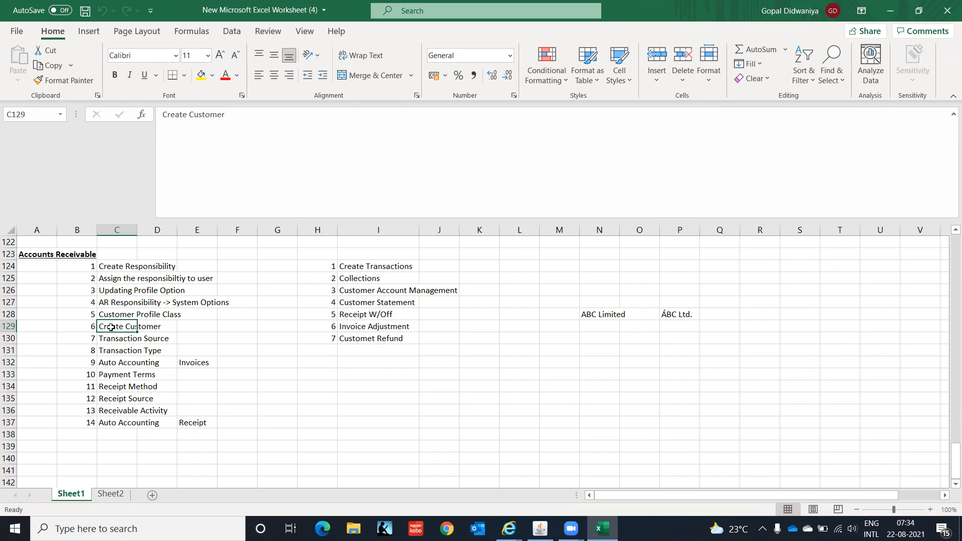
Review the Accounts Receivable setup steps in C130:C137, then return to Oracle Applications.
{"action": "left_click_drag", "start_coordinate": [111, 339], "coordinate": [114, 384]}
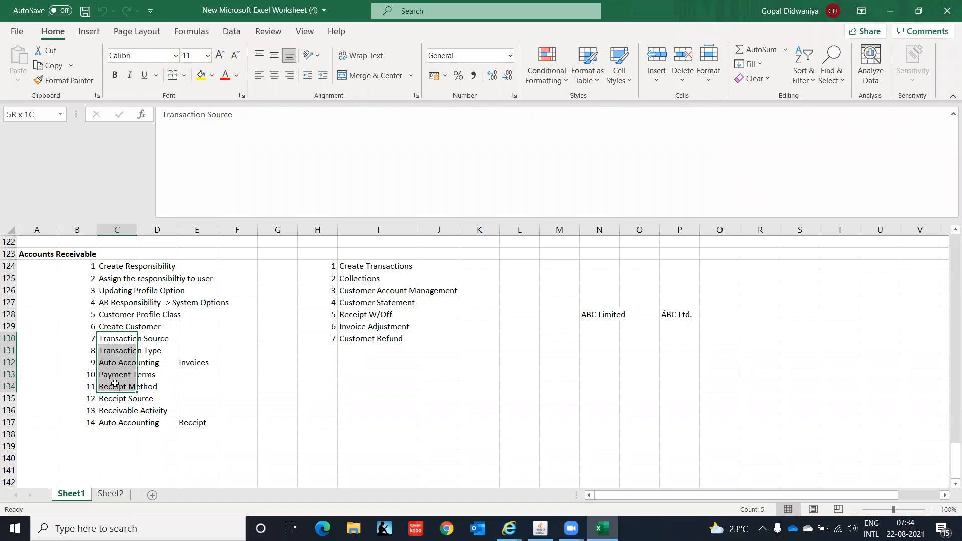
{"action": "left_click_drag", "start_coordinate": [115, 384], "coordinate": [114, 384]}
{"action": "left_click_drag", "start_coordinate": [106, 339], "coordinate": [112, 420]}
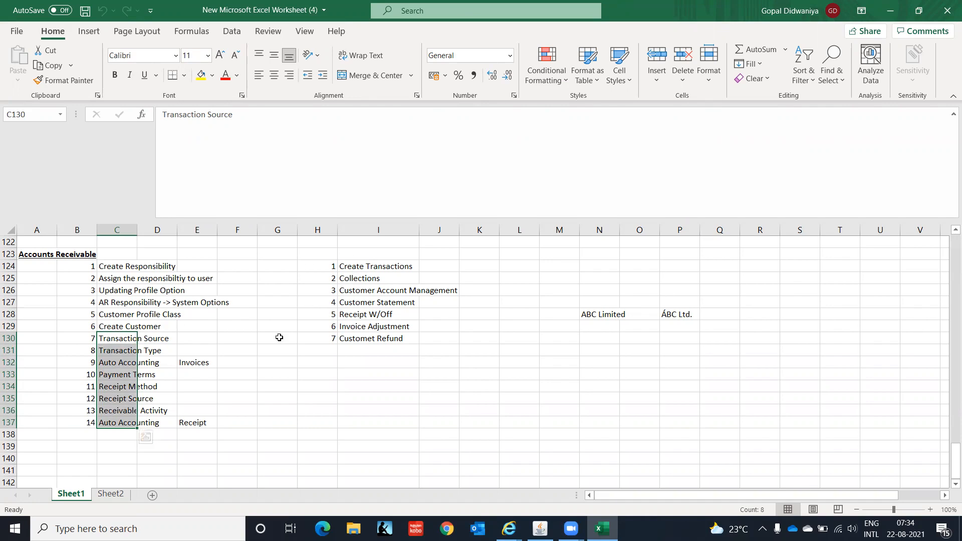
{"action": "left_click", "coordinate": [118, 344]}
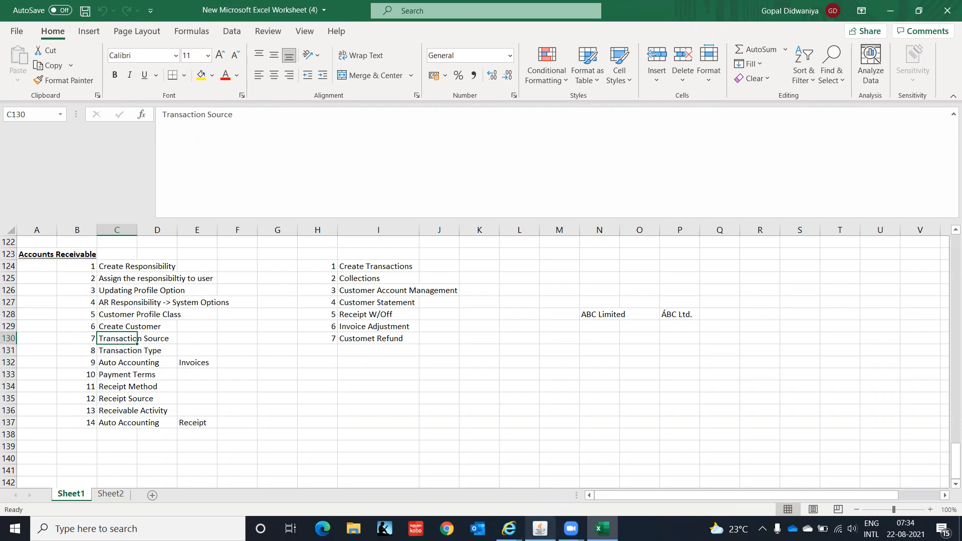
{"action": "left_click", "coordinate": [540, 528]}
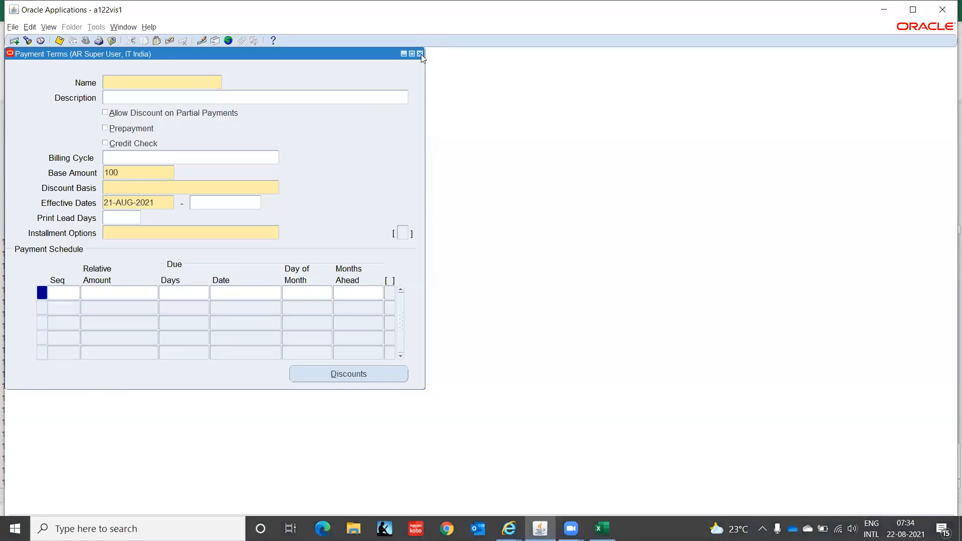
Close the Payment Terms form, select Setup in the Navigator, and go back to Excel.
{"action": "left_click", "coordinate": [420, 54]}
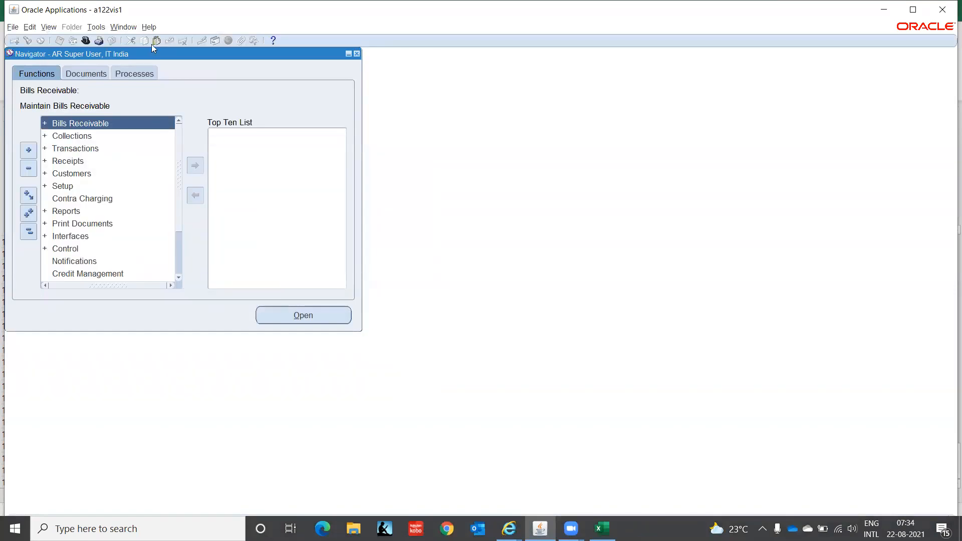
{"action": "left_click", "coordinate": [62, 186]}
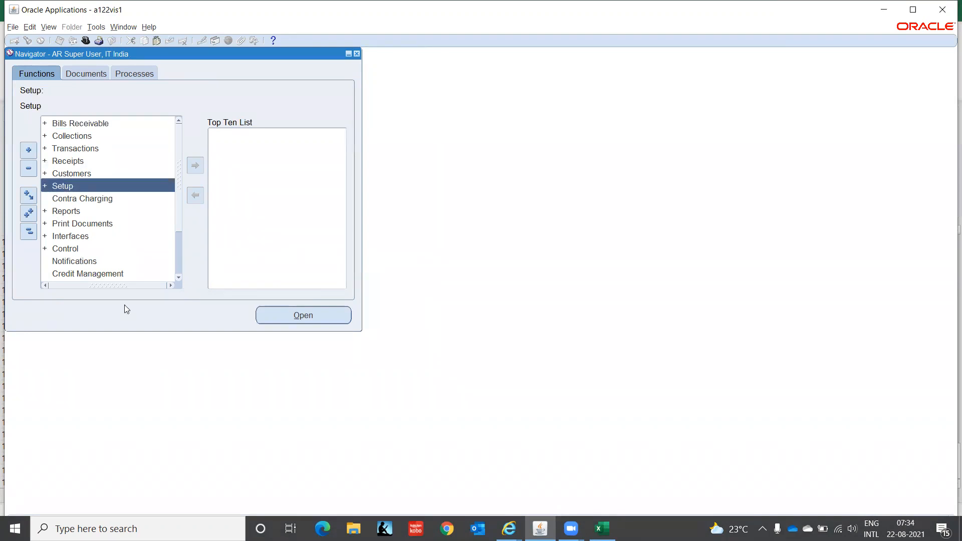
{"action": "left_click", "coordinate": [600, 526]}
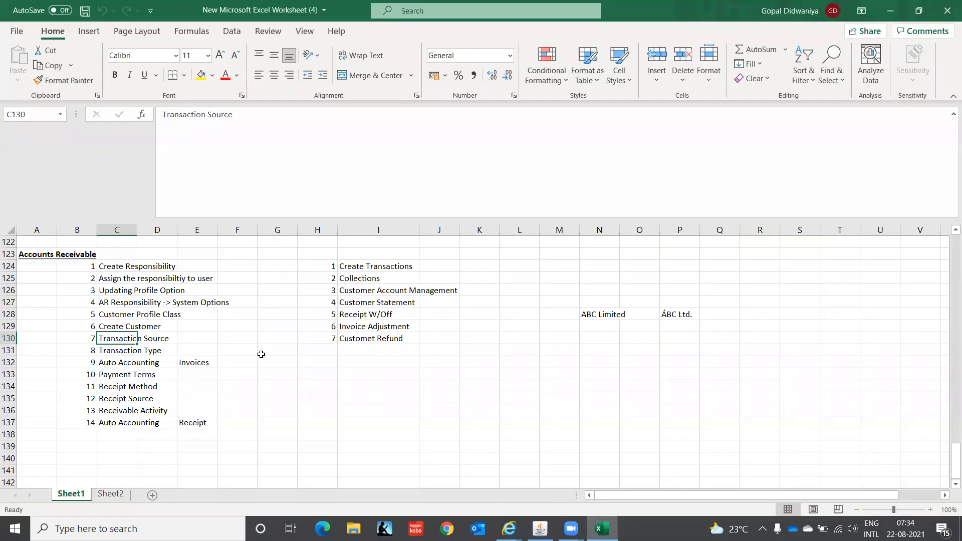
Review steps C127–C130, from System Options through Transaction Source, then return to Oracle.
{"action": "left_click", "coordinate": [115, 301]}
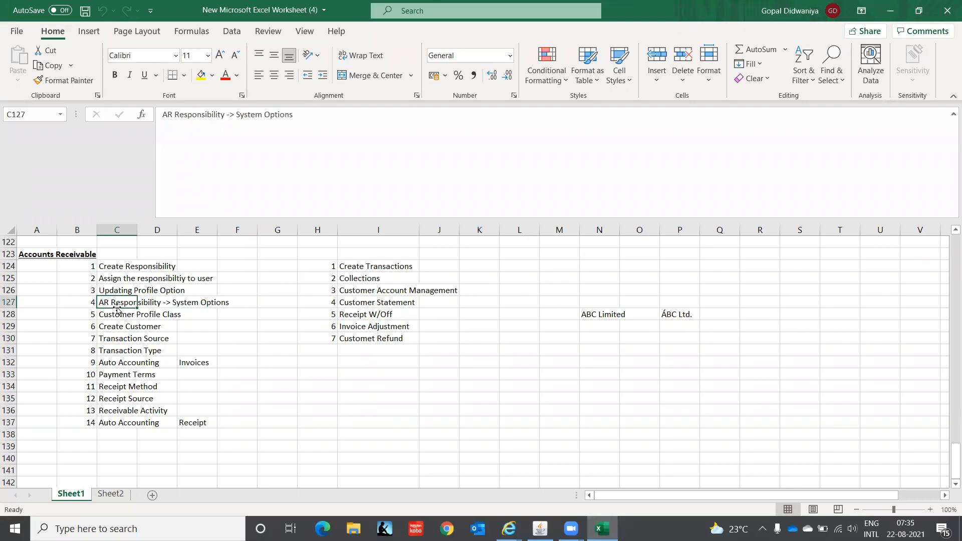
{"action": "left_click", "coordinate": [111, 315]}
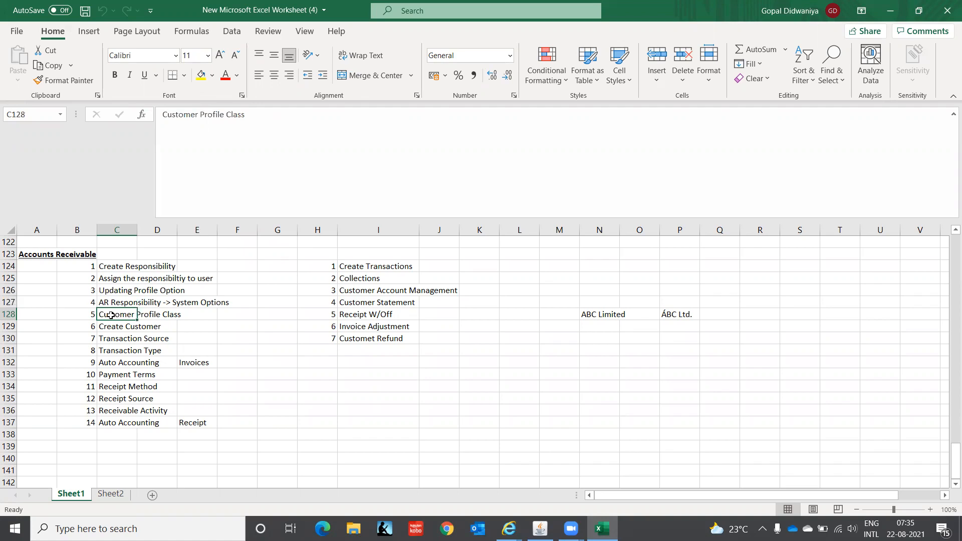
{"action": "left_click", "coordinate": [111, 327]}
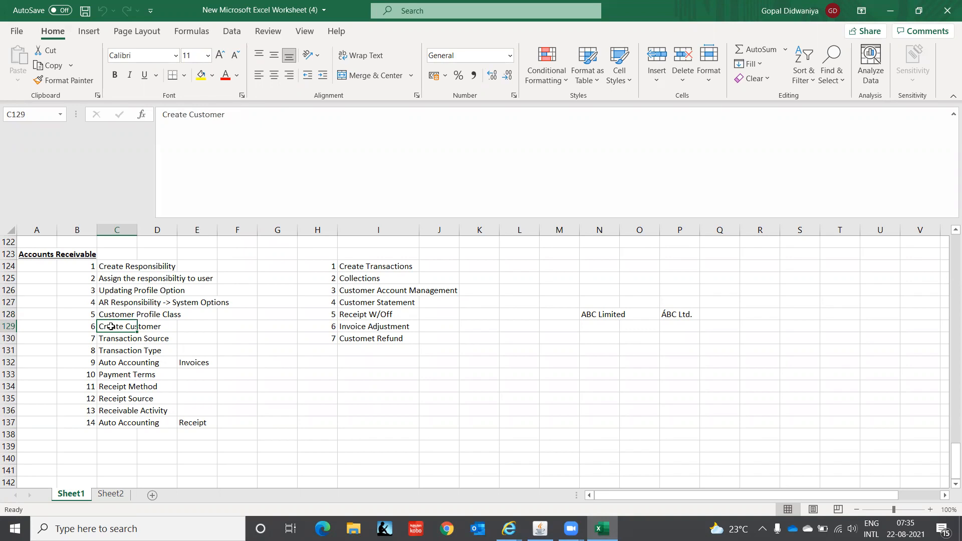
{"action": "left_click", "coordinate": [113, 340]}
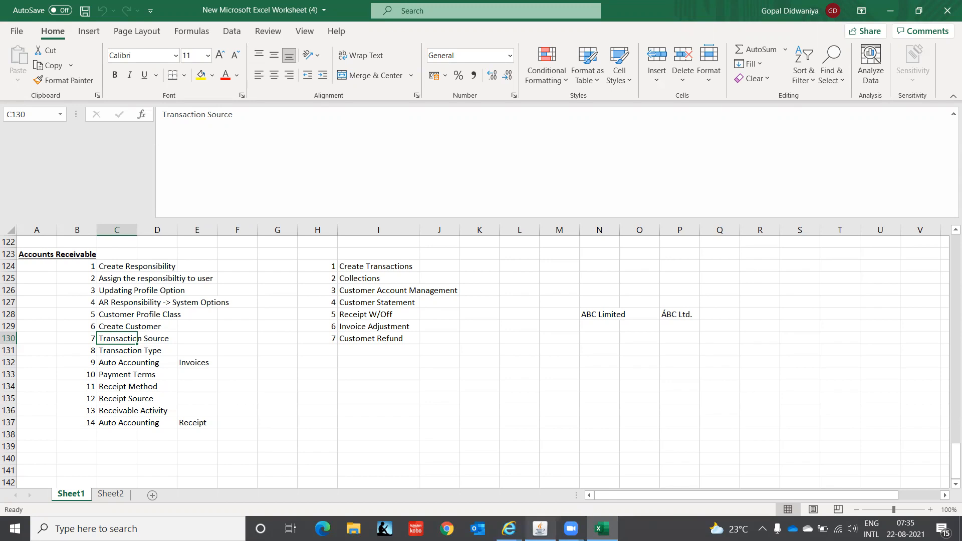
{"action": "left_click", "coordinate": [540, 529]}
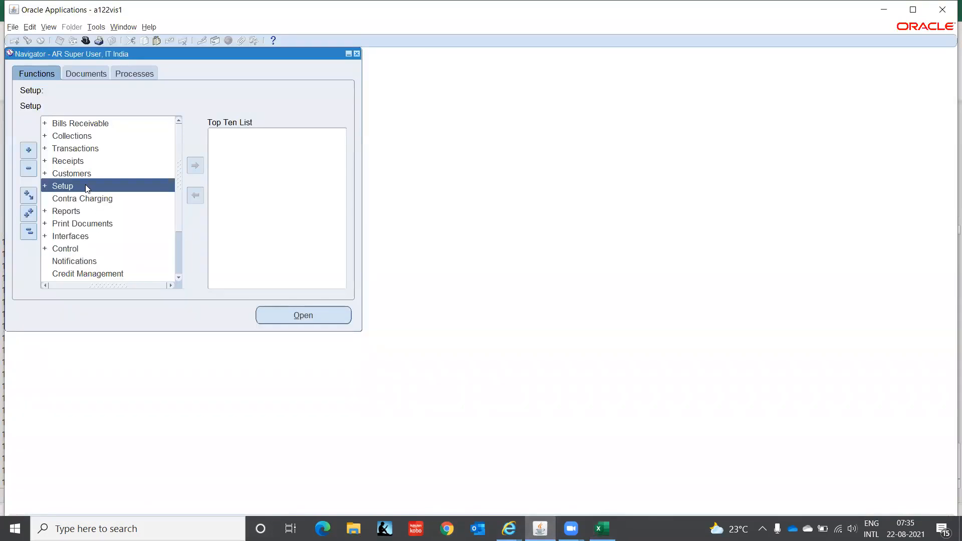
Open the Transaction Sources form via Setup > Transactions > Sources.
{"action": "key", "text": "Return"}
{"action": "key", "text": "Return"}
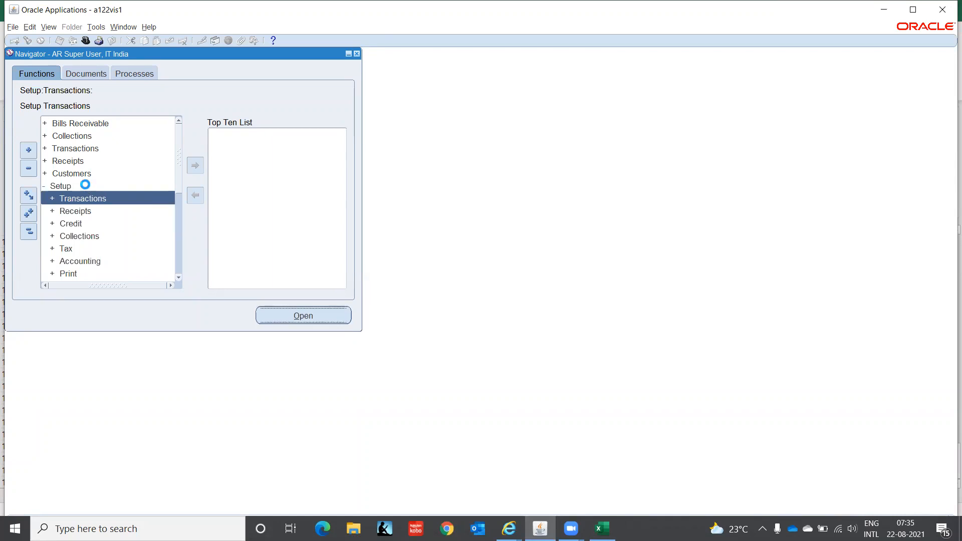
{"action": "key", "text": "Down"}
{"action": "key", "text": "Down"}
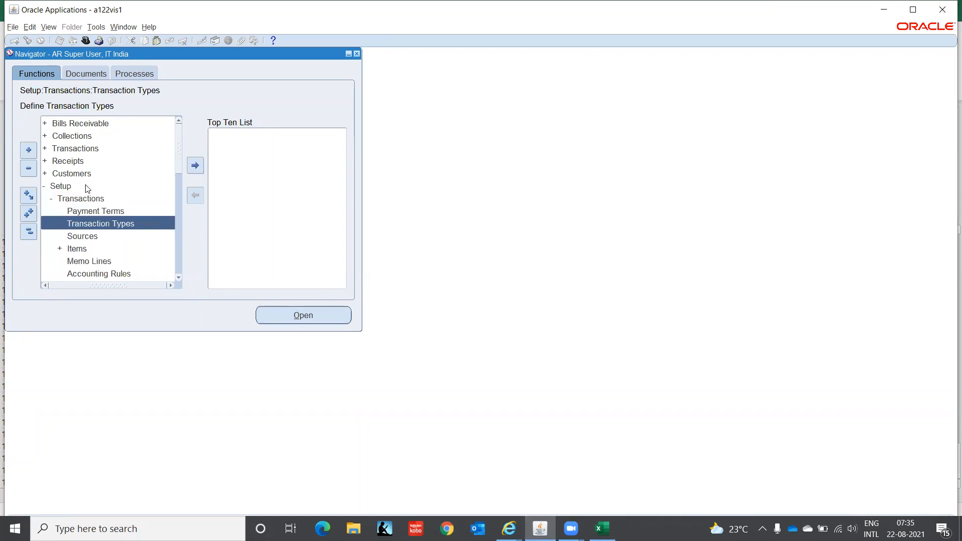
{"action": "key", "text": "Return"}
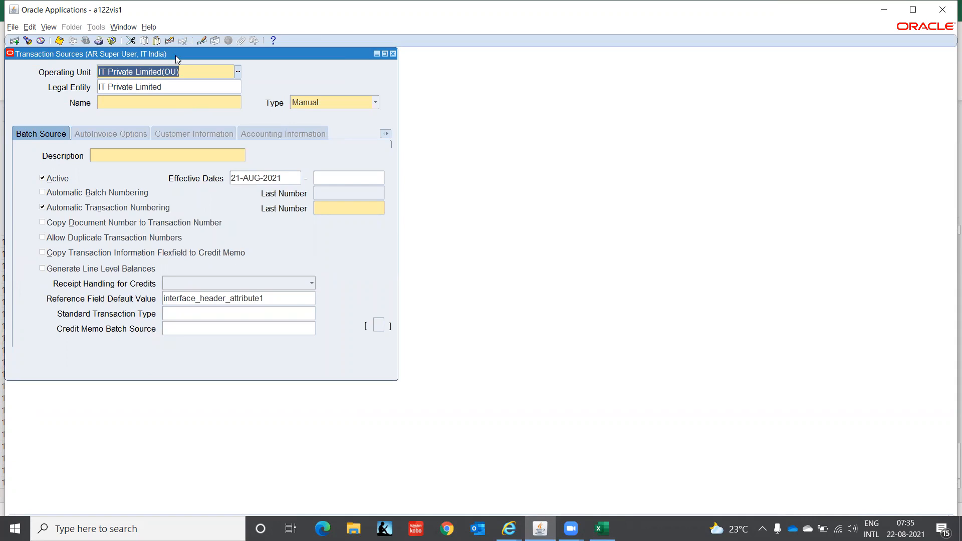
Name the new transaction source MANUAL, with description MANUAL.
{"action": "left_click", "coordinate": [150, 102]}
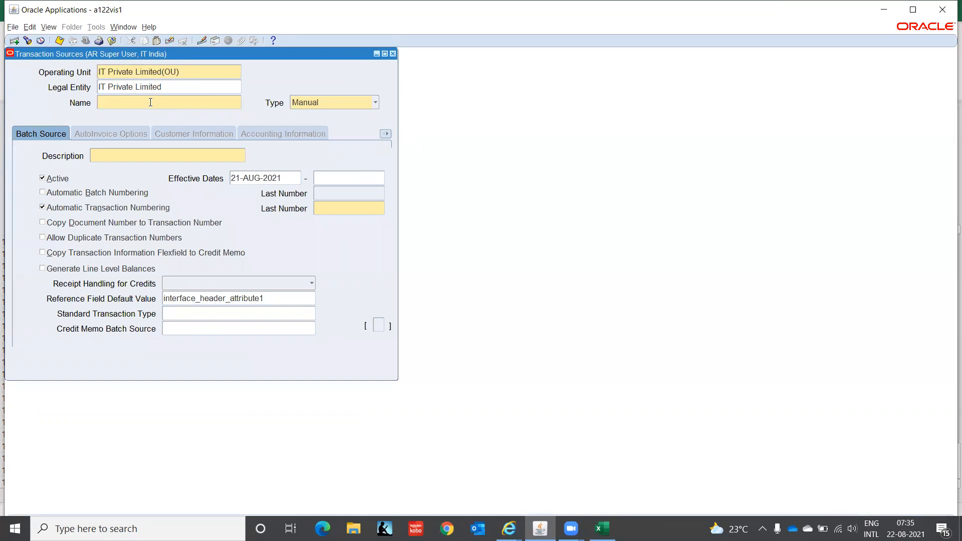
{"action": "type", "text": "MANUAL"}
{"action": "key", "text": "Tab"}
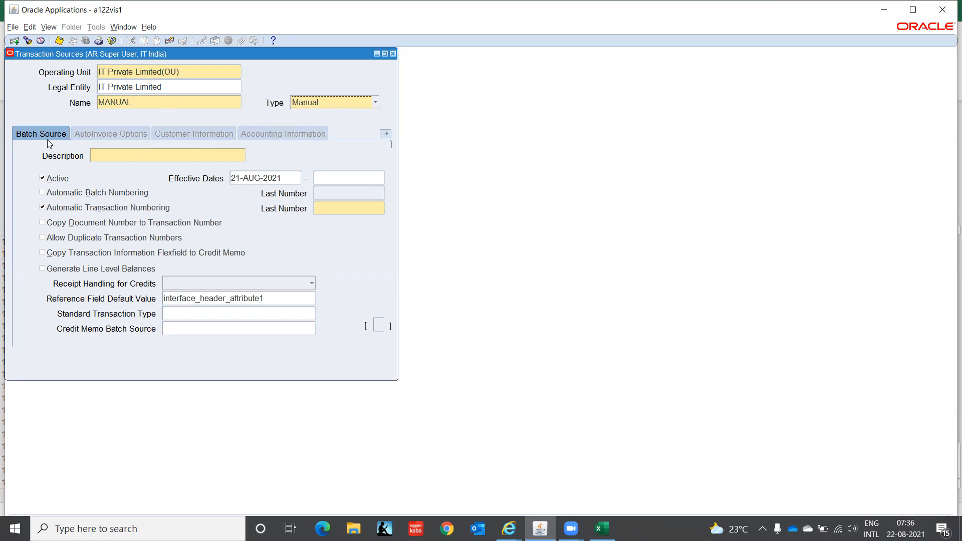
{"action": "left_click", "coordinate": [116, 155]}
{"action": "type", "text": "MANUAL"}
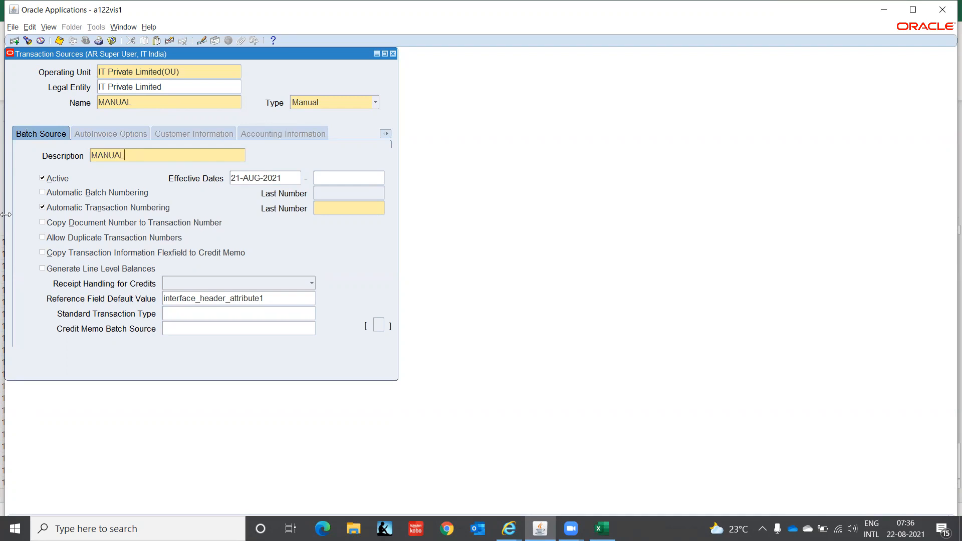
Set the source's effective start date to 01-JAN-2021 and last number to 10000.
{"action": "left_click", "coordinate": [288, 179]}
{"action": "type", "text": "01-JAN-20"}
{"action": "type", "text": "21"}
{"action": "key", "text": "Tab"}
{"action": "left_click", "coordinate": [359, 213]}
{"action": "type", "text": "10000"}
Confirm last number 10000 and show the Receipt Handling for Credits choices.
{"action": "key", "text": "Tab"}
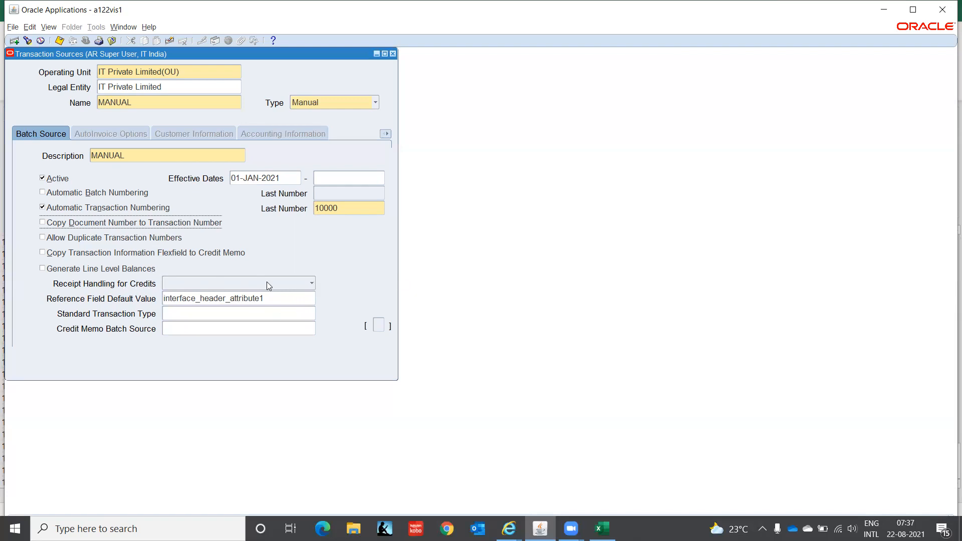
{"action": "left_click", "coordinate": [308, 284]}
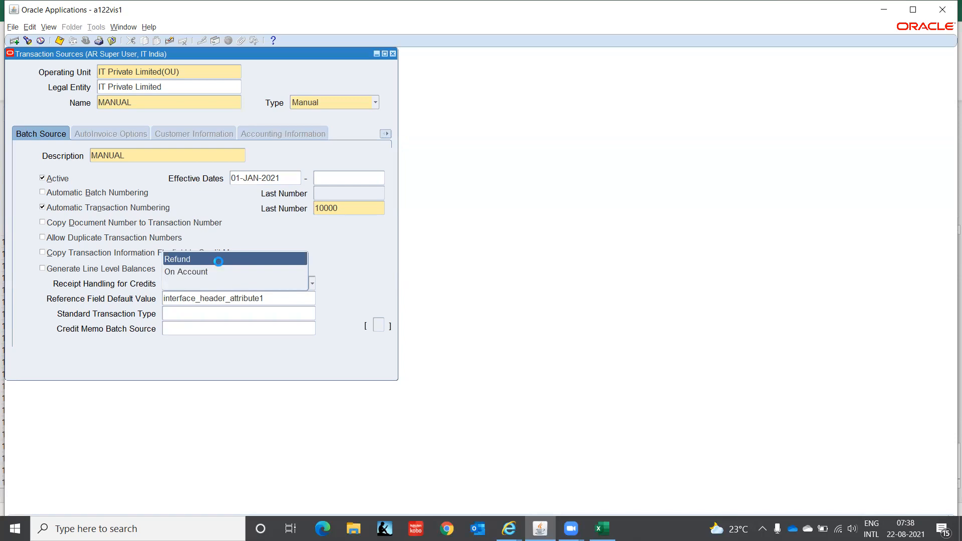
Choose Refund for Receipt Handling for Credits and check the Reference Field Default Value.
{"action": "left_click", "coordinate": [220, 264]}
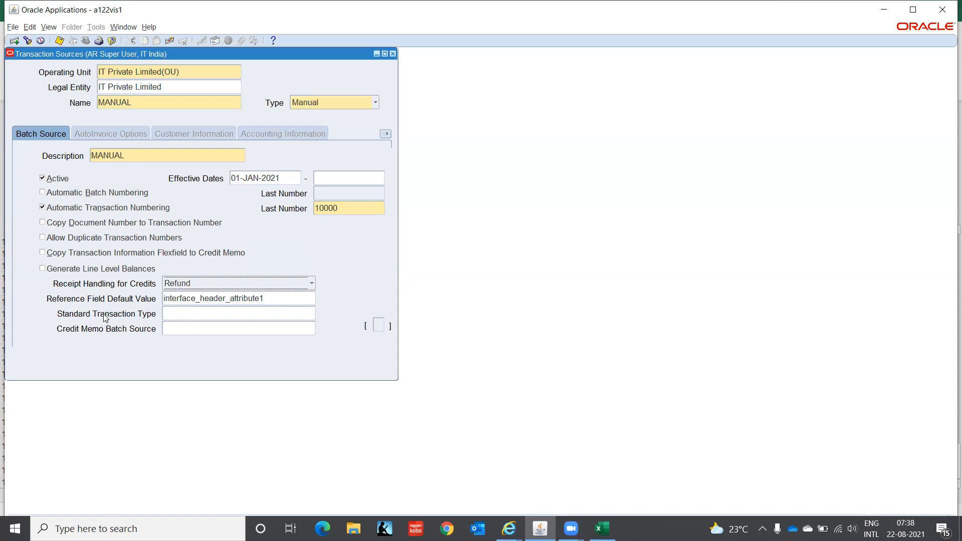
{"action": "left_click", "coordinate": [282, 297]}
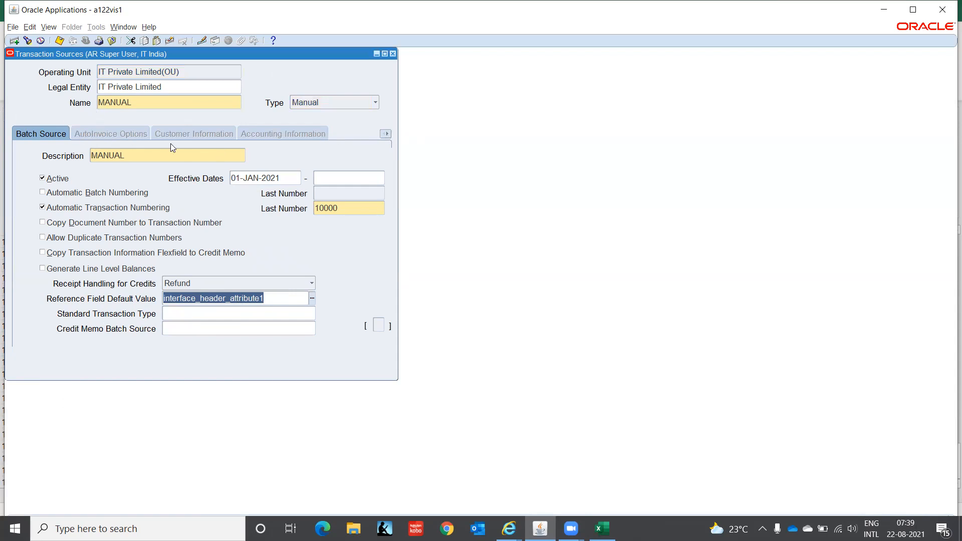
Glance at the form's section list, then close the Transaction Sources form.
{"action": "left_click", "coordinate": [386, 133]}
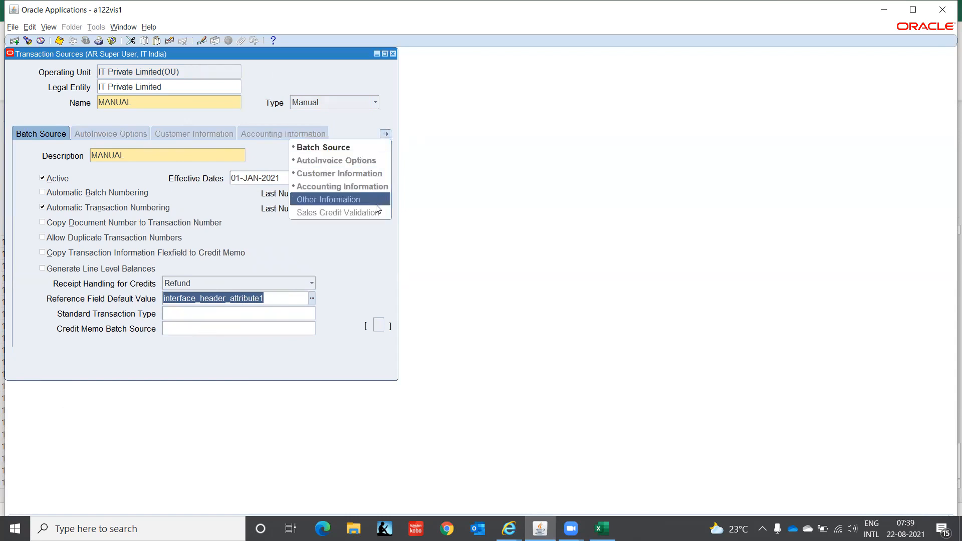
{"action": "left_click", "coordinate": [488, 152]}
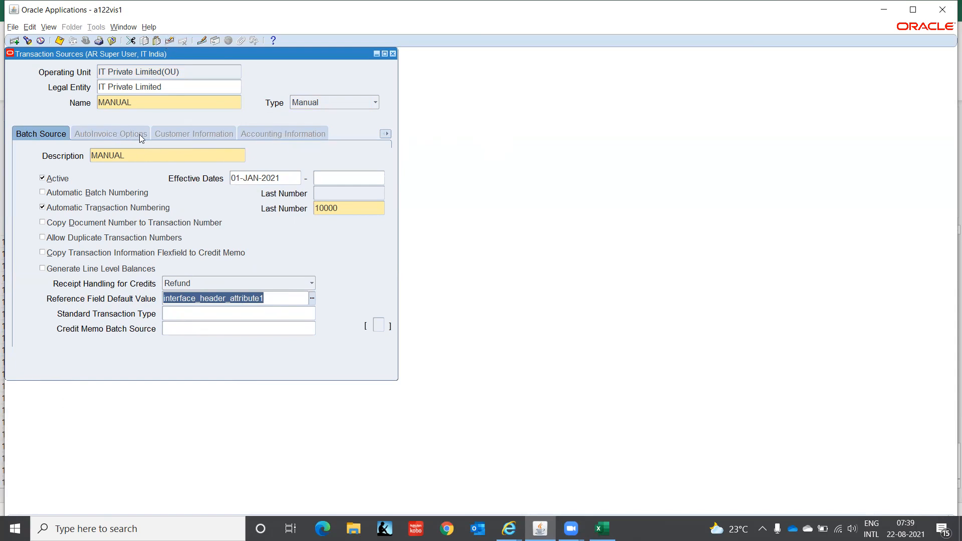
{"action": "left_click", "coordinate": [392, 54]}
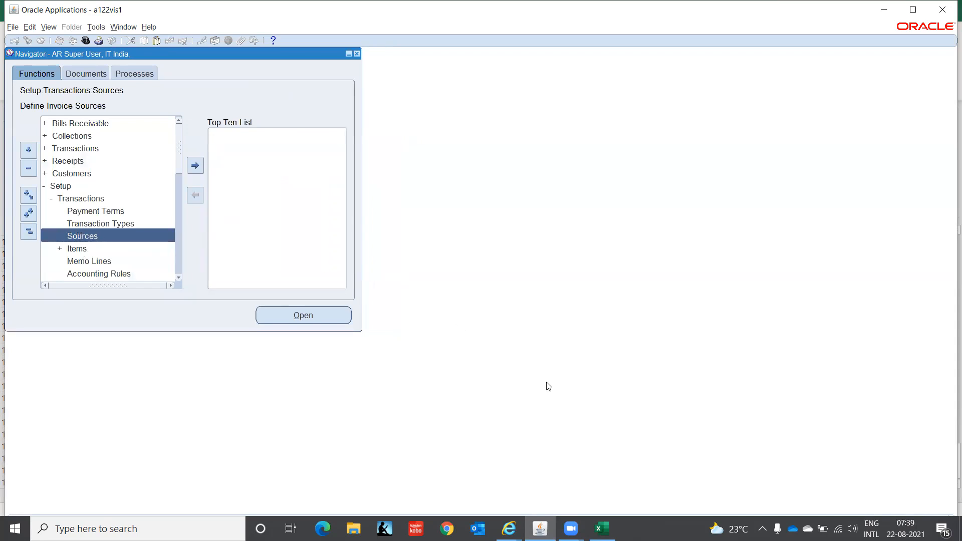
Check the Transaction Type step in Excel, then return to the Oracle Navigator.
{"action": "left_click", "coordinate": [602, 528]}
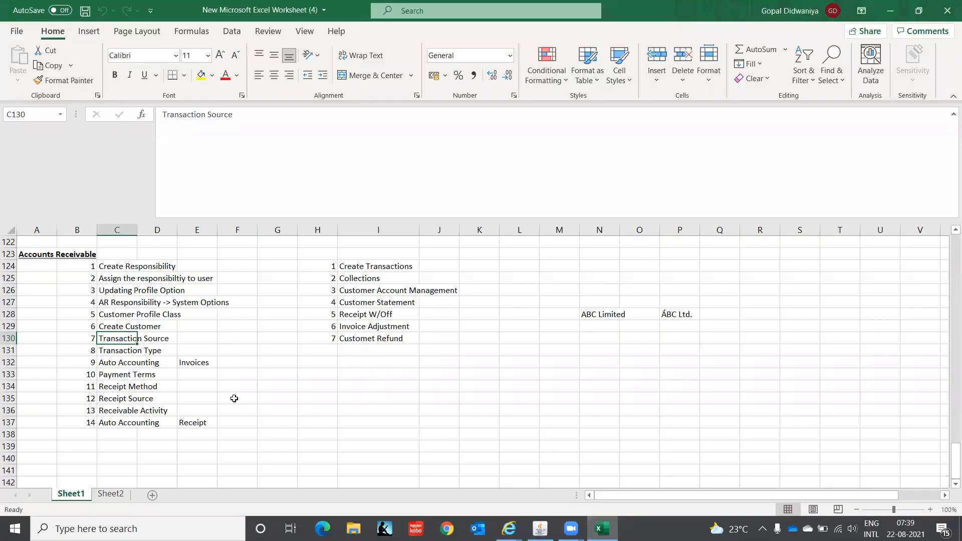
{"action": "left_click", "coordinate": [124, 352]}
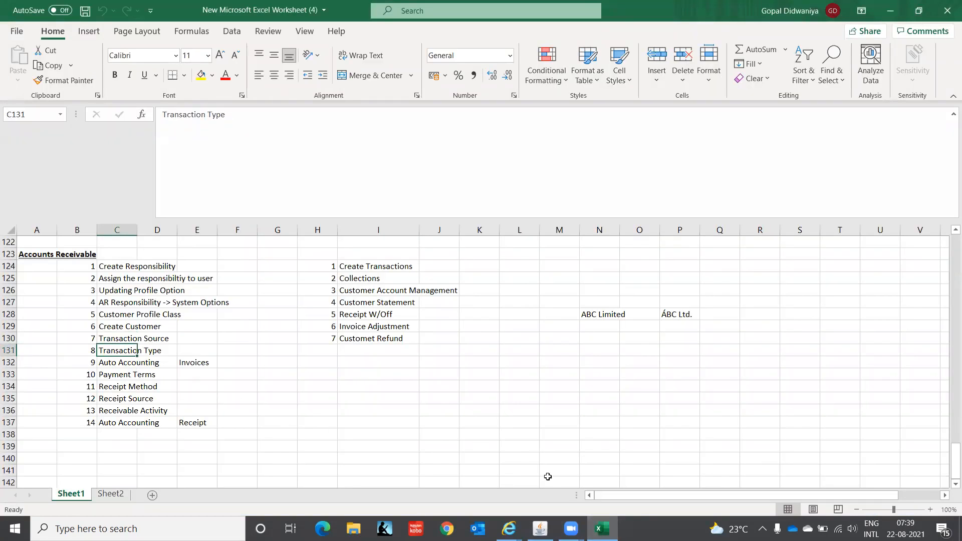
{"action": "left_click", "coordinate": [540, 529]}
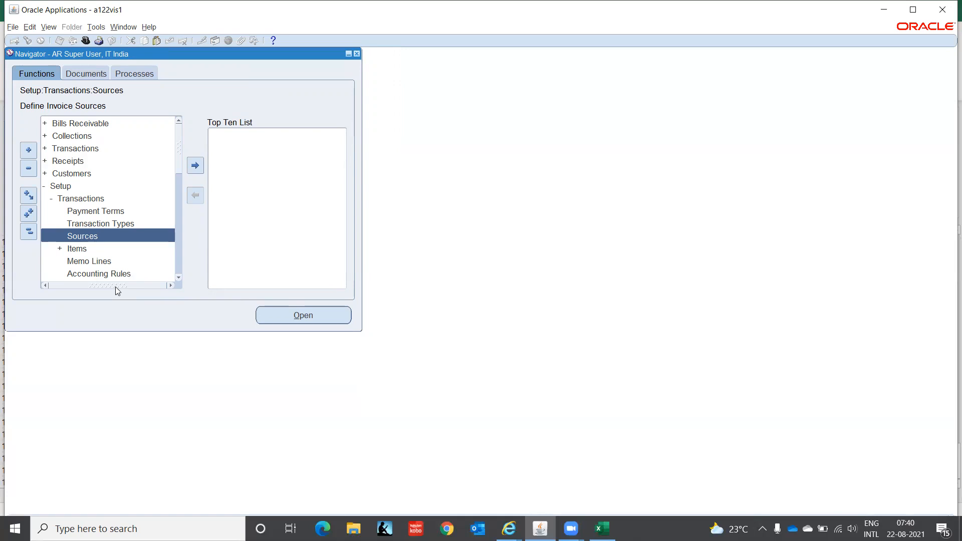
Open Transaction Types and enter name 'IT-INDIA CONSULTING', pasting it into Description.
{"action": "double_click", "coordinate": [86, 224]}
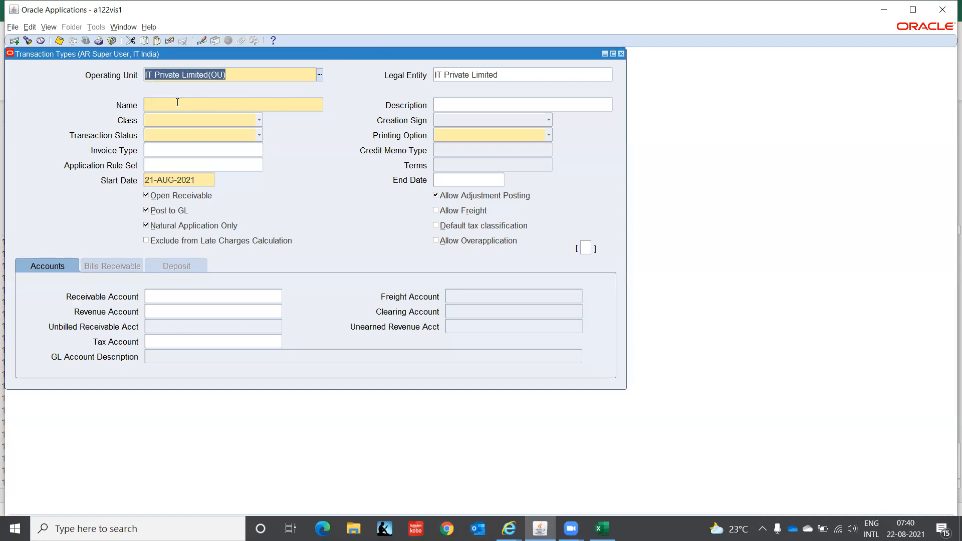
{"action": "left_click", "coordinate": [178, 103]}
{"action": "type", "text": "I"}
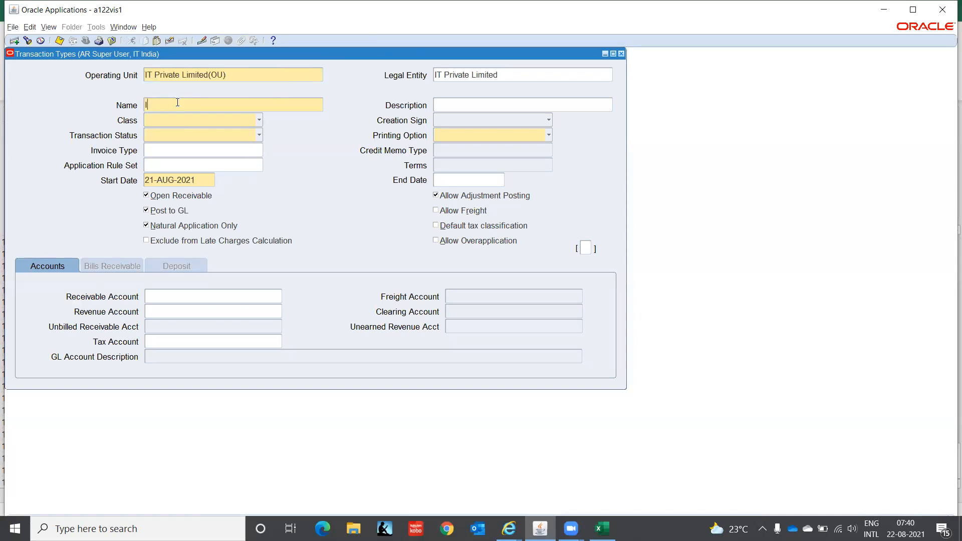
{"action": "type", "text": "T-INDIA CONSULTING"}
{"action": "key", "text": "shift+Tab"}
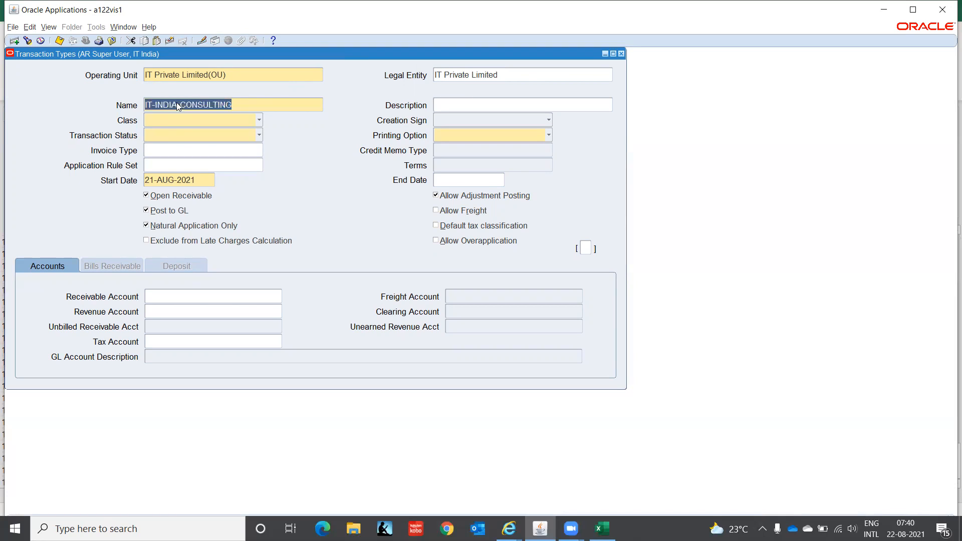
{"action": "key", "text": "Tab"}
{"action": "type", "text": "IT-INDIA-CONSULTING"}
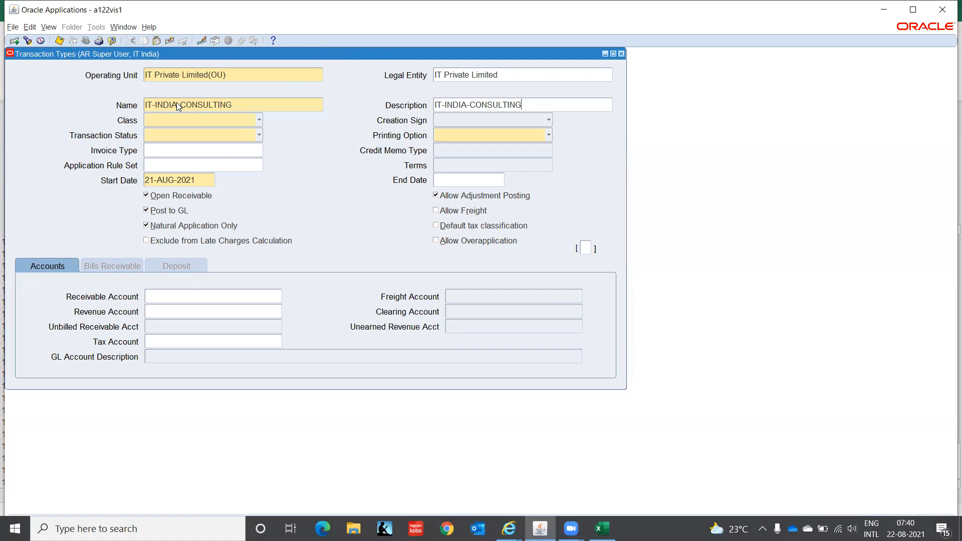
Correct the name to 'IT-INDIA-CONSULT-CM' and copy it into the Description field.
{"action": "left_click", "coordinate": [259, 104]}
{"action": "key", "text": "BackSpace"}
{"action": "key", "text": "BackSpace"}
{"action": "key", "text": "BackSpace"}
{"action": "key", "text": "BackSpace"}
{"action": "key", "text": "BackSpace"}
{"action": "type", "text": "t"}
{"action": "key", "text": "BackSpace"}
{"action": "type", "text": "T-CM"}
{"action": "key", "text": "shift+Left"}
{"action": "key", "text": "shift+Left"}
{"action": "key", "text": "shift+Left"}
{"action": "key", "text": "shift+Left"}
{"action": "key", "text": "shift+Left"}
{"action": "key", "text": "shift+Left"}
{"action": "key", "text": "shift+Left"}
{"action": "key", "text": "shift+Left"}
{"action": "key", "text": "shift+Left"}
{"action": "key", "text": "shift+Left"}
{"action": "key", "text": "shift+Left"}
{"action": "key", "text": "shift+Left"}
{"action": "key", "text": "shift+Left"}
{"action": "key", "text": "shift+Left"}
{"action": "key", "text": "shift+Left"}
{"action": "key", "text": "shift+Left"}
{"action": "key", "text": "shift+Left"}
{"action": "key", "text": "shift+Left"}
{"action": "key", "text": "shift+Left"}
{"action": "key", "text": "ctrl+c"}
{"action": "key", "text": "Tab"}
{"action": "key", "text": "ctrl+v"}
Make the type a Credit Memo with Negative Sign, Open status and Do Not Print.
{"action": "left_click", "coordinate": [260, 120]}
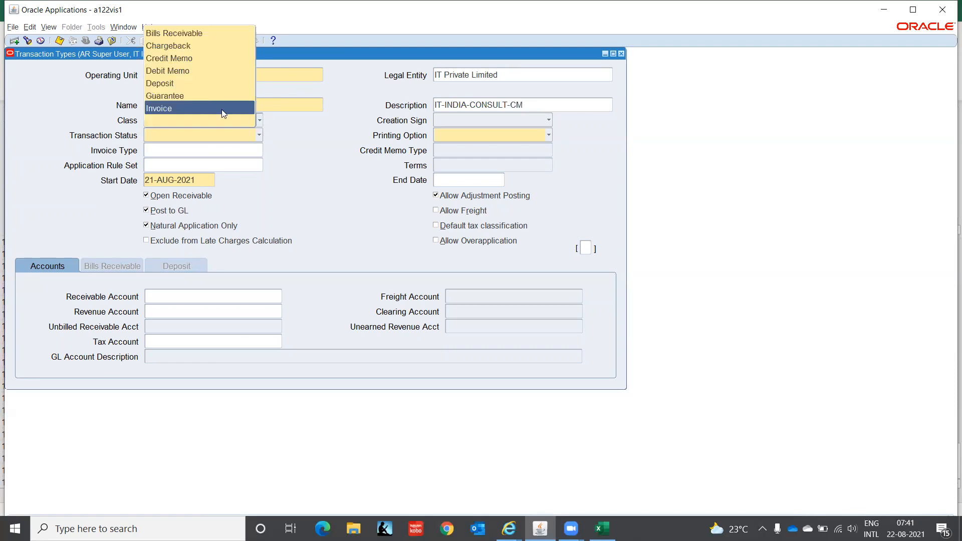
{"action": "left_click", "coordinate": [197, 58]}
{"action": "left_click", "coordinate": [451, 121]}
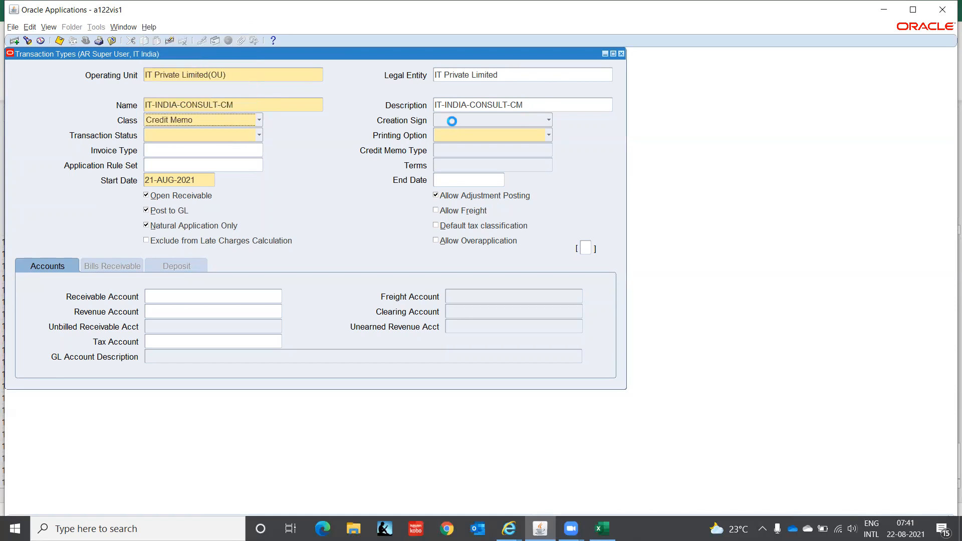
{"action": "left_click", "coordinate": [456, 96]}
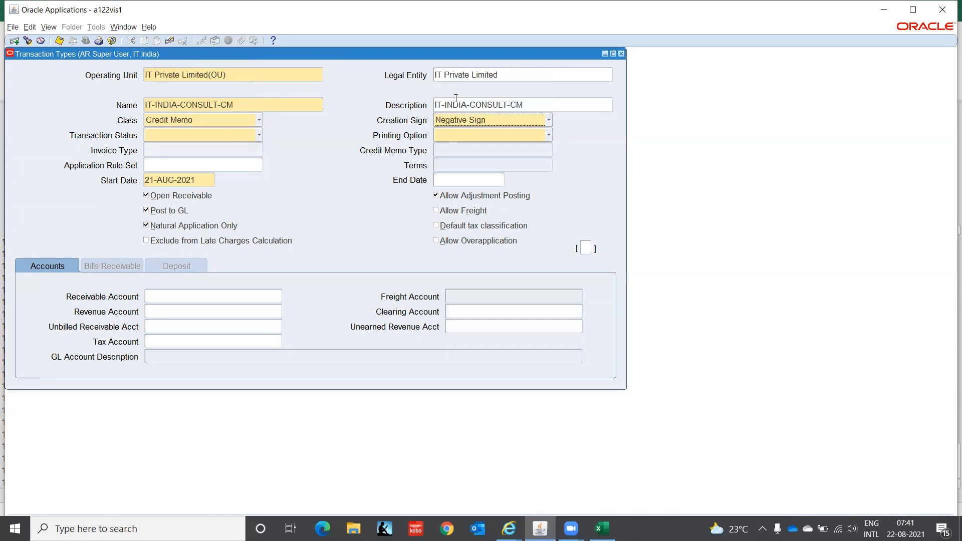
{"action": "left_click", "coordinate": [225, 136]}
{"action": "left_click", "coordinate": [216, 99]}
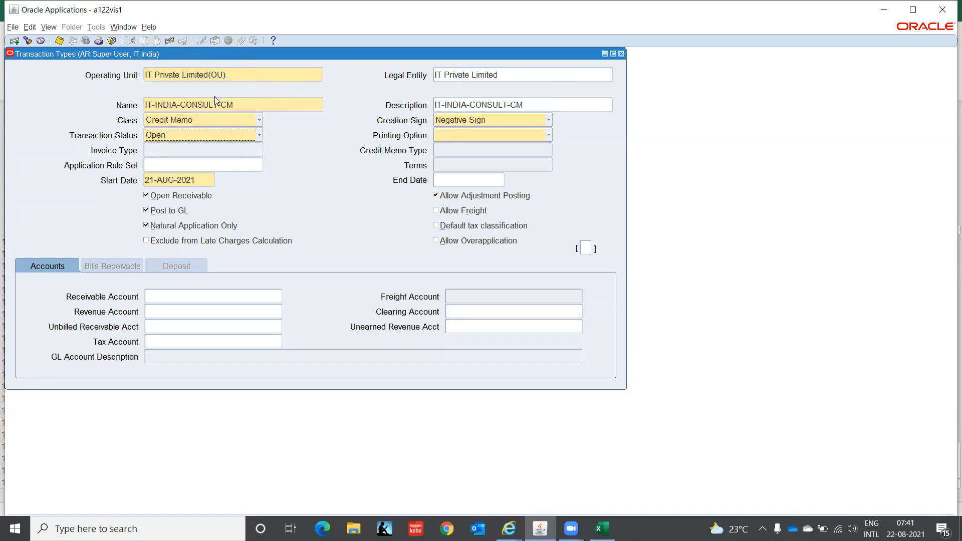
{"action": "left_click", "coordinate": [447, 138]}
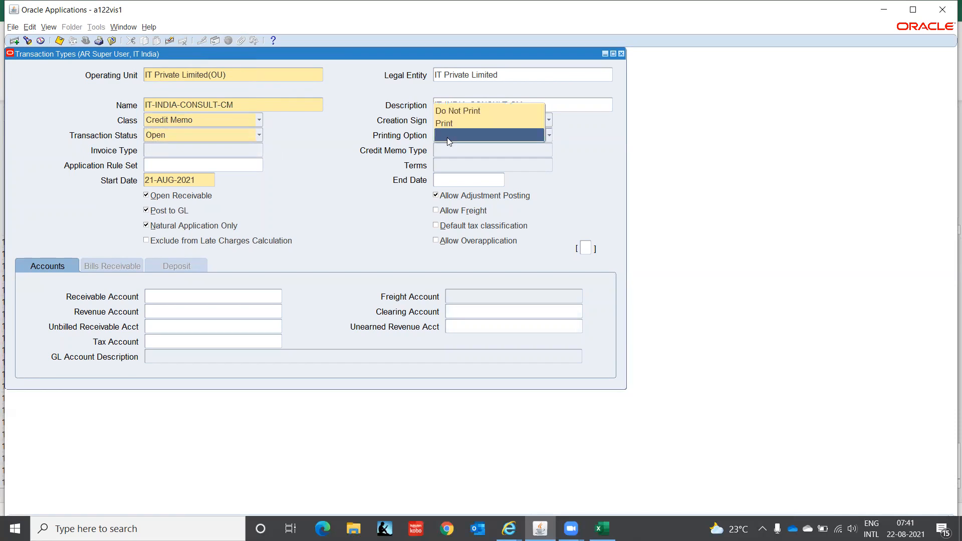
{"action": "left_click", "coordinate": [465, 111]}
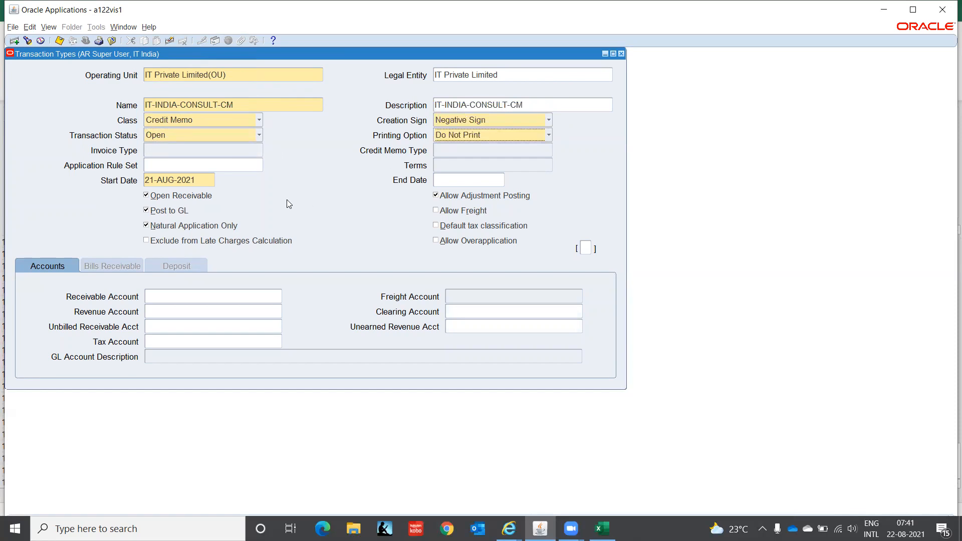
Set the start date to 01-JAN-2021.
{"action": "left_click", "coordinate": [201, 179]}
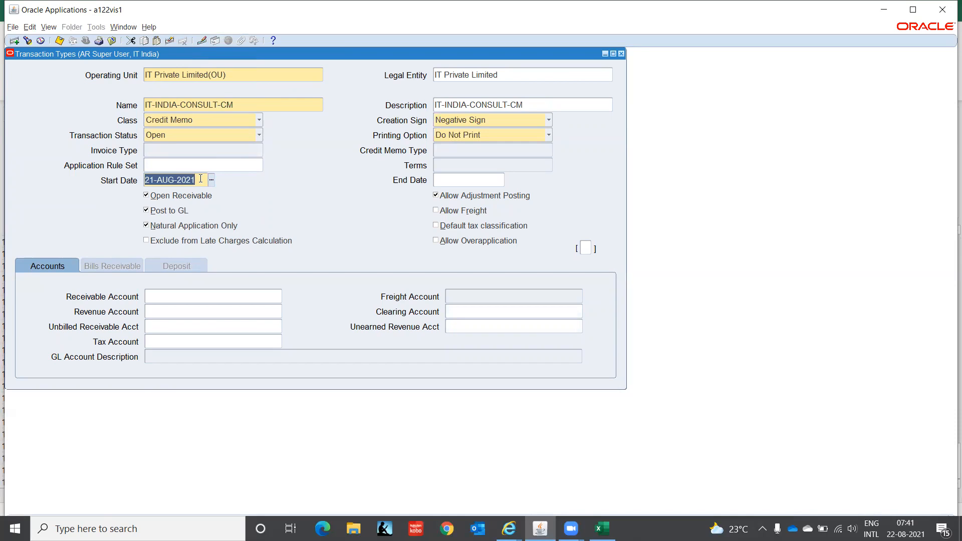
{"action": "type", "text": "-1JAN"}
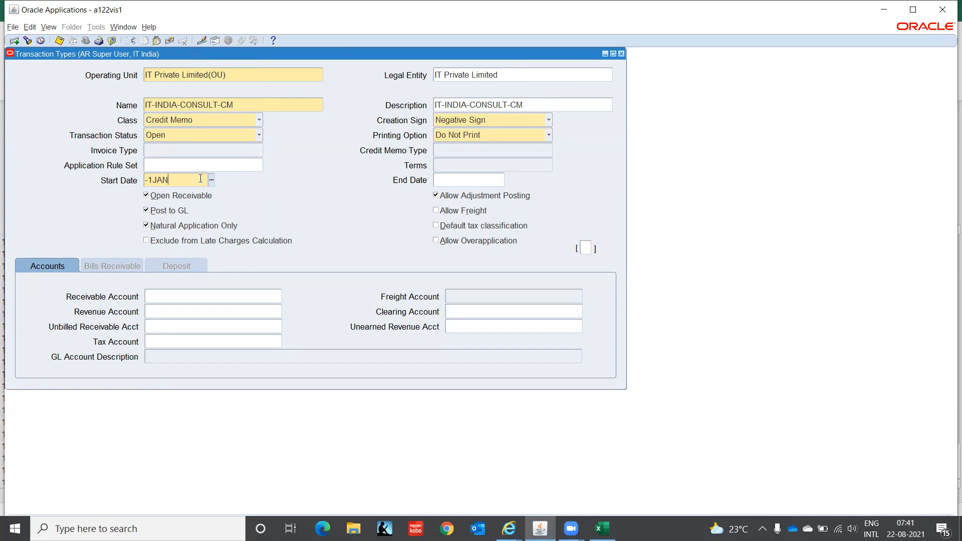
{"action": "type", "text": "202"}
{"action": "key", "text": "BackSpace"}
{"action": "key", "text": "BackSpace"}
{"action": "key", "text": "BackSpace"}
{"action": "key", "text": "BackSpace"}
{"action": "key", "text": "BackSpace"}
{"action": "key", "text": "BackSpace"}
{"action": "key", "text": "BackSpace"}
{"action": "key", "text": "BackSpace"}
{"action": "type", "text": "01-JAN-2021"}
{"action": "key", "text": "Tab"}
Enter company C1, location CHN and function 000 in the Receivable Account.
{"action": "left_click", "coordinate": [184, 299]}
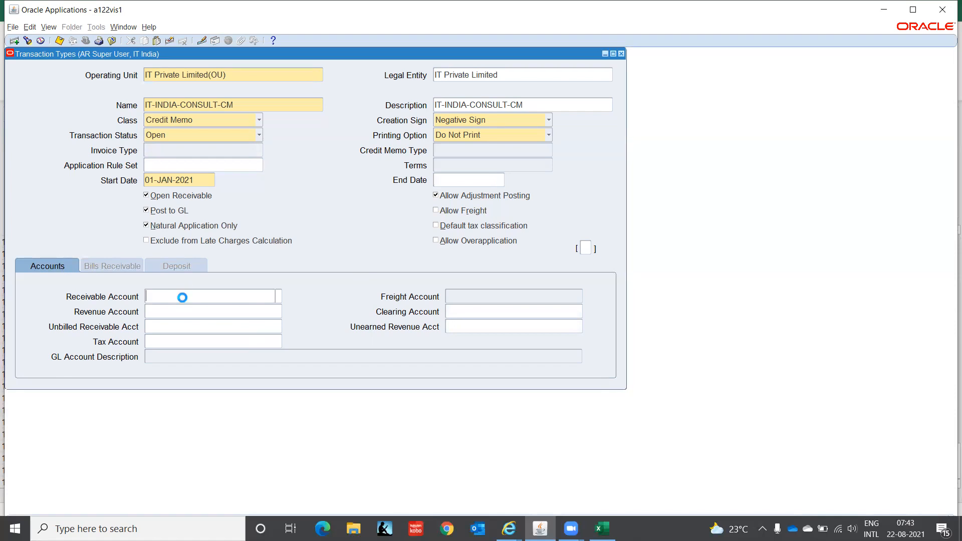
{"action": "left_click", "coordinate": [279, 297]}
{"action": "type", "text": "C1"}
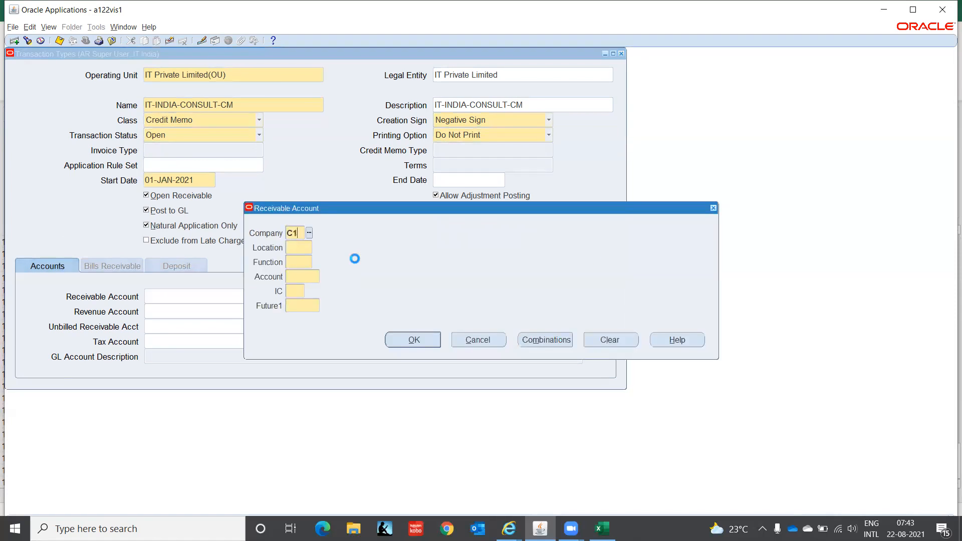
{"action": "key", "text": "Tab"}
{"action": "type", "text": "CHN"}
{"action": "key", "text": "Tab"}
{"action": "type", "text": "000"}
{"action": "key", "text": "Tab"}
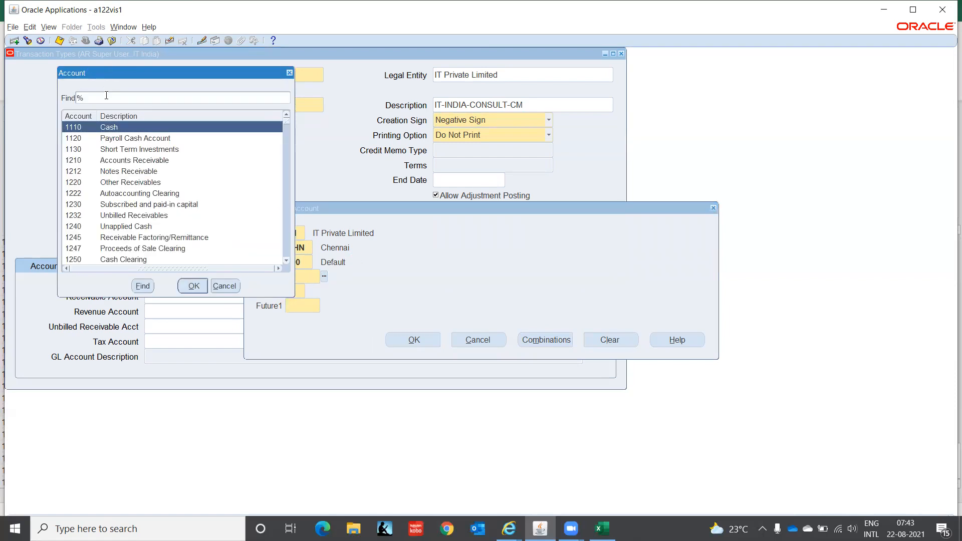
Pick 4130 Consulting as the natural account and complete the combination with 00-0000.
{"action": "type", "text": "Cons%"}
{"action": "key", "text": "Return"}
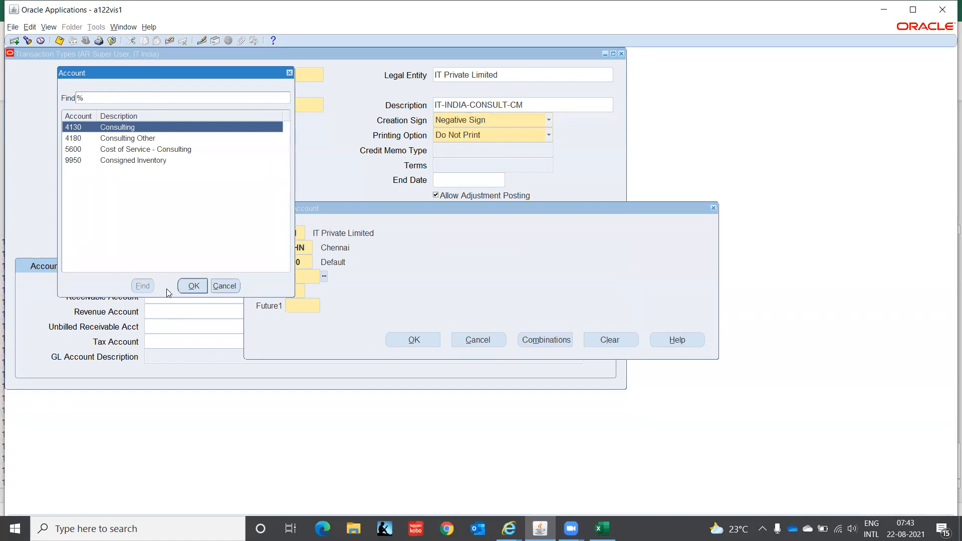
{"action": "left_click", "coordinate": [193, 287]}
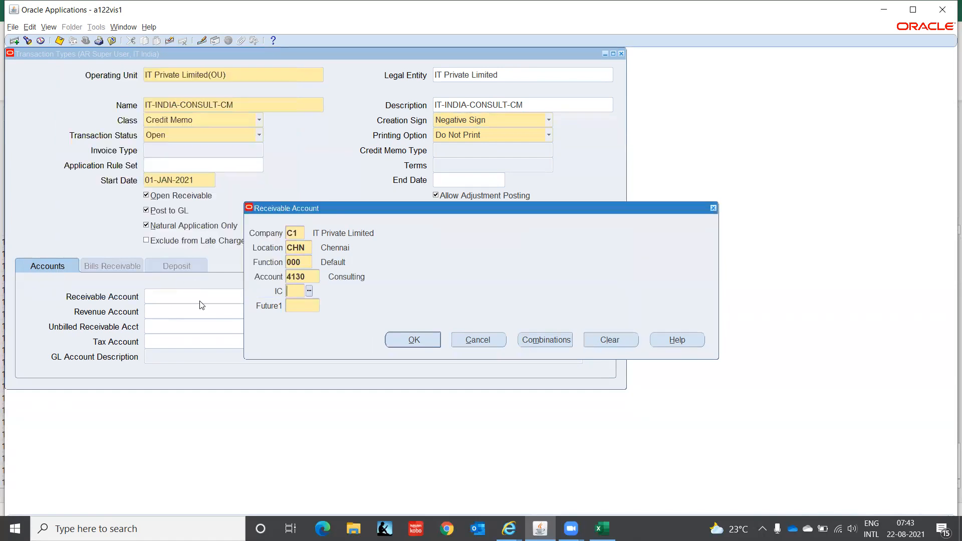
{"action": "type", "text": "000000"}
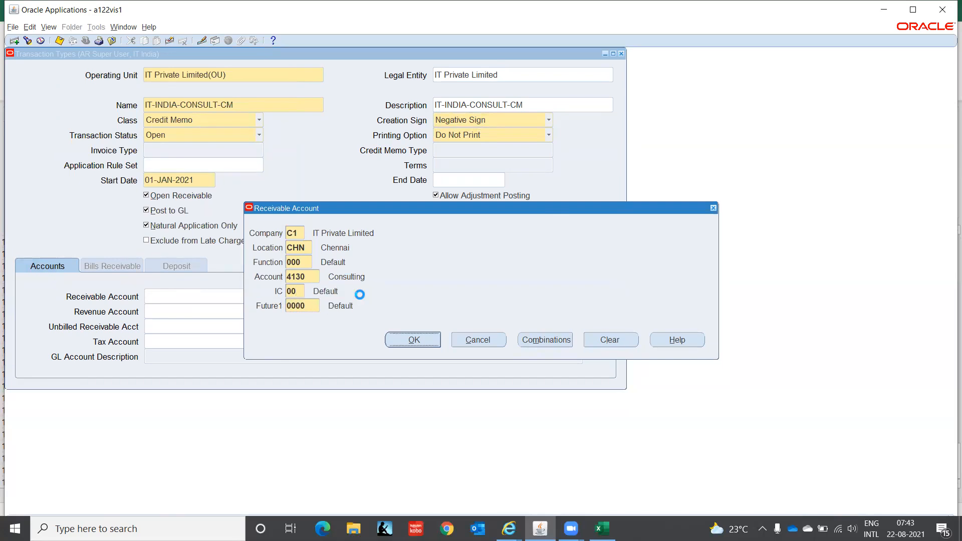
{"action": "key", "text": "Return"}
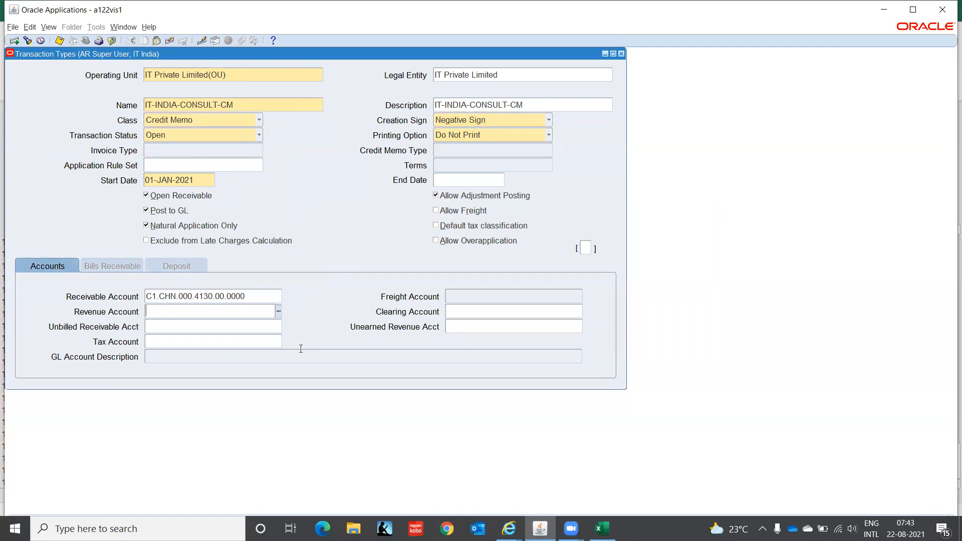
Copy C1.CHN.000.4130.00.0000 into the Revenue Account.
{"action": "left_click", "coordinate": [269, 297]}
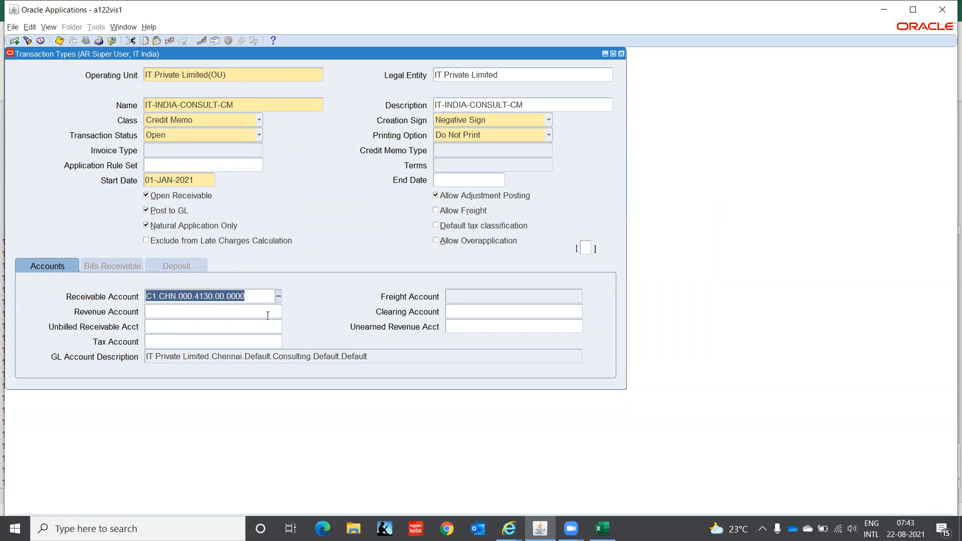
{"action": "left_click", "coordinate": [267, 314]}
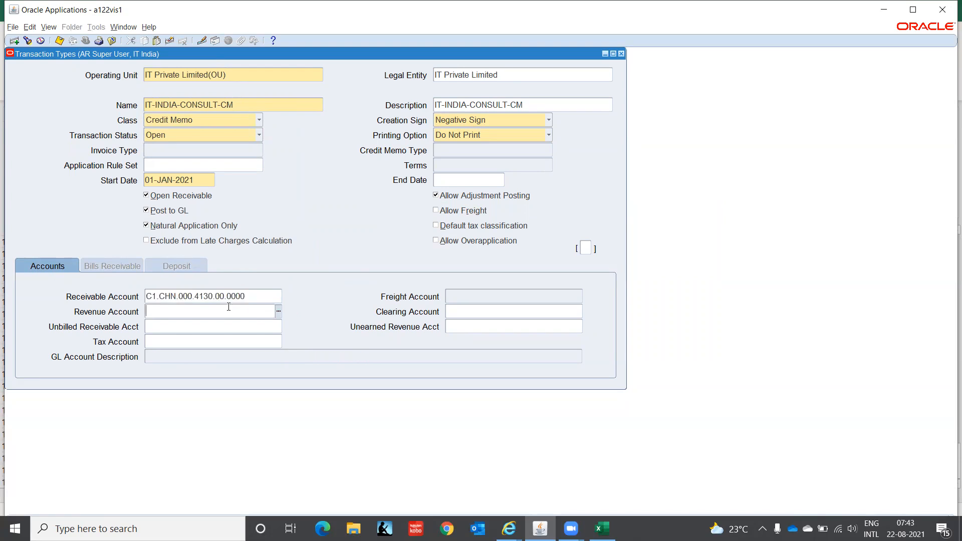
{"action": "key", "text": "ctrl+v"}
Change the Receivable Account's natural segment to 1210 Accounts Receivable via a %Rec% search.
{"action": "left_click", "coordinate": [255, 295]}
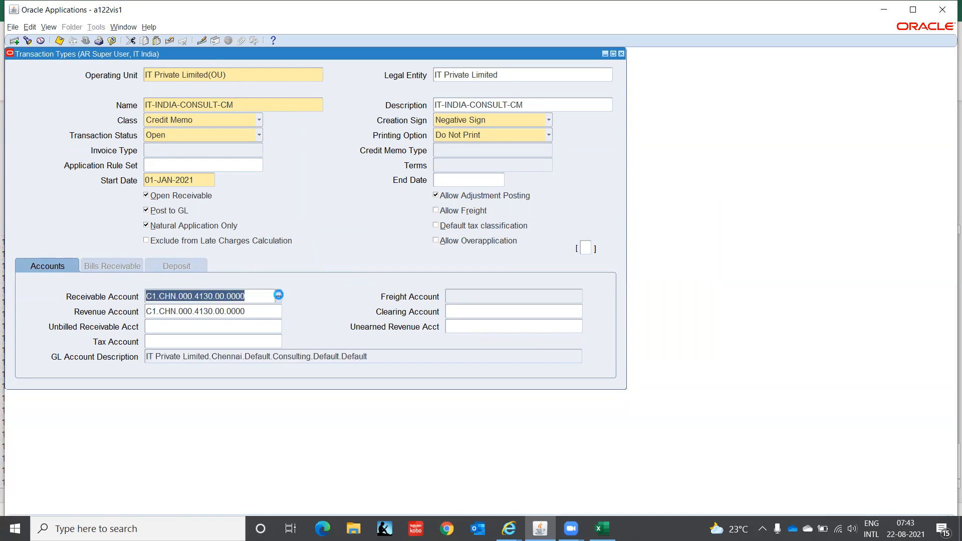
{"action": "left_click", "coordinate": [309, 276]}
{"action": "left_click", "coordinate": [323, 277]}
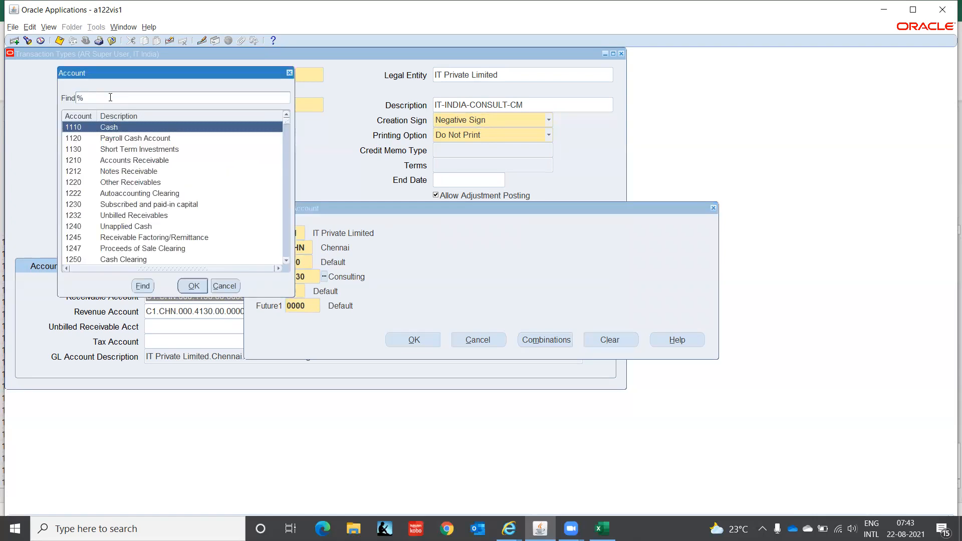
{"action": "type", "text": "Rece"}
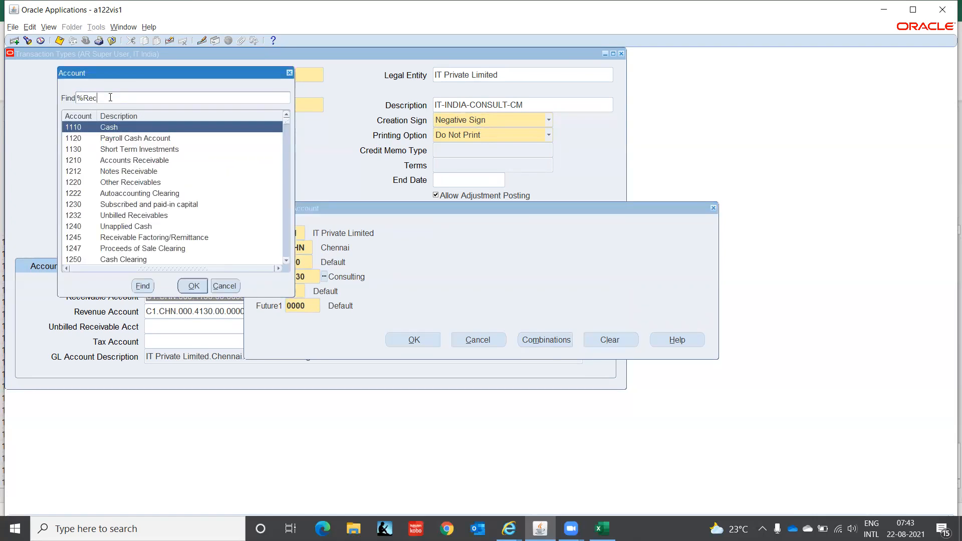
{"action": "key", "text": "BackSpace"}
{"action": "type", "text": "^%"}
{"action": "key", "text": "BackSpace"}
{"action": "key", "text": "BackSpace"}
{"action": "type", "text": "%"}
{"action": "key", "text": "Return"}
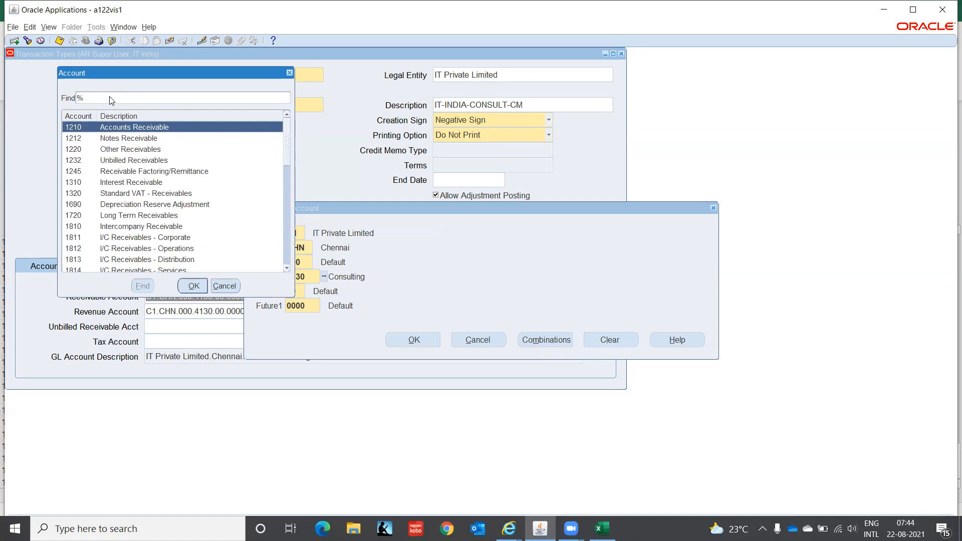
{"action": "key", "text": "Return"}
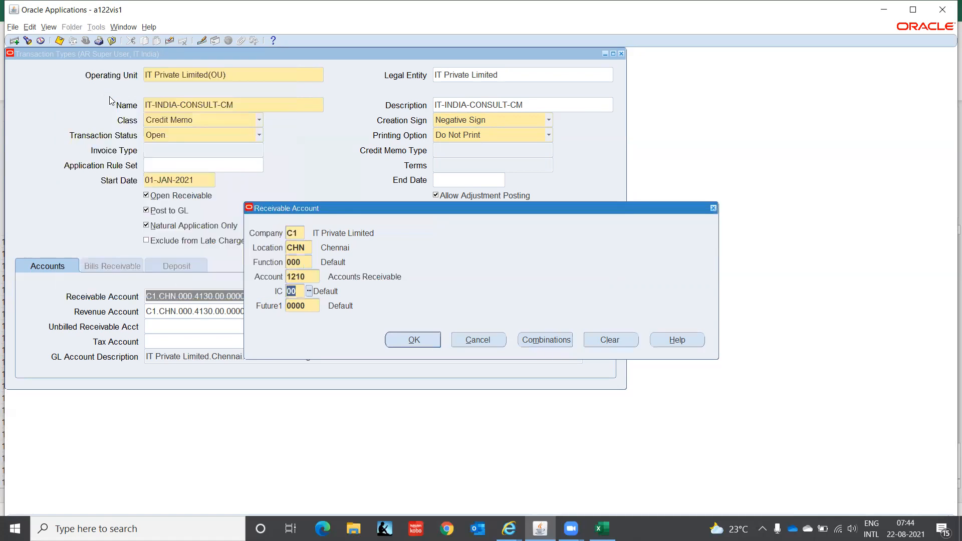
{"action": "left_click", "coordinate": [426, 342]}
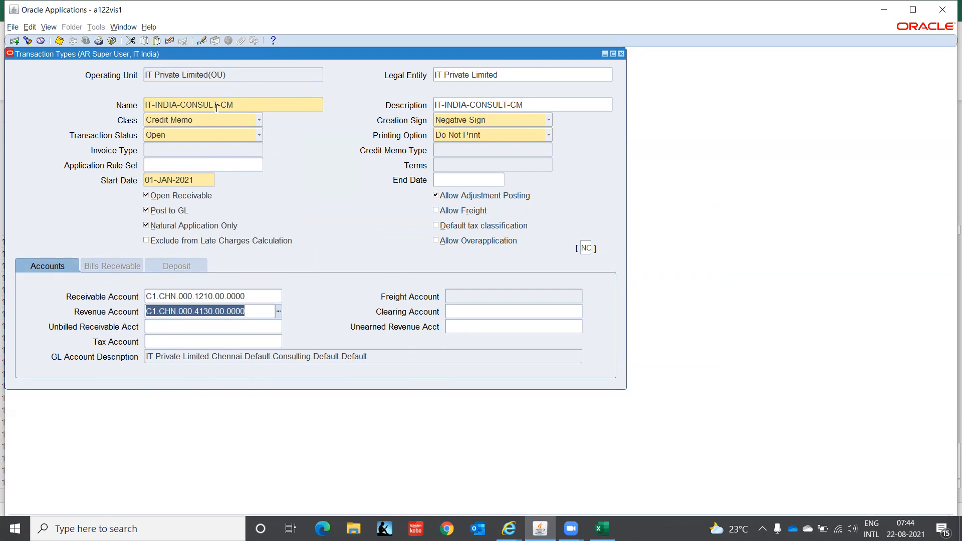
Save the credit memo type and start IT-INDIA-CONSULT-INV, reusing that name as description.
{"action": "left_click", "coordinate": [241, 75]}
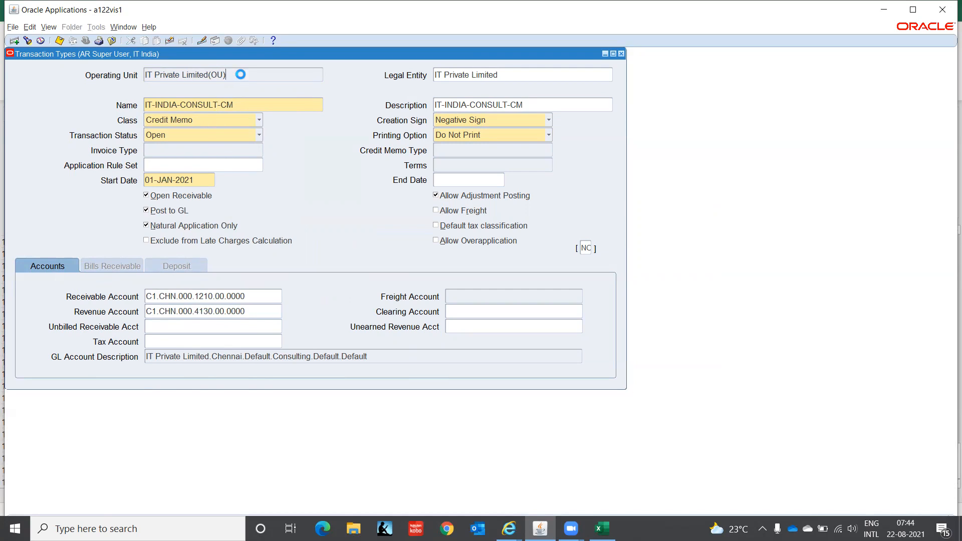
{"action": "key", "text": "Down"}
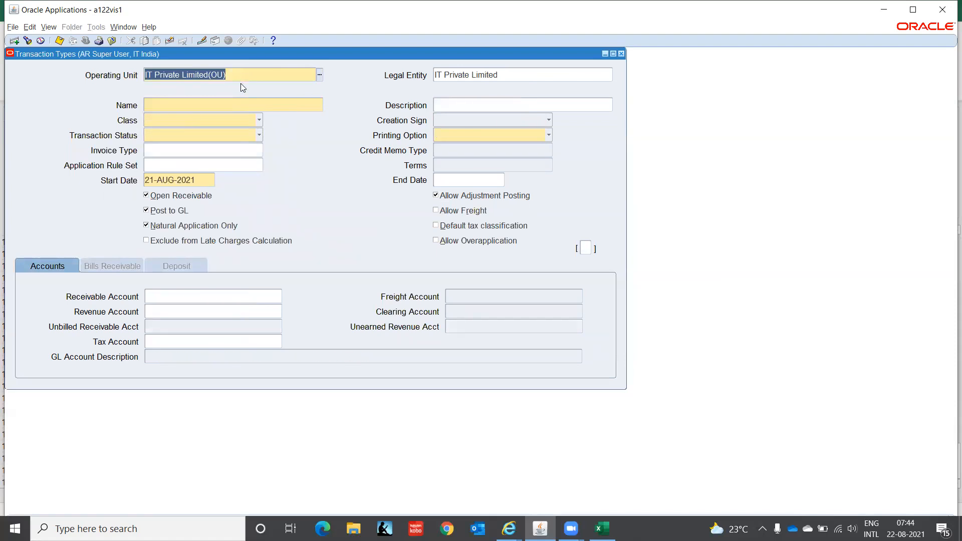
{"action": "left_click", "coordinate": [220, 105]}
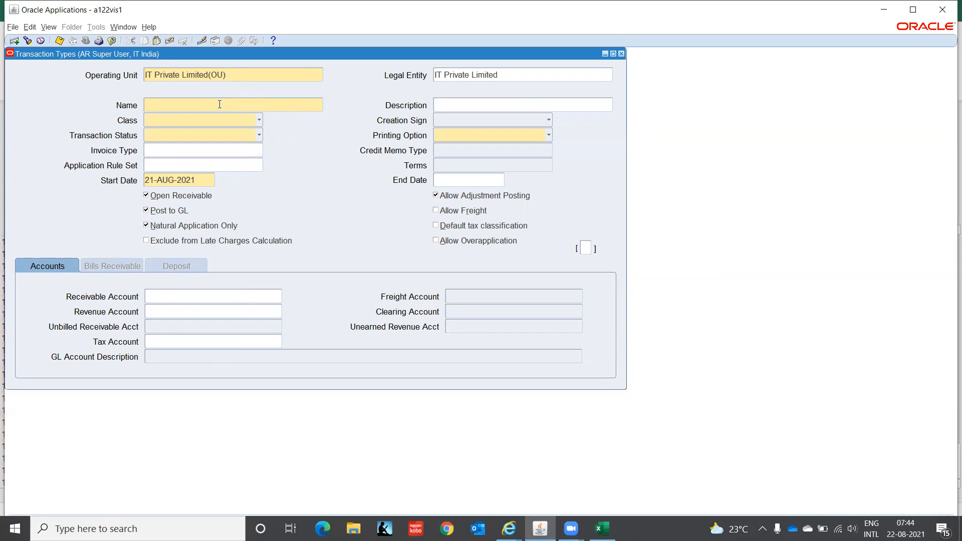
{"action": "type", "text": "IT-INDIA-CONSULT-INV"}
{"action": "left_click", "coordinate": [259, 120]}
{"action": "key", "text": "ctrl+c"}
{"action": "key", "text": "Tab"}
{"action": "key", "text": "ctrl+v"}
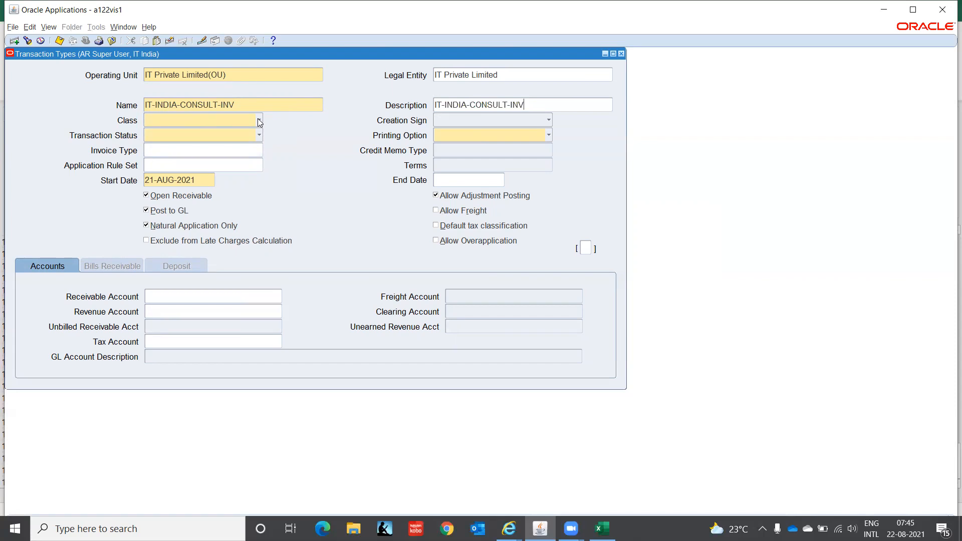
Make it an Invoice with Positive Sign, Open status and Do Not Print.
{"action": "left_click", "coordinate": [259, 120]}
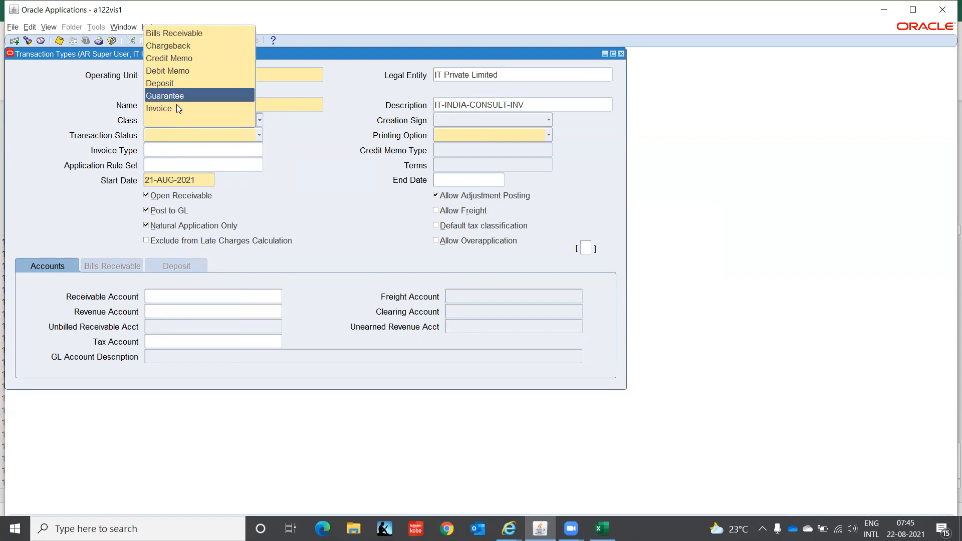
{"action": "left_click", "coordinate": [176, 108]}
{"action": "left_click", "coordinate": [504, 119]}
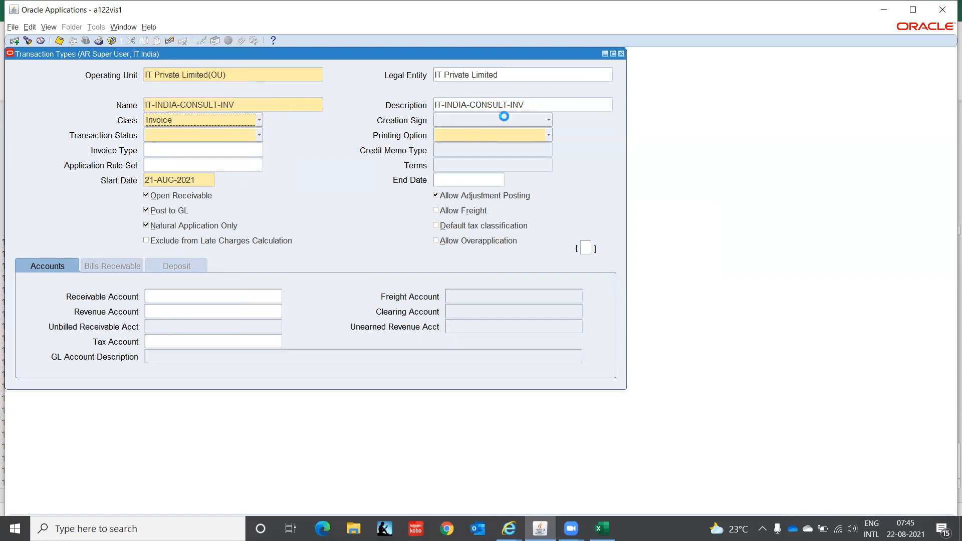
{"action": "left_click", "coordinate": [465, 108]}
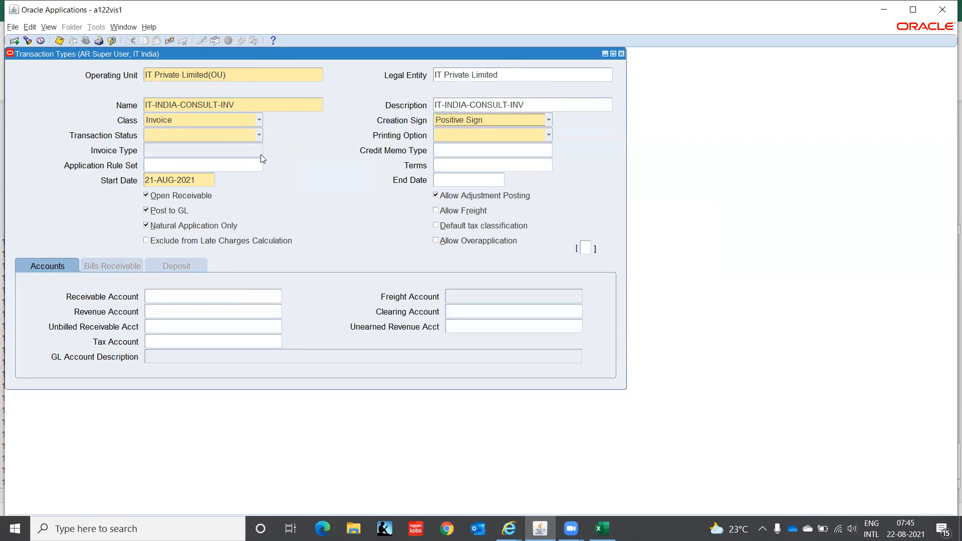
{"action": "left_click", "coordinate": [230, 138]}
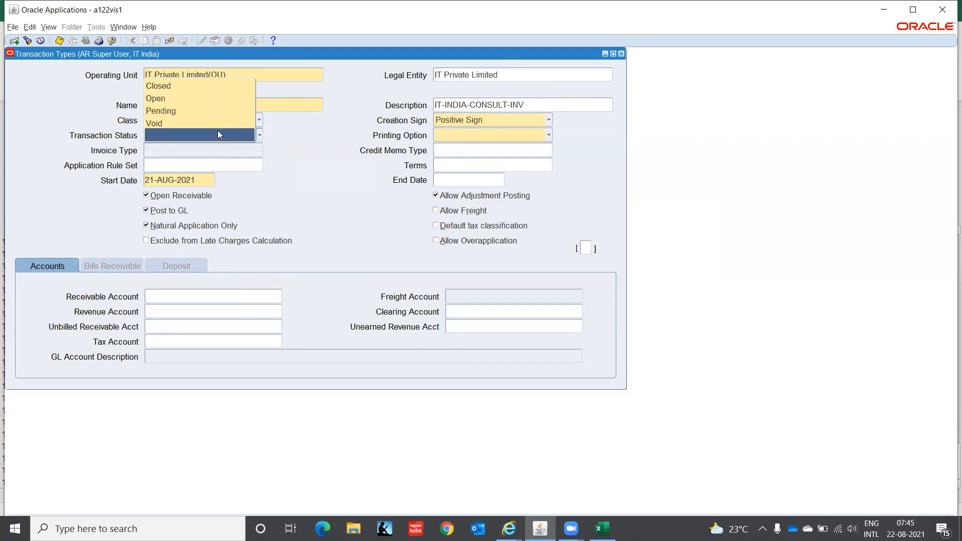
{"action": "left_click", "coordinate": [203, 100]}
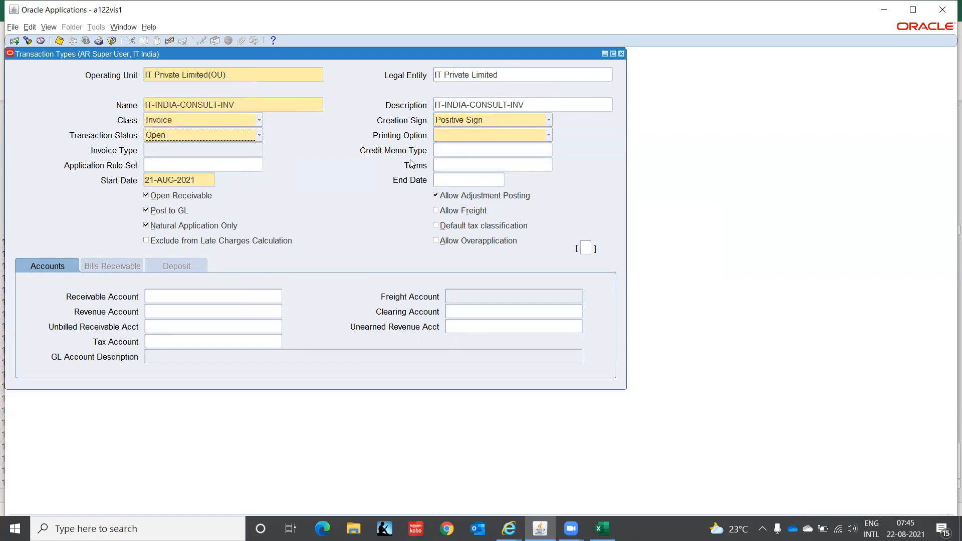
{"action": "left_click", "coordinate": [451, 135]}
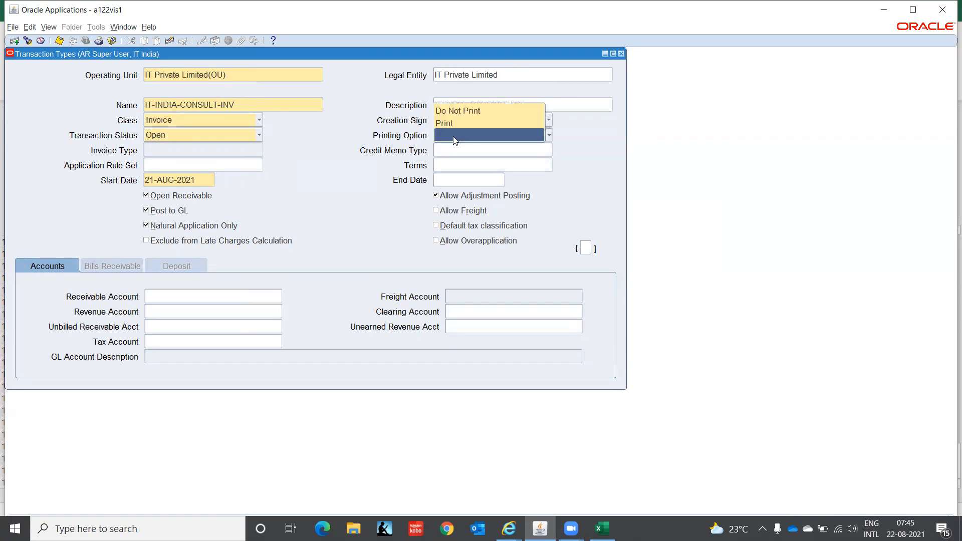
{"action": "left_click", "coordinate": [475, 111]}
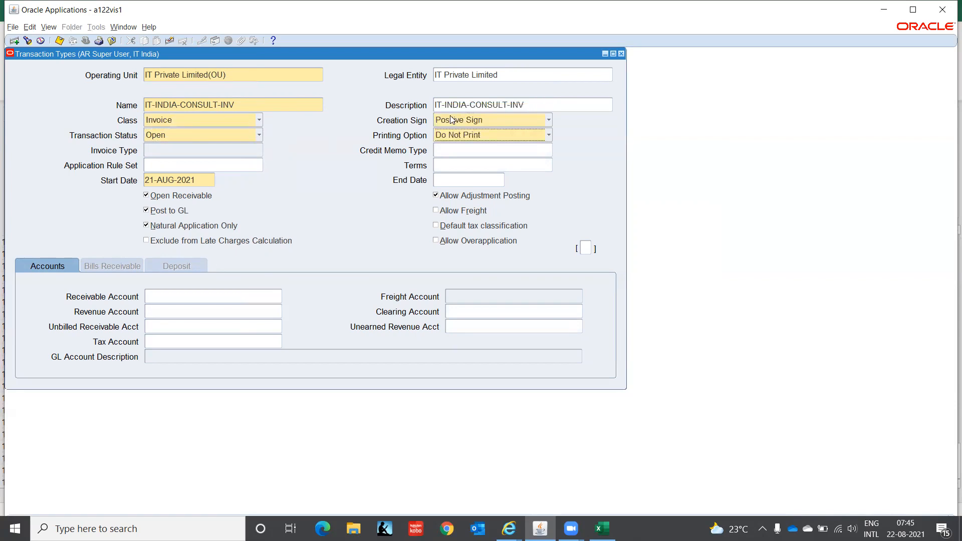
Set the credit memo type to IT-INDIA-CONSULT-CM.
{"action": "left_click", "coordinate": [456, 151]}
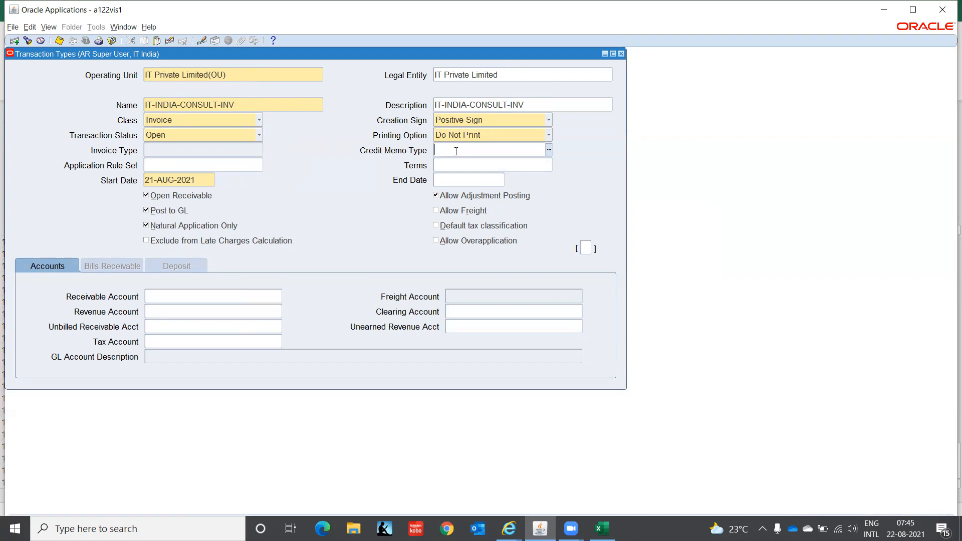
{"action": "type", "text": "IT"}
{"action": "key", "text": "Tab"}
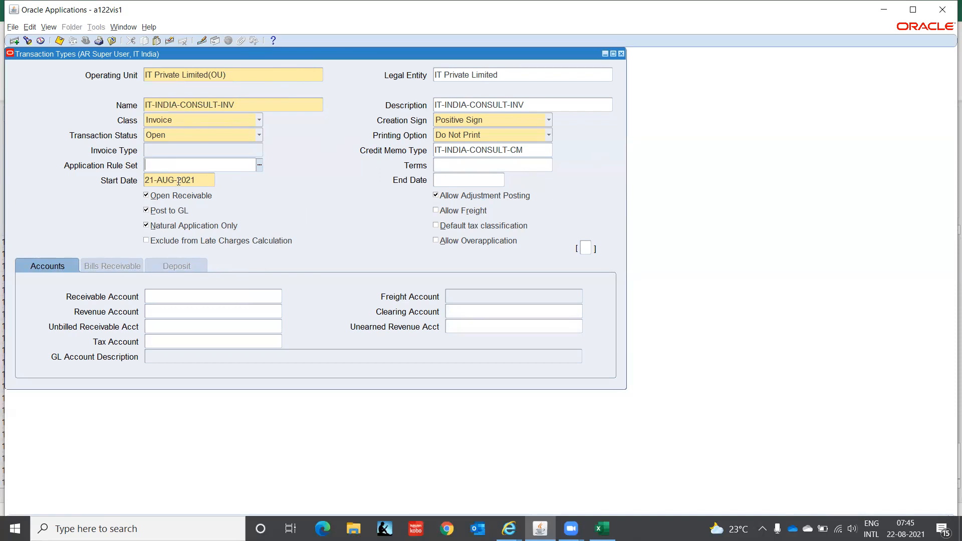
Overwrite the start date with 01-JAN-2021.
{"action": "left_click", "coordinate": [198, 180]}
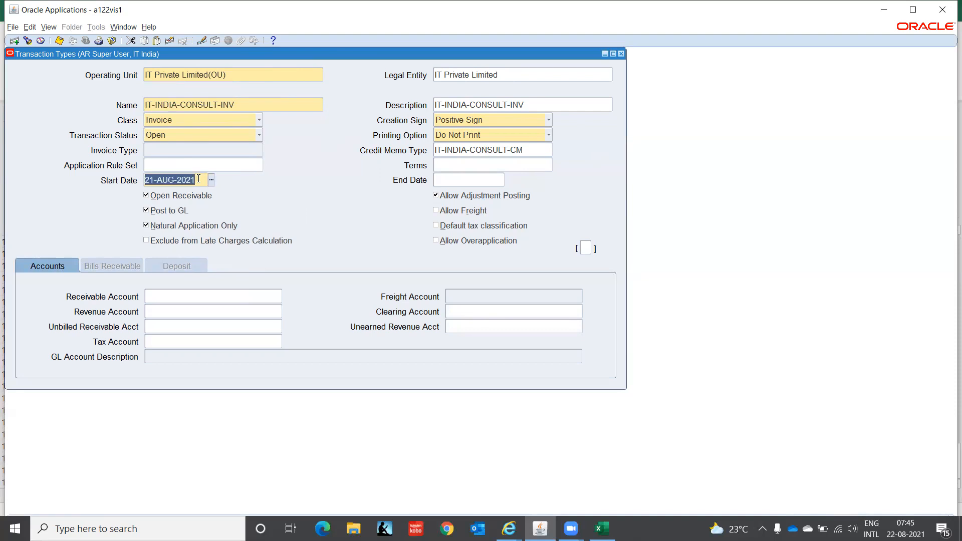
{"action": "type", "text": "01-JAN-202"}
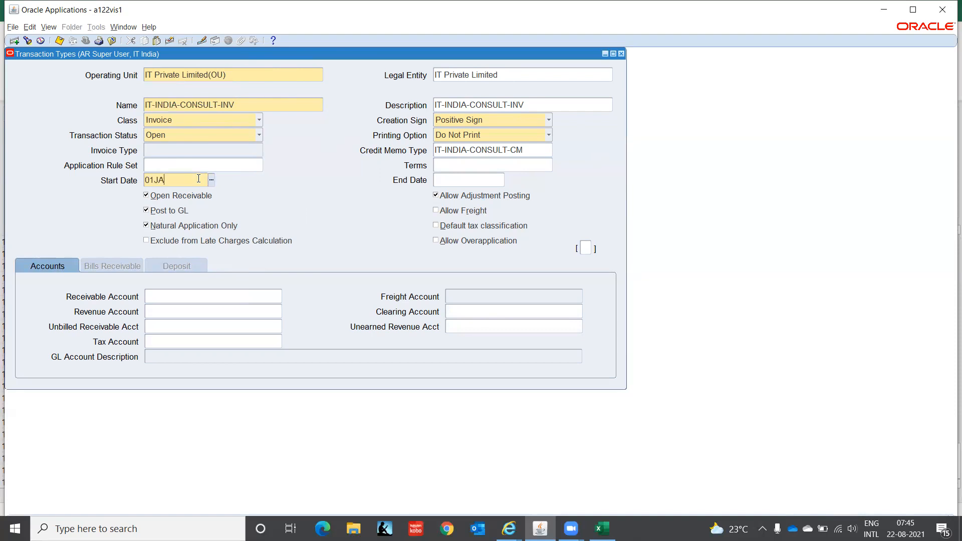
{"action": "type", "text": "1"}
{"action": "key", "text": "Tab"}
Clear a stray paste from the Receivable Account and leave Allow Freight unchecked.
{"action": "left_click", "coordinate": [176, 296]}
{"action": "key", "text": "ctrl+v"}
{"action": "key", "text": "BackSpace"}
{"action": "key", "text": "BackSpace"}
{"action": "key", "text": "BackSpace"}
{"action": "key", "text": "BackSpace"}
{"action": "key", "text": "BackSpace"}
{"action": "key", "text": "BackSpace"}
{"action": "key", "text": "BackSpace"}
{"action": "key", "text": "BackSpace"}
{"action": "key", "text": "BackSpace"}
{"action": "key", "text": "BackSpace"}
{"action": "key", "text": "BackSpace"}
{"action": "key", "text": "BackSpace"}
{"action": "key", "text": "BackSpace"}
{"action": "key", "text": "BackSpace"}
{"action": "key", "text": "BackSpace"}
{"action": "key", "text": "BackSpace"}
{"action": "key", "text": "BackSpace"}
{"action": "key", "text": "BackSpace"}
{"action": "key", "text": "BackSpace"}
{"action": "key", "text": "BackSpace"}
{"action": "left_click", "coordinate": [436, 211]}
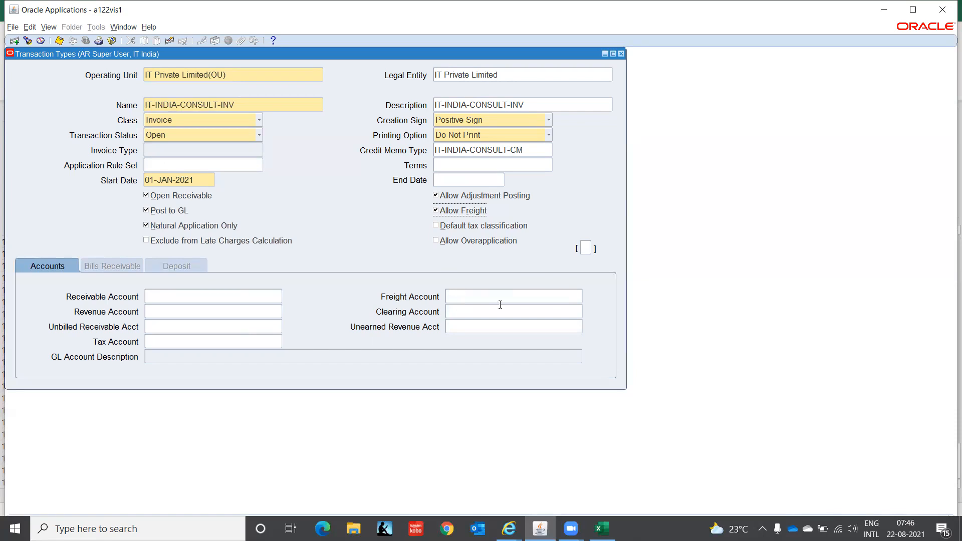
{"action": "left_click", "coordinate": [436, 210]}
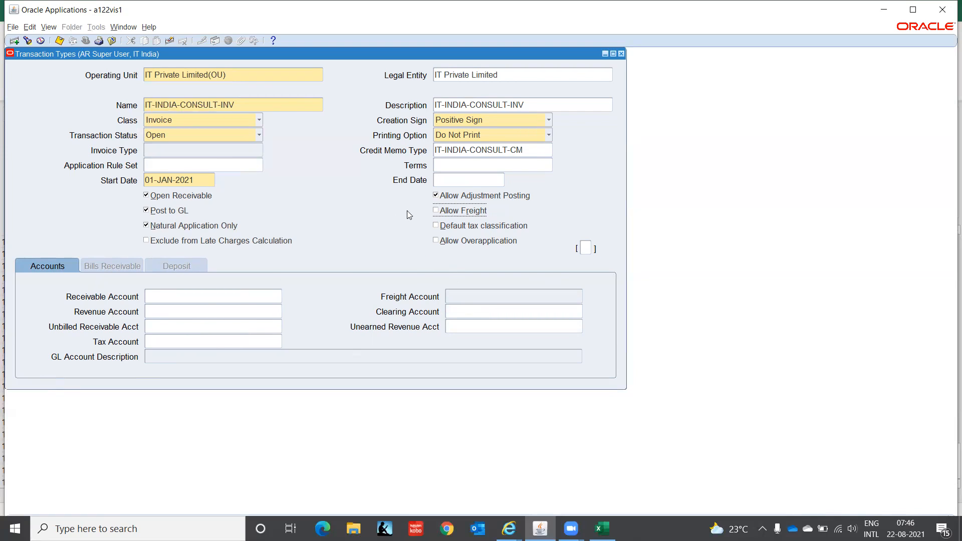
{"action": "left_click", "coordinate": [436, 211]}
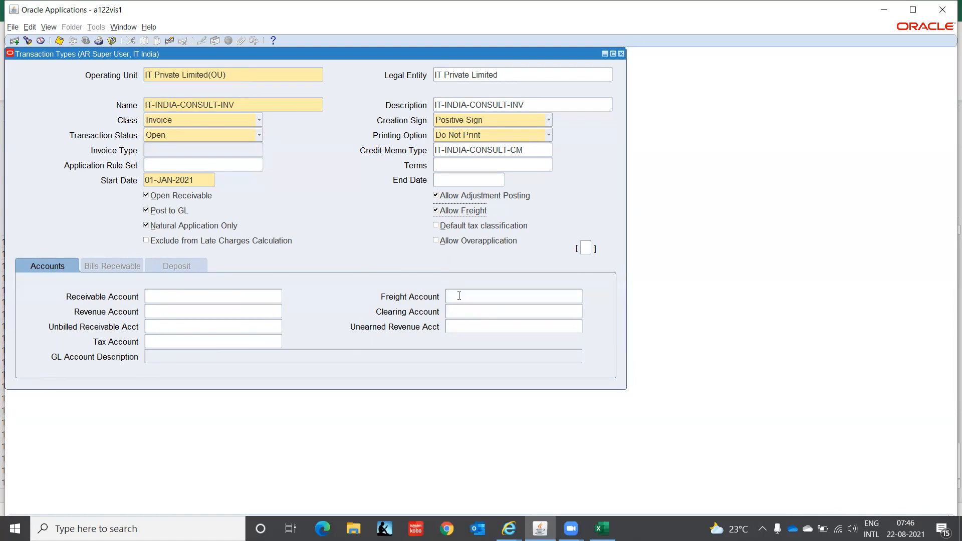
{"action": "left_click", "coordinate": [436, 211]}
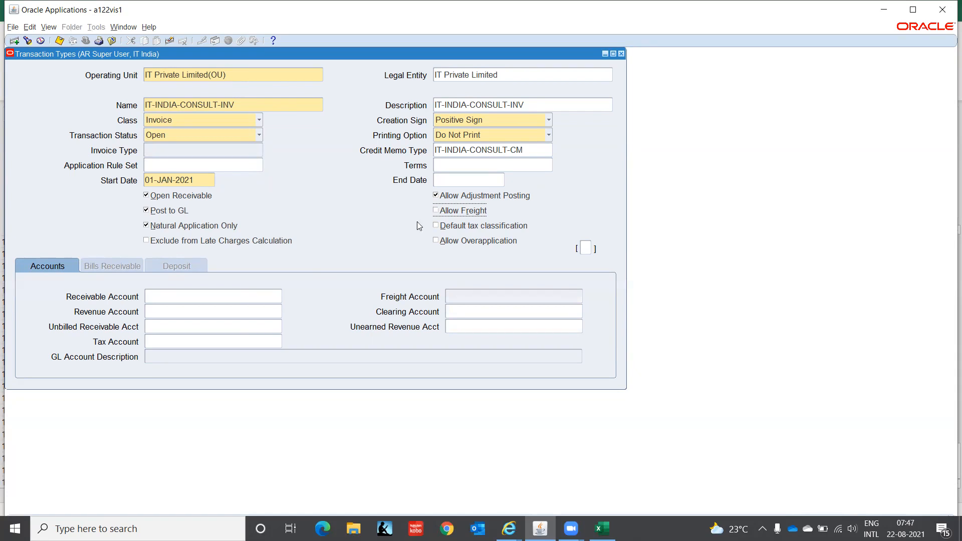
{"action": "left_click", "coordinate": [169, 295]}
Enter Receivable Account C1.CHN.000.1210.00.0000.
{"action": "left_click", "coordinate": [279, 297]}
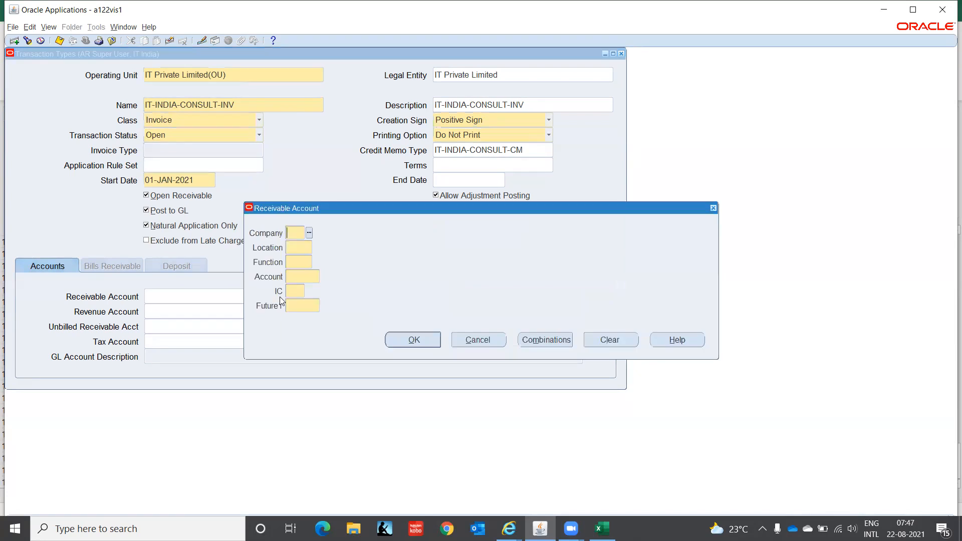
{"action": "type", "text": "C1"}
{"action": "key", "text": "Tab"}
{"action": "type", "text": "chn"}
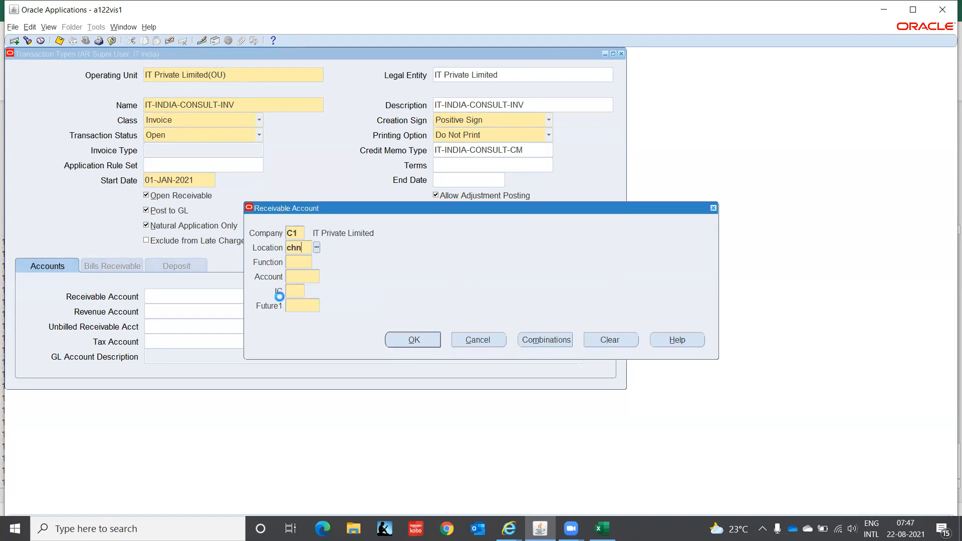
{"action": "key", "text": "Tab"}
{"action": "type", "text": "000"}
{"action": "key", "text": "Tab"}
{"action": "type", "text": "1210"}
{"action": "key", "text": "Tab"}
{"action": "type", "text": "00"}
{"action": "key", "text": "Tab"}
{"action": "type", "text": "0000"}
{"action": "key", "text": "Return"}
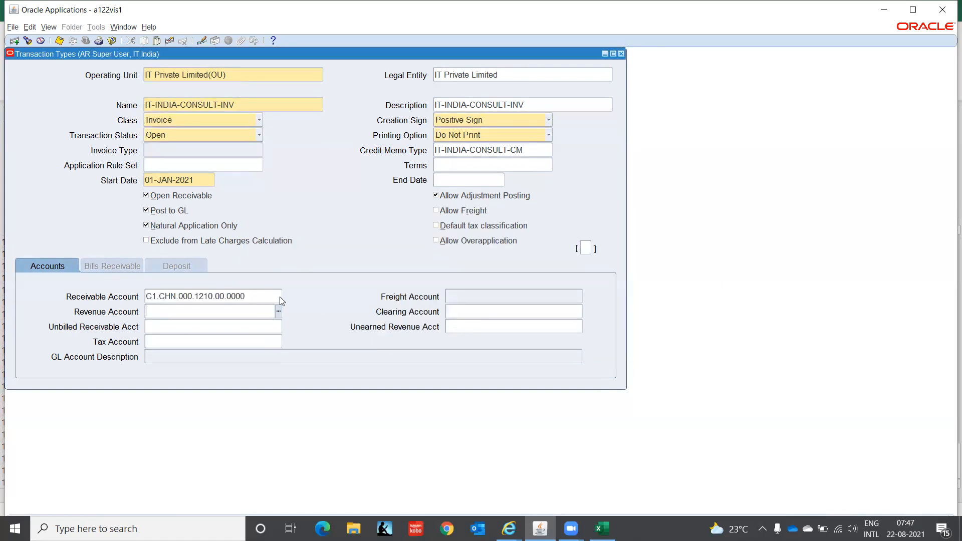
Copy it into the Revenue Account and change the account segment to 4130 Consulting.
{"action": "key", "text": "shift+Tab"}
{"action": "key", "text": "ctrl+c"}
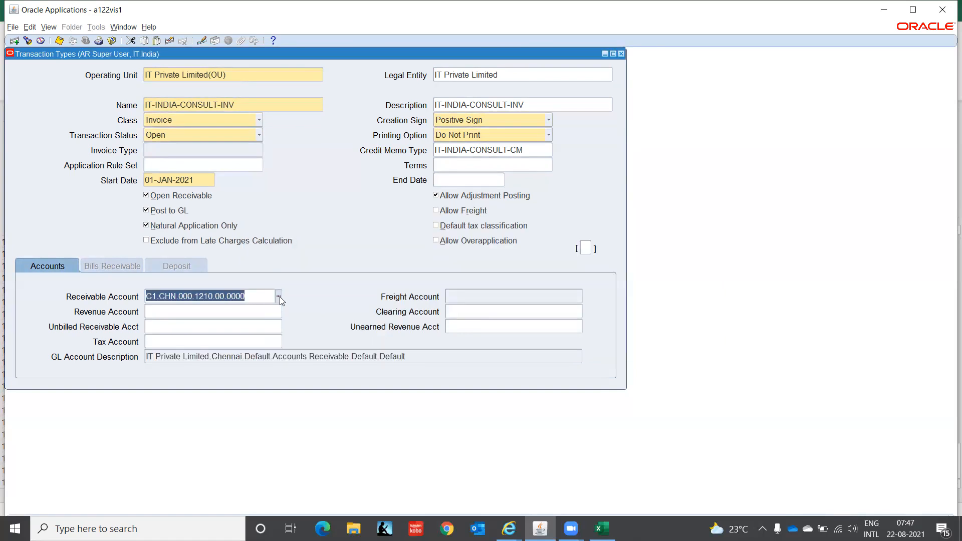
{"action": "key", "text": "Tab"}
{"action": "key", "text": "ctrl+v"}
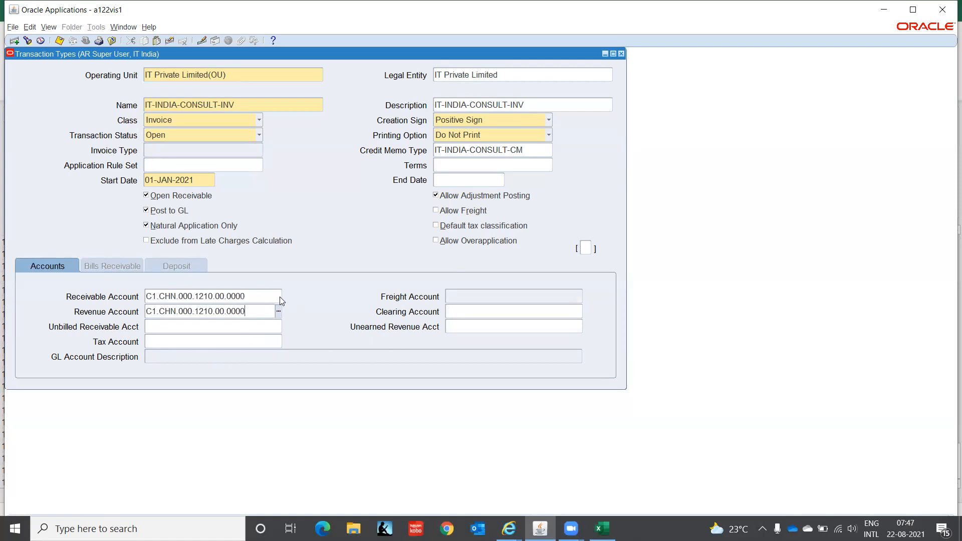
{"action": "left_click", "coordinate": [279, 310]}
{"action": "double_click", "coordinate": [315, 277]}
{"action": "type", "text": "4"}
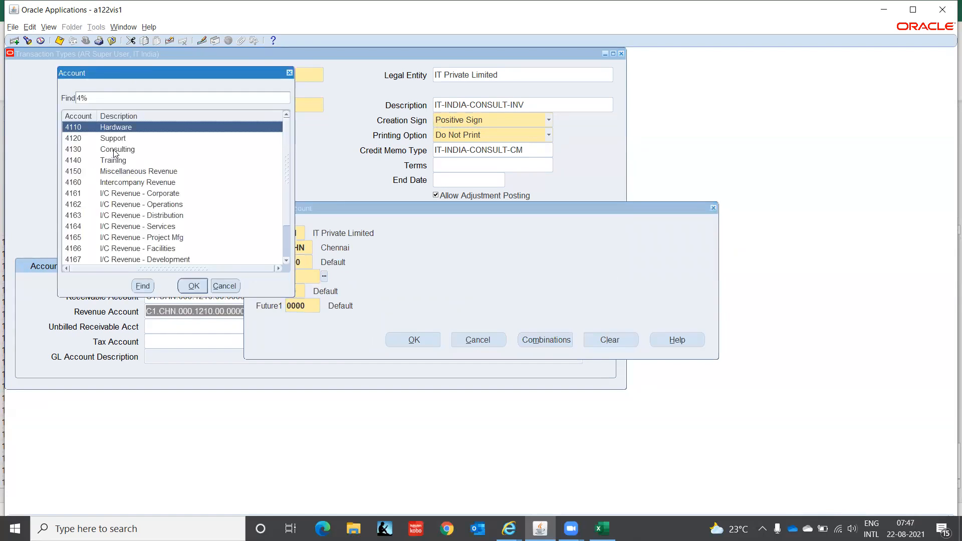
{"action": "left_click", "coordinate": [115, 149]}
{"action": "left_click", "coordinate": [191, 286]}
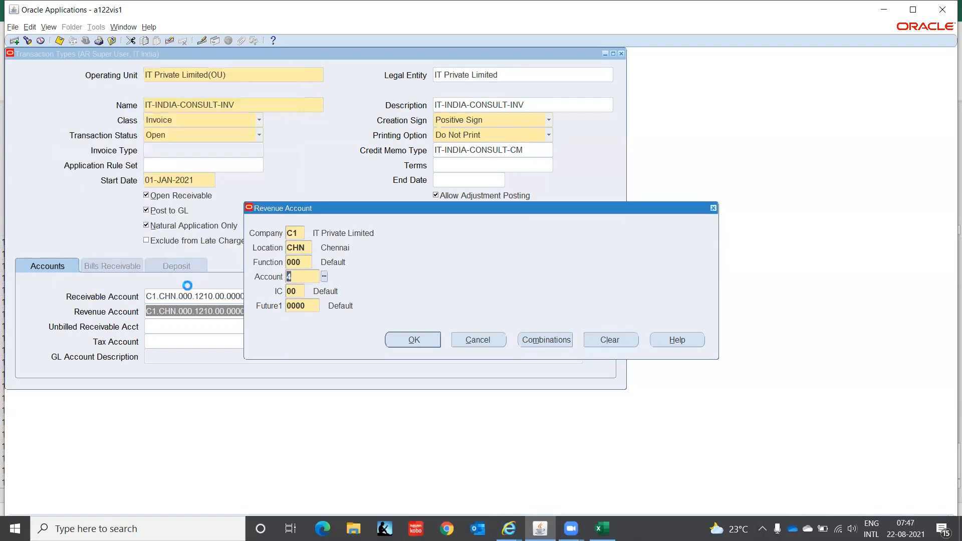
{"action": "left_click", "coordinate": [415, 341]}
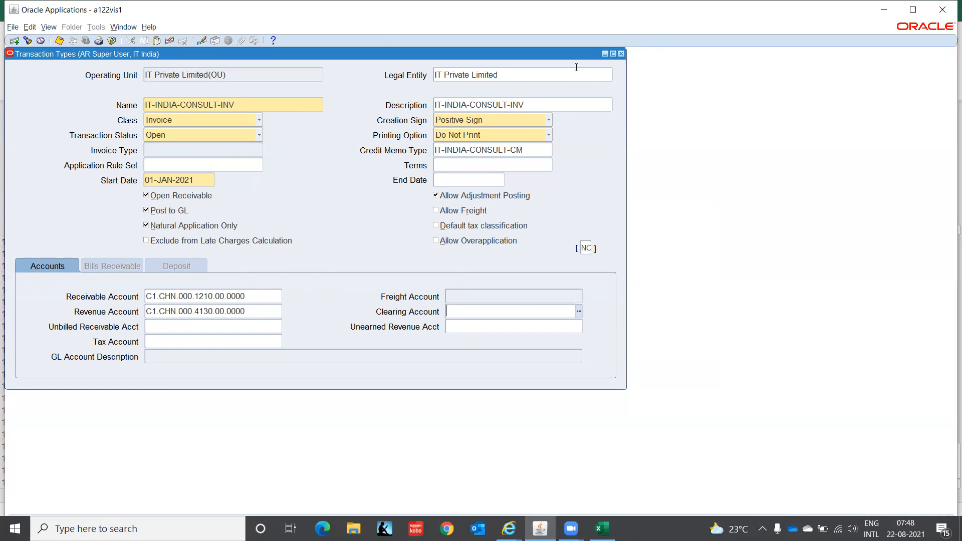
{"action": "left_click", "coordinate": [259, 121]}
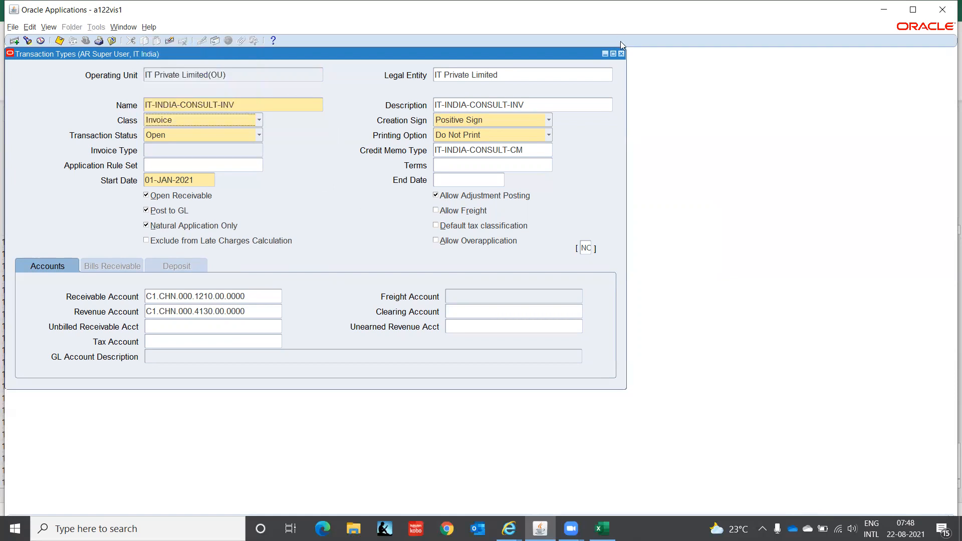
Close Transaction Types, switch responsibility, and open Application > Sequential Numbering > Categories.
{"action": "left_click", "coordinate": [621, 54]}
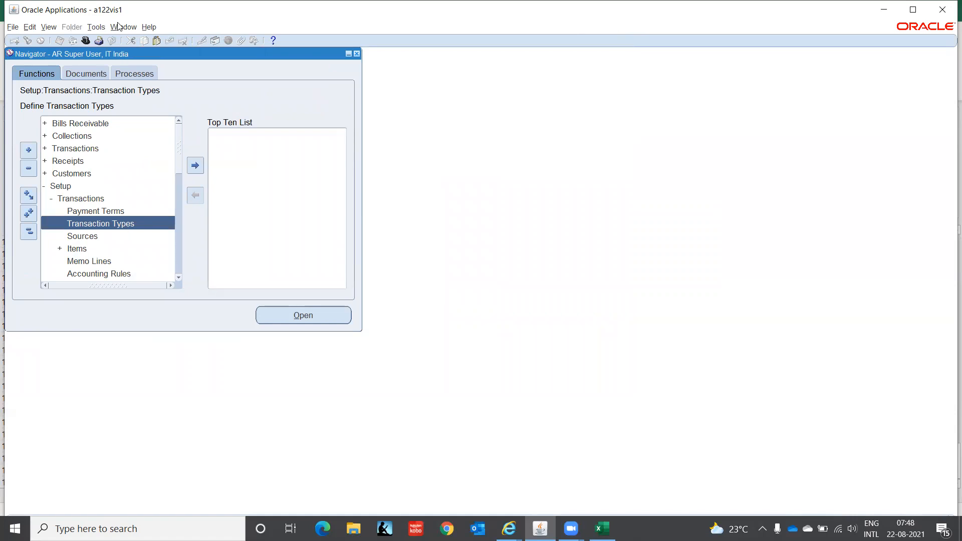
{"action": "left_click", "coordinate": [86, 41]}
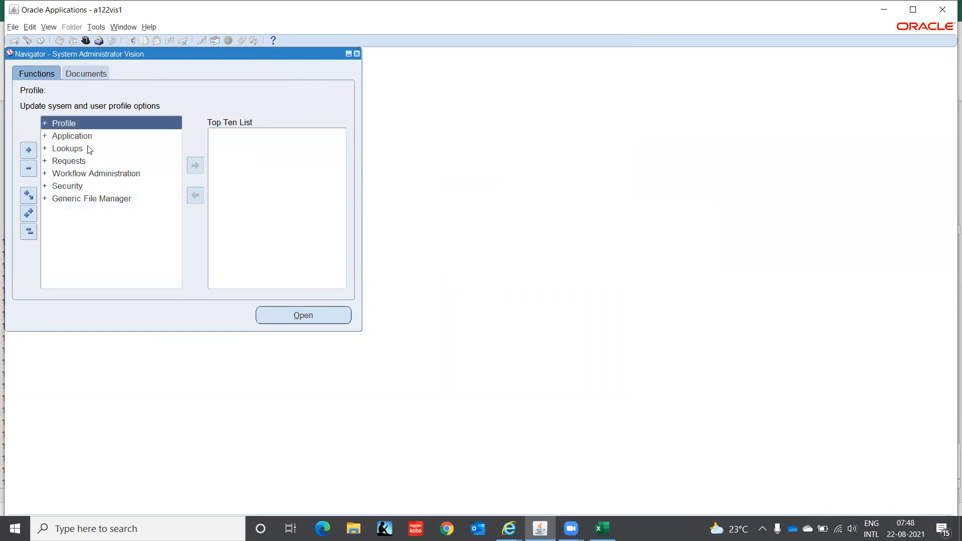
{"action": "double_click", "coordinate": [85, 136]}
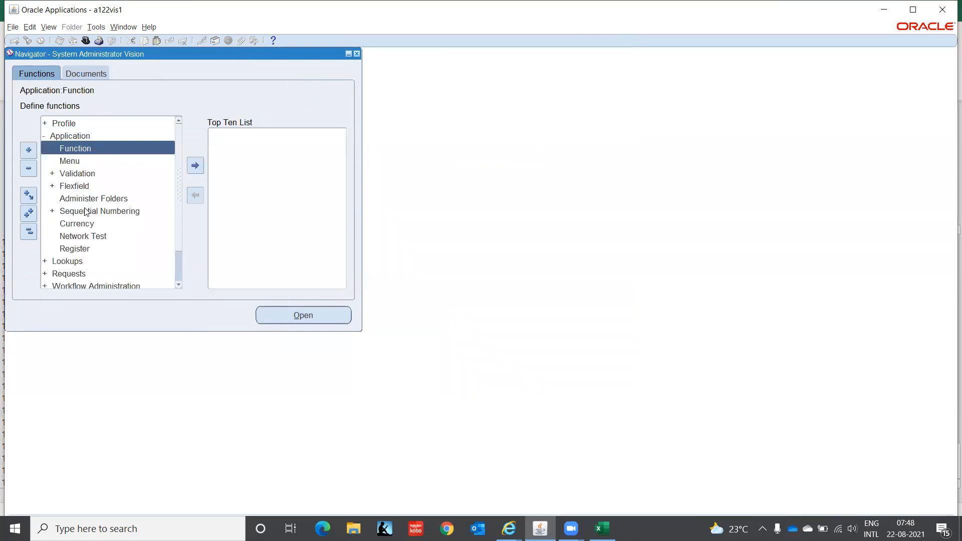
{"action": "left_click", "coordinate": [85, 211]}
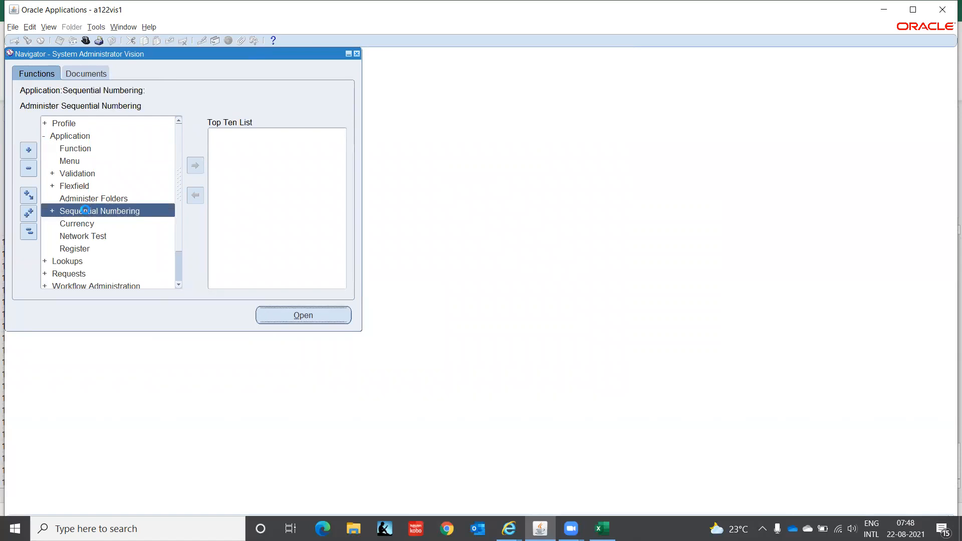
{"action": "double_click", "coordinate": [85, 211]}
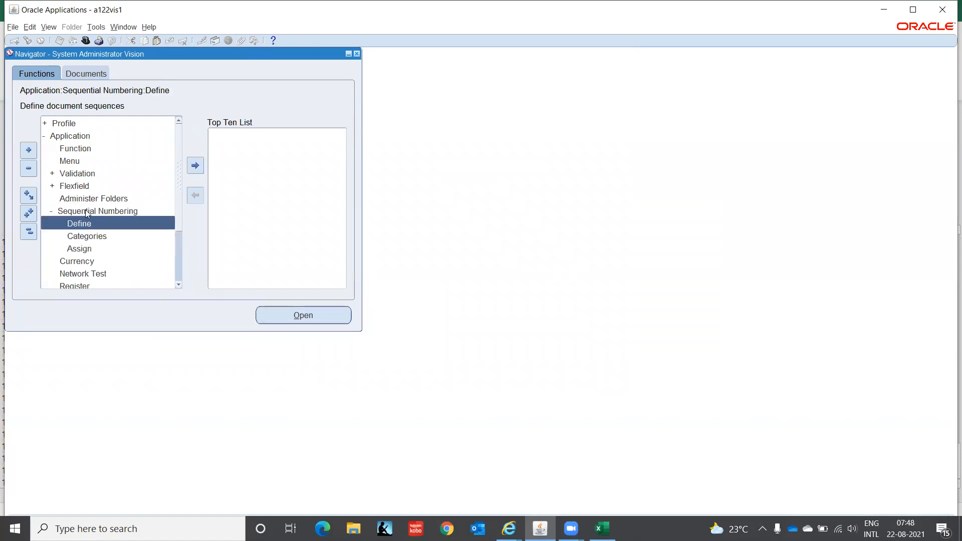
{"action": "left_click", "coordinate": [106, 232]}
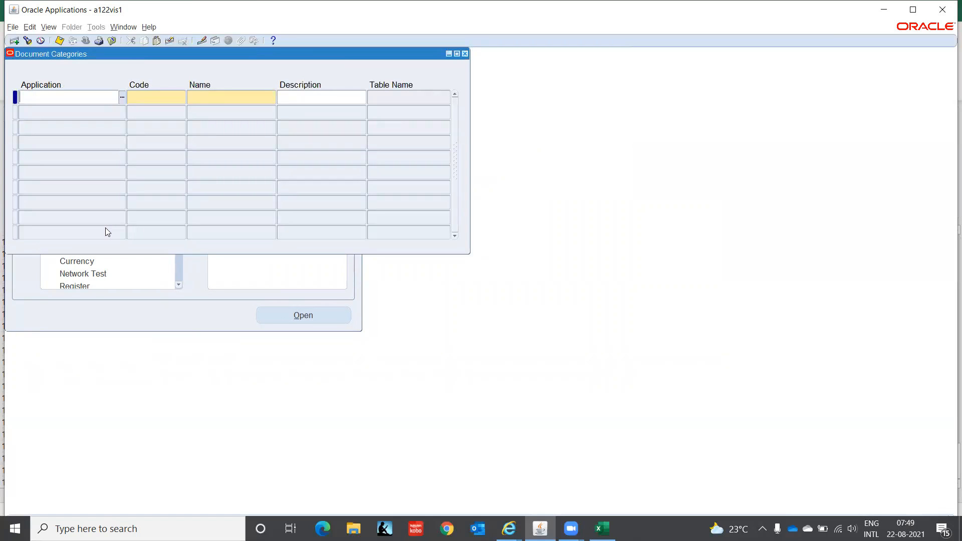
Query Document Categories for code IT%IND% to review the IT-INDIA-CONSULT categories, then close.
{"action": "key", "text": "F11"}
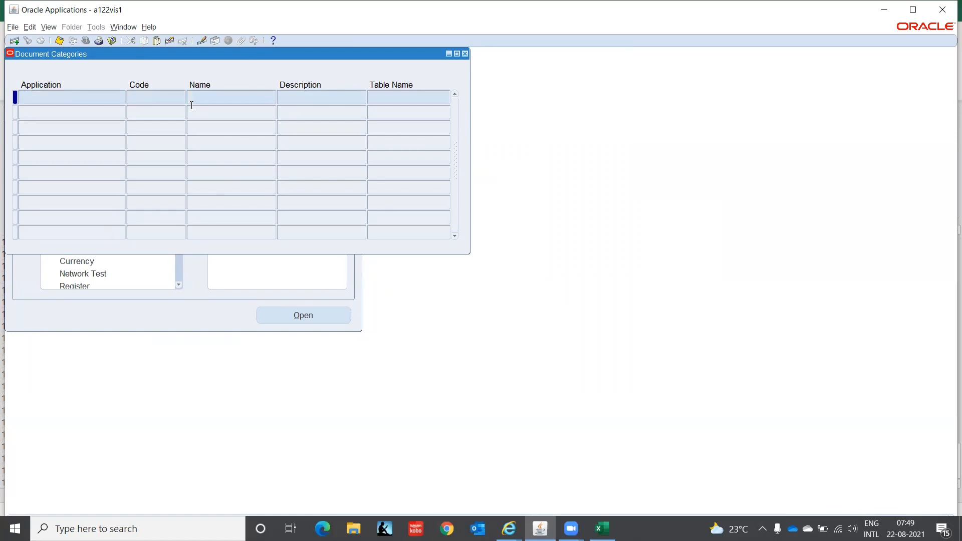
{"action": "left_click", "coordinate": [164, 98]}
{"action": "type", "text": "IT%IND%"}
{"action": "key", "text": "ctrl+F11"}
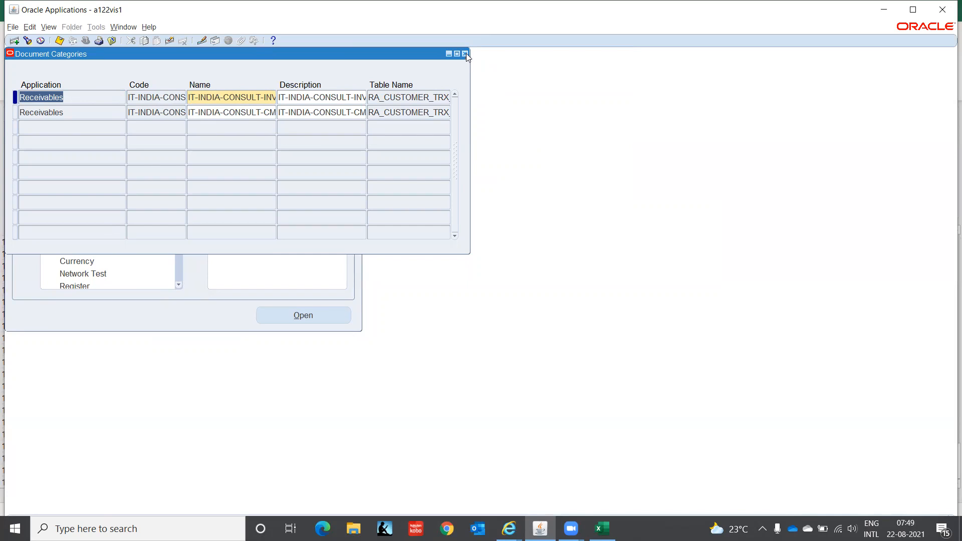
{"action": "left_click", "coordinate": [465, 53]}
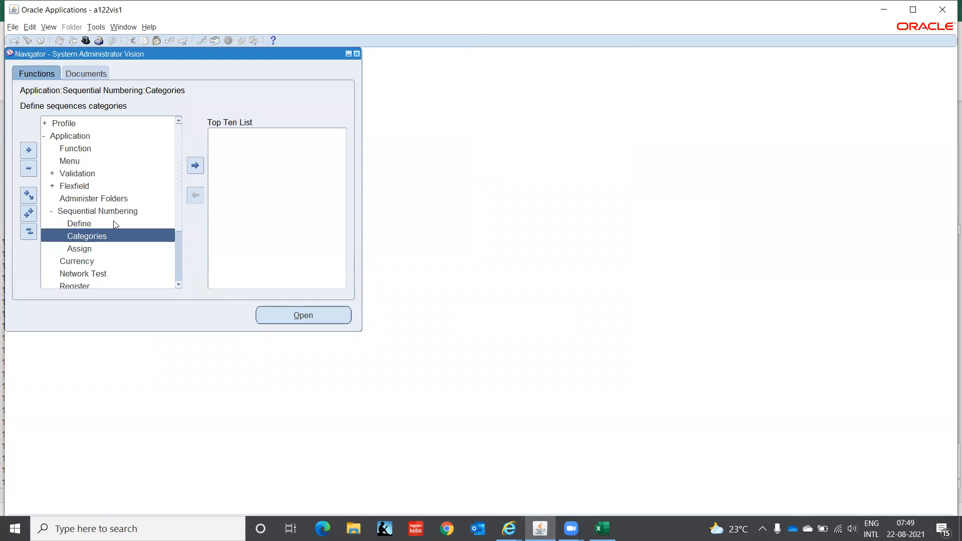
Define sequence IT-INDIA-CONSULT-INV for Receivables from 01-JAN-2021 with initial value 1.
{"action": "double_click", "coordinate": [95, 226]}
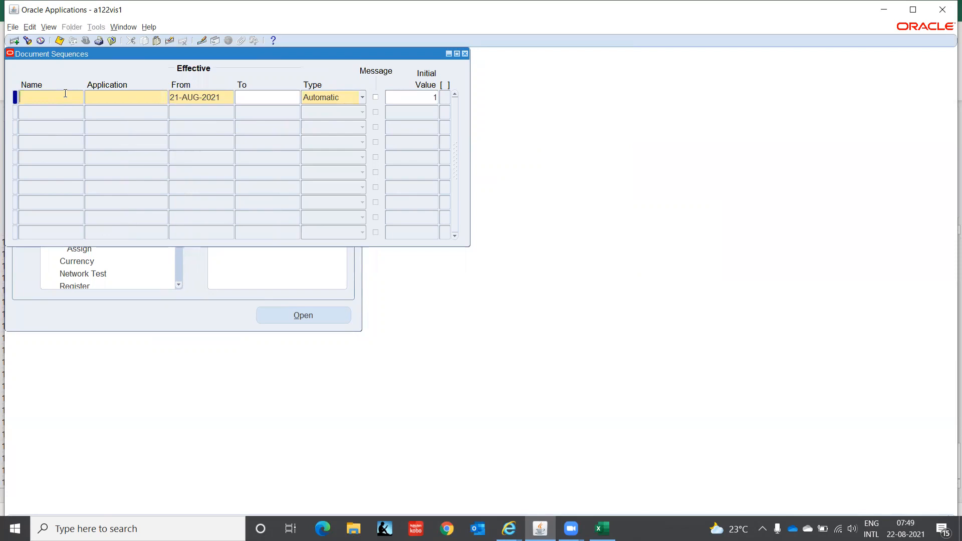
{"action": "type", "text": "IT"}
{"action": "type", "text": "-INDIA"}
{"action": "type", "text": "-CONSULT"}
{"action": "type", "text": "-INV"}
{"action": "key", "text": "Tab"}
{"action": "type", "text": "Rec"}
{"action": "key", "text": "Tab"}
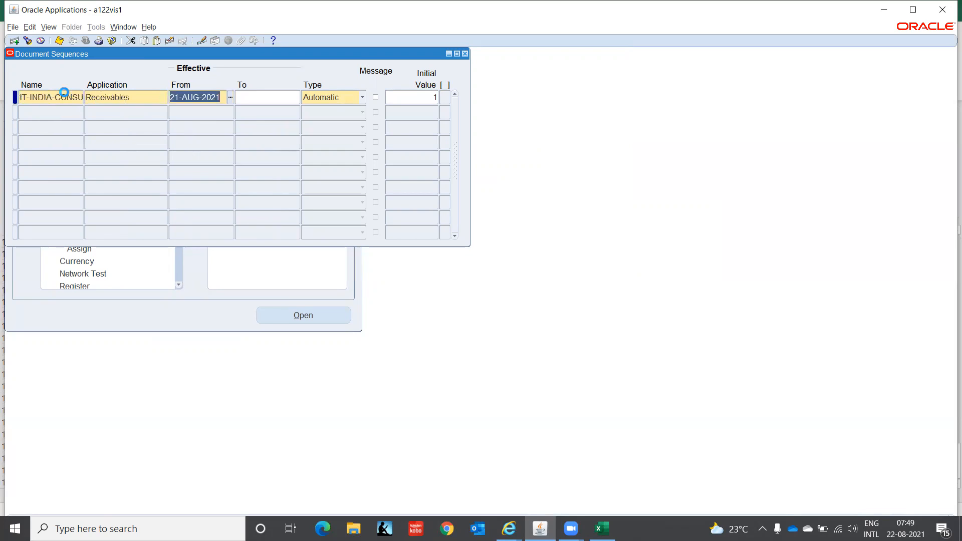
{"action": "type", "text": "01JAN2021"}
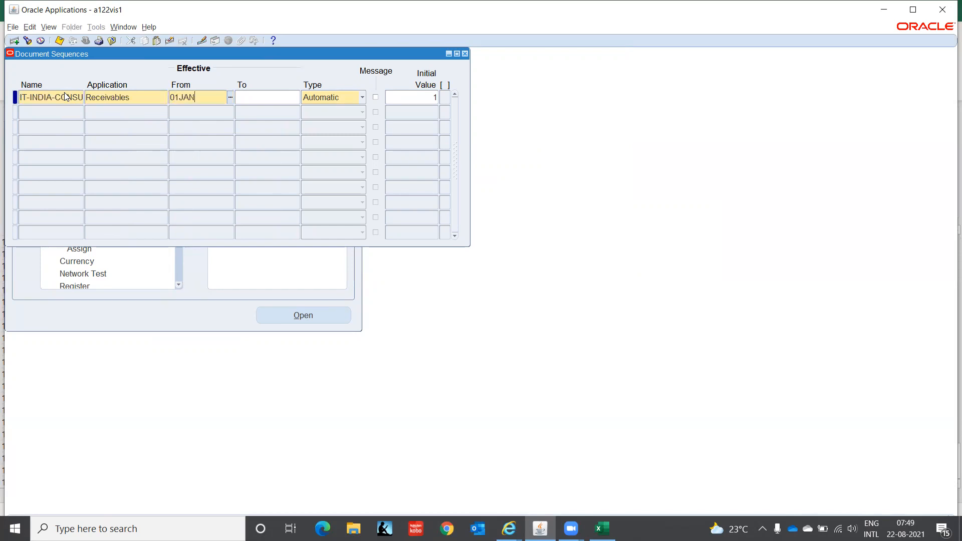
{"action": "key", "text": "Tab"}
{"action": "key", "text": "Tab"}
{"action": "key", "text": "Tab"}
{"action": "key", "text": "Tab"}
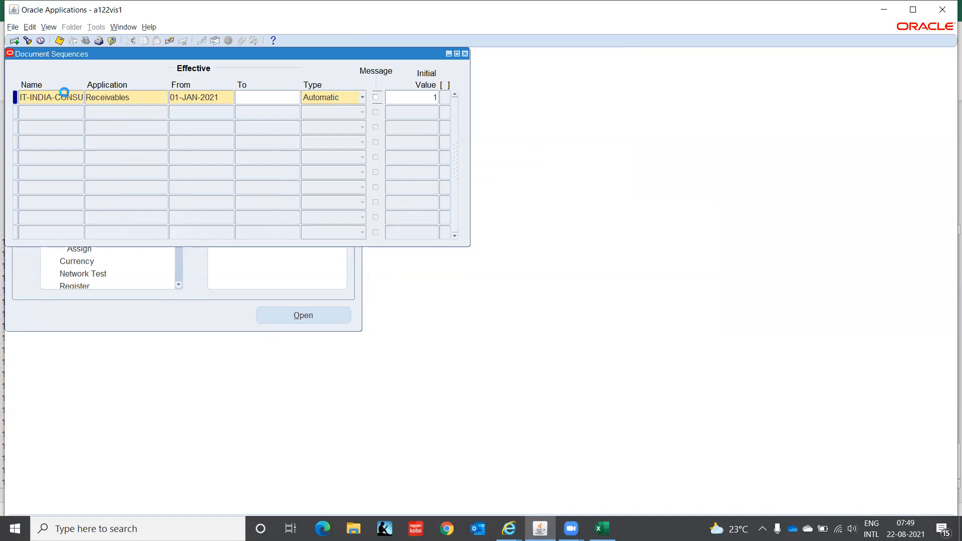
{"action": "type", "text": "1"}
Add a second Receivables sequence, name trimmed of INV, from 01-JAN-2021, and save both.
{"action": "key", "text": "Down"}
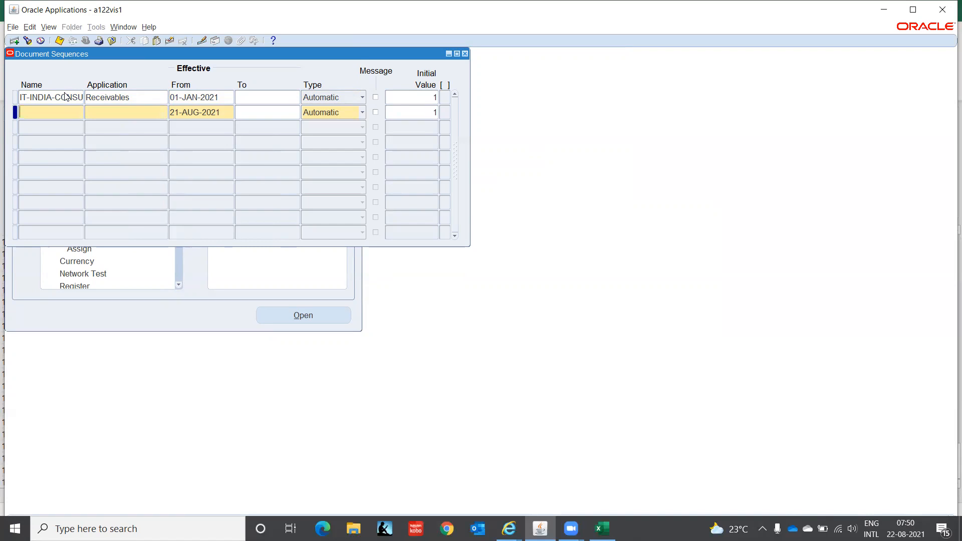
{"action": "key", "text": "shift+F5"}
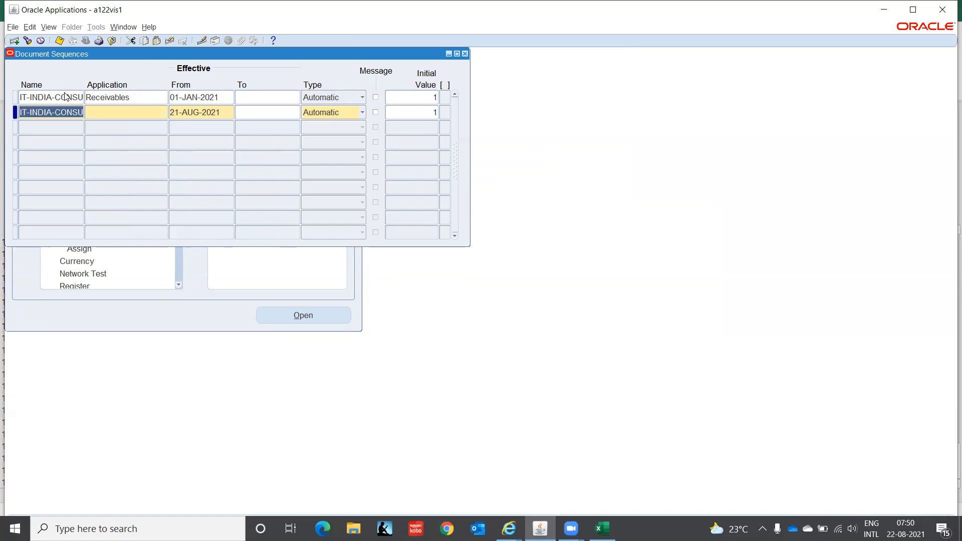
{"action": "key", "text": "End"}
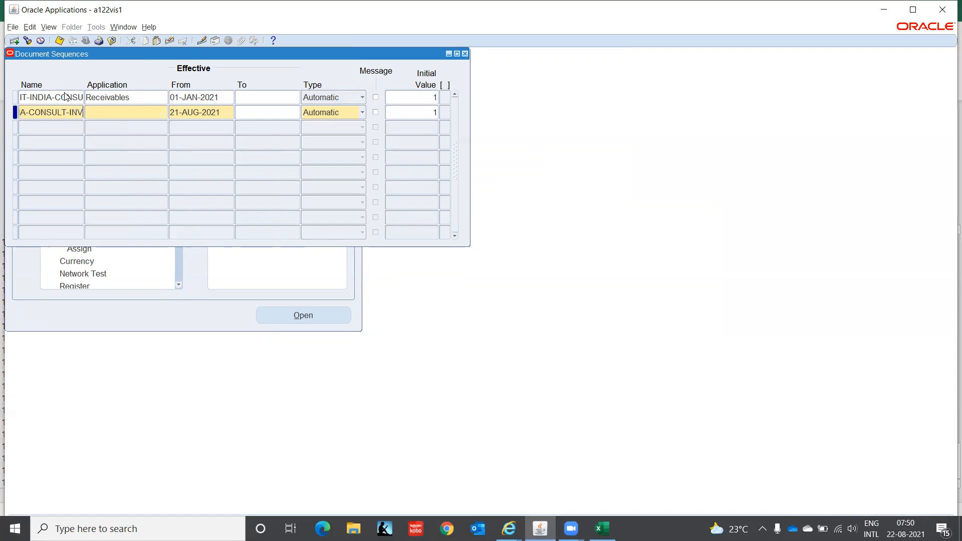
{"action": "key", "text": "BackSpace"}
{"action": "key", "text": "BackSpace"}
{"action": "key", "text": "BackSpace"}
{"action": "key", "text": "Tab"}
{"action": "type", "text": "Rece"}
{"action": "key", "text": "Tab"}
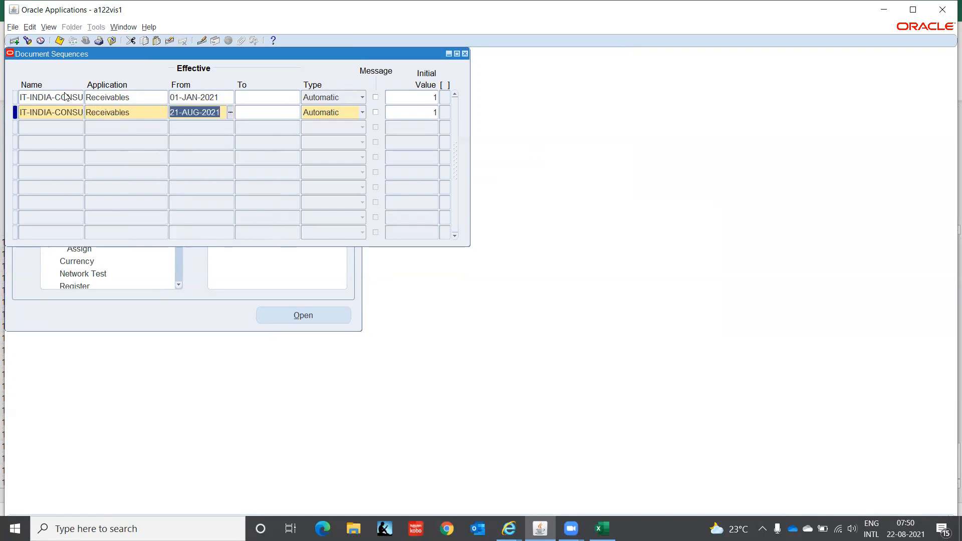
{"action": "key", "text": "shift+F5"}
{"action": "key", "text": "Tab"}
{"action": "key", "text": "Tab"}
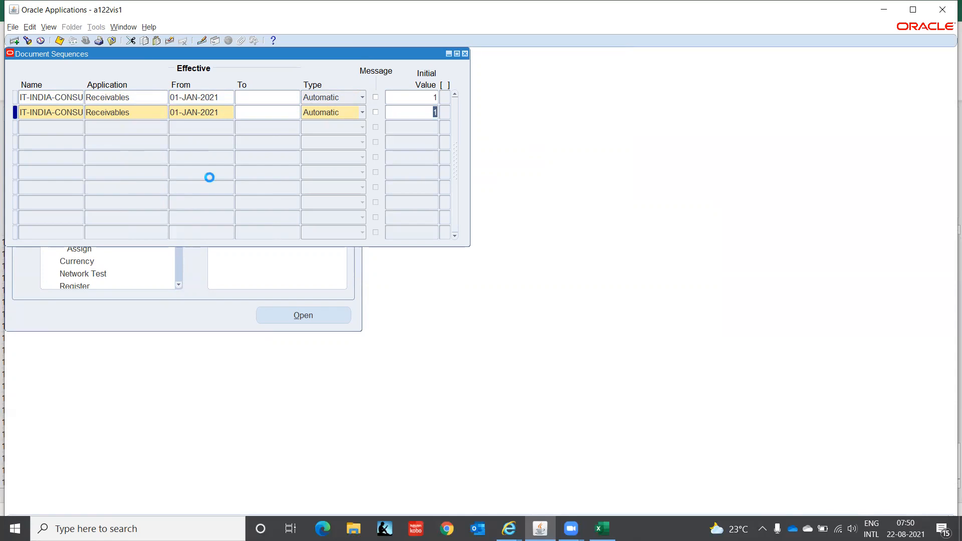
{"action": "key", "text": "ctrl+s"}
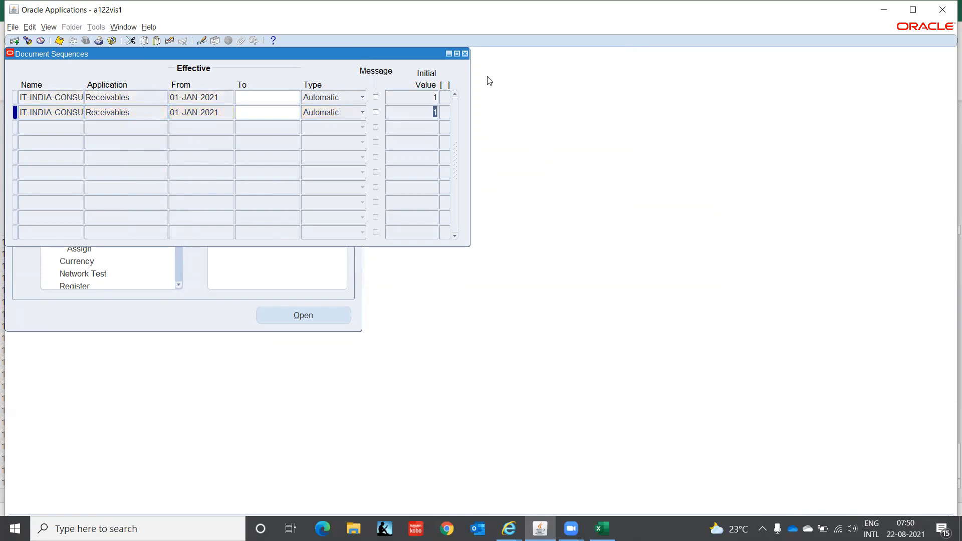
{"action": "left_click", "coordinate": [465, 53]}
{"action": "left_click", "coordinate": [90, 249]}
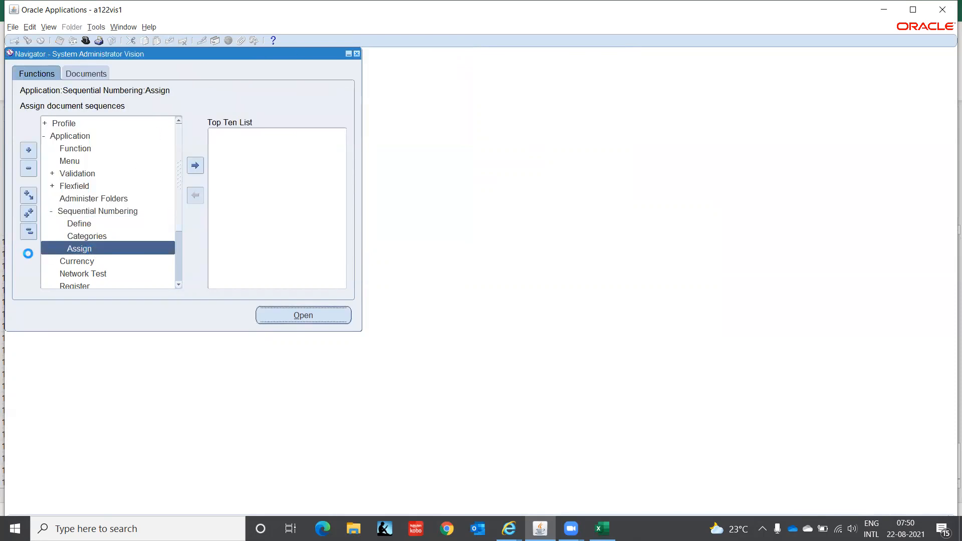
Start a Receivables assignment for category IT-INDIA-CONSULT-INV on IT INDIA LEDGER(INR).
{"action": "type", "text": "Rece"}
{"action": "key", "text": "Tab"}
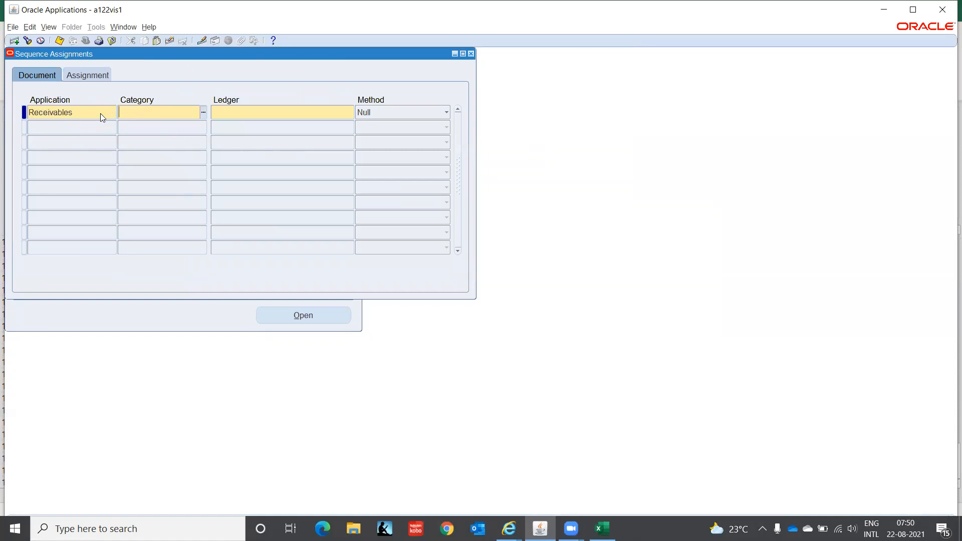
{"action": "type", "text": "IT%"}
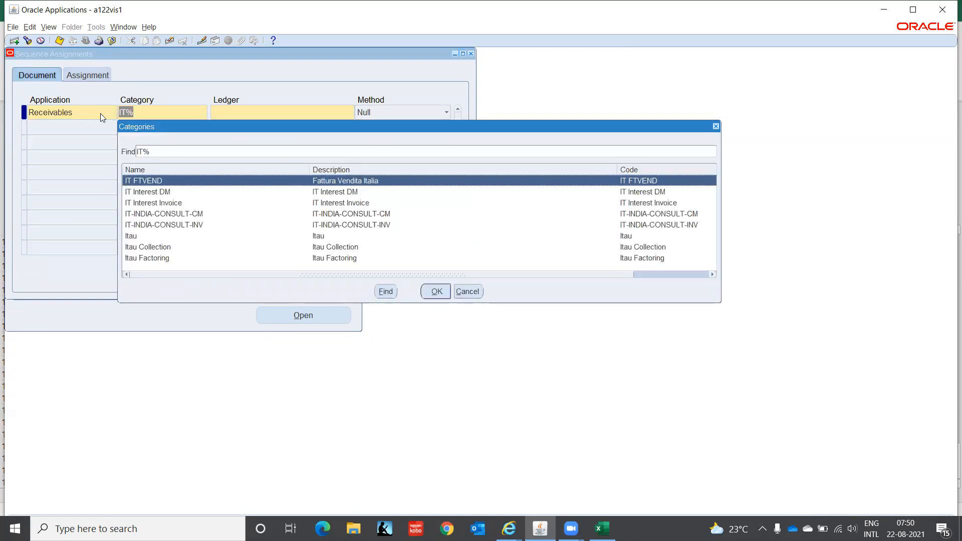
{"action": "key", "text": "Down"}
{"action": "key", "text": "Down"}
{"action": "key", "text": "Down"}
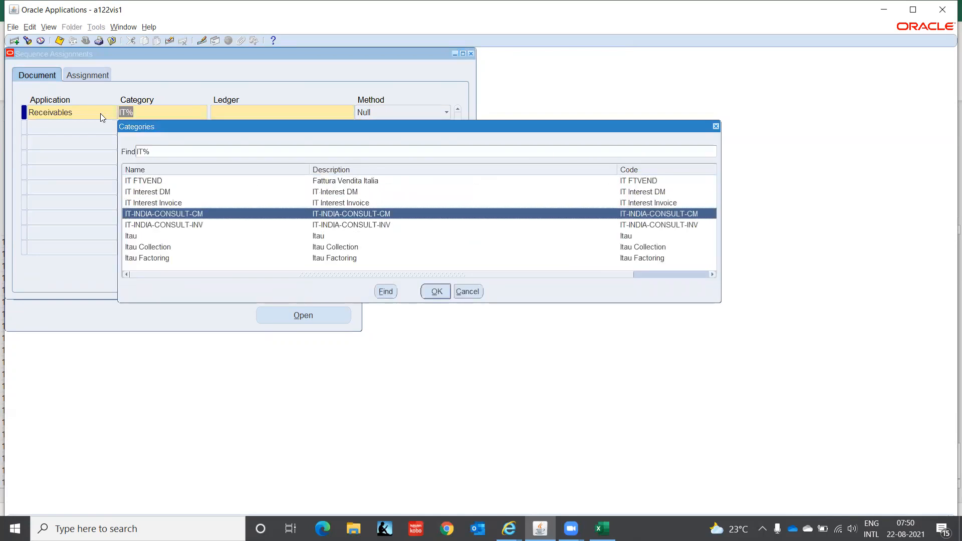
{"action": "key", "text": "Down"}
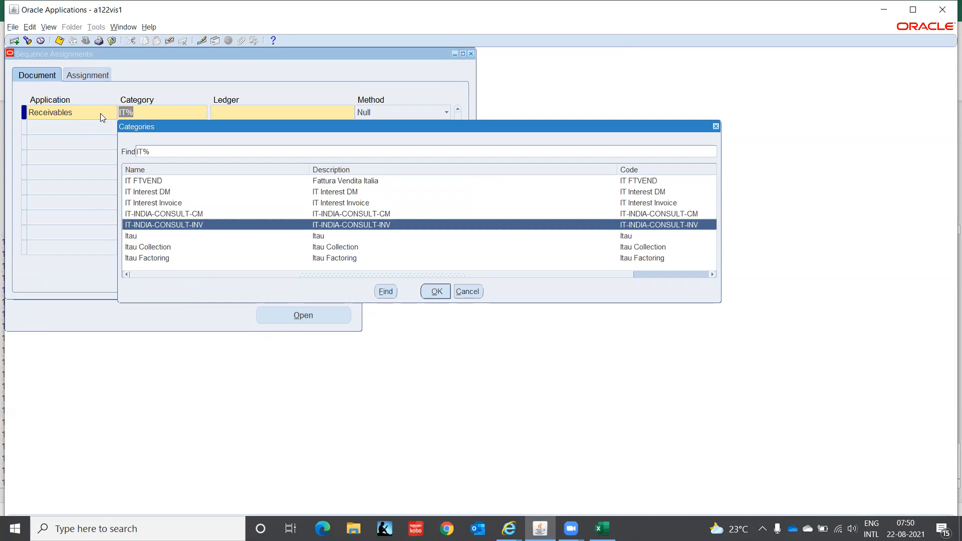
{"action": "key", "text": "Return"}
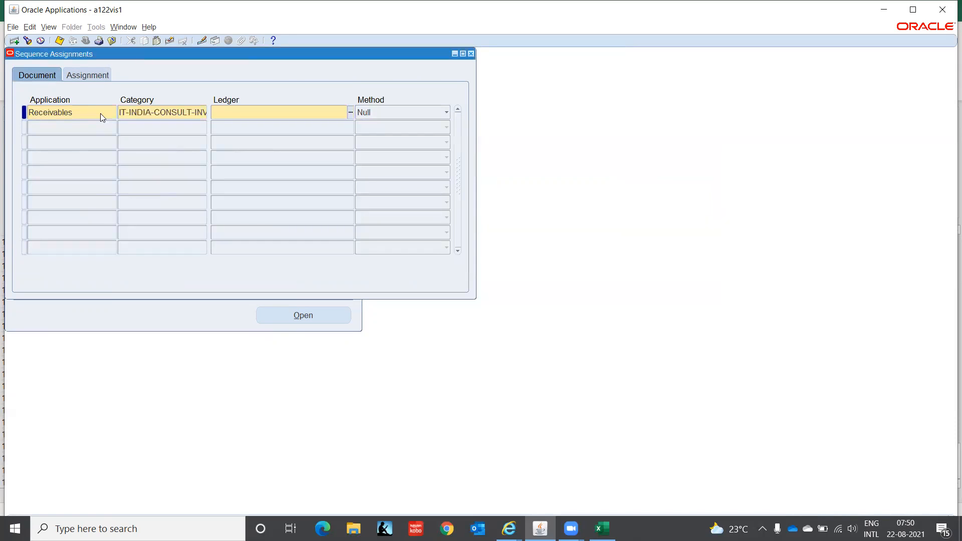
{"action": "type", "text": "IT INDI"}
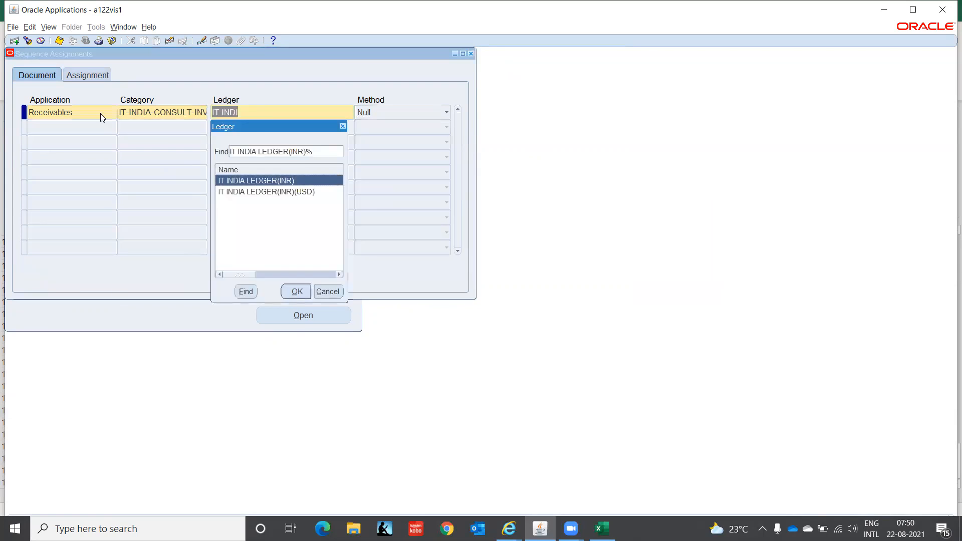
{"action": "key", "text": "Return"}
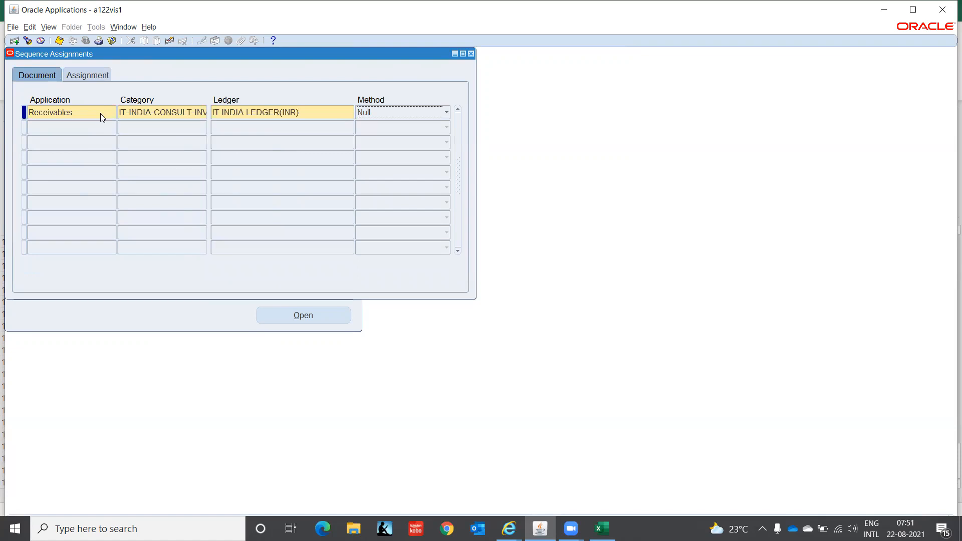
{"action": "key", "text": "Up"}
{"action": "key", "text": "Up"}
Give that assignment start date 01-JAN-2021 and its matching IT-INDIA-CONSULT sequence.
{"action": "key", "text": "Tab"}
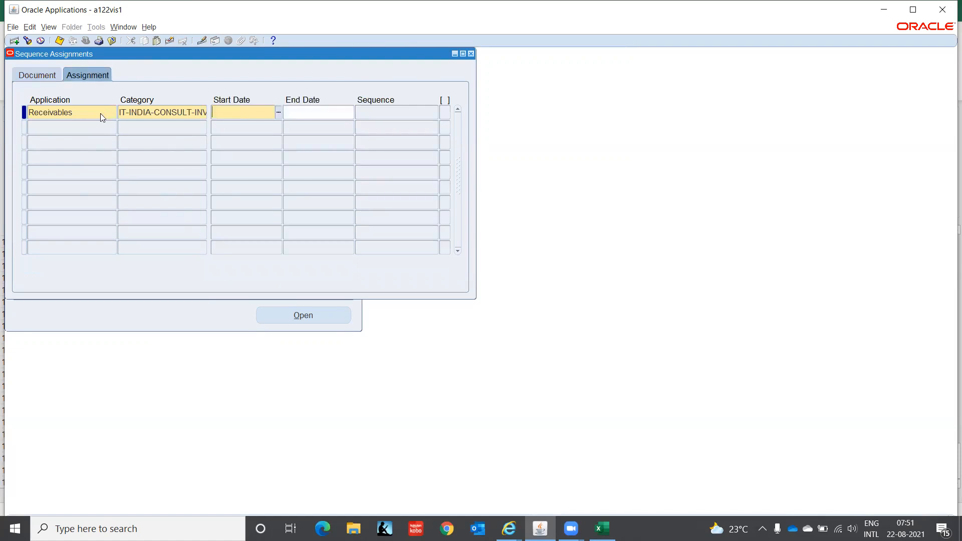
{"action": "type", "text": "01-JAN-20"}
{"action": "type", "text": "21"}
{"action": "key", "text": "Tab"}
{"action": "key", "text": "Tab"}
{"action": "type", "text": "IT-IN"}
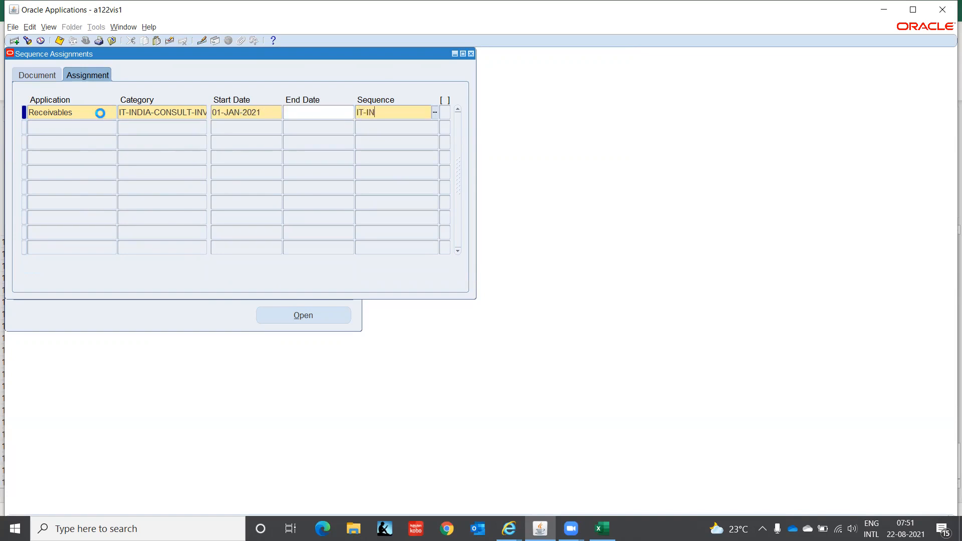
{"action": "key", "text": "Down"}
{"action": "key", "text": "Return"}
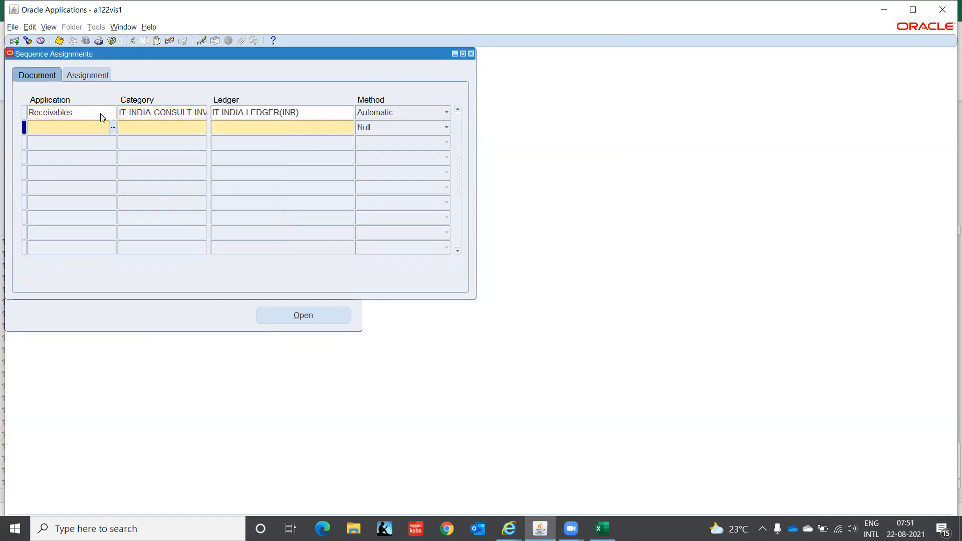
Add row 2 copying Receivables and the ledger, with category IT-INDIA-CONSULT-CM and method Automatic.
{"action": "key", "text": "shift+F5"}
{"action": "key", "text": "Tab"}
{"action": "key", "text": "shift+F5"}
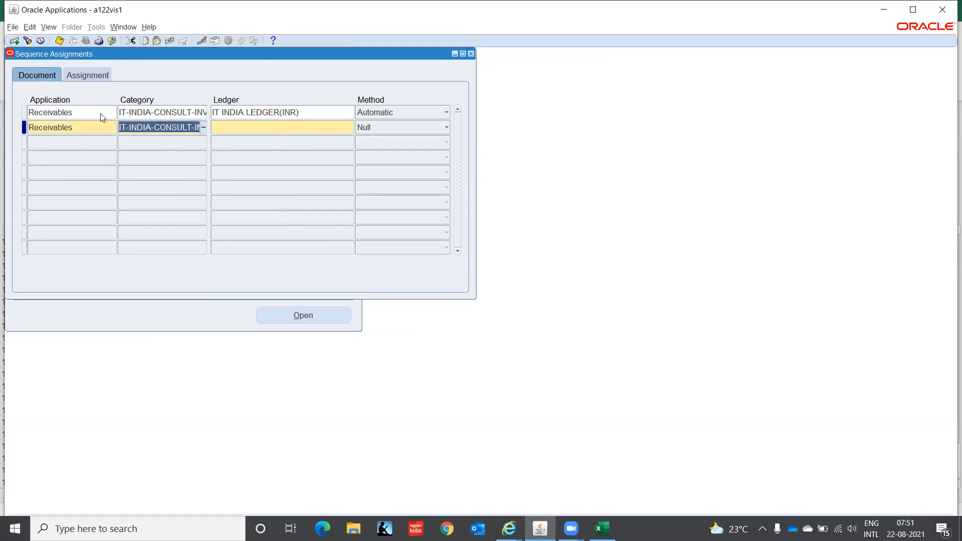
{"action": "key", "text": "BackSpace"}
{"action": "key", "text": "BackSpace"}
{"action": "key", "text": "BackSpace"}
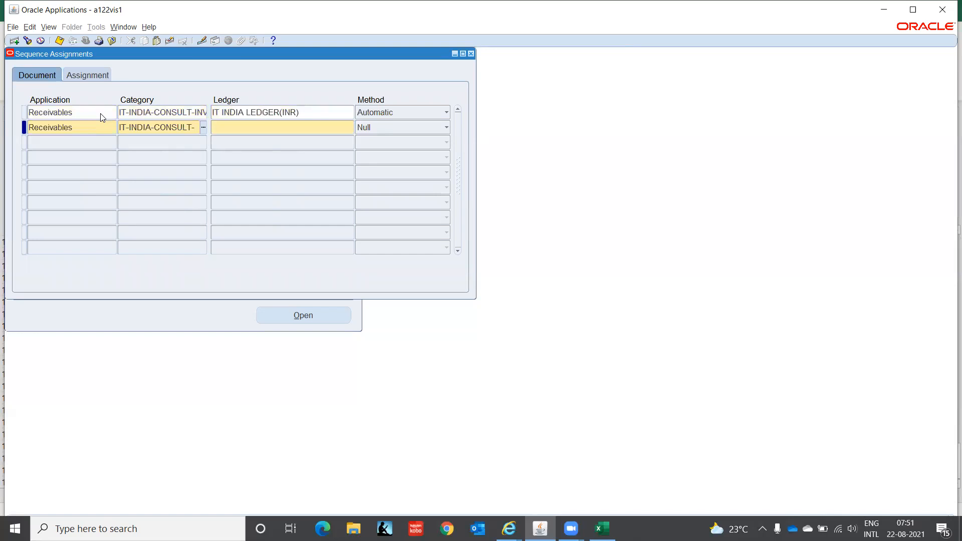
{"action": "type", "text": "CM"}
{"action": "key", "text": "Tab"}
{"action": "key", "text": "shift+F5"}
{"action": "key", "text": "Tab"}
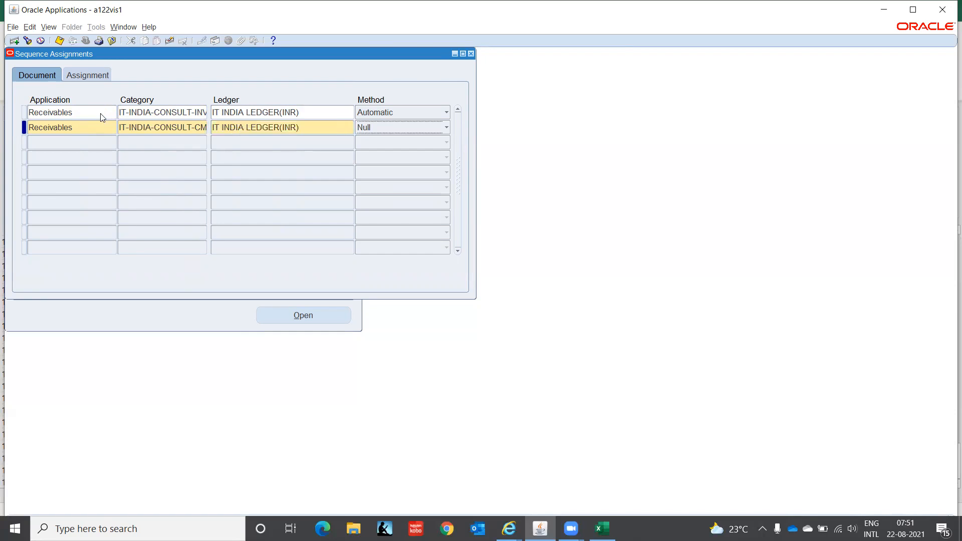
{"action": "key", "text": "a"}
Set row 2's start date 01-JAN-2021 and sequence IT-INDIA-CONSULT-CM, then close the window.
{"action": "key", "text": "Tab"}
{"action": "key", "text": "shift+F5"}
{"action": "key", "text": "Tab"}
{"action": "key", "text": "Tab"}
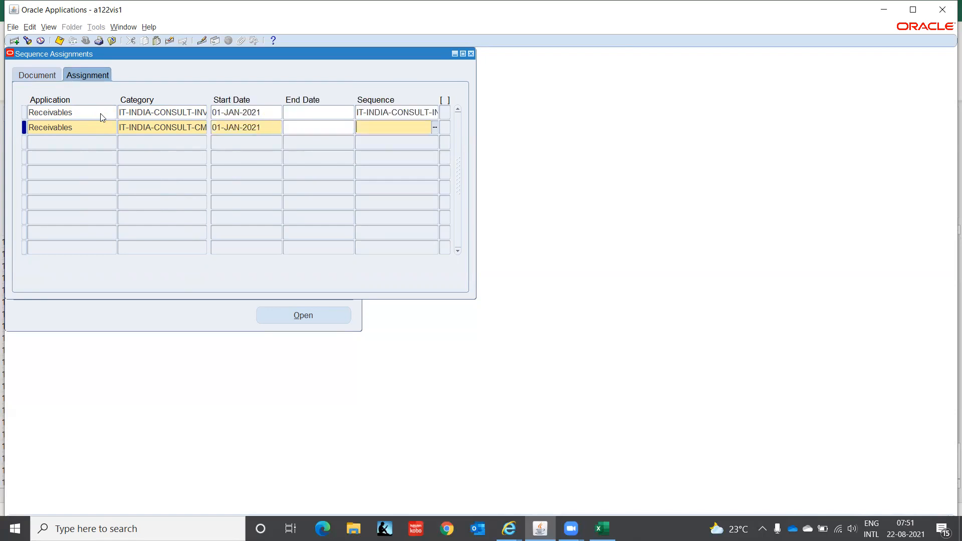
{"action": "type", "text": "IT-IN"}
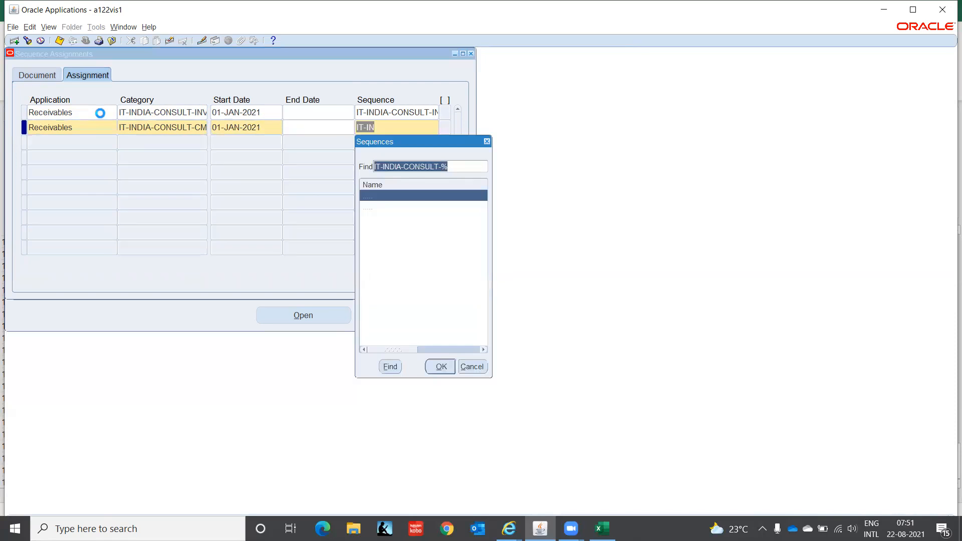
{"action": "key", "text": "Down"}
{"action": "key", "text": "Up"}
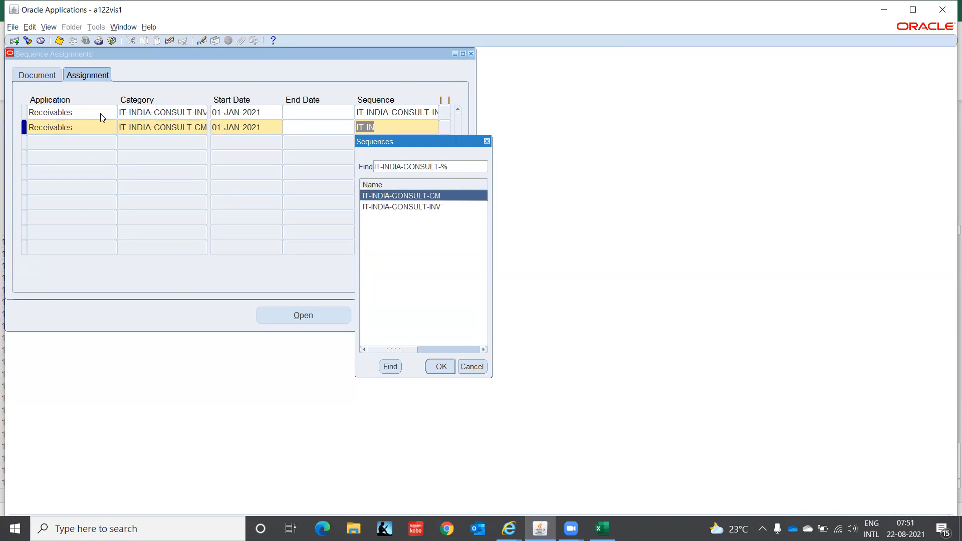
{"action": "key", "text": "Return"}
{"action": "key", "text": "Tab"}
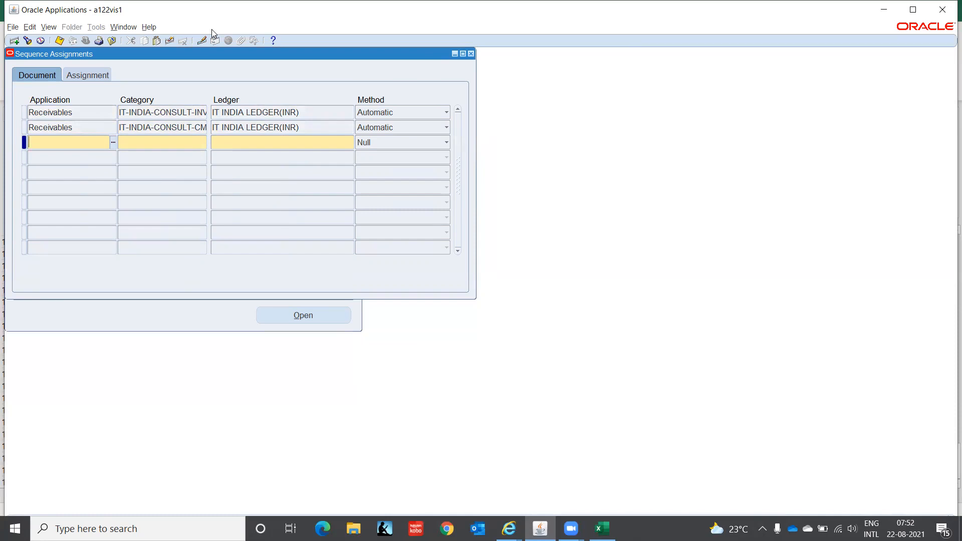
{"action": "left_click", "coordinate": [471, 53]}
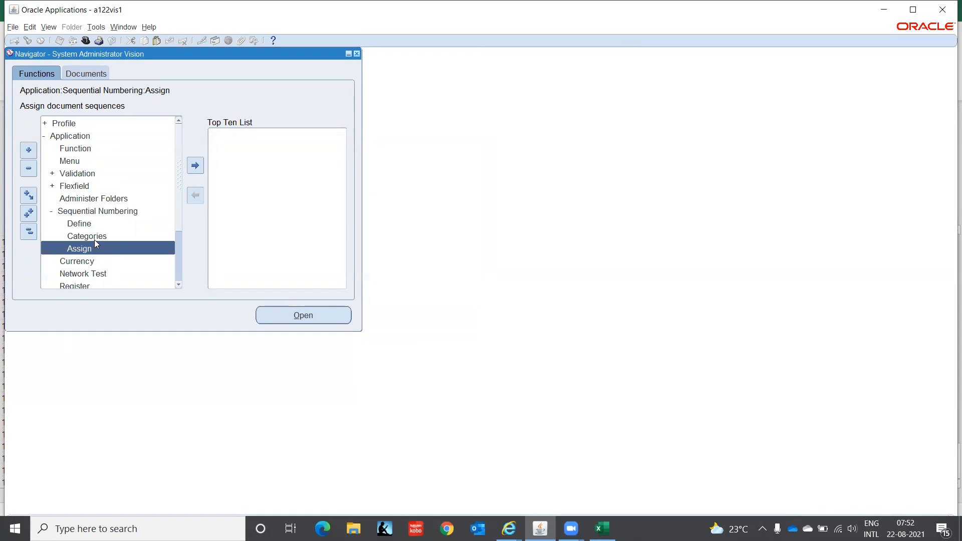
Switch the responsibility to AR Super User, IT India.
{"action": "left_click", "coordinate": [81, 228]}
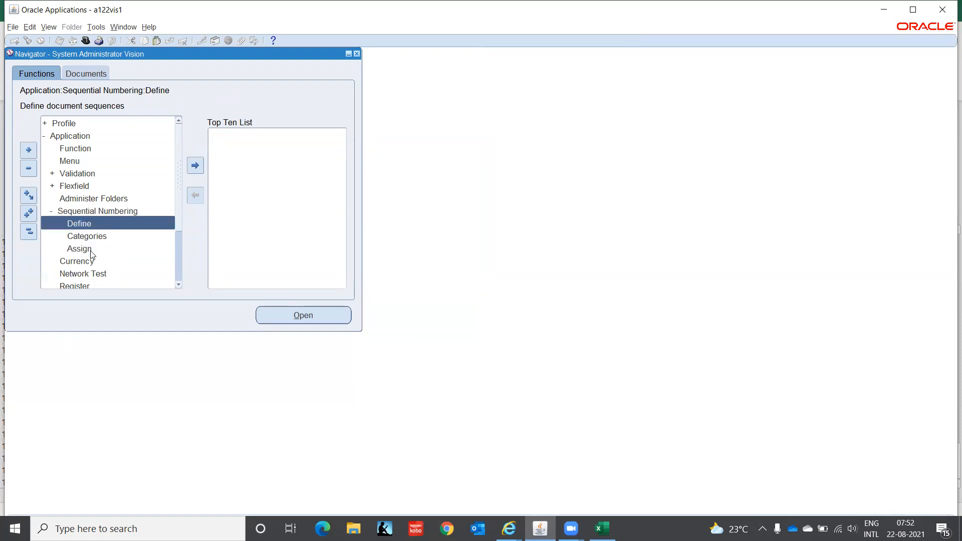
{"action": "left_click", "coordinate": [90, 250]}
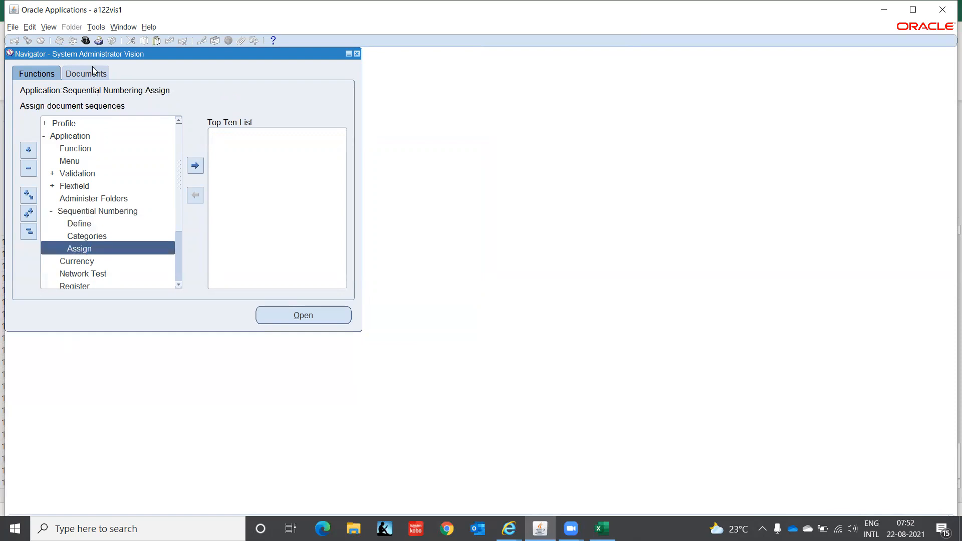
{"action": "left_click", "coordinate": [87, 41]}
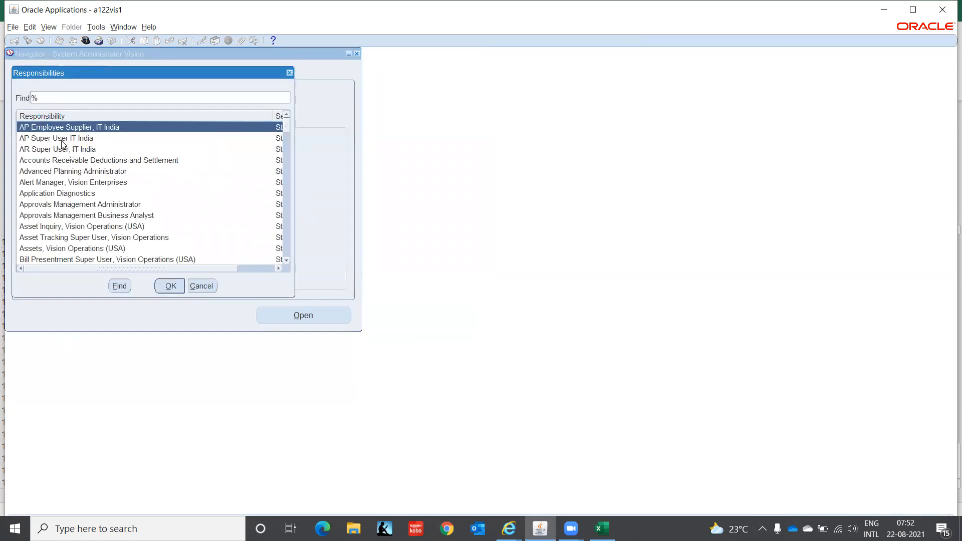
{"action": "left_click", "coordinate": [56, 150]}
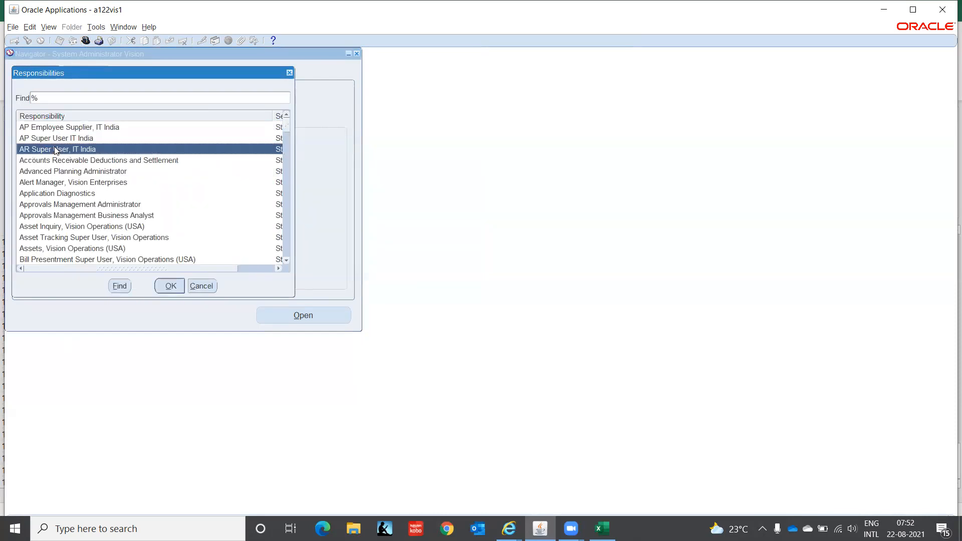
{"action": "left_click", "coordinate": [171, 286]}
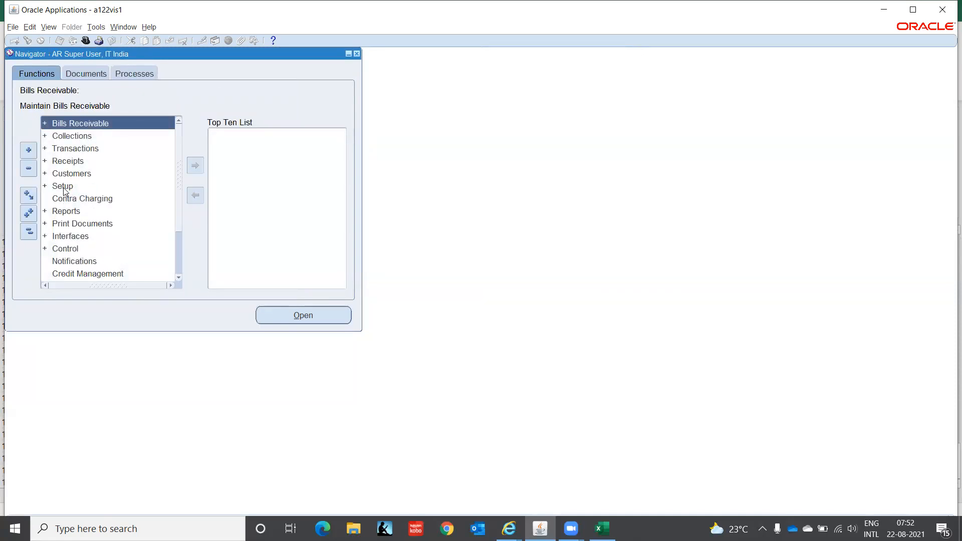
Expand Setup > Transactions in the Navigator and launch Payment Terms.
{"action": "left_click", "coordinate": [63, 186]}
{"action": "double_click", "coordinate": [63, 186]}
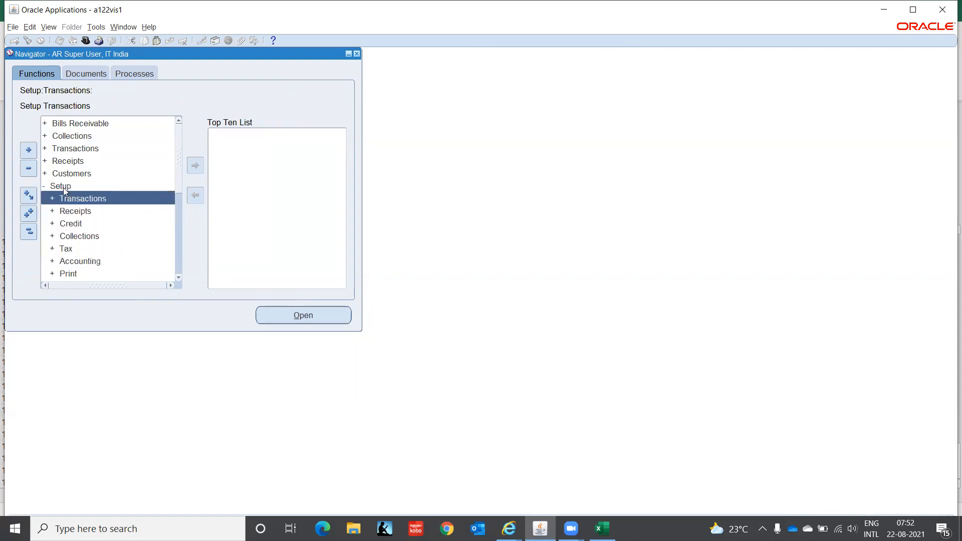
{"action": "key", "text": "Down"}
{"action": "key", "text": "Up"}
{"action": "key", "text": "Return"}
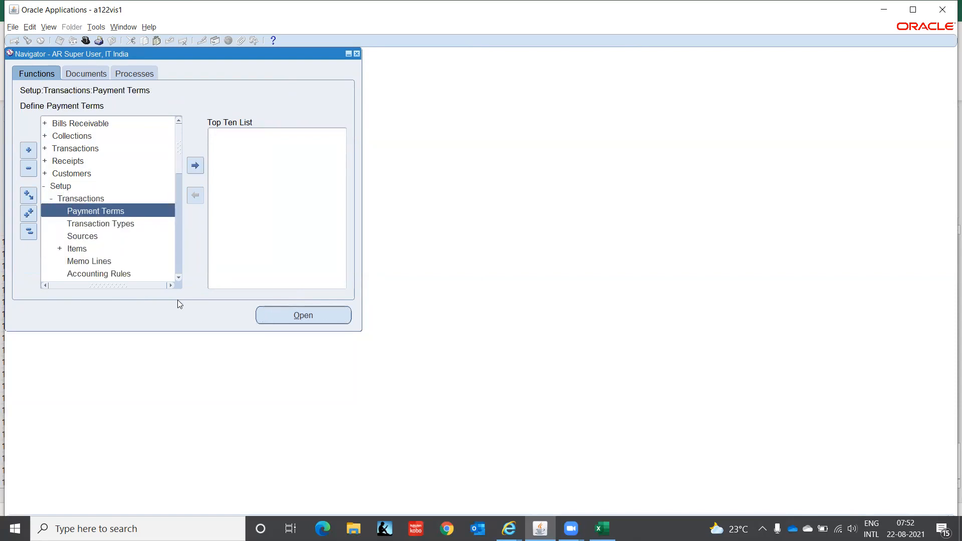
{"action": "left_click", "coordinate": [178, 279]}
{"action": "left_click", "coordinate": [179, 279]}
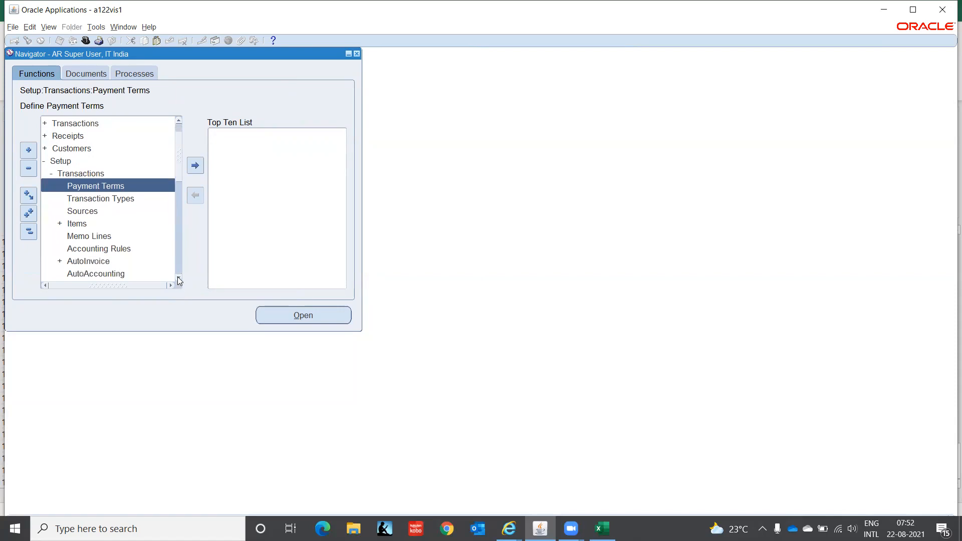
{"action": "left_click", "coordinate": [178, 279]}
{"action": "left_click", "coordinate": [178, 279]}
{"action": "left_click", "coordinate": [178, 279]}
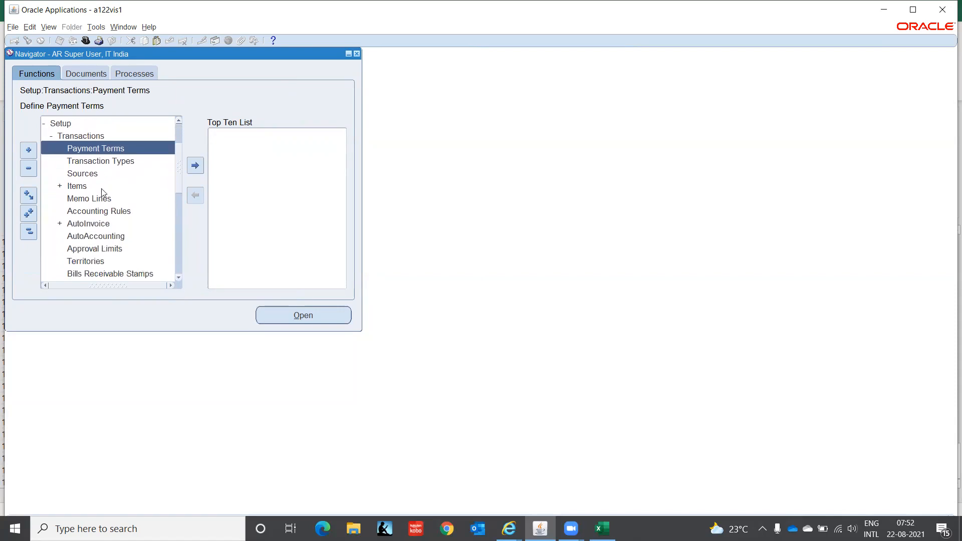
{"action": "double_click", "coordinate": [108, 149]}
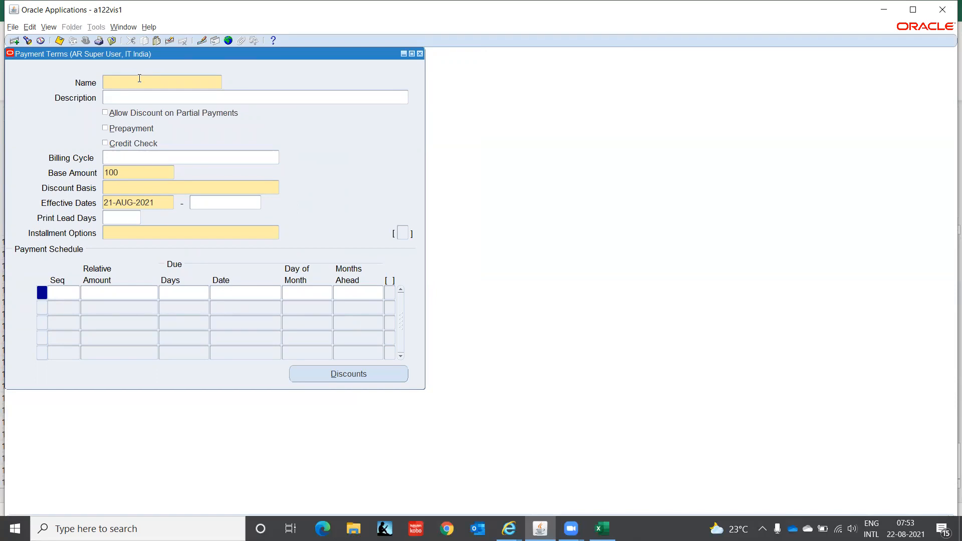
Create term 000D00 'Immediate Payment' with Invoice Amount discount basis, effective 01-JAN-2021.
{"action": "type", "text": "000"}
{"action": "type", "text": "D00"}
{"action": "type", "text": "Imm"}
{"action": "type", "text": "ediate Payment"}
{"action": "key", "text": "Tab"}
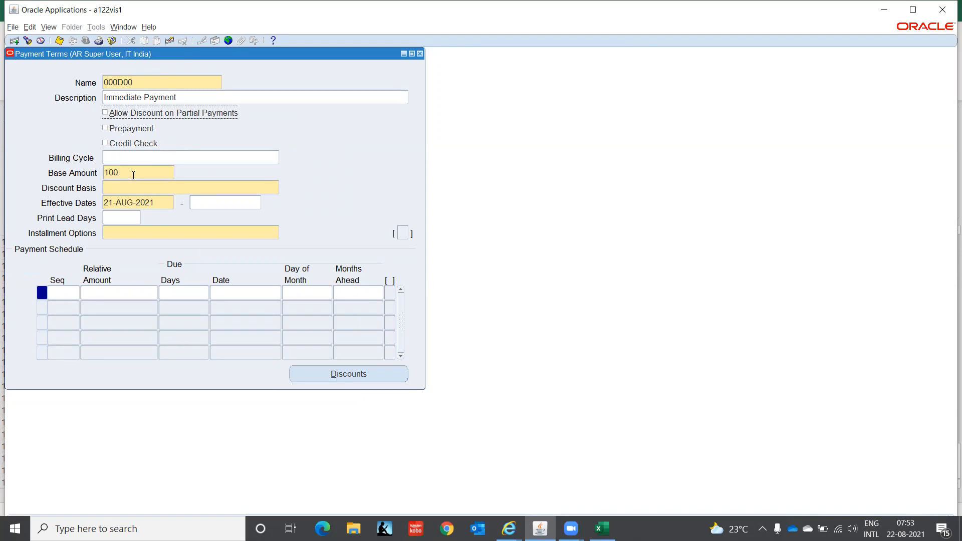
{"action": "left_click", "coordinate": [146, 191]}
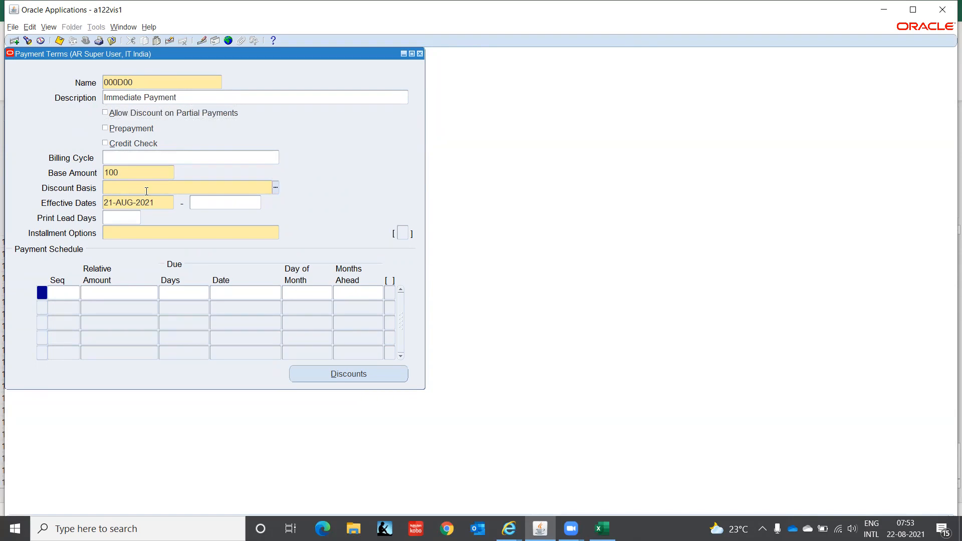
{"action": "left_click", "coordinate": [277, 188]}
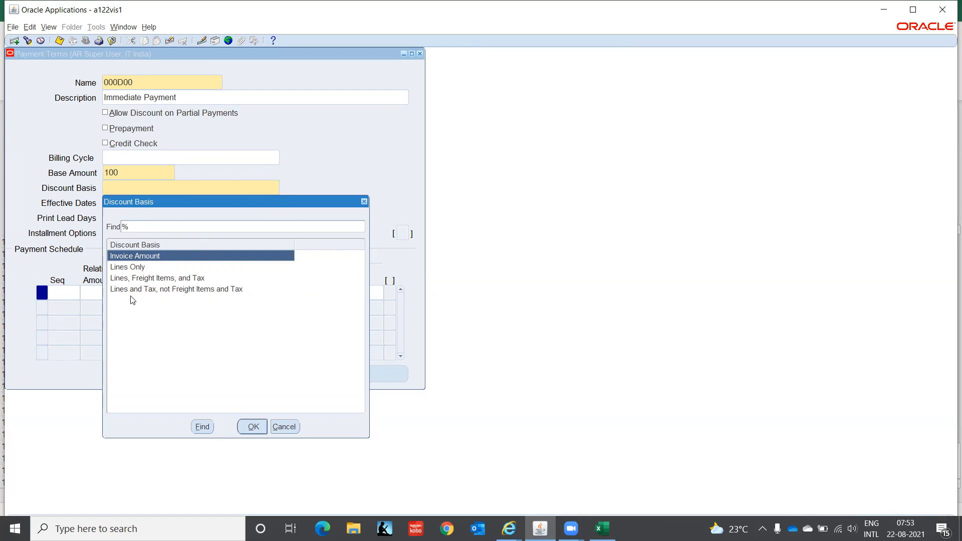
{"action": "left_click", "coordinate": [253, 427]}
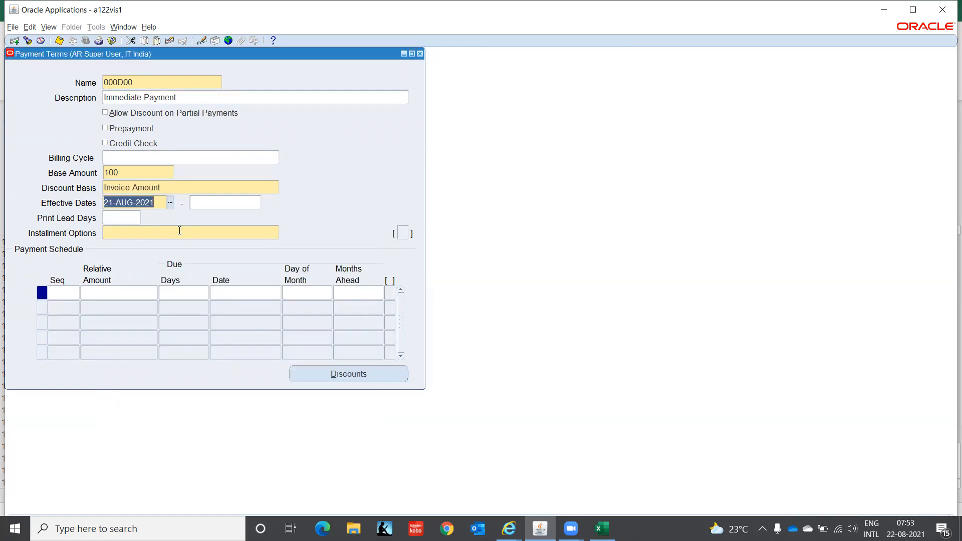
{"action": "type", "text": "01-JAN-20"}
{"action": "type", "text": "21"}
{"action": "key", "text": "Tab"}
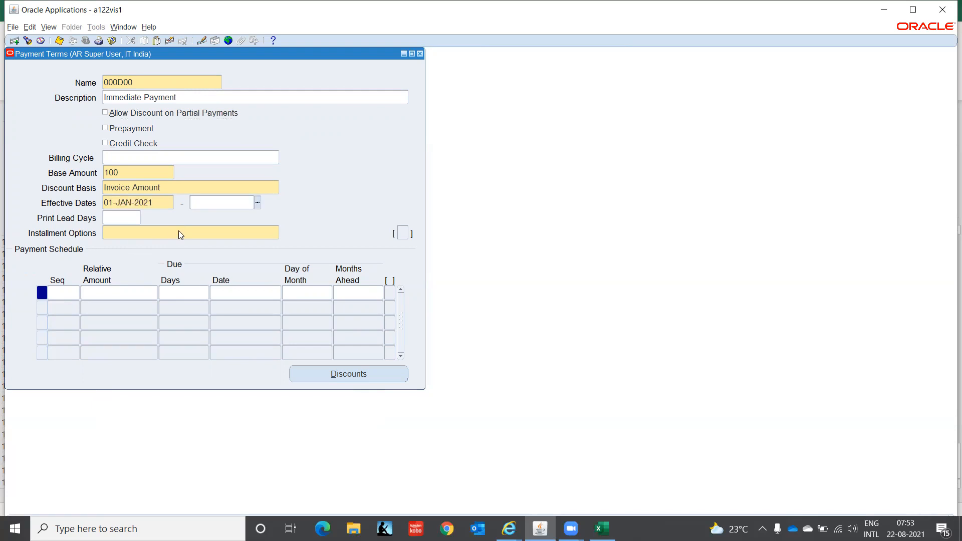
{"action": "key", "text": "Tab"}
{"action": "key", "text": "Tab"}
Set Installment Options to Allocate tax and freight and dismiss the information popup.
{"action": "left_click", "coordinate": [276, 233]}
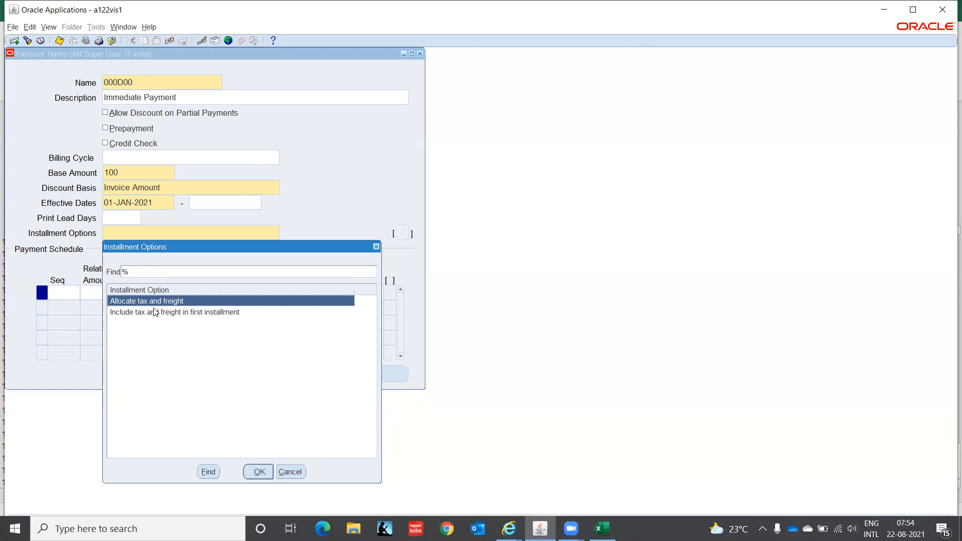
{"action": "left_click", "coordinate": [258, 472]}
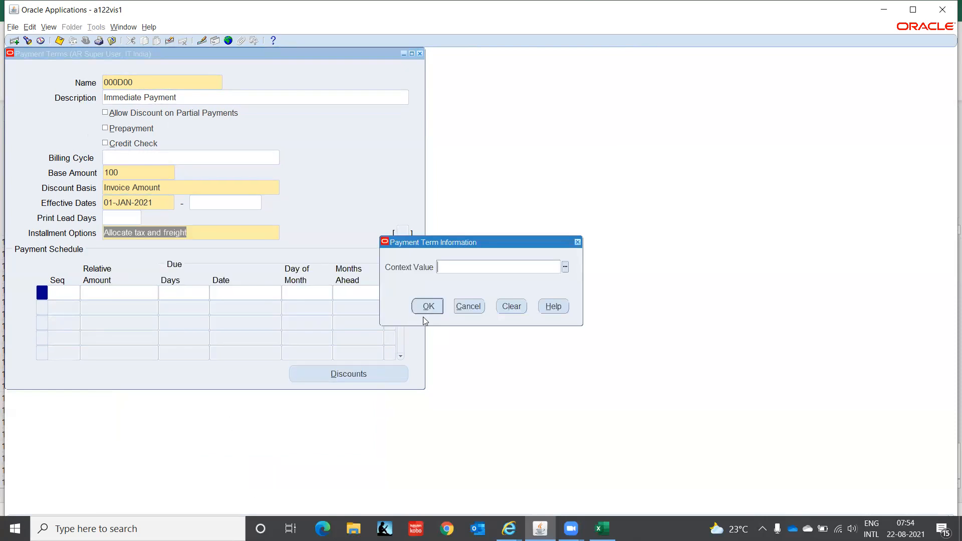
{"action": "left_click", "coordinate": [428, 307]}
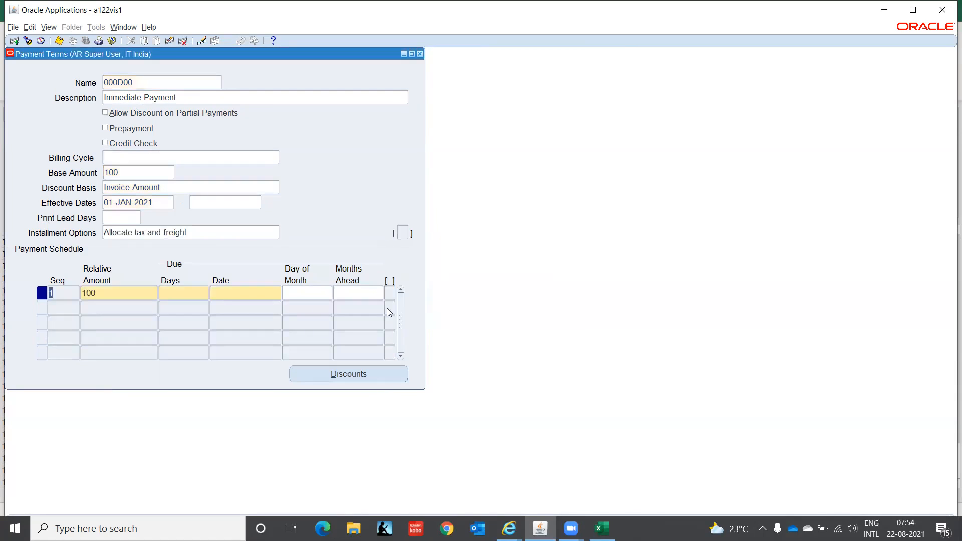
Enter payment schedule line 1 with 0 due days and bring up its Discounts window.
{"action": "left_click", "coordinate": [111, 294]}
{"action": "left_click", "coordinate": [182, 291]}
{"action": "type", "text": "0"}
{"action": "key", "text": "Tab"}
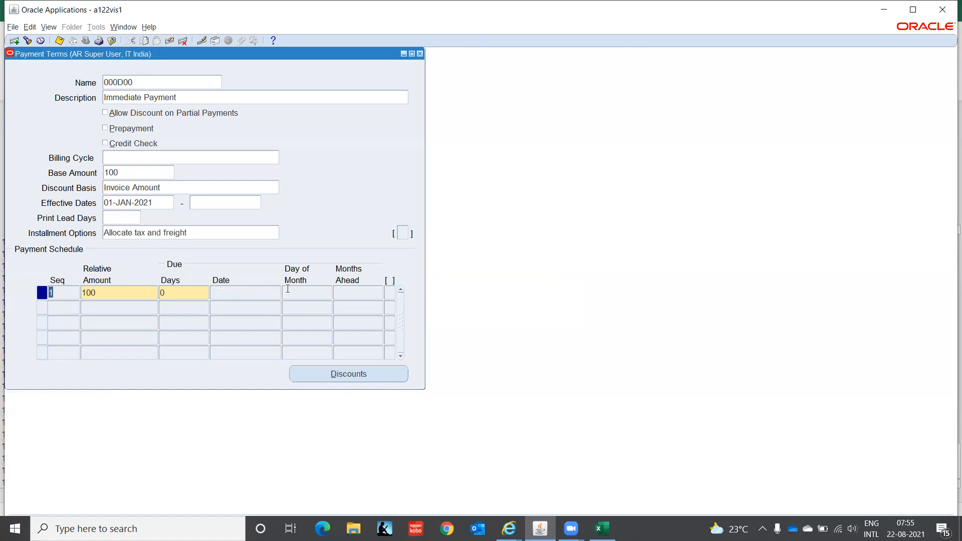
{"action": "left_click", "coordinate": [315, 291]}
Close the empty Discounts window and return to the 000D00 term's name field.
{"action": "left_click", "coordinate": [357, 376]}
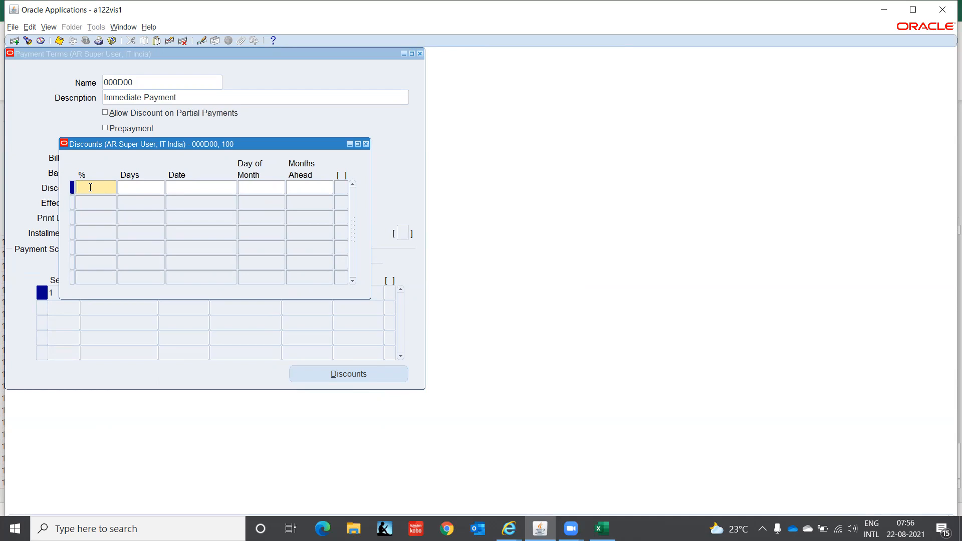
{"action": "left_click", "coordinate": [365, 144]}
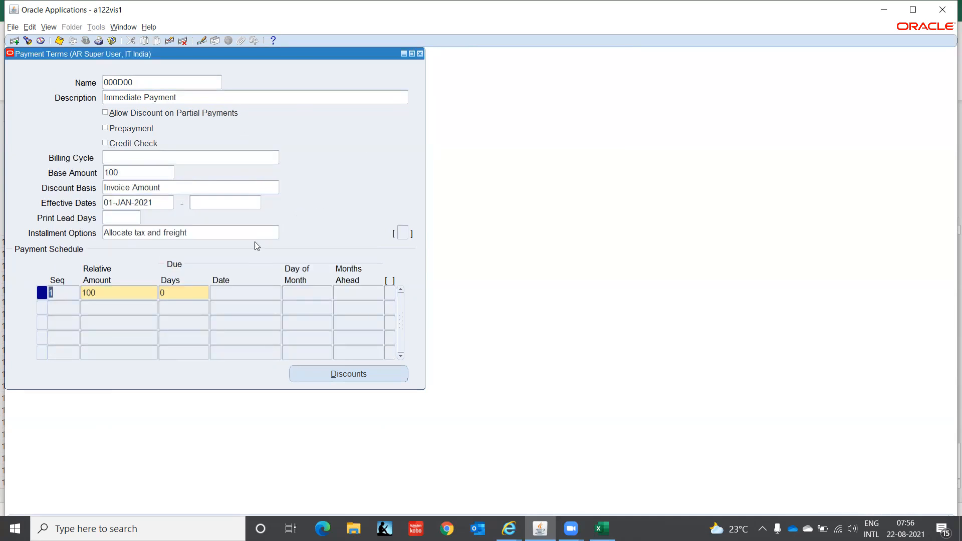
{"action": "left_click", "coordinate": [135, 82]}
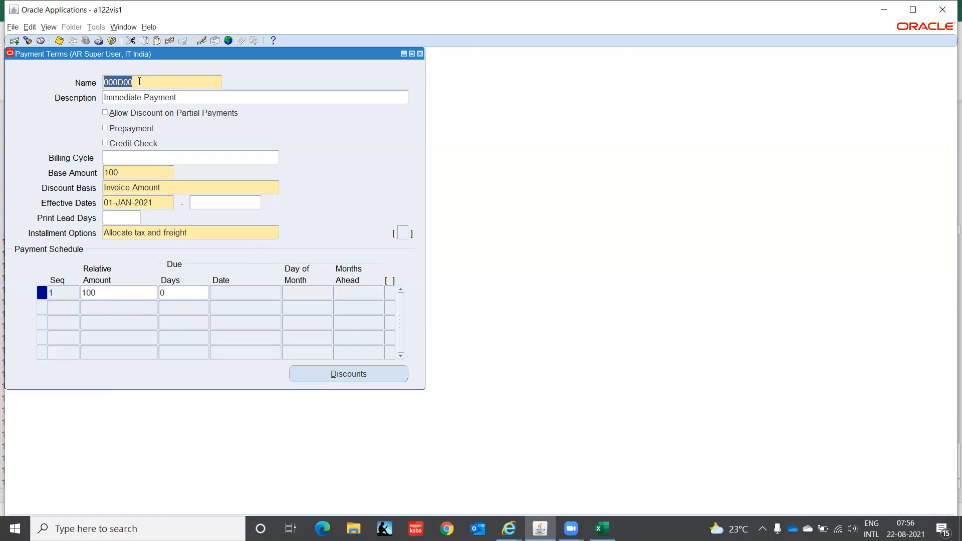
Start a new term named and described '2 Installments' with Allow Discount ticked.
{"action": "key", "text": "Down"}
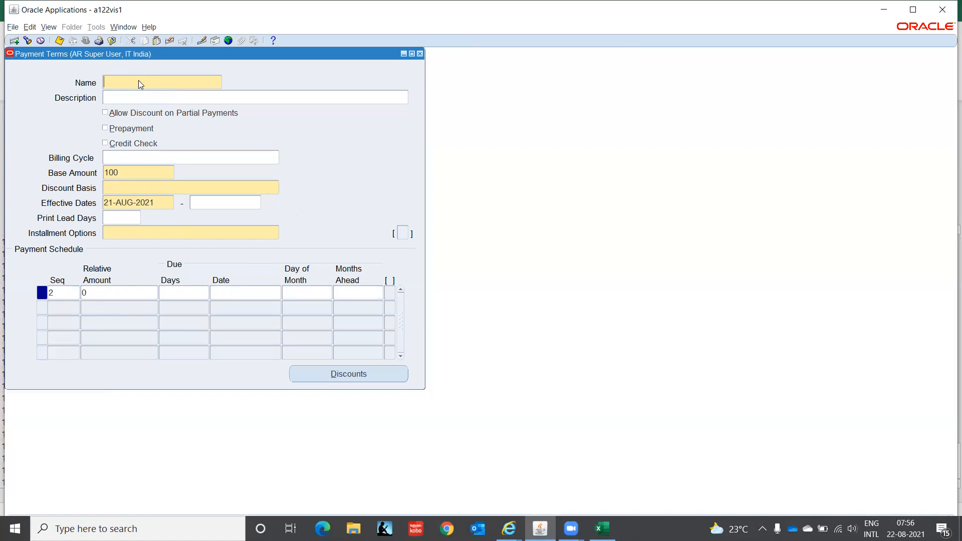
{"action": "type", "text": "2 Installments"}
{"action": "key", "text": "shift+Left"}
{"action": "key", "text": "shift+Left"}
{"action": "key", "text": "shift+Left"}
{"action": "key", "text": "shift+Left"}
{"action": "key", "text": "shift+Left"}
{"action": "key", "text": "shift+Left"}
{"action": "key", "text": "shift+Left"}
{"action": "key", "text": "shift+Left"}
{"action": "key", "text": "shift+Left"}
{"action": "key", "text": "shift+Left"}
{"action": "key", "text": "shift+Left"}
{"action": "key", "text": "shift+Left"}
{"action": "key", "text": "shift+Left"}
{"action": "key", "text": "shift+Left"}
{"action": "key", "text": "ctrl+c"}
{"action": "key", "text": "Tab"}
{"action": "key", "text": "ctrl+v"}
{"action": "left_click", "coordinate": [106, 114]}
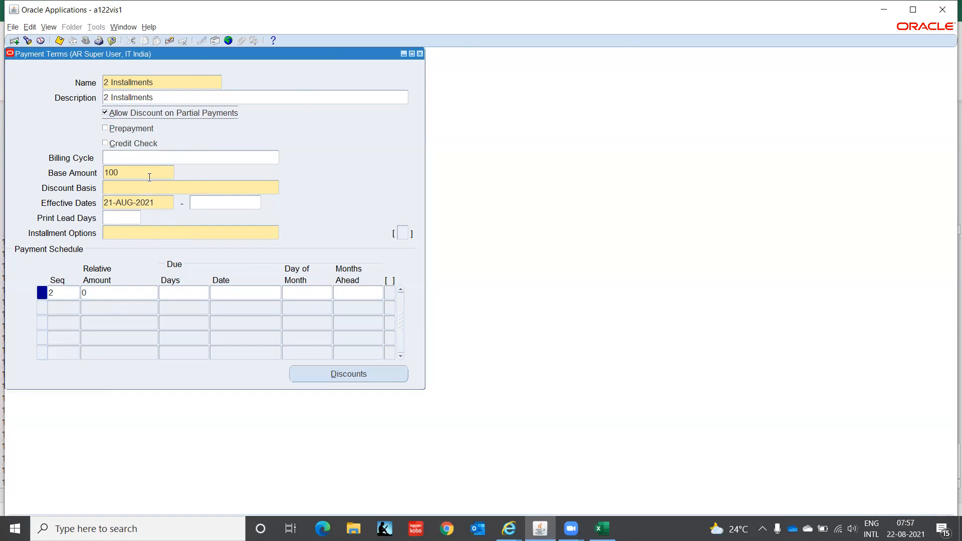
Set Invoice Amount discount basis, effective date 01-JAN-2021, and Allocate tax and freight.
{"action": "left_click", "coordinate": [135, 186]}
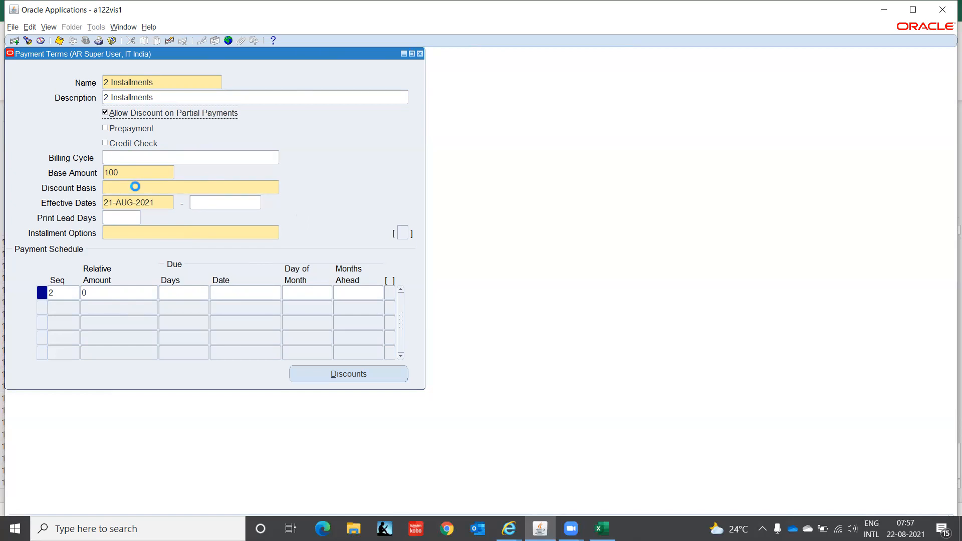
{"action": "left_click", "coordinate": [276, 187]}
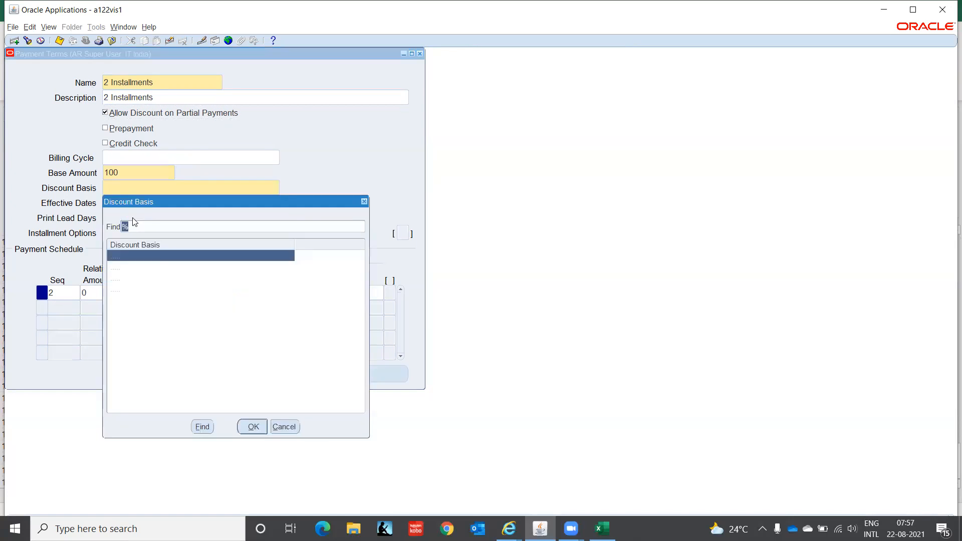
{"action": "left_click", "coordinate": [253, 426]}
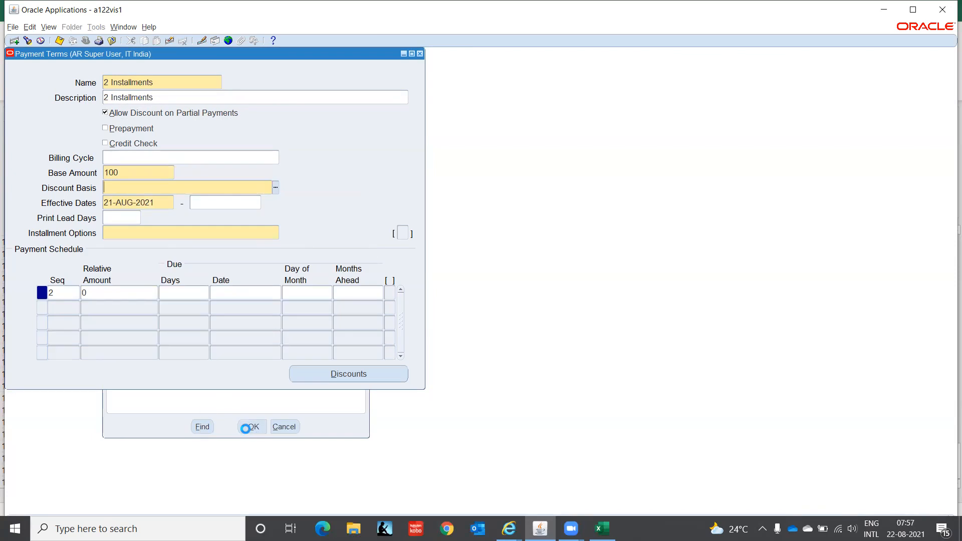
{"action": "type", "text": "01"}
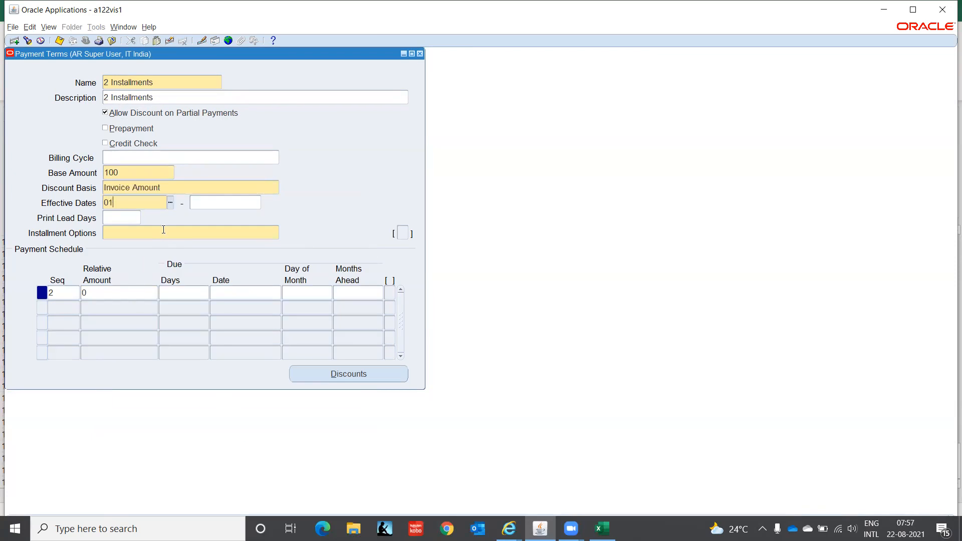
{"action": "type", "text": "-JAN-2021"}
{"action": "key", "text": "Tab"}
{"action": "left_click", "coordinate": [163, 231]}
{"action": "key", "text": "ctrl+l"}
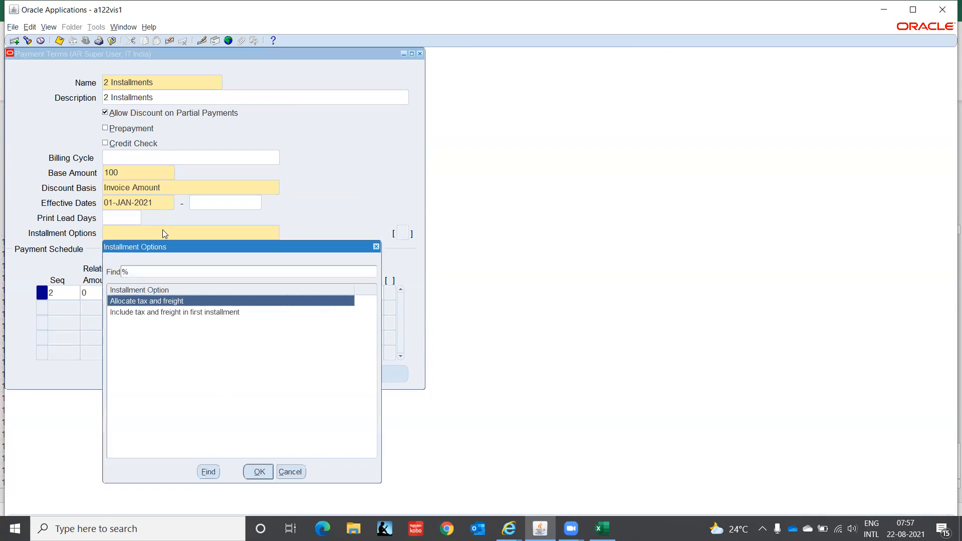
{"action": "key", "text": "Return"}
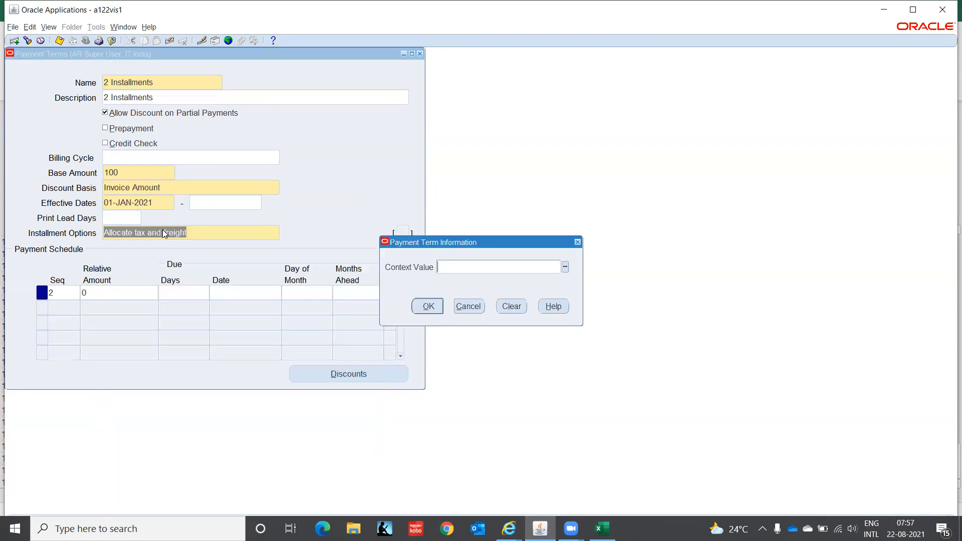
Dismiss the information prompt and enter installment 1 as 30 due in 0 days.
{"action": "left_click", "coordinate": [429, 307]}
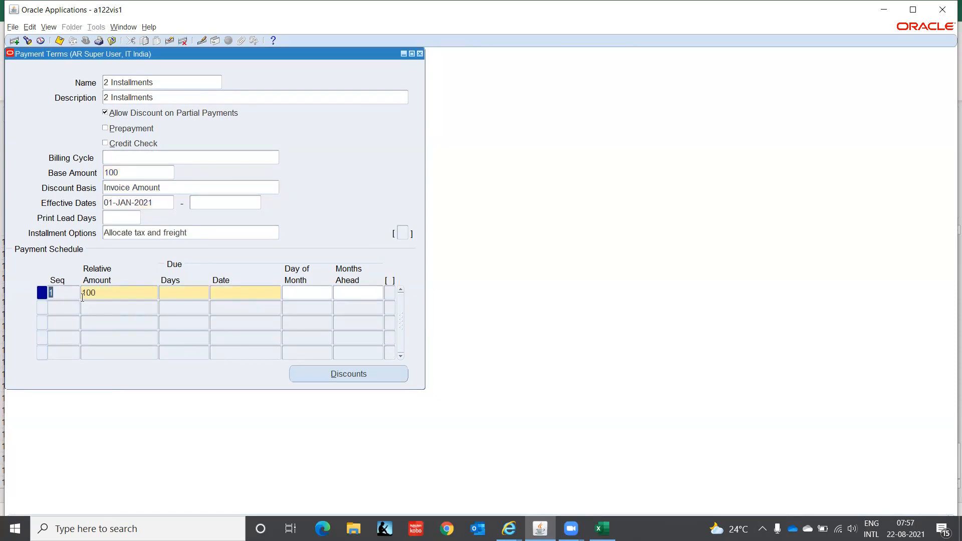
{"action": "left_click", "coordinate": [112, 294]}
{"action": "type", "text": "30"}
{"action": "key", "text": "Tab"}
{"action": "type", "text": "0"}
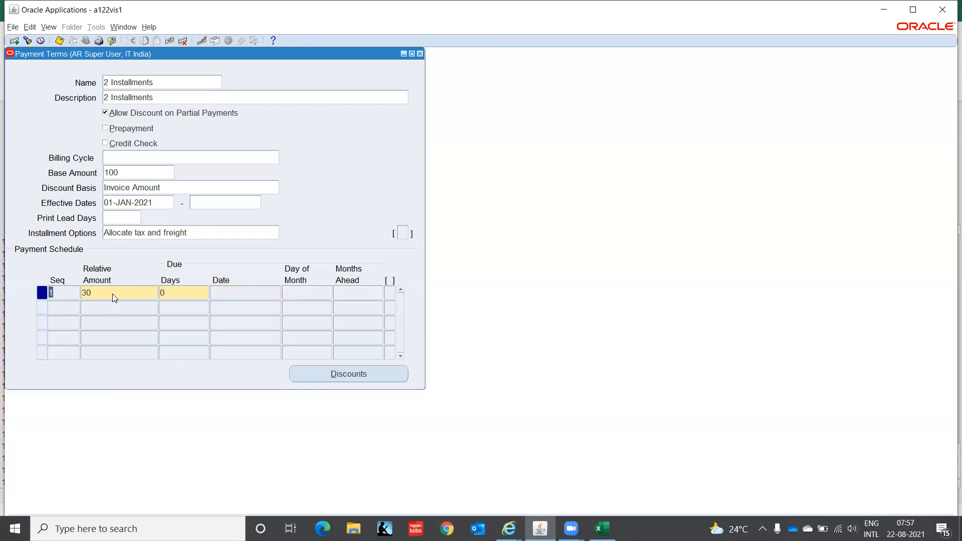
{"action": "key", "text": "Down"}
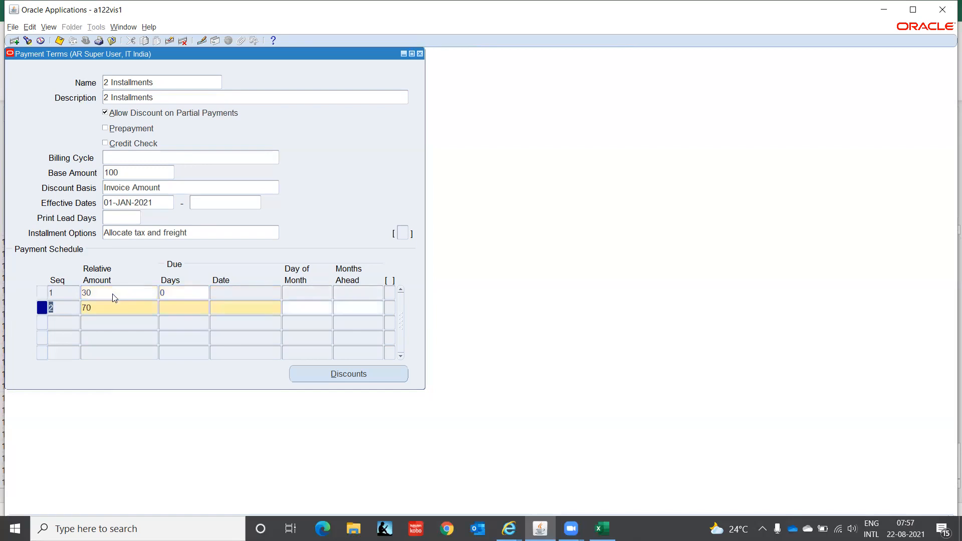
{"action": "key", "text": "Tab"}
Give installment 2 (70) 30 due days, then bring up installment 1's discounts.
{"action": "key", "text": "Tab"}
{"action": "left_click", "coordinate": [253, 308]}
{"action": "left_click", "coordinate": [277, 306]}
{"action": "left_click", "coordinate": [190, 276]}
{"action": "left_click", "coordinate": [299, 308]}
{"action": "left_click", "coordinate": [352, 306]}
{"action": "left_click", "coordinate": [172, 313]}
{"action": "type", "text": "30"}
{"action": "key", "text": "Tab"}
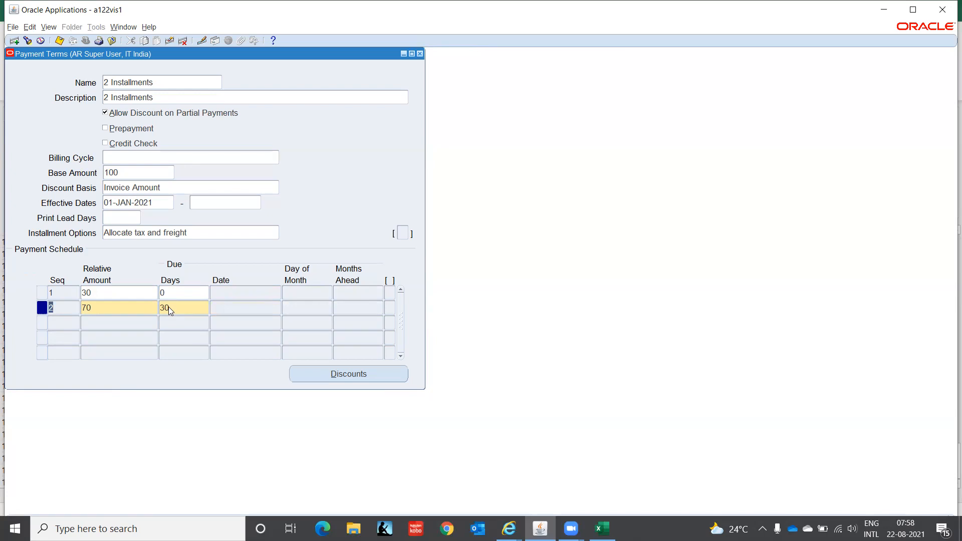
{"action": "left_click", "coordinate": [112, 292]}
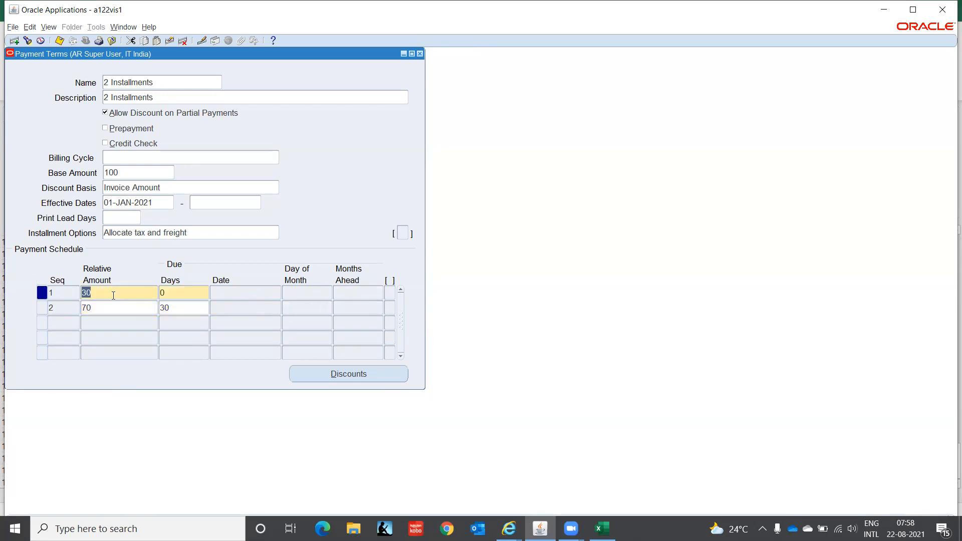
{"action": "left_click", "coordinate": [365, 373]}
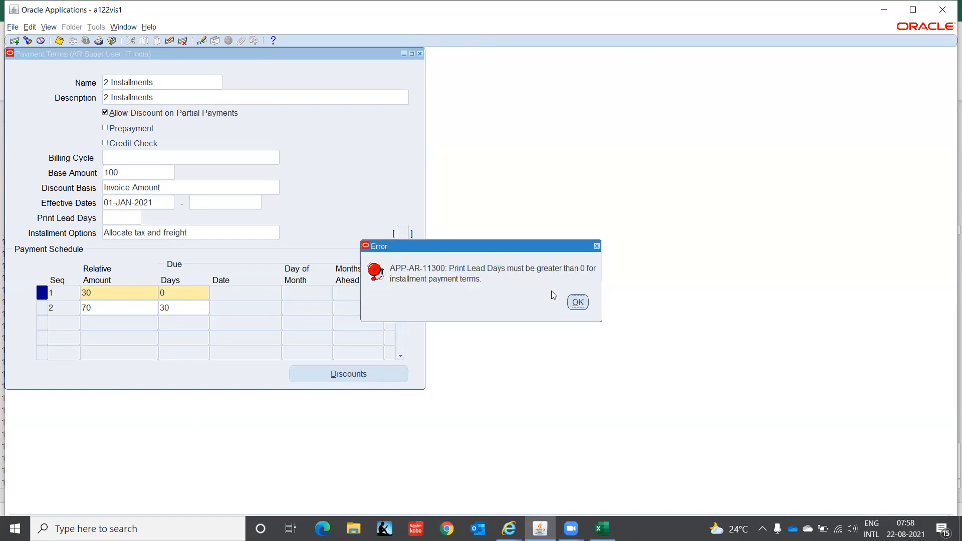
Clear the Print Lead Days errors and set Print Lead Days to 1.
{"action": "left_click", "coordinate": [579, 304]}
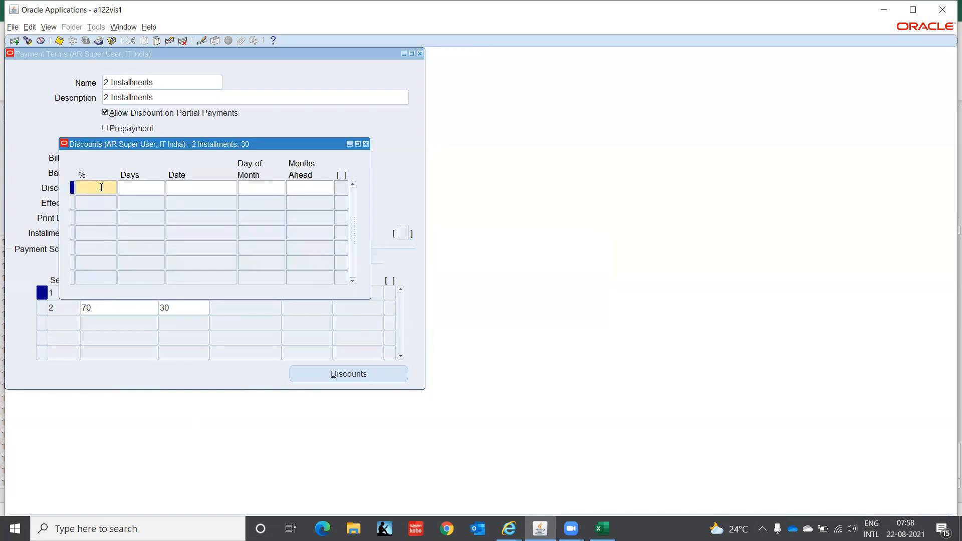
{"action": "type", "text": "1"}
{"action": "key", "text": "ctrl+s"}
{"action": "left_click", "coordinate": [576, 306]}
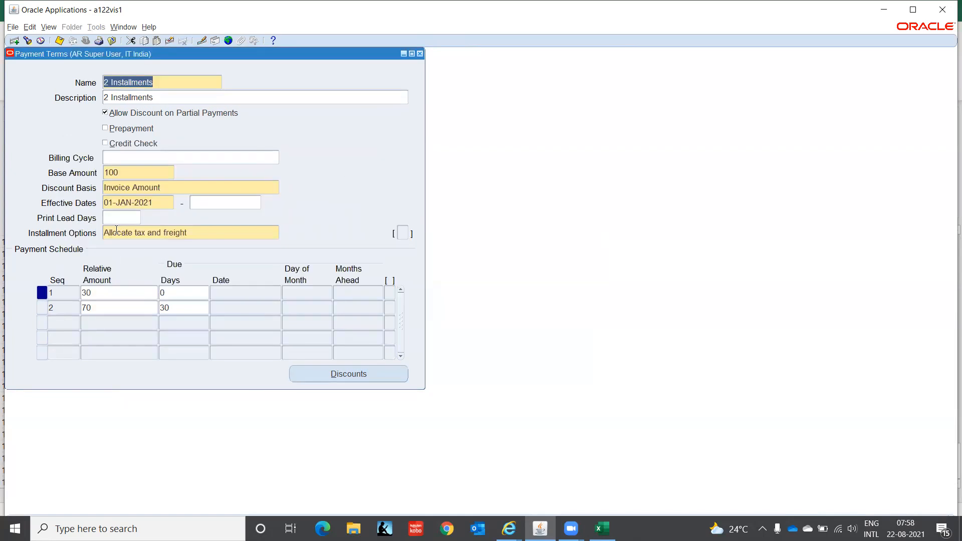
{"action": "left_click", "coordinate": [116, 216]}
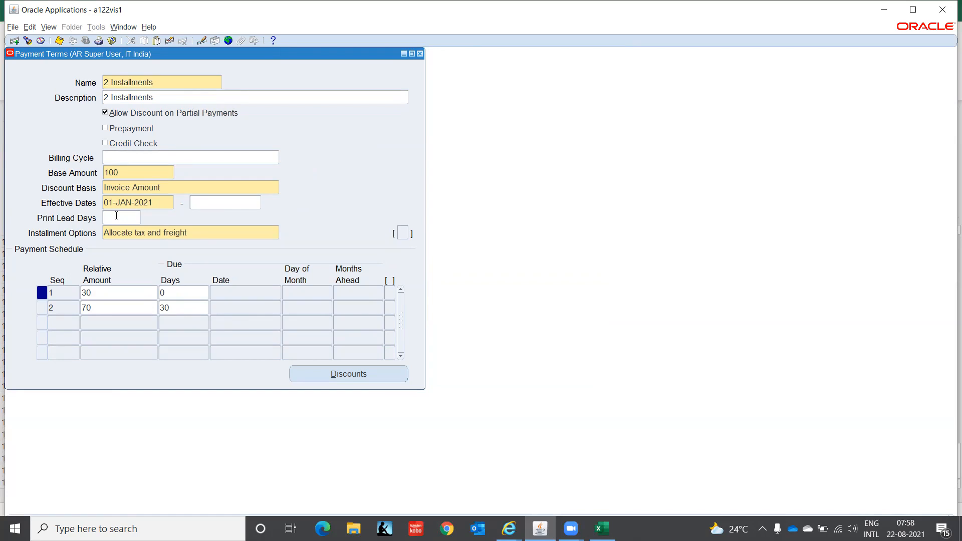
{"action": "type", "text": "1"}
{"action": "key", "text": "Tab"}
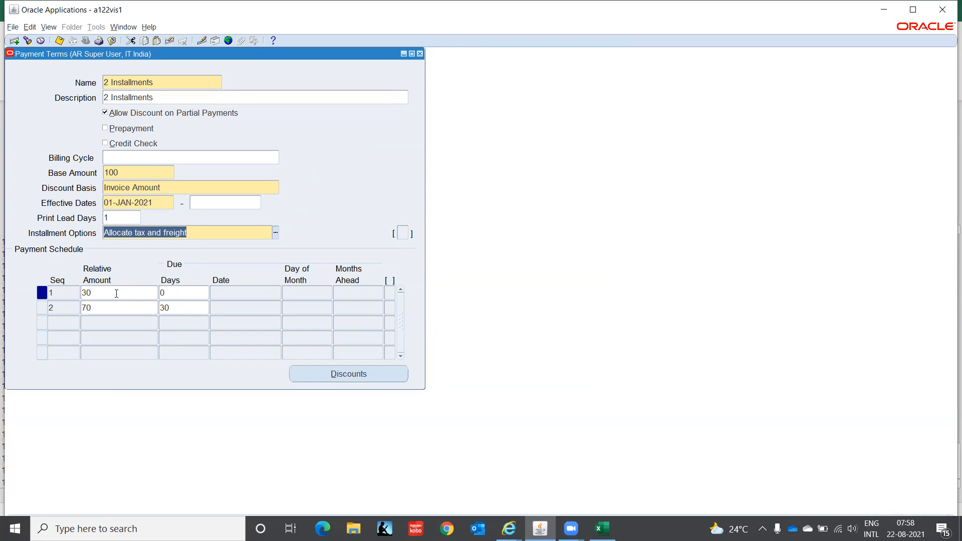
Review the first installment's discounts, then close the Payment Terms form.
{"action": "left_click", "coordinate": [116, 293]}
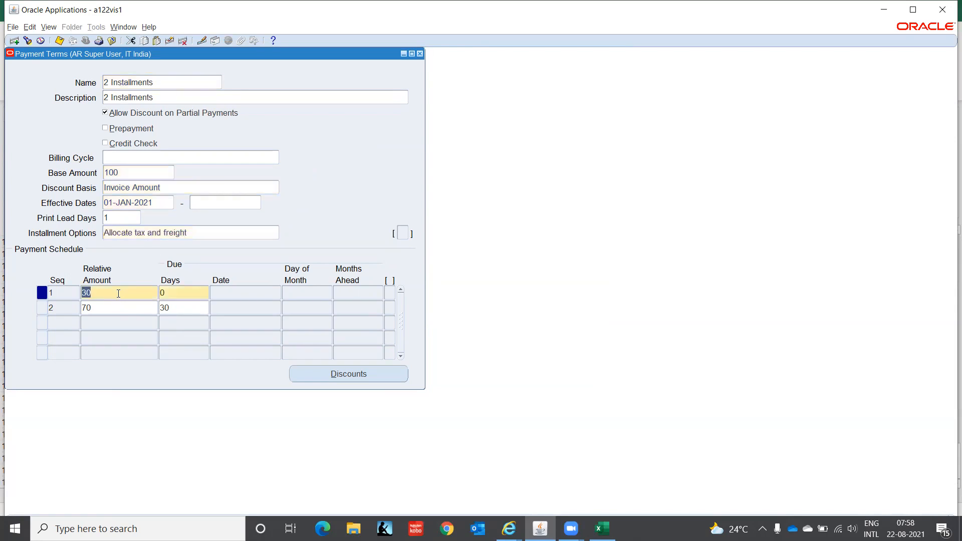
{"action": "left_click", "coordinate": [112, 307]}
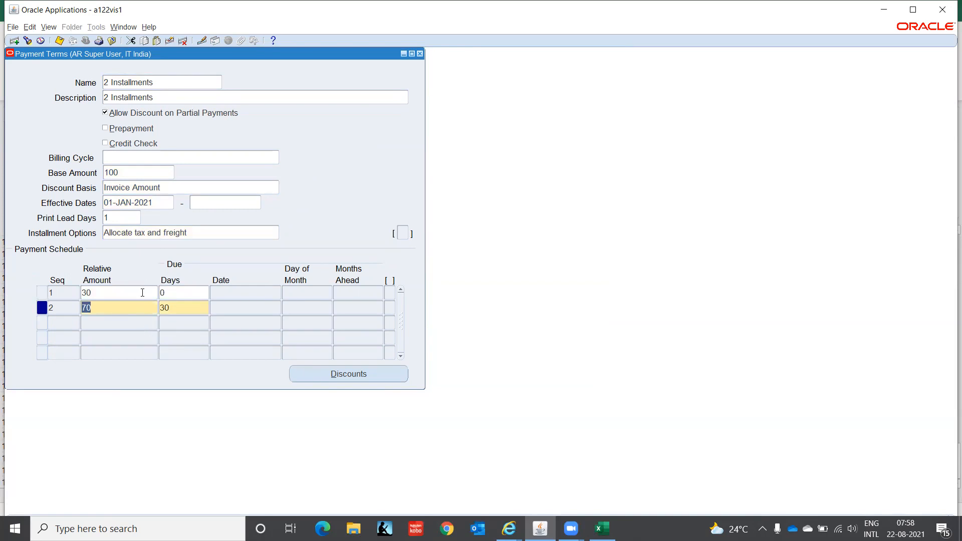
{"action": "key", "text": "Up"}
{"action": "left_click", "coordinate": [337, 375]}
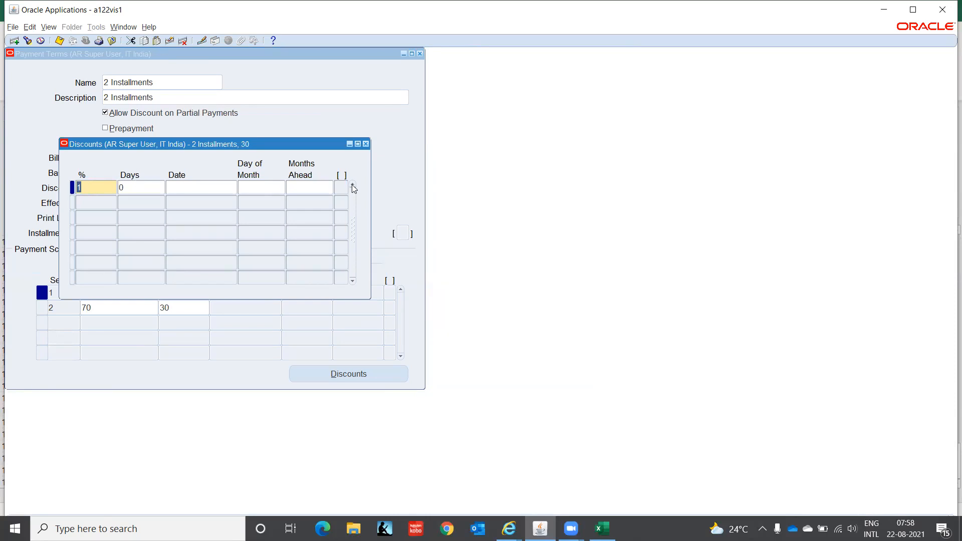
{"action": "left_click", "coordinate": [365, 144]}
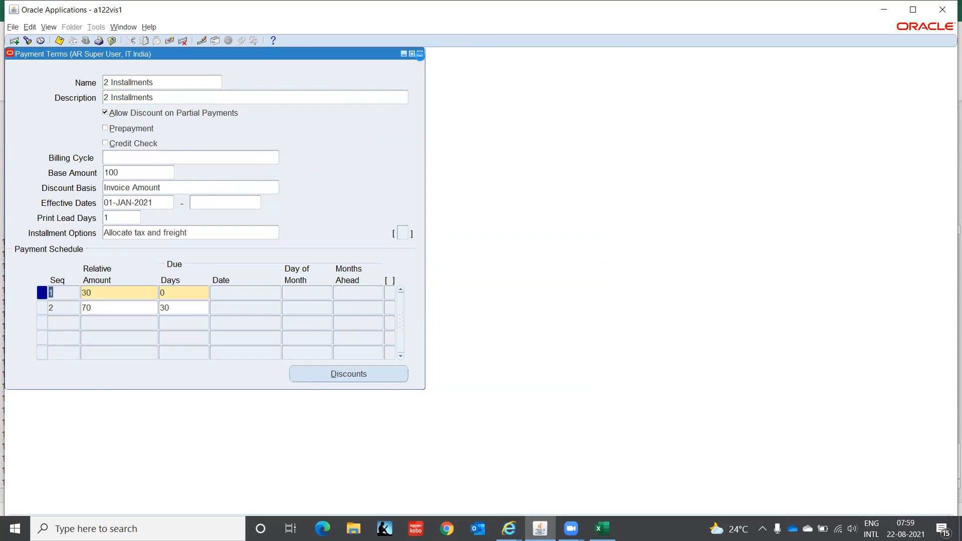
{"action": "left_click", "coordinate": [420, 54]}
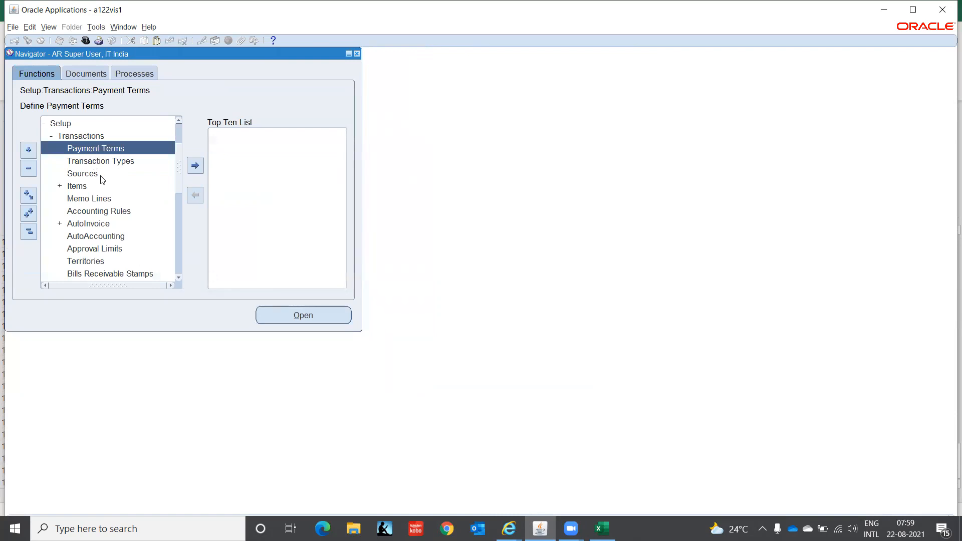
Expand Items, launch Standard Memo Lines from the setup tree, and close it again.
{"action": "left_click", "coordinate": [78, 187]}
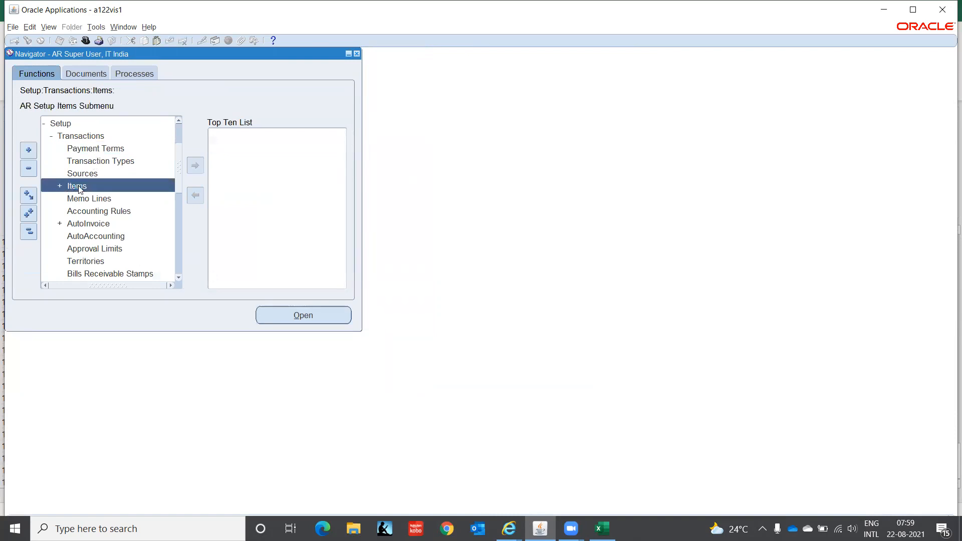
{"action": "double_click", "coordinate": [79, 187]}
{"action": "key", "text": "Down"}
{"action": "key", "text": "Down"}
{"action": "key", "text": "Down"}
{"action": "key", "text": "Down"}
{"action": "key", "text": "Down"}
{"action": "key", "text": "Down"}
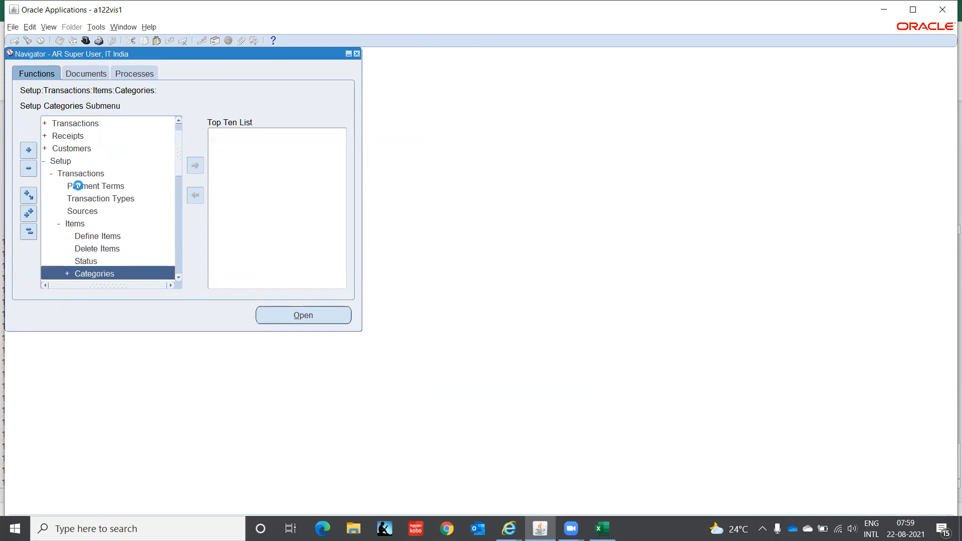
{"action": "key", "text": "Down"}
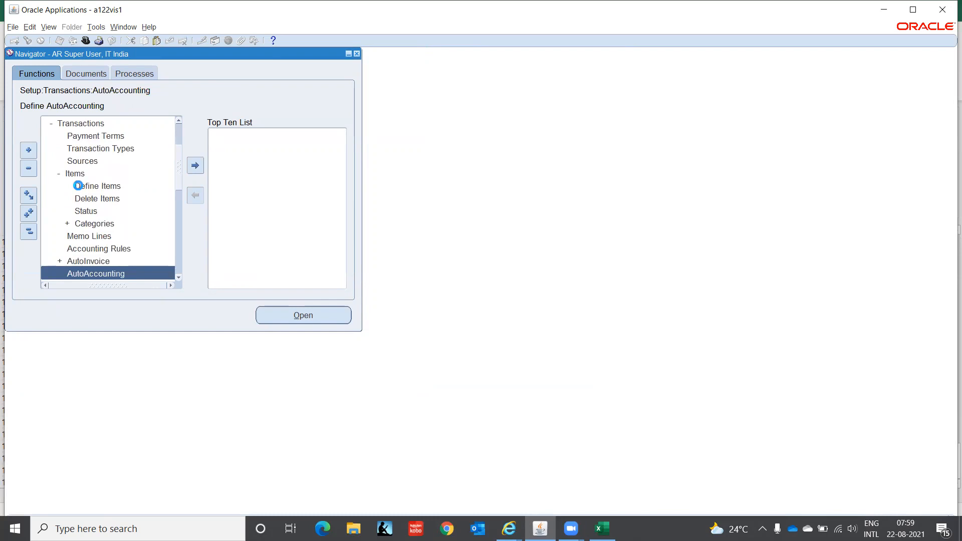
{"action": "key", "text": "Up"}
{"action": "key", "text": "Up"}
{"action": "key", "text": "Up"}
{"action": "key", "text": "Up"}
{"action": "key", "text": "Down"}
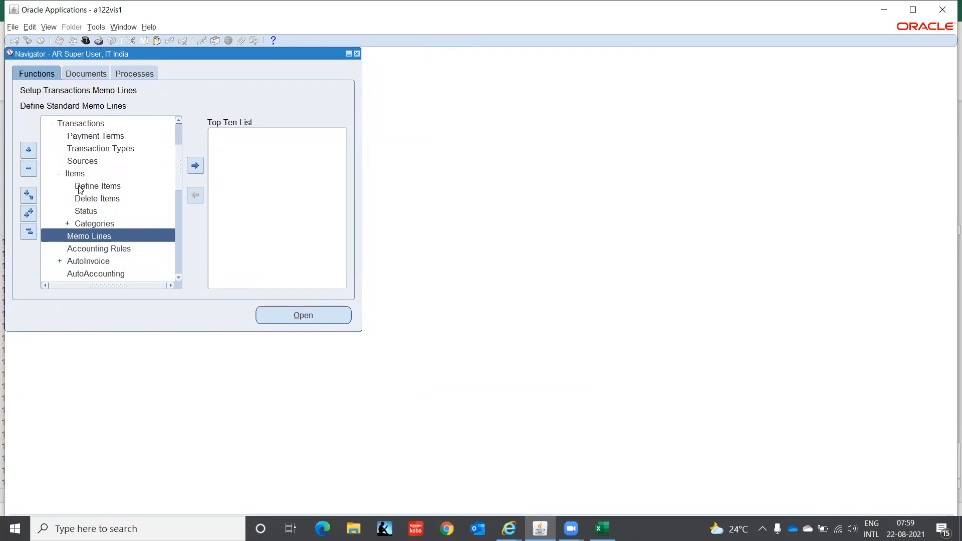
{"action": "key", "text": "Return"}
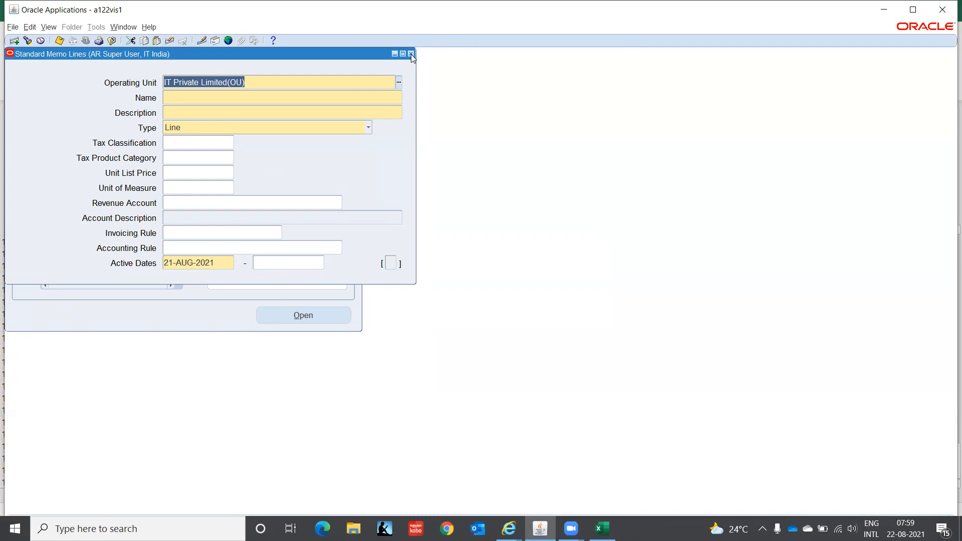
{"action": "left_click", "coordinate": [411, 54]}
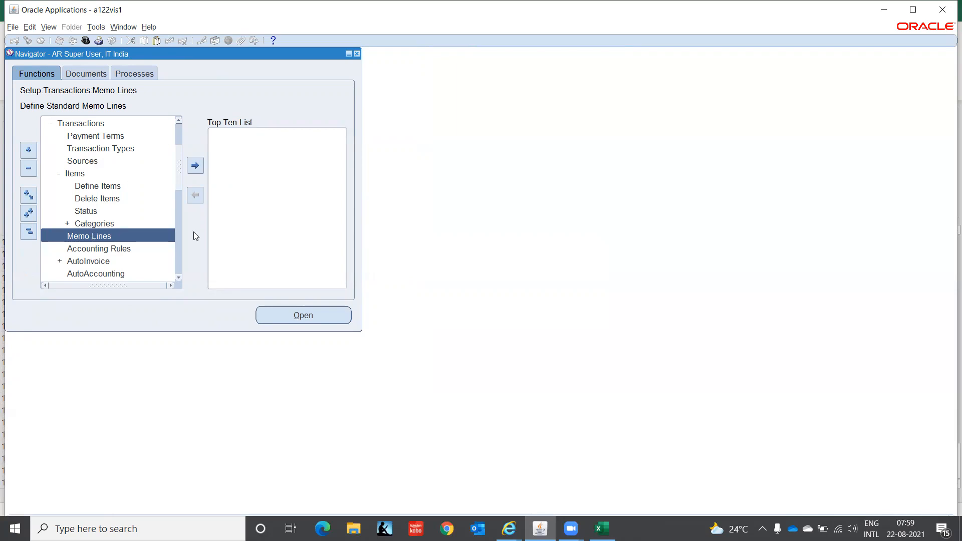
Collapse the Items branch and select Memo Lines in the setup tree.
{"action": "left_click", "coordinate": [68, 175]}
{"action": "double_click", "coordinate": [69, 175]}
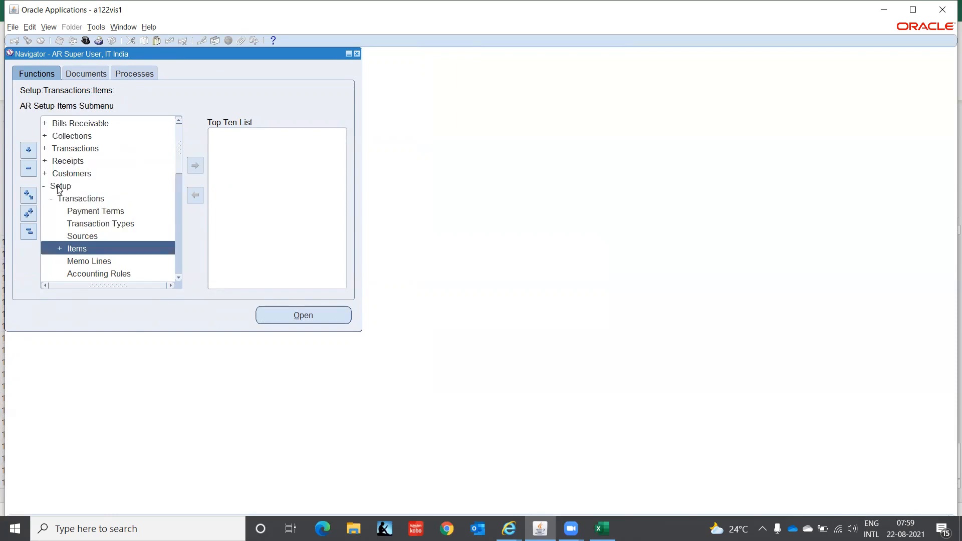
{"action": "left_click", "coordinate": [179, 278]}
{"action": "left_click", "coordinate": [179, 278]}
{"action": "left_click", "coordinate": [179, 278]}
{"action": "left_click", "coordinate": [179, 278]}
{"action": "left_click", "coordinate": [179, 278]}
{"action": "left_click", "coordinate": [179, 278]}
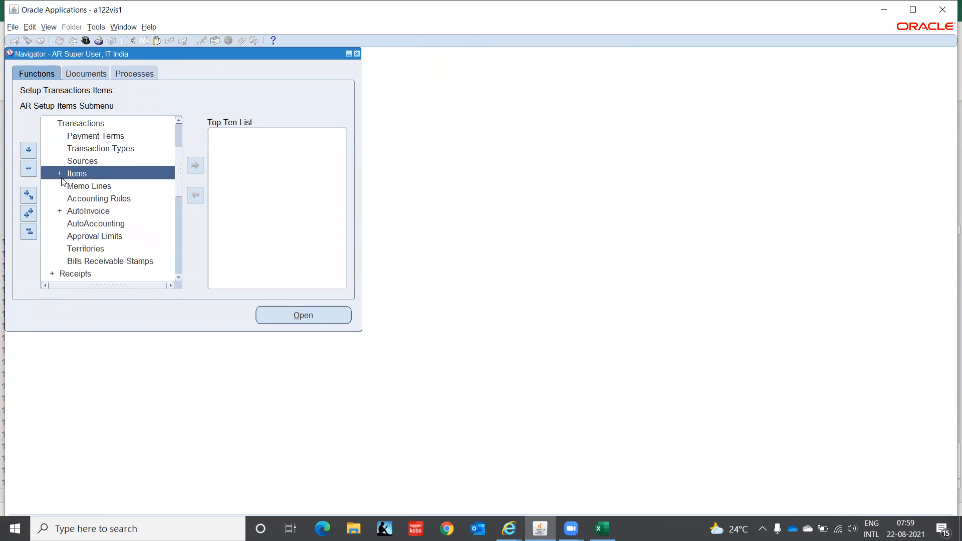
{"action": "left_click", "coordinate": [76, 188]}
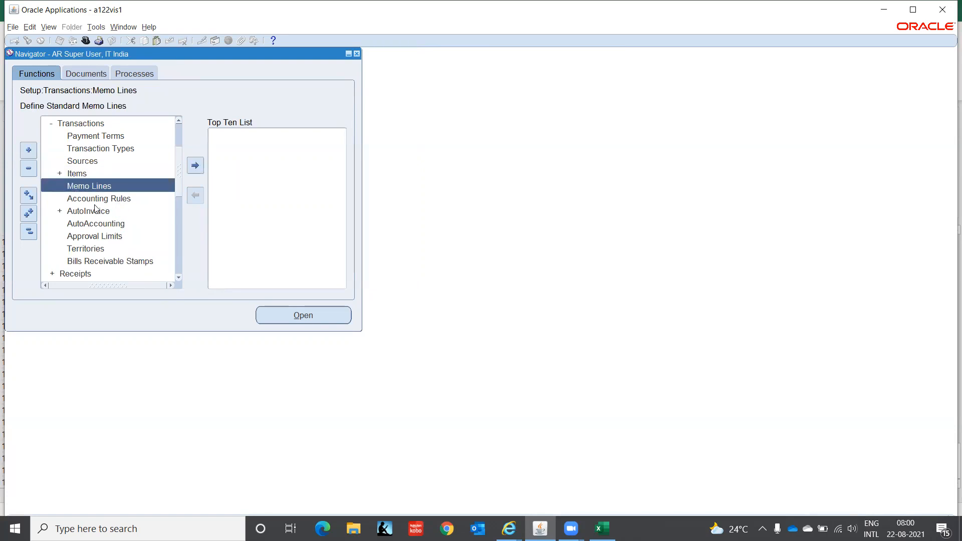
Start a new standard memo line named Consulting, description COnsulting, with type Line.
{"action": "key", "text": "Return"}
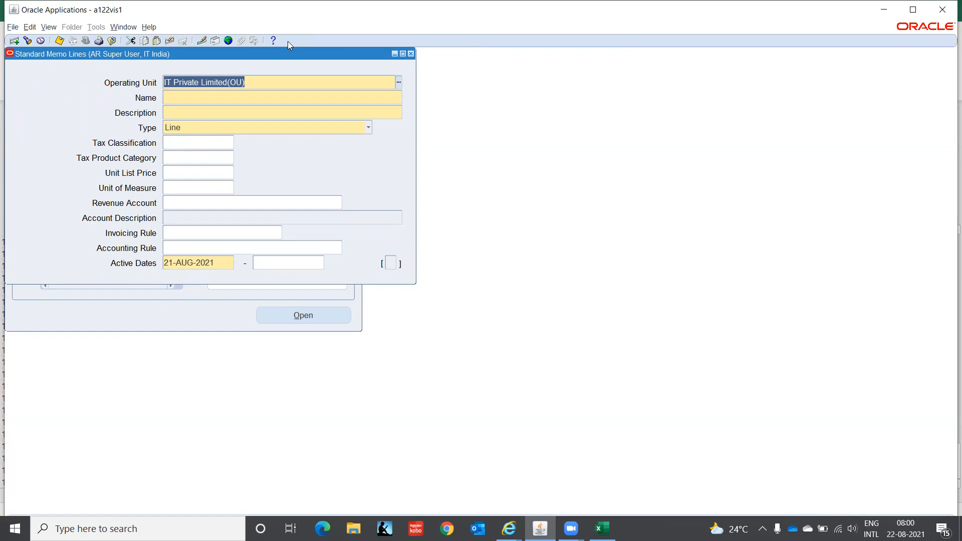
{"action": "left_click", "coordinate": [172, 97]}
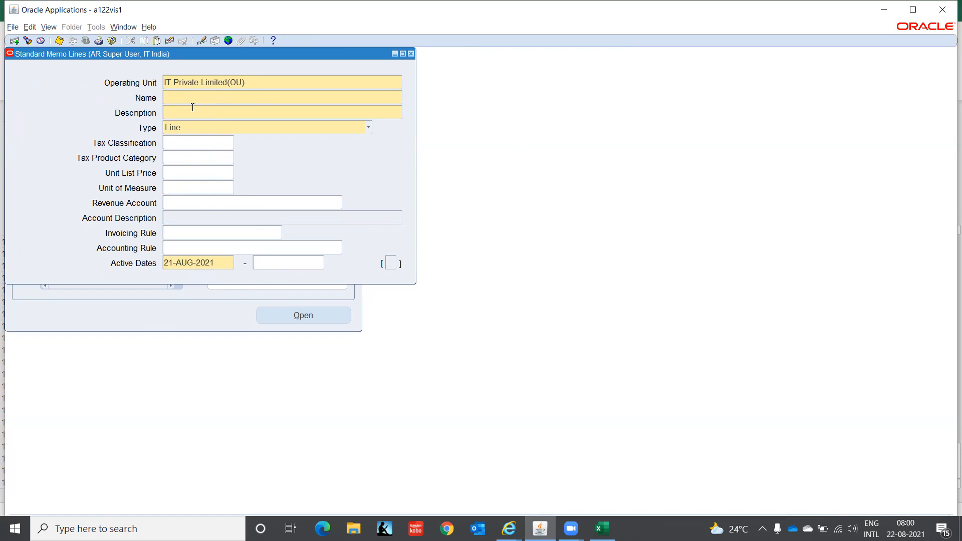
{"action": "type", "text": "Consulting"}
{"action": "type", "text": "ing"}
{"action": "key", "text": "Tab"}
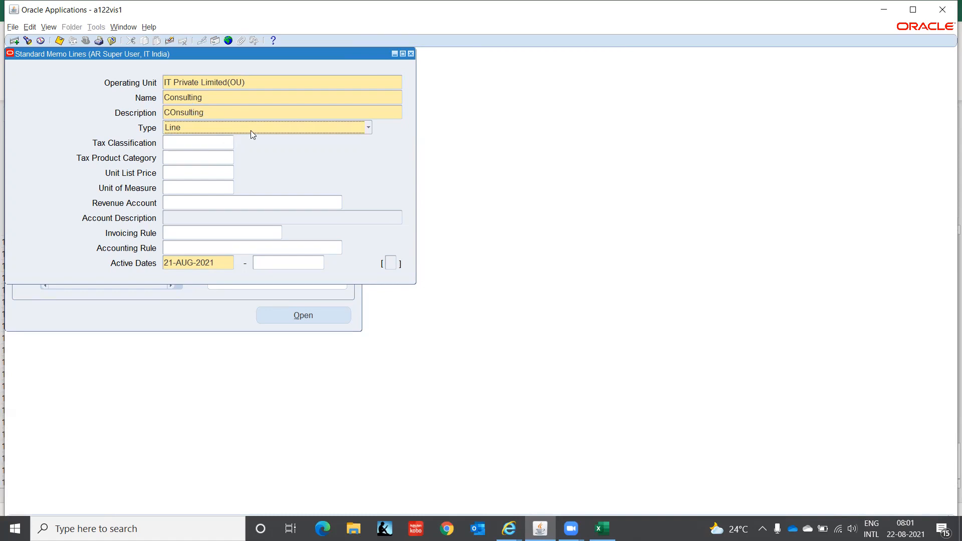
{"action": "left_click", "coordinate": [252, 128]}
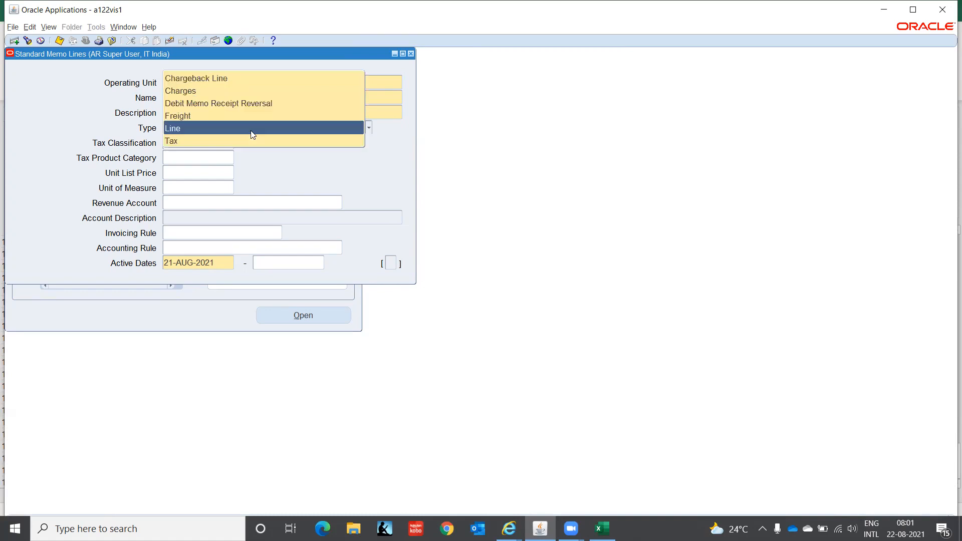
{"action": "left_click", "coordinate": [210, 126]}
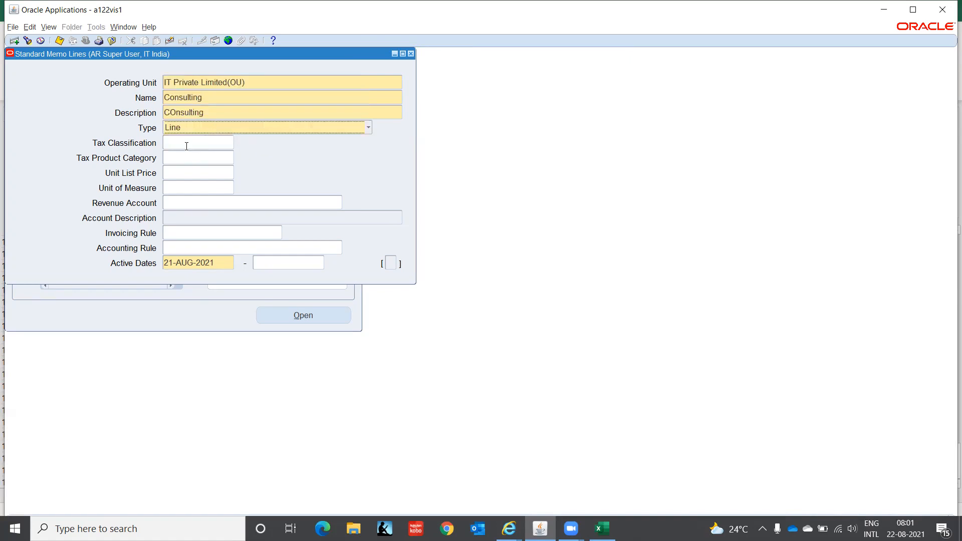
Browse the units of measure and leave the memo line without a unit of measure.
{"action": "left_click", "coordinate": [185, 173]}
{"action": "left_click", "coordinate": [198, 190]}
{"action": "left_click", "coordinate": [230, 187]}
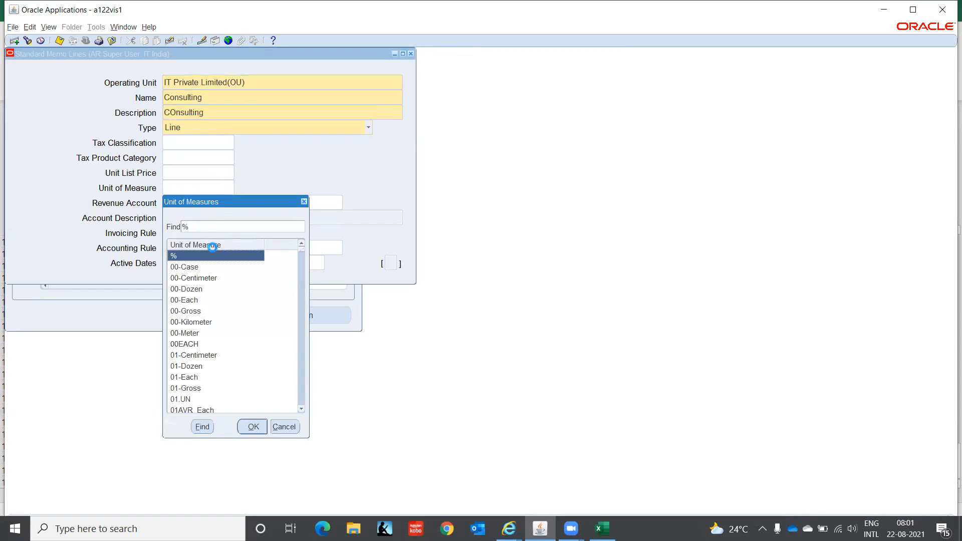
{"action": "key", "text": "Down"}
{"action": "key", "text": "Down"}
{"action": "key", "text": "Down"}
{"action": "key", "text": "Down"}
{"action": "key", "text": "Down"}
{"action": "key", "text": "Down"}
{"action": "key", "text": "Down"}
{"action": "key", "text": "Down"}
{"action": "key", "text": "Down"}
{"action": "key", "text": "Down"}
{"action": "key", "text": "Down"}
{"action": "key", "text": "Down"}
{"action": "key", "text": "Down"}
{"action": "key", "text": "Down"}
{"action": "key", "text": "Down"}
{"action": "key", "text": "Down"}
{"action": "key", "text": "Down"}
{"action": "key", "text": "Down"}
{"action": "key", "text": "Down"}
{"action": "key", "text": "Down"}
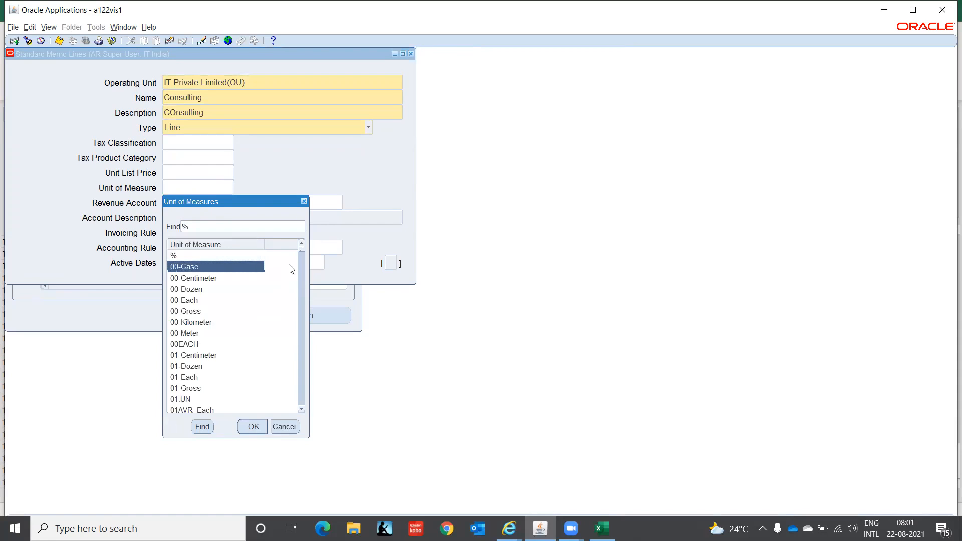
{"action": "key", "text": "Down"}
{"action": "key", "text": "Down"}
{"action": "key", "text": "Down"}
{"action": "key", "text": "Down"}
{"action": "key", "text": "Down"}
{"action": "key", "text": "Down"}
{"action": "key", "text": "Down"}
{"action": "key", "text": "Down"}
{"action": "key", "text": "Down"}
{"action": "key", "text": "Down"}
{"action": "key", "text": "Down"}
{"action": "key", "text": "Down"}
{"action": "key", "text": "Down"}
{"action": "key", "text": "Down"}
{"action": "key", "text": "Down"}
{"action": "key", "text": "Down"}
{"action": "key", "text": "Down"}
{"action": "key", "text": "Down"}
{"action": "key", "text": "Down"}
{"action": "key", "text": "Down"}
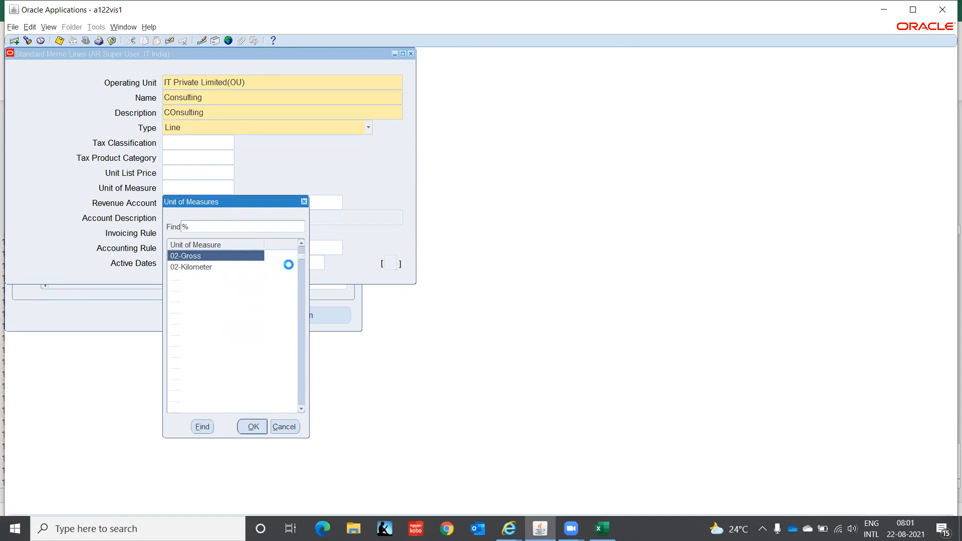
{"action": "key", "text": "Down"}
{"action": "key", "text": "Down"}
{"action": "key", "text": "Down"}
{"action": "key", "text": "Down"}
{"action": "key", "text": "Down"}
{"action": "key", "text": "Down"}
{"action": "key", "text": "Down"}
{"action": "key", "text": "Down"}
{"action": "key", "text": "Down"}
{"action": "key", "text": "Down"}
{"action": "key", "text": "Down"}
{"action": "key", "text": "Down"}
{"action": "key", "text": "Down"}
{"action": "key", "text": "Down"}
{"action": "key", "text": "Down"}
{"action": "key", "text": "Down"}
{"action": "key", "text": "Down"}
{"action": "key", "text": "Down"}
{"action": "key", "text": "Down"}
{"action": "key", "text": "Down"}
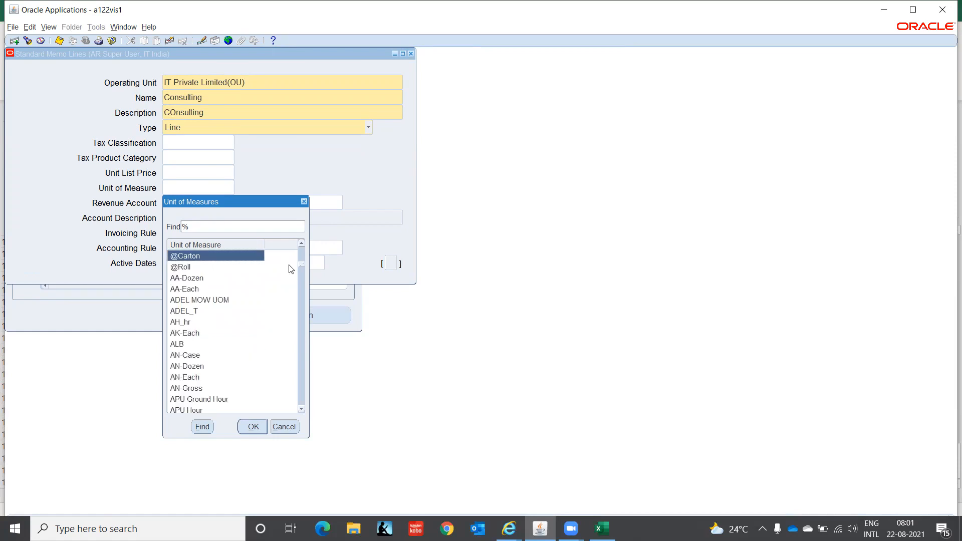
{"action": "key", "text": "Down"}
{"action": "key", "text": "Down"}
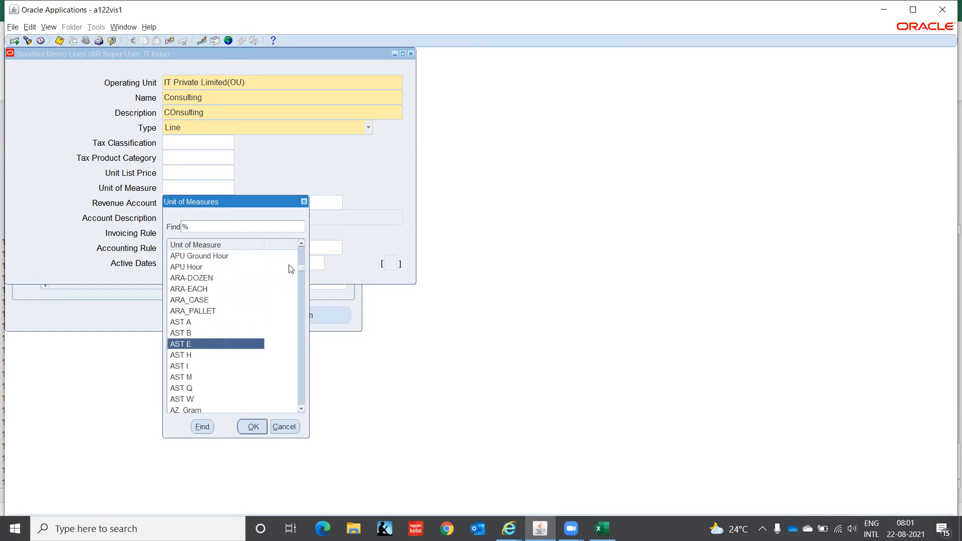
{"action": "left_click", "coordinate": [284, 427]}
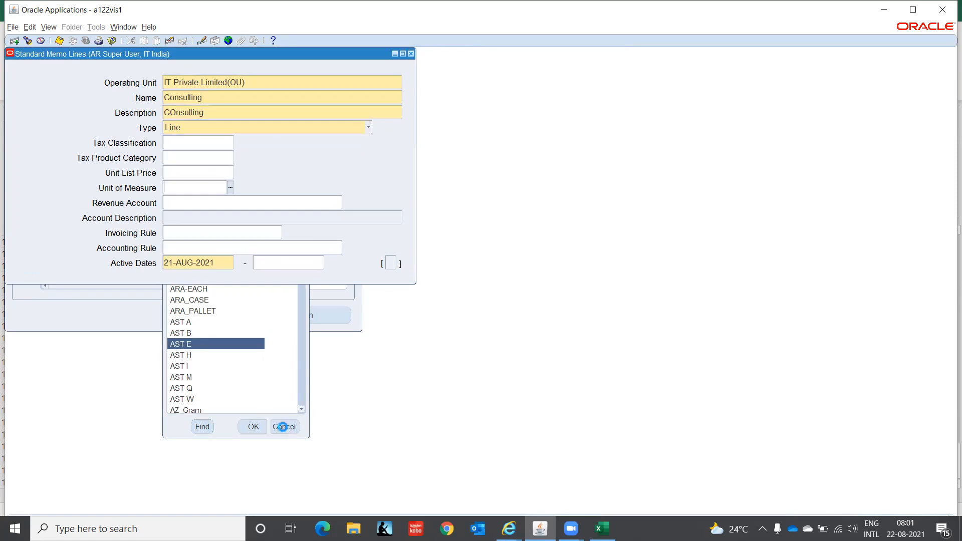
Set the memo line's revenue account to C1.CHN.000.4130.00.0000 (Chennai Consulting).
{"action": "left_click", "coordinate": [221, 202]}
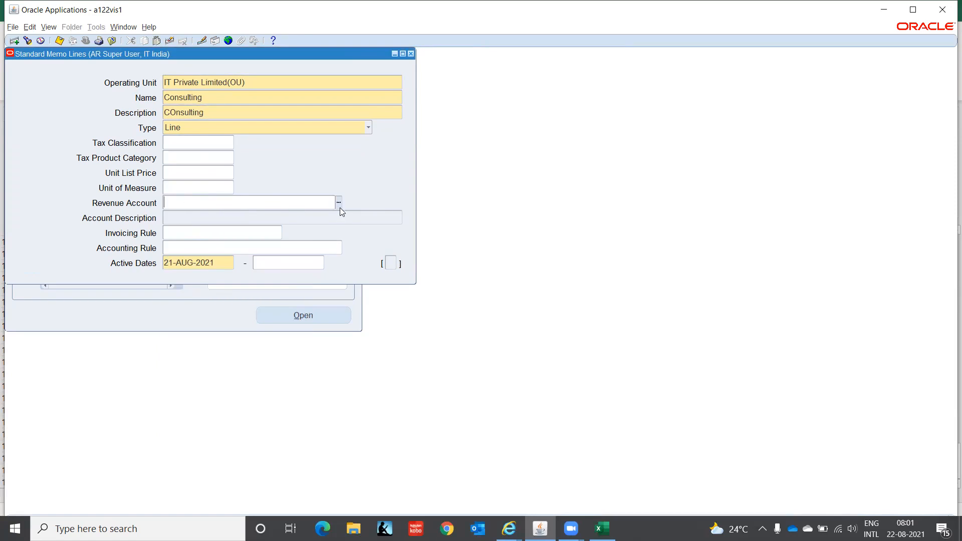
{"action": "type", "text": "C1"}
{"action": "key", "text": "Tab"}
{"action": "type", "text": "CHN"}
{"action": "key", "text": "Tab"}
{"action": "type", "text": "000"}
{"action": "key", "text": "Tab"}
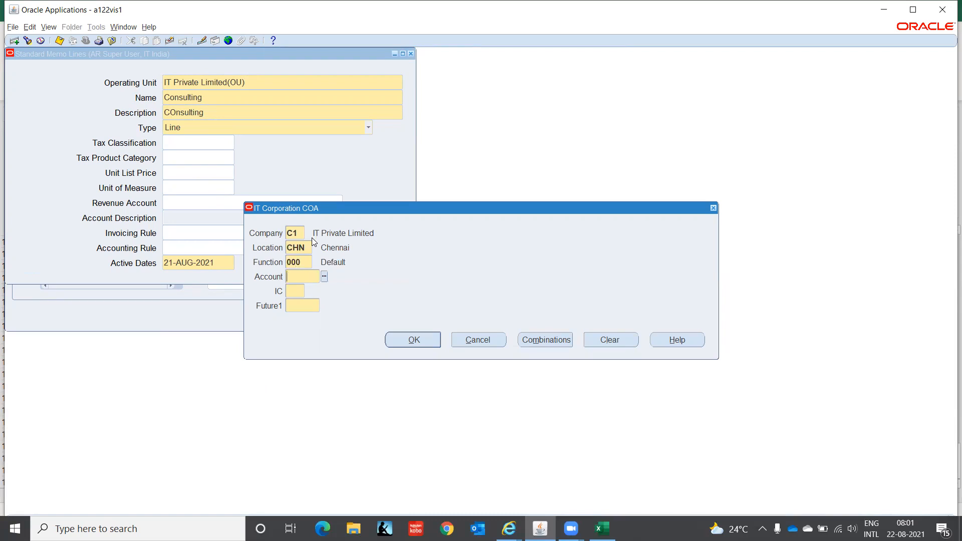
{"action": "type", "text": "4130"}
{"action": "key", "text": "Tab"}
{"action": "type", "text": "00"}
{"action": "key", "text": "Tab"}
{"action": "type", "text": "0000"}
{"action": "key", "text": "Tab"}
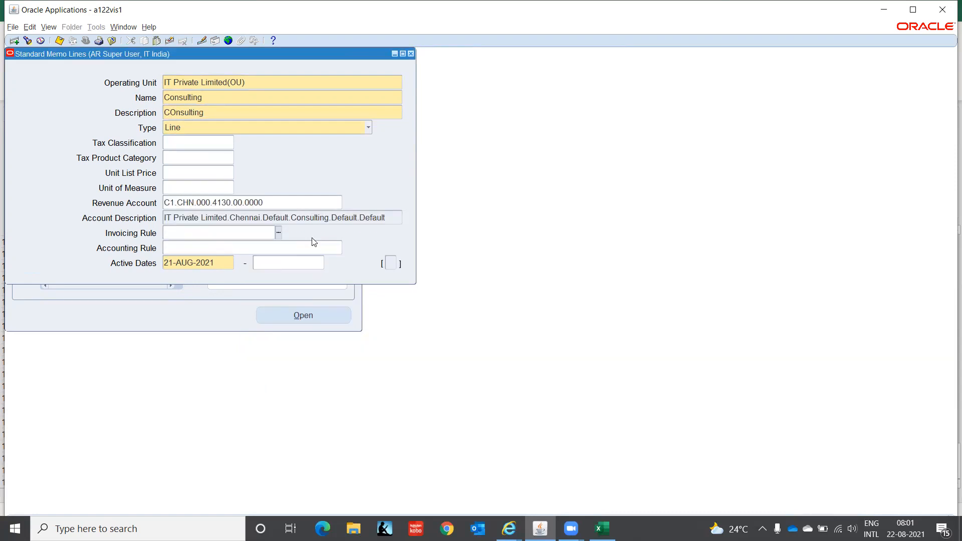
{"action": "left_click", "coordinate": [279, 233]}
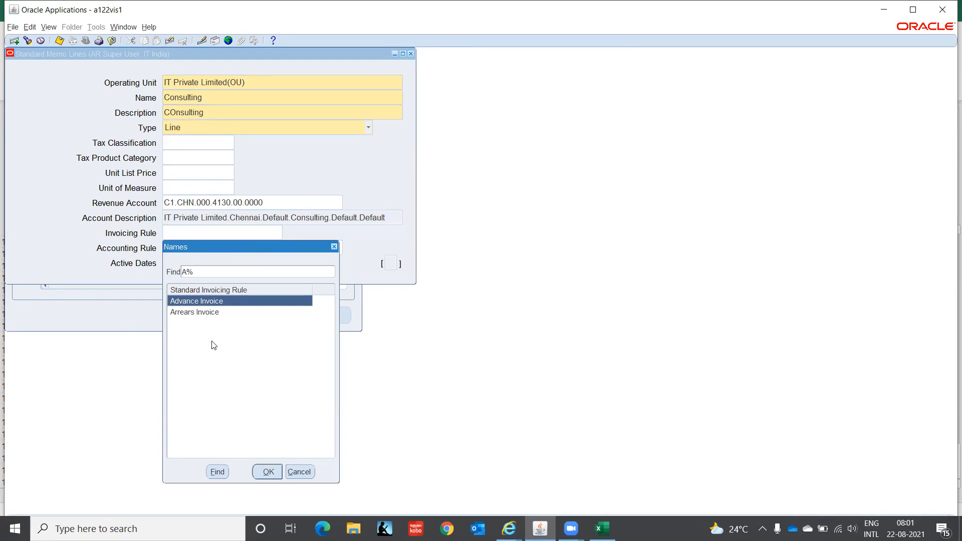
Leave the invoicing rule empty and browse the list of accounting rules.
{"action": "left_click", "coordinate": [299, 473]}
{"action": "left_click", "coordinate": [264, 246]}
{"action": "left_click", "coordinate": [339, 248]}
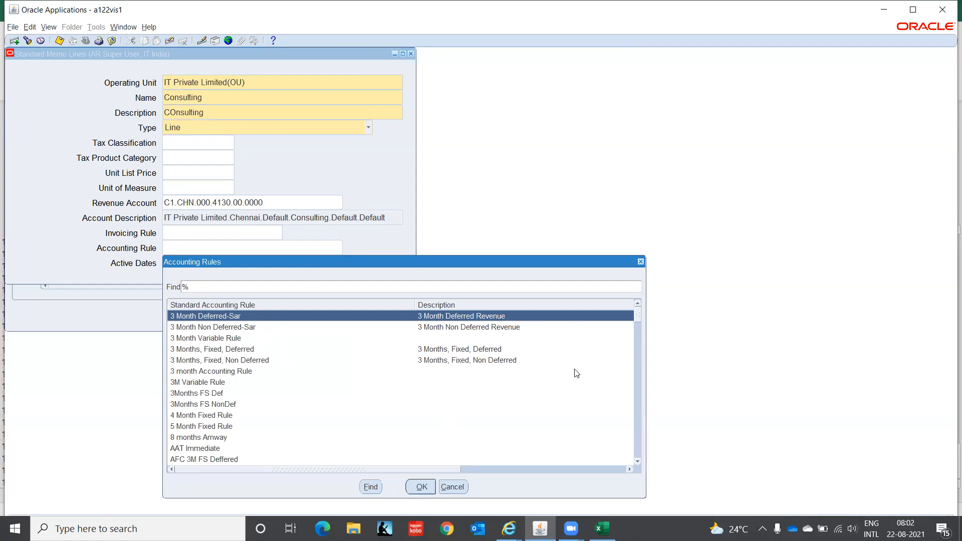
{"action": "left_click_drag", "start_coordinate": [639, 316], "coordinate": [640, 346]}
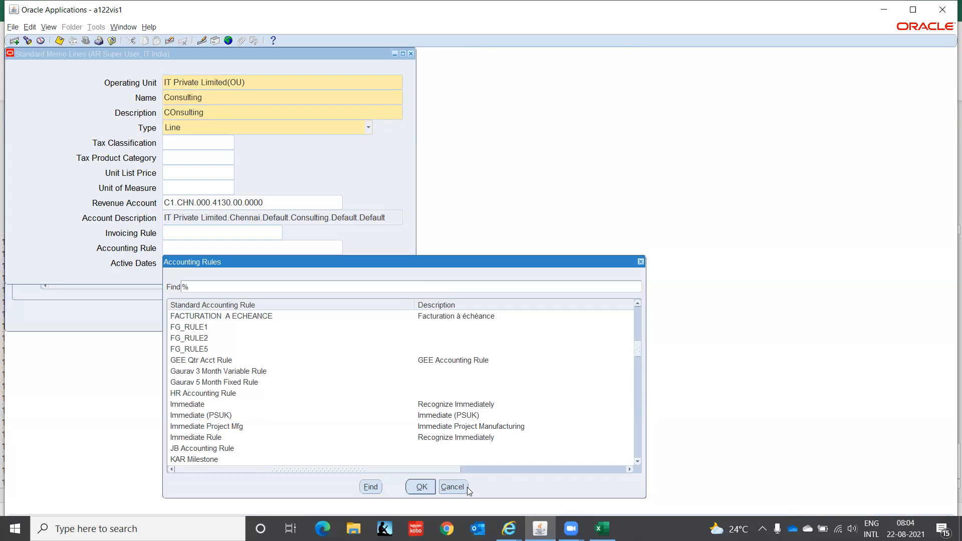
Dismiss the accounting rules list, set active start date 01-JAN-2021 and save the memo line.
{"action": "left_click", "coordinate": [452, 487]}
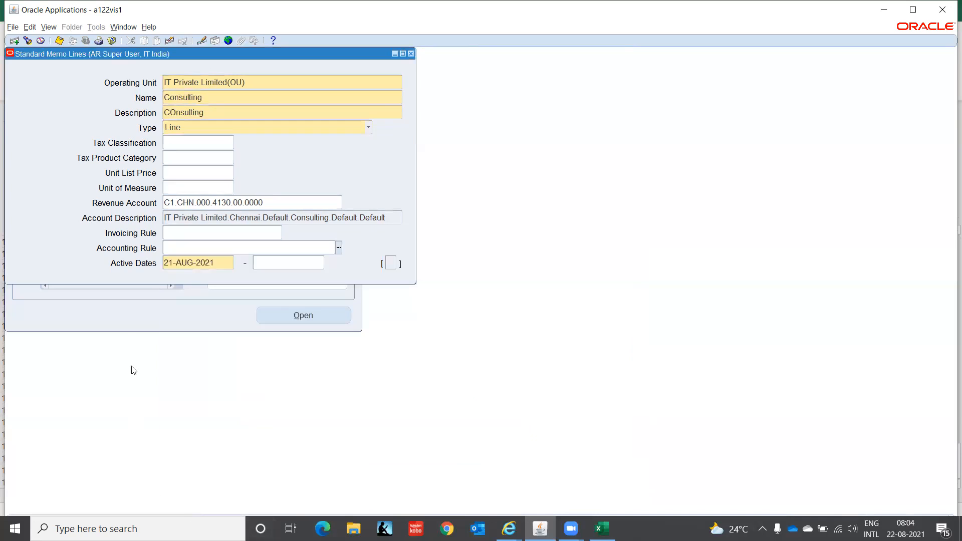
{"action": "left_click", "coordinate": [223, 263]}
{"action": "type", "text": "0"}
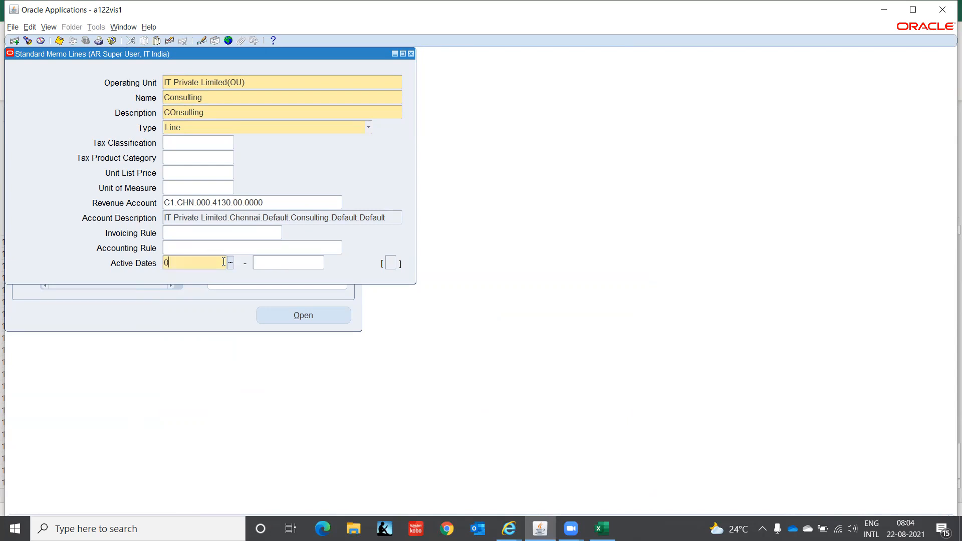
{"action": "type", "text": "1-JAN-2021"}
{"action": "key", "text": "Tab"}
{"action": "key", "text": "ctrl+s"}
Correct the memo line description from 'COnsulting' to 'Consulting'.
{"action": "double_click", "coordinate": [175, 113]}
{"action": "key", "text": "Left"}
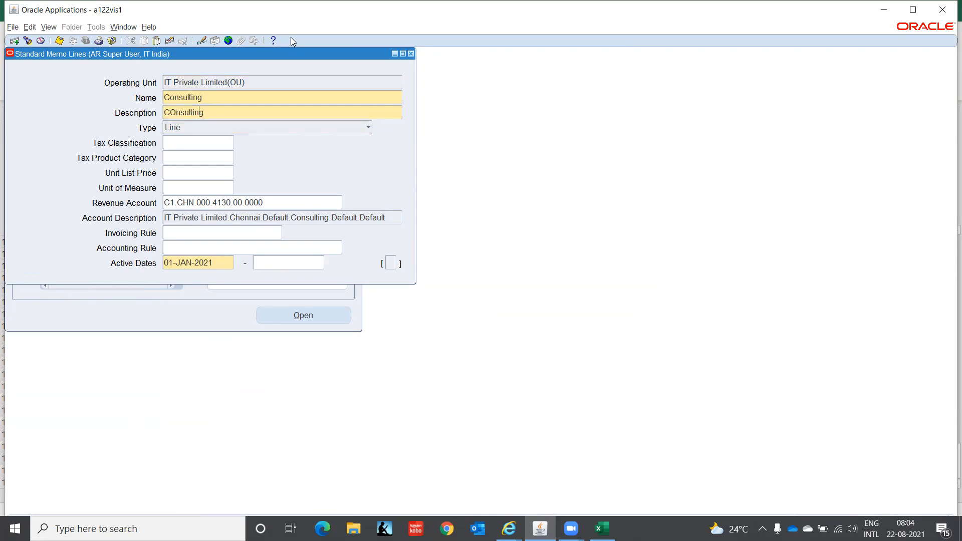
{"action": "key", "text": "Left"}
{"action": "key", "text": "Left"}
{"action": "key", "text": "Left"}
{"action": "key", "text": "Left"}
{"action": "key", "text": "Left"}
{"action": "key", "text": "Left"}
{"action": "key", "text": "BackSpace"}
{"action": "type", "text": "o"}
{"action": "key", "text": "Tab"}
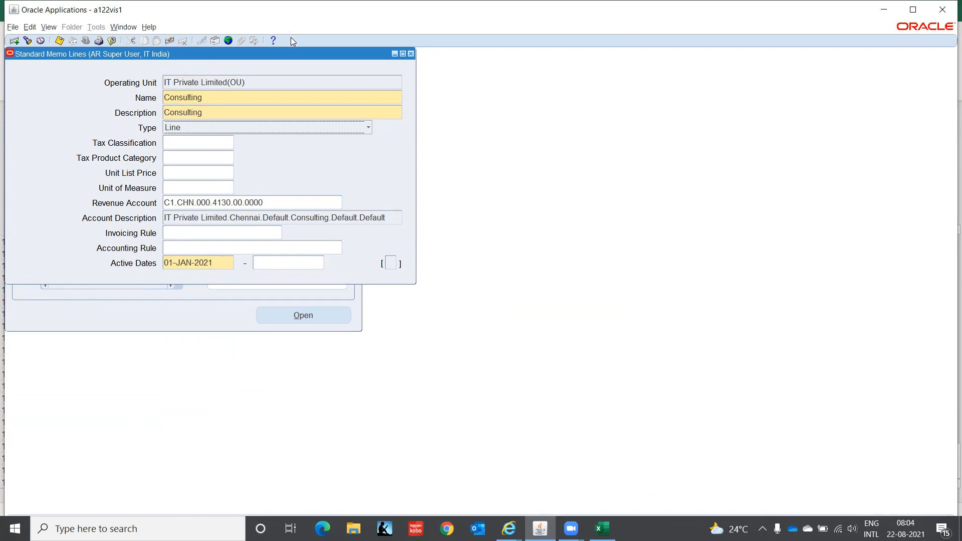
Close the Standard Memo Lines form and browse the Transactions setup functions to Accounting Rules.
{"action": "left_click", "coordinate": [411, 54]}
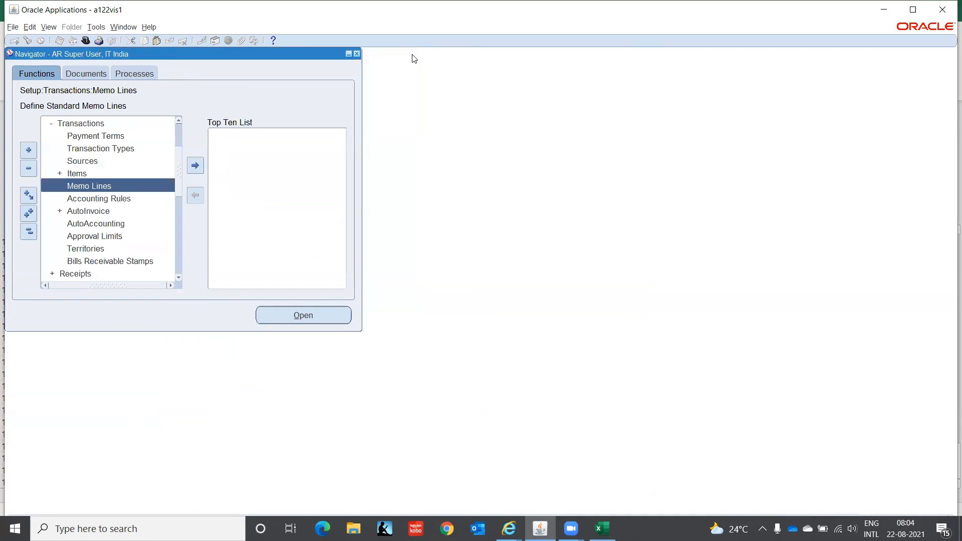
{"action": "left_click", "coordinate": [104, 237]}
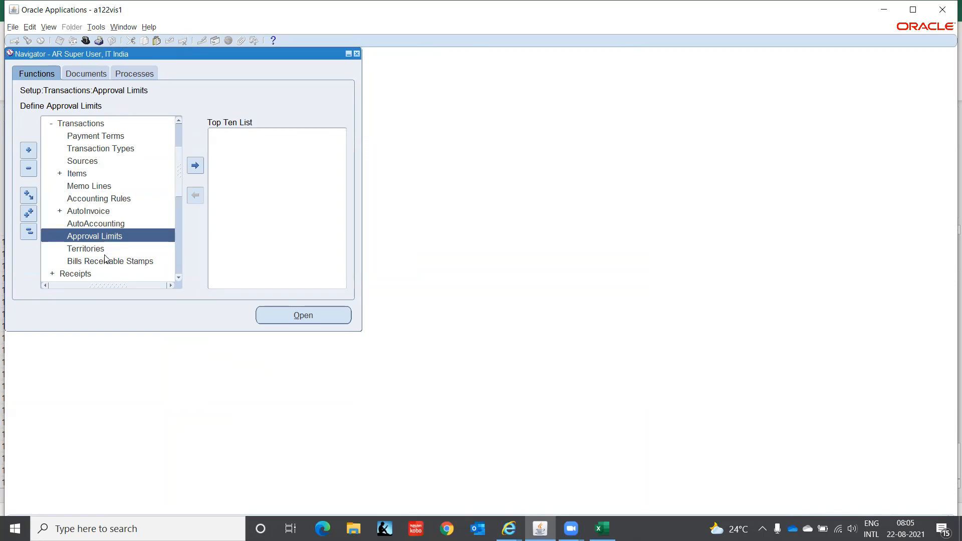
{"action": "left_click", "coordinate": [91, 213]}
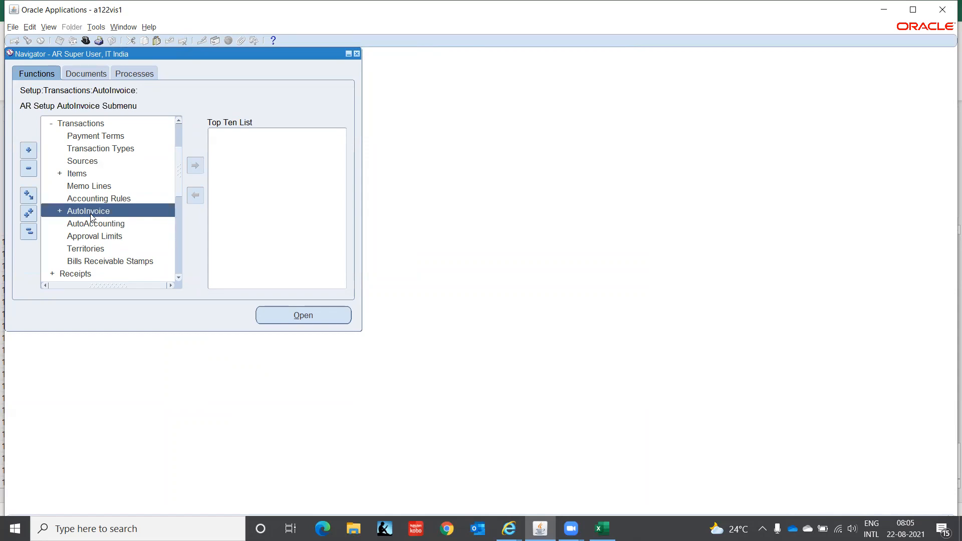
{"action": "left_click", "coordinate": [93, 201]}
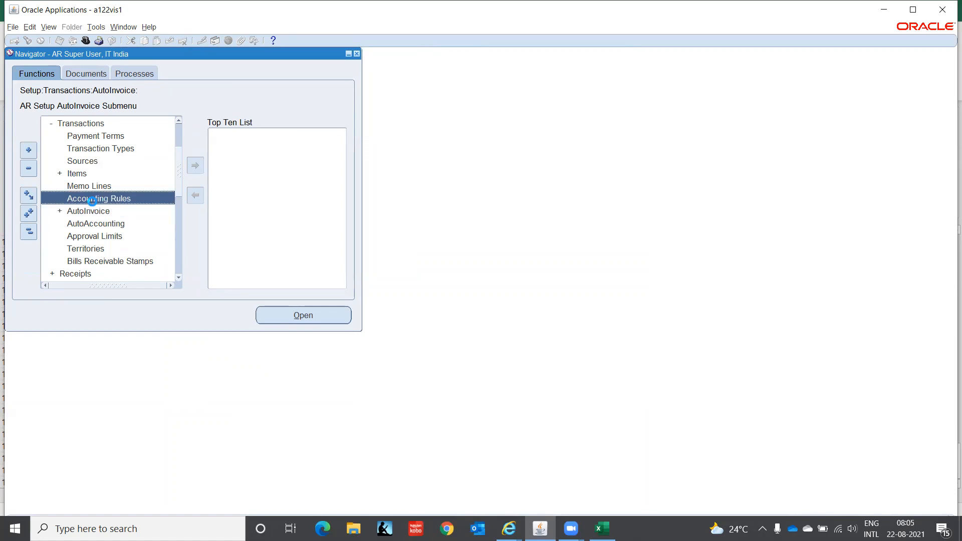
{"action": "double_click", "coordinate": [93, 200]}
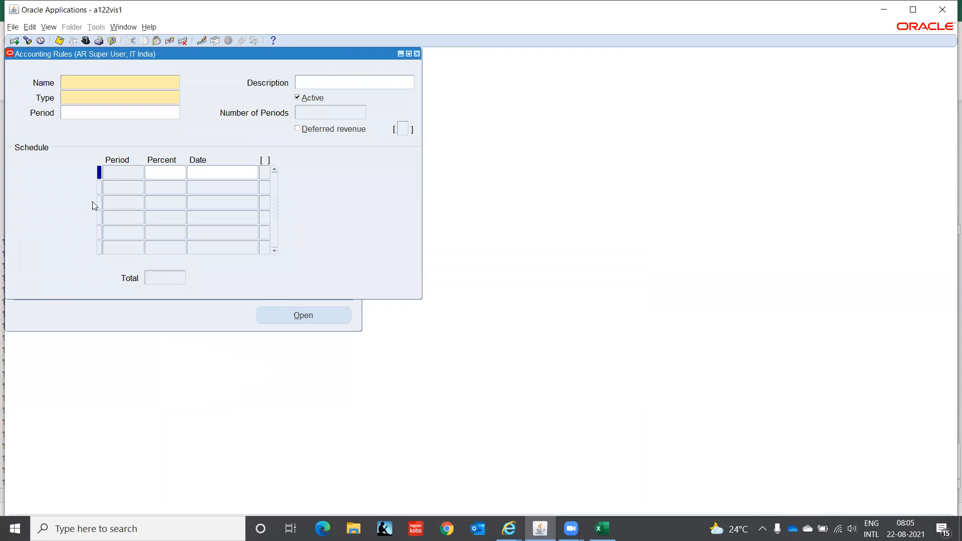
{"action": "key", "text": "ctrl+F11"}
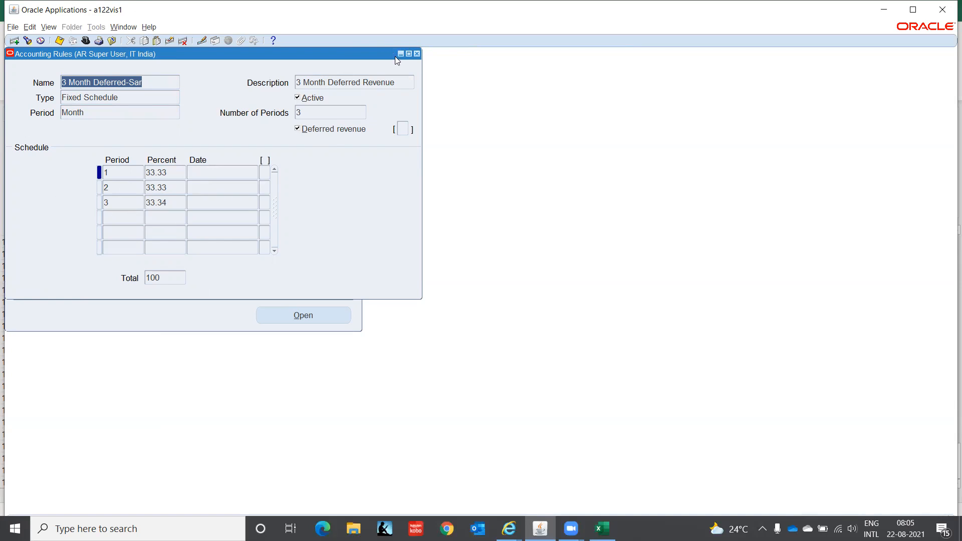
{"action": "left_click", "coordinate": [417, 54]}
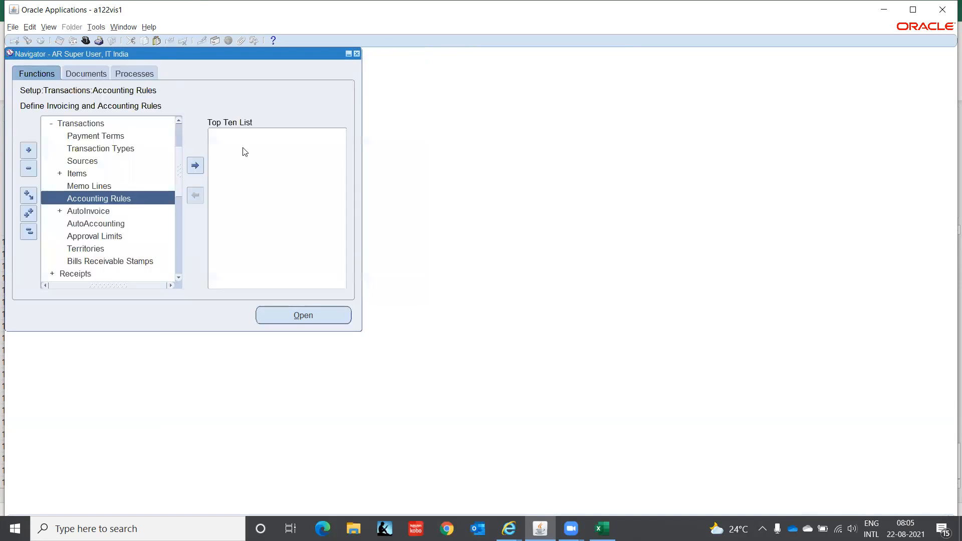
Open the AutoAccounting form from the Transactions setup functions.
{"action": "left_click", "coordinate": [66, 212]}
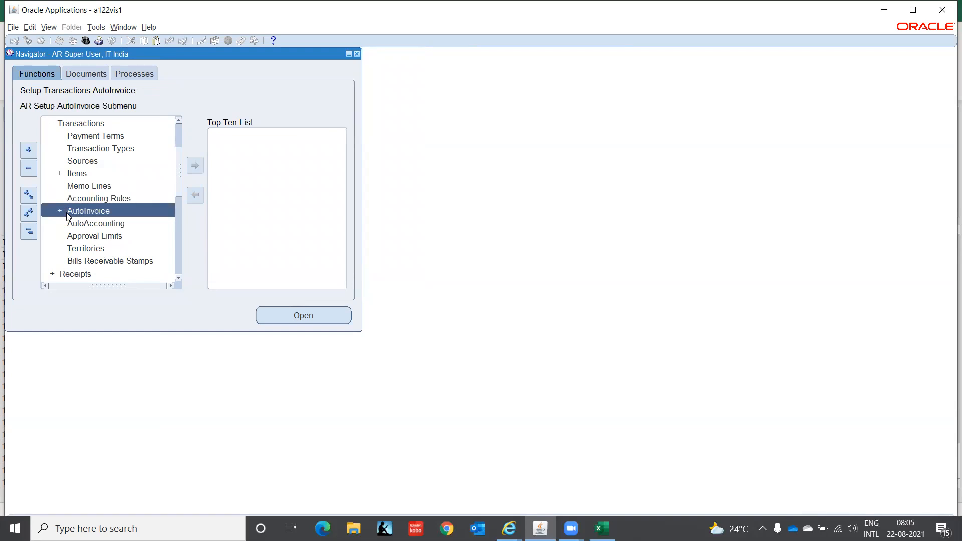
{"action": "left_click", "coordinate": [69, 221]}
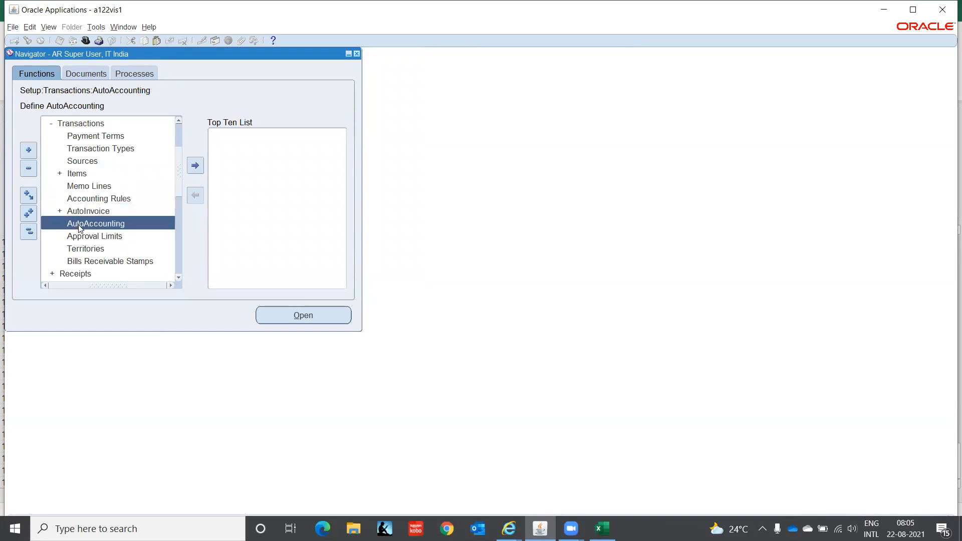
{"action": "double_click", "coordinate": [78, 224]}
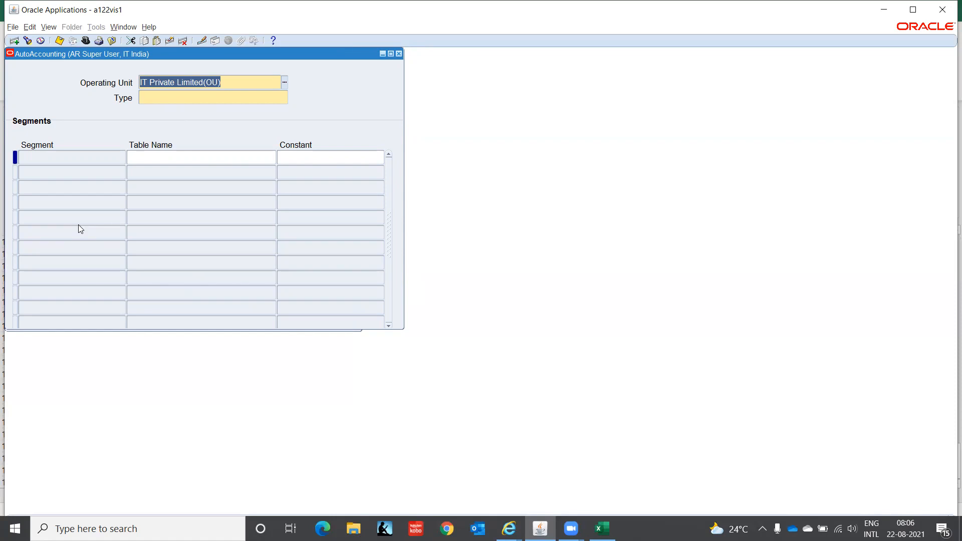
Set the AutoAccounting type to Receivable from the types list.
{"action": "left_click", "coordinate": [156, 97]}
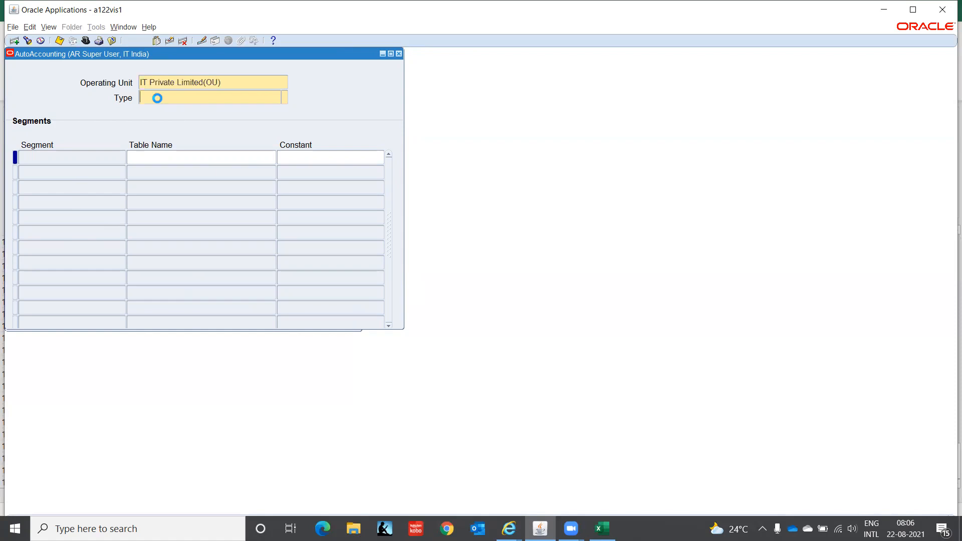
{"action": "left_click", "coordinate": [286, 97]}
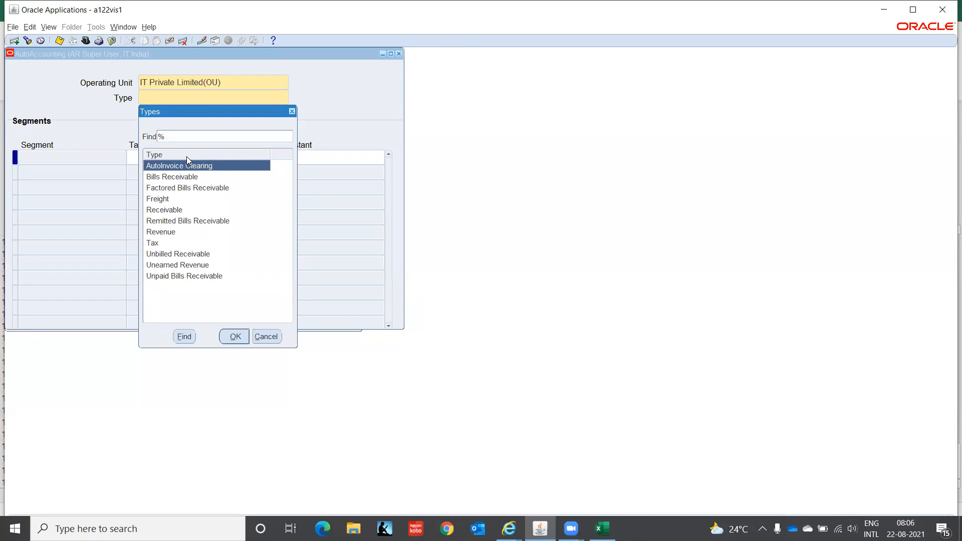
{"action": "left_click", "coordinate": [172, 210]}
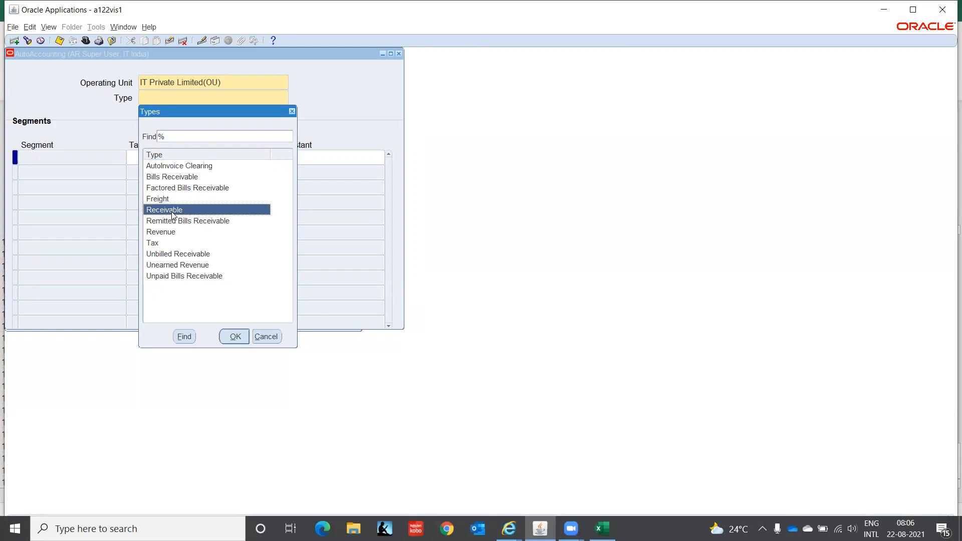
{"action": "left_click", "coordinate": [235, 337]}
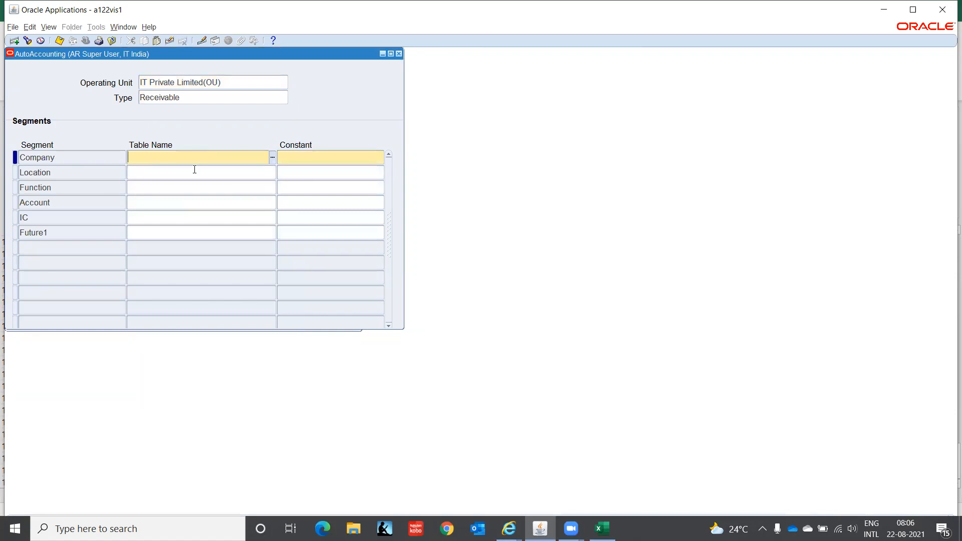
Enter constant C1 for the Company segment.
{"action": "left_click", "coordinate": [279, 158]}
{"action": "type", "text": "C1"}
{"action": "key", "text": "Tab"}
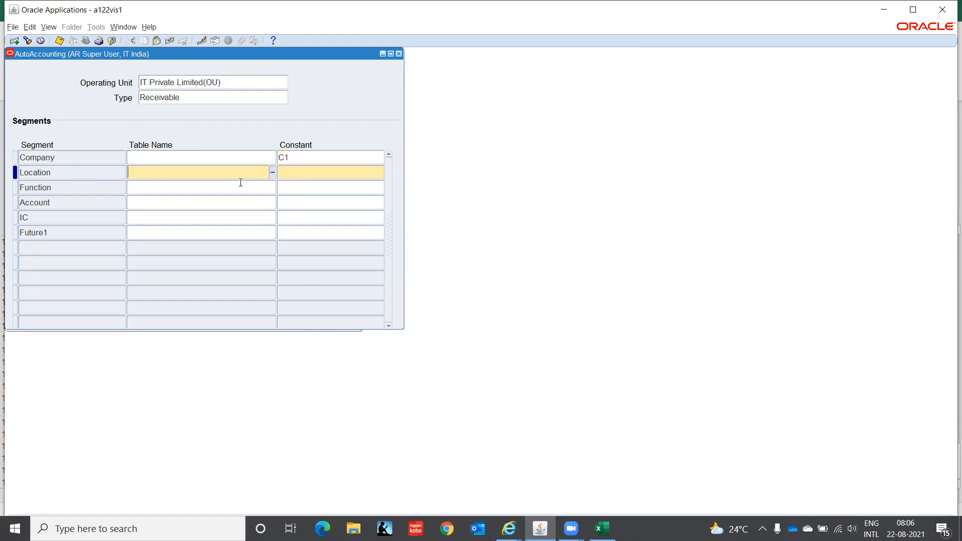
Choose Transaction Types as the Location table name, then clear it again.
{"action": "left_click", "coordinate": [273, 172]}
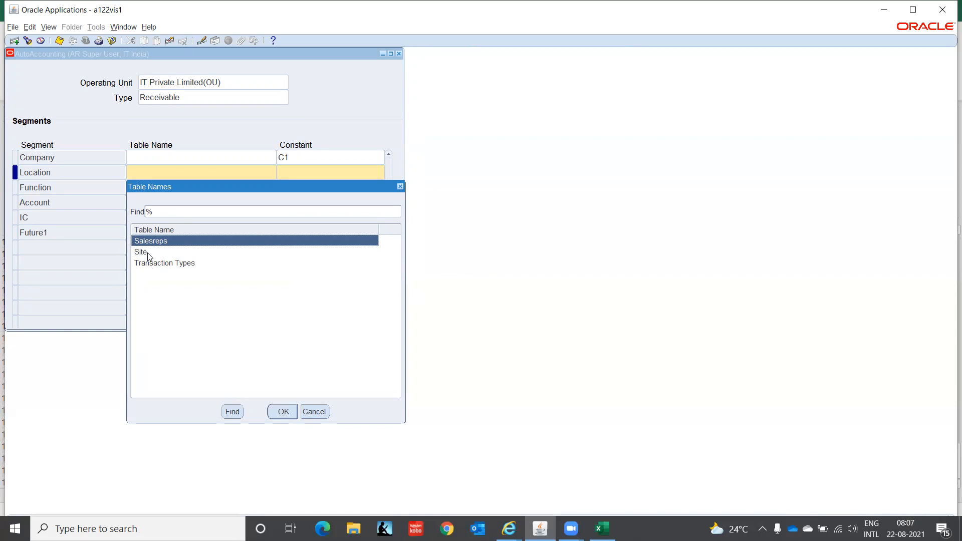
{"action": "left_click", "coordinate": [149, 263]}
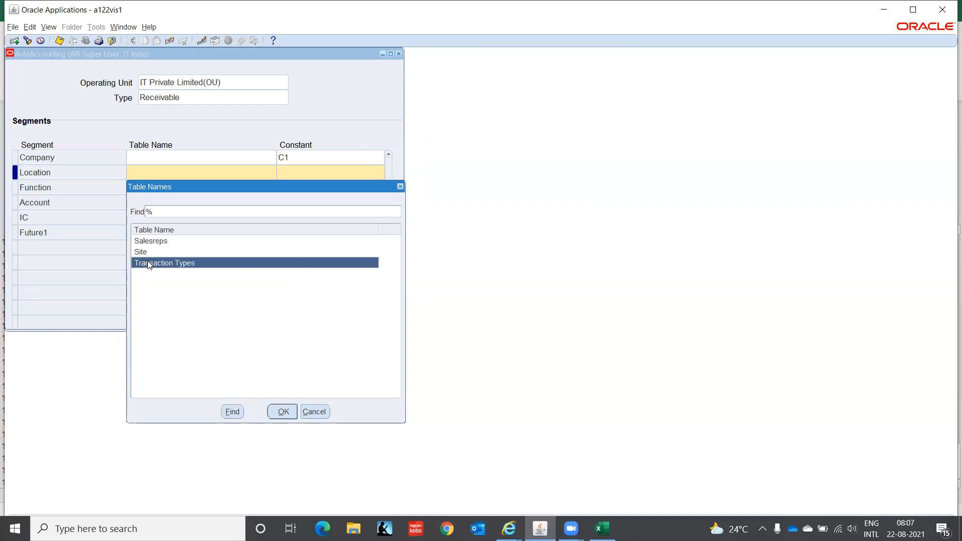
{"action": "left_click", "coordinate": [282, 412]}
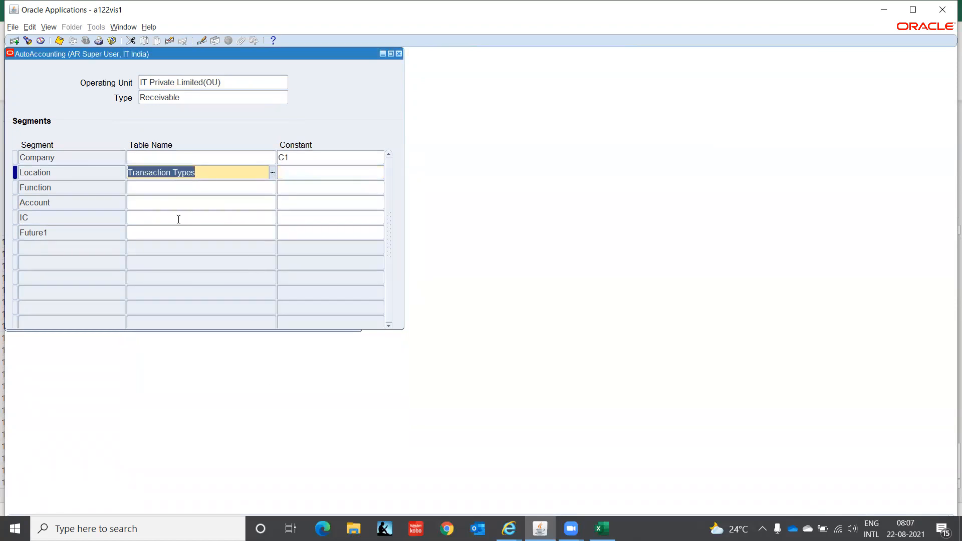
{"action": "left_click", "coordinate": [293, 169]}
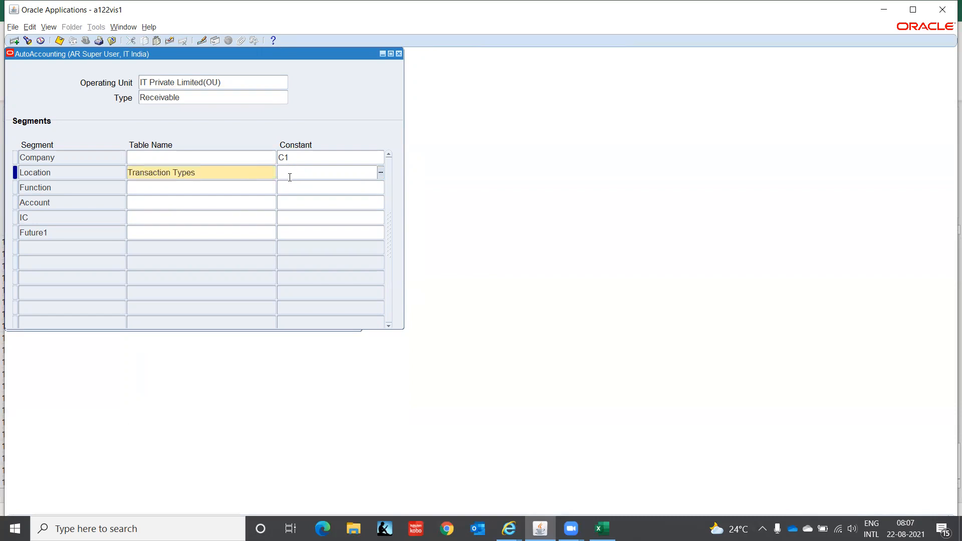
{"action": "left_click", "coordinate": [262, 173]}
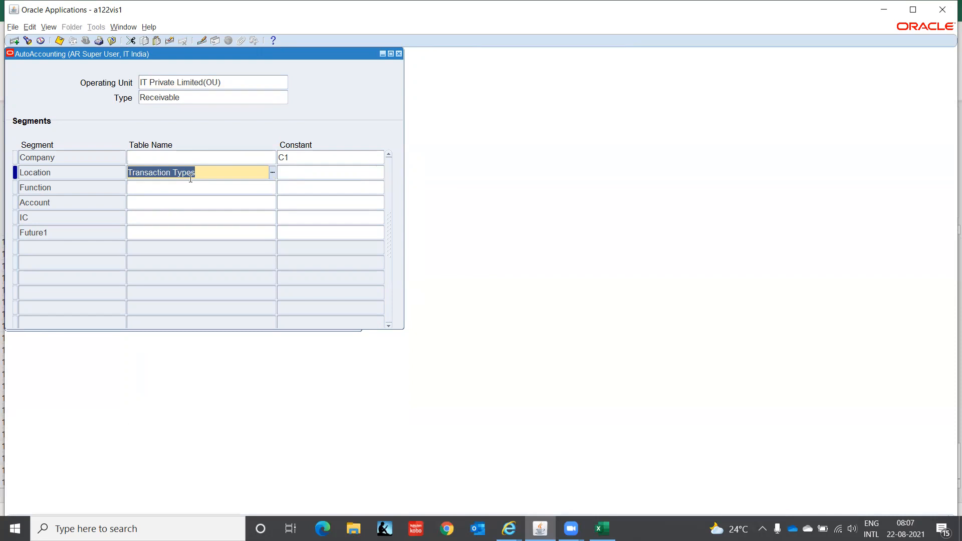
{"action": "key", "text": "Delete"}
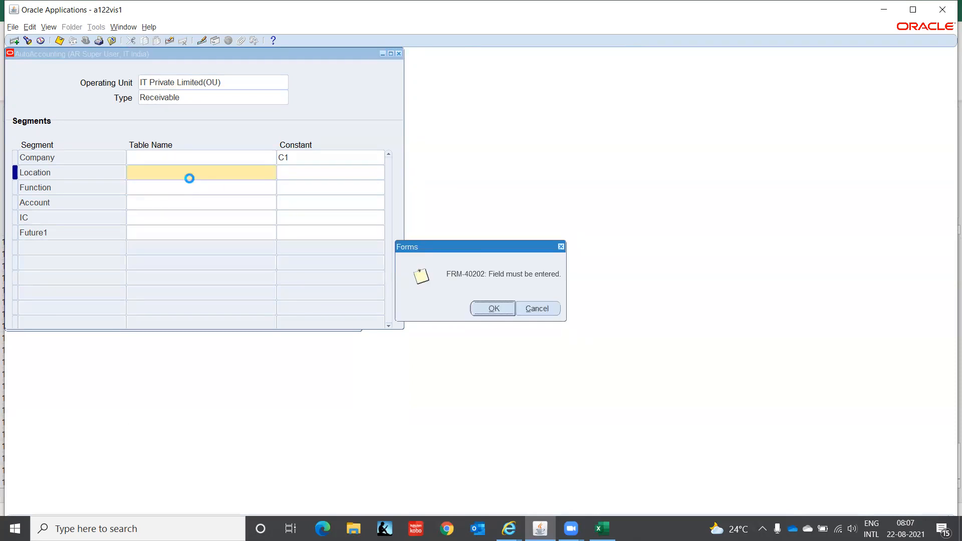
Enter constants CHN, 000 and 1210 for the Location, Function and Account segments.
{"action": "key", "text": "Return"}
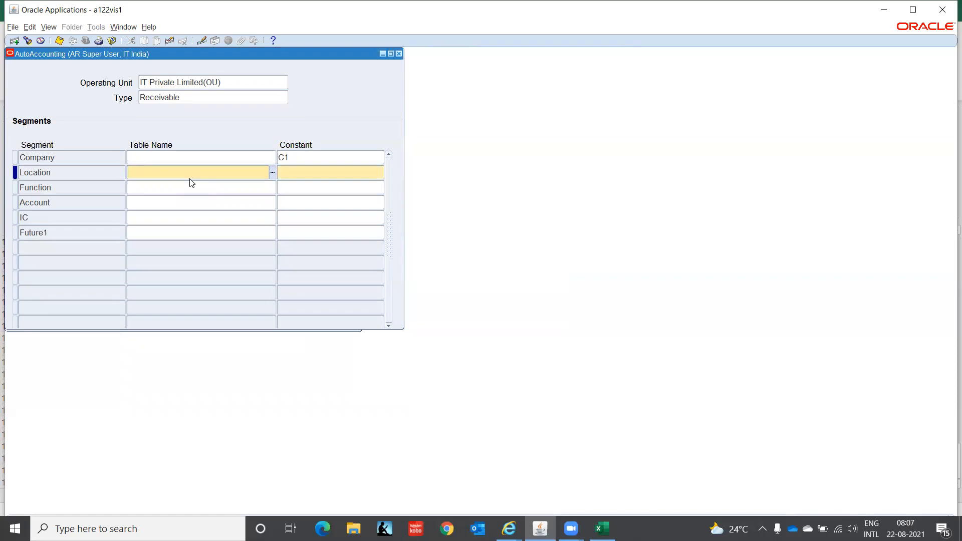
{"action": "left_click", "coordinate": [313, 172]}
{"action": "type", "text": "CHN"}
{"action": "key", "text": "Return"}
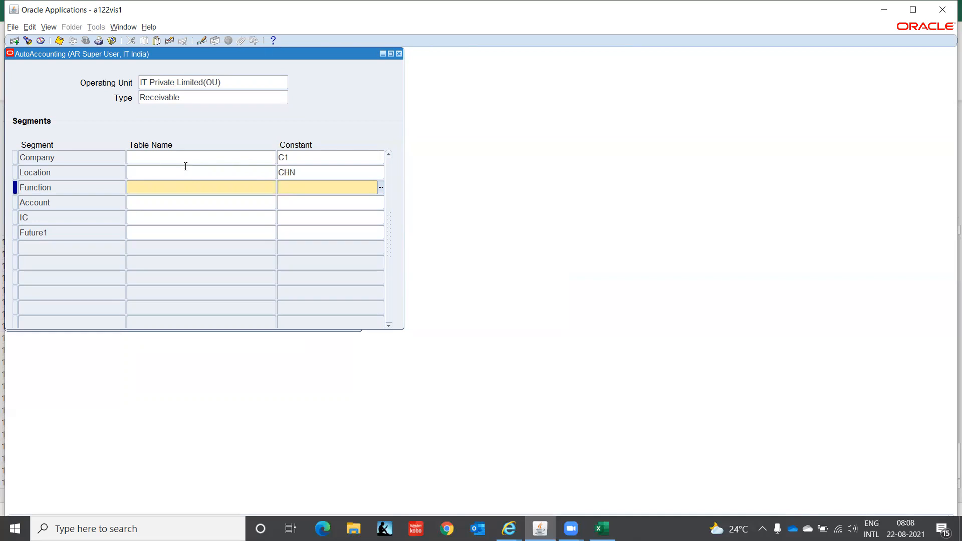
{"action": "type", "text": "000"}
{"action": "key", "text": "Down"}
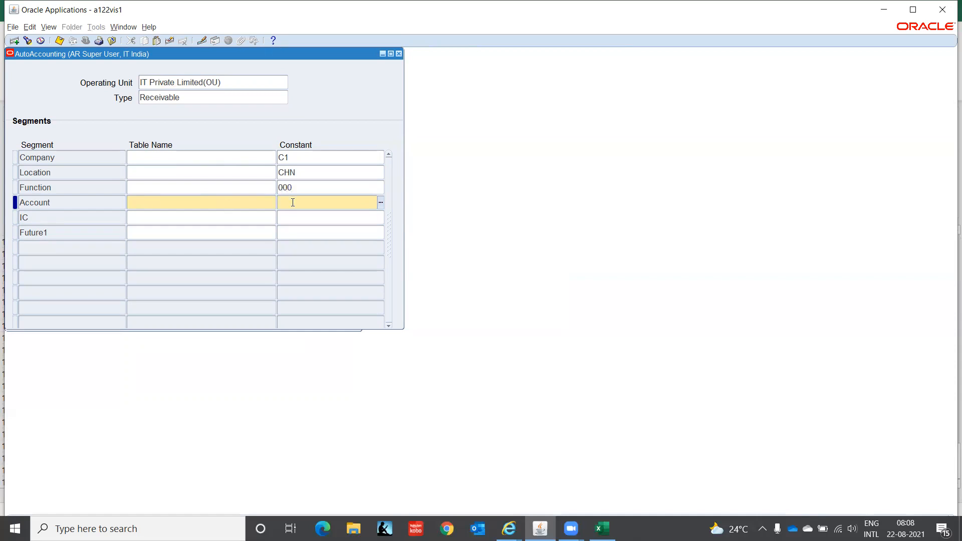
{"action": "type", "text": "12"}
{"action": "key", "text": "Tab"}
{"action": "key", "text": "Return"}
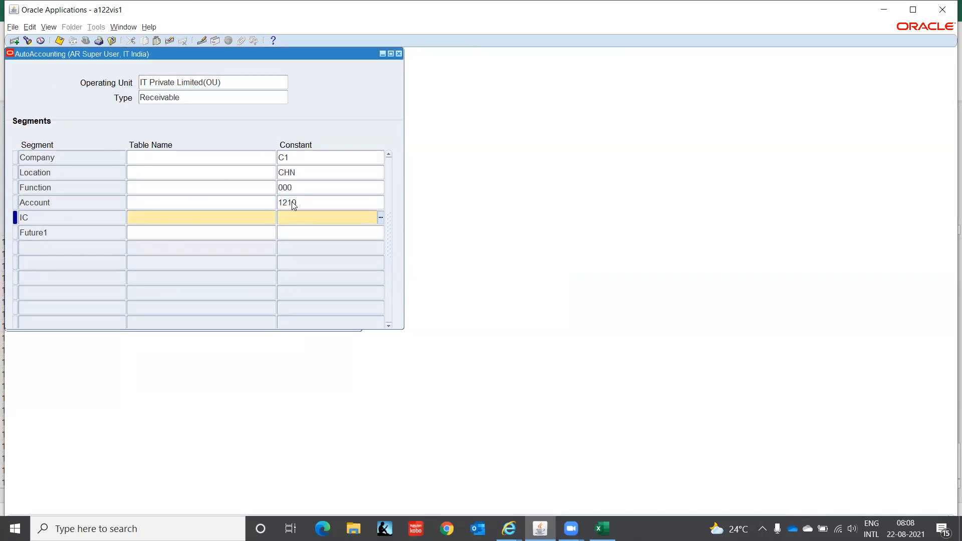
Enter 00 for IC and 0000 for Future1, then dismiss the resulting error messages.
{"action": "type", "text": "00"}
{"action": "key", "text": "Down"}
{"action": "type", "text": "000"}
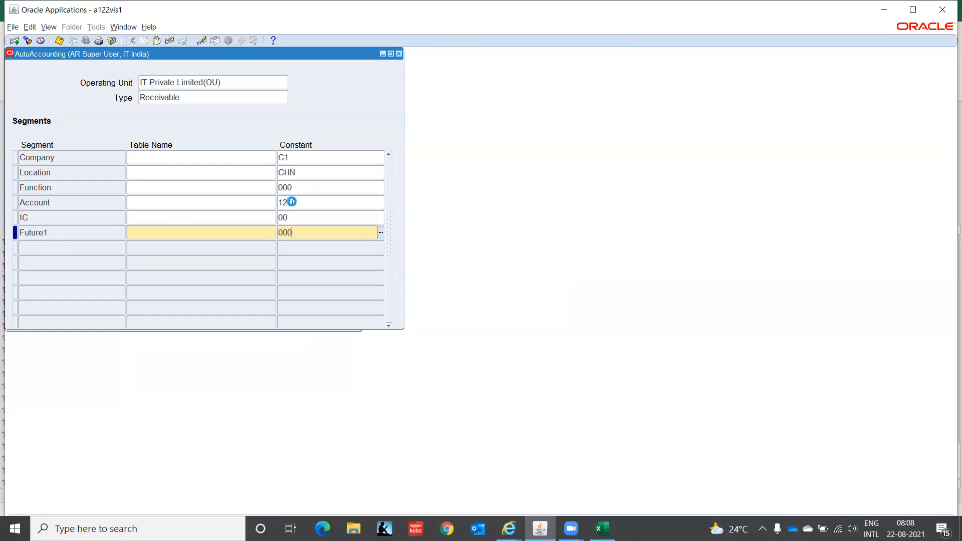
{"action": "type", "text": "0"}
{"action": "key", "text": "Down"}
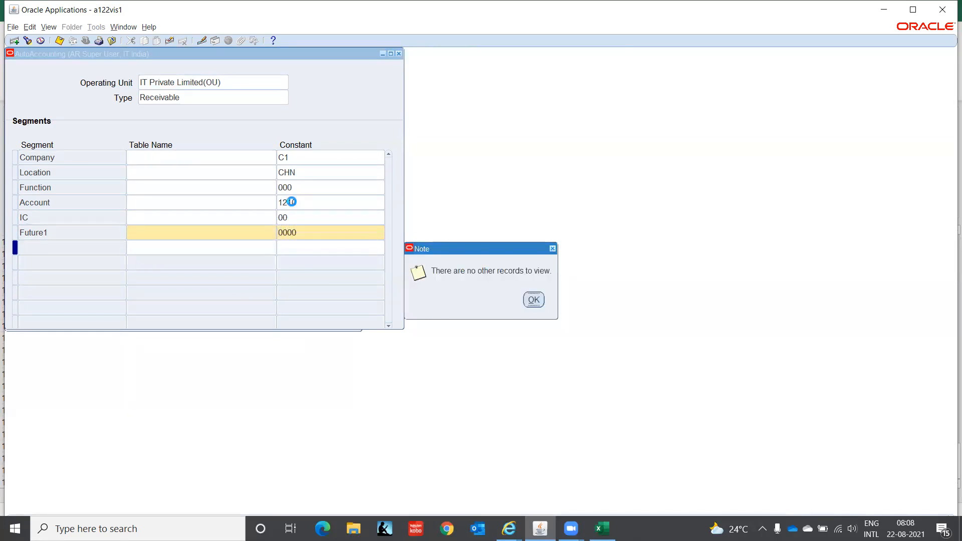
{"action": "key", "text": "Return"}
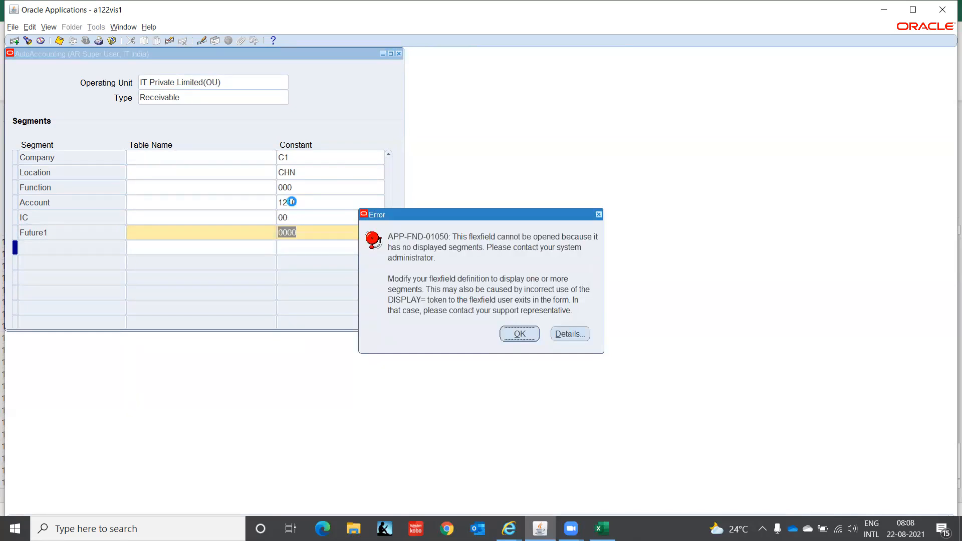
{"action": "key", "text": "Return"}
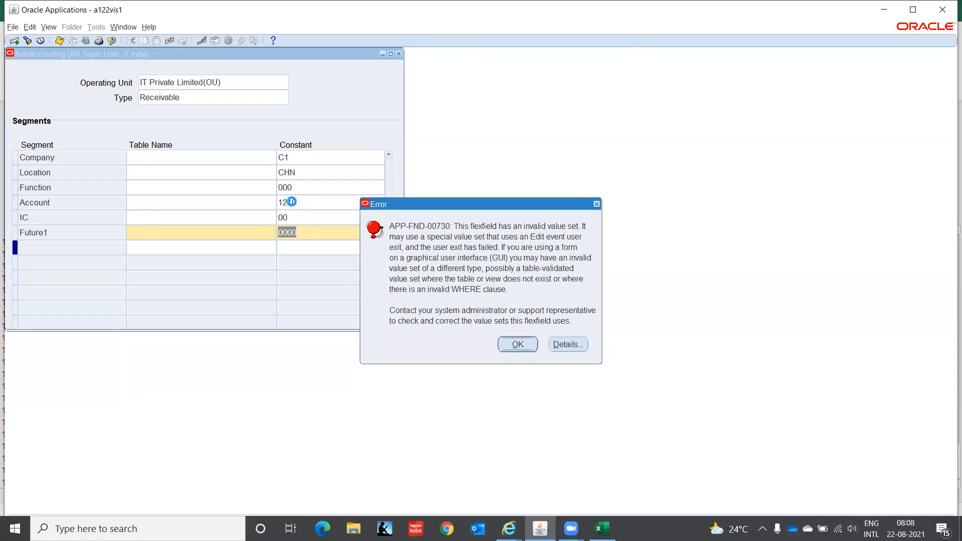
{"action": "key", "text": "Return"}
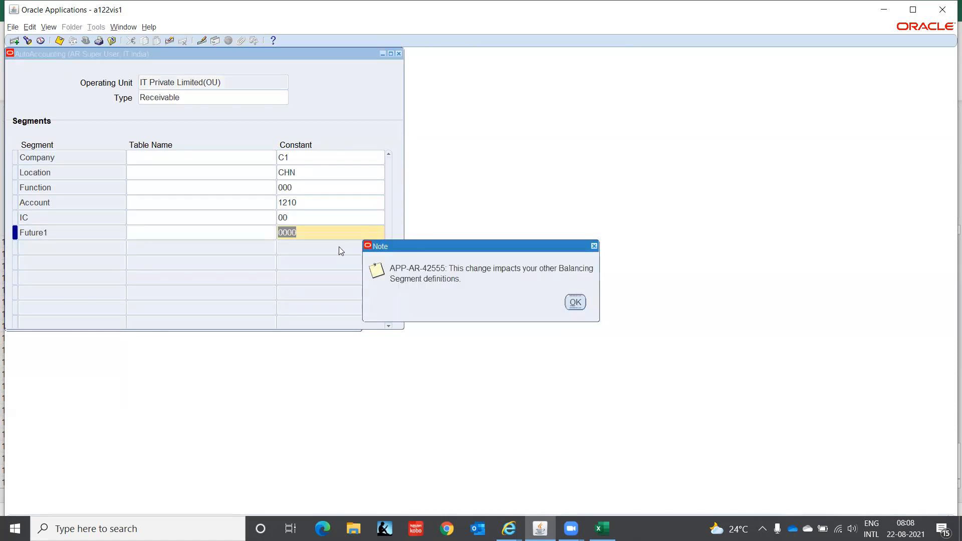
Acknowledge the balancing segment note and start a new AutoAccounting record of type Revenue.
{"action": "left_click", "coordinate": [576, 304]}
{"action": "left_click", "coordinate": [201, 96]}
{"action": "key", "text": "Down"}
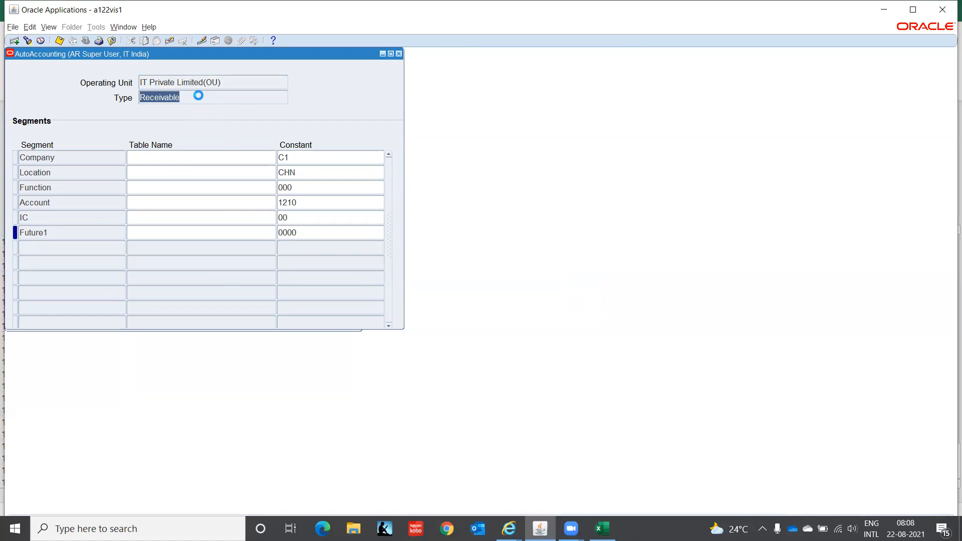
{"action": "left_click", "coordinate": [201, 99]}
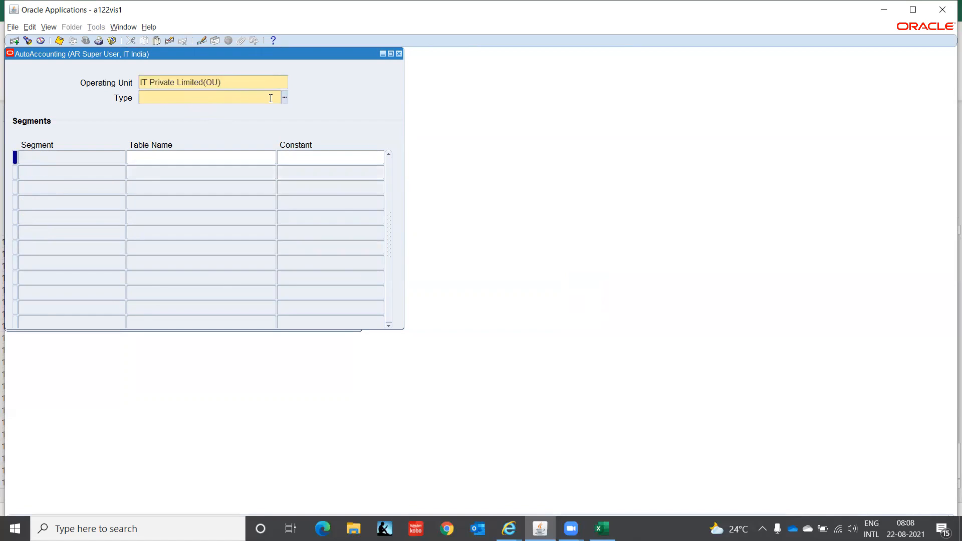
{"action": "left_click", "coordinate": [285, 98]}
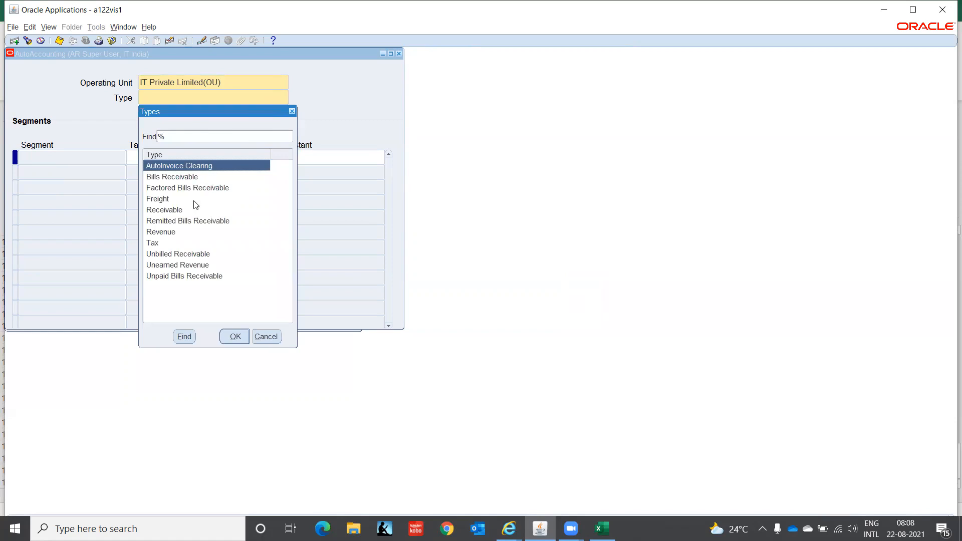
{"action": "left_click", "coordinate": [173, 234]}
{"action": "left_click", "coordinate": [232, 338]}
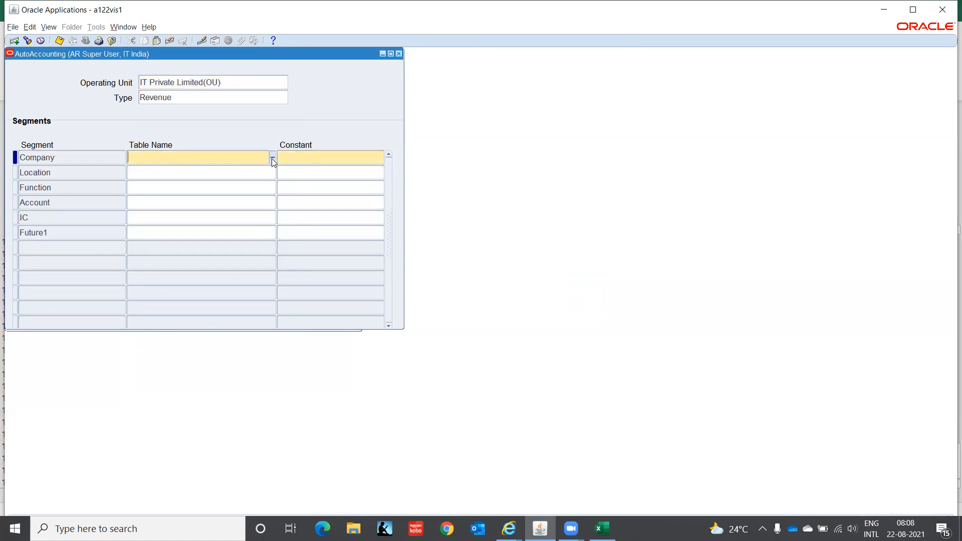
Set Standard Lines as the table name for the Company and Location segments.
{"action": "left_click", "coordinate": [272, 159]}
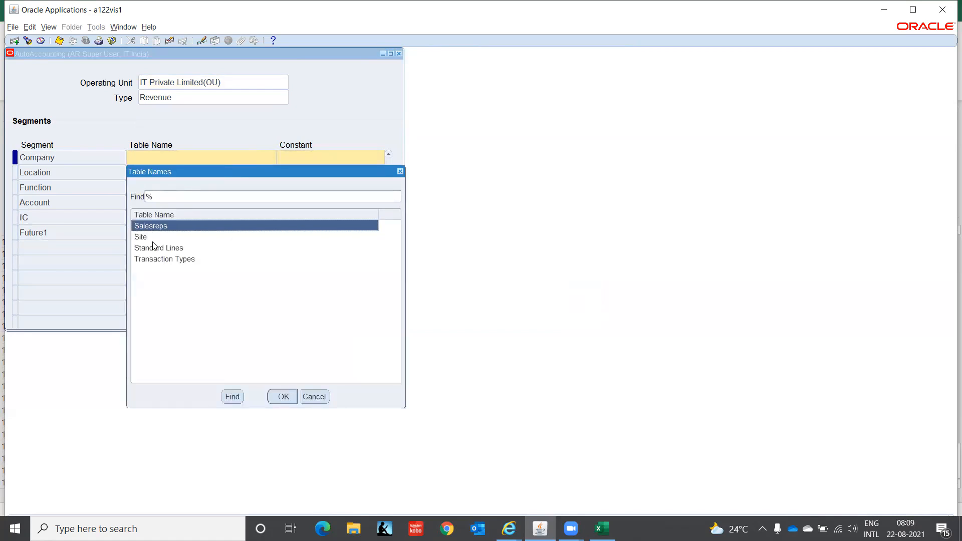
{"action": "left_click", "coordinate": [158, 248]}
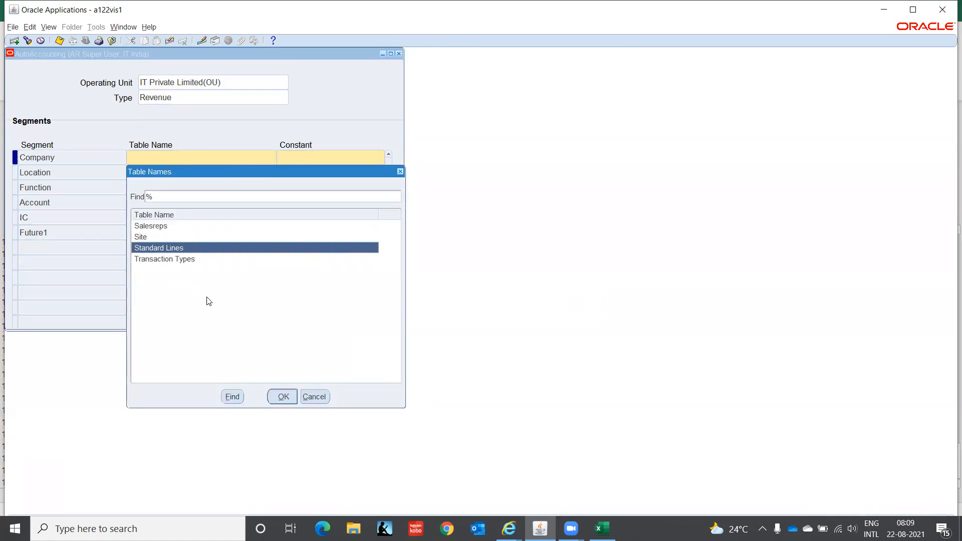
{"action": "left_click", "coordinate": [280, 396]}
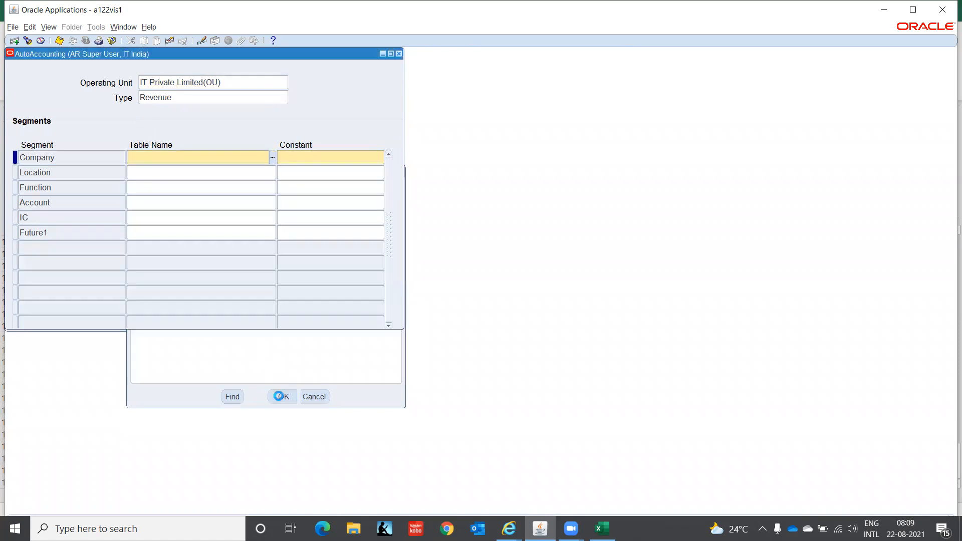
{"action": "left_click", "coordinate": [226, 169]}
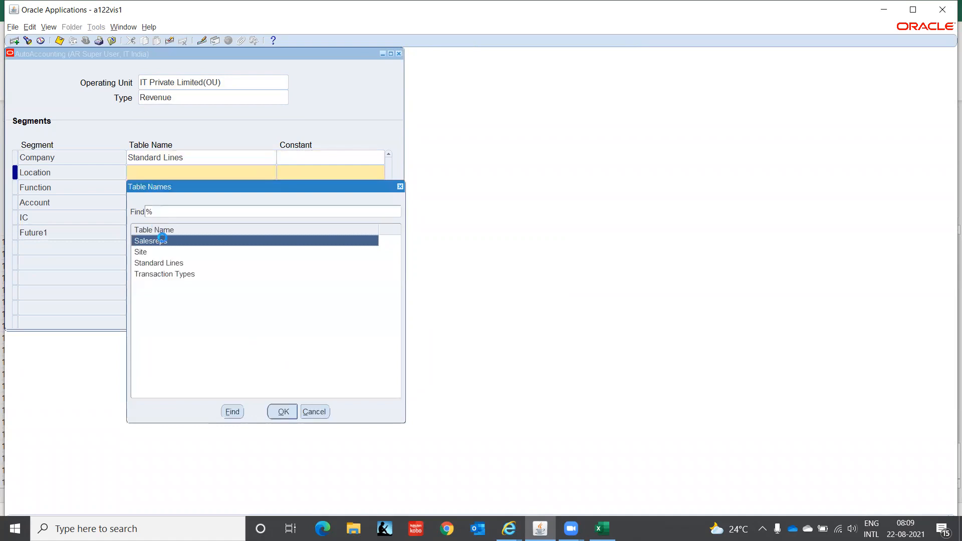
{"action": "left_click", "coordinate": [173, 263]}
{"action": "left_click", "coordinate": [282, 412]}
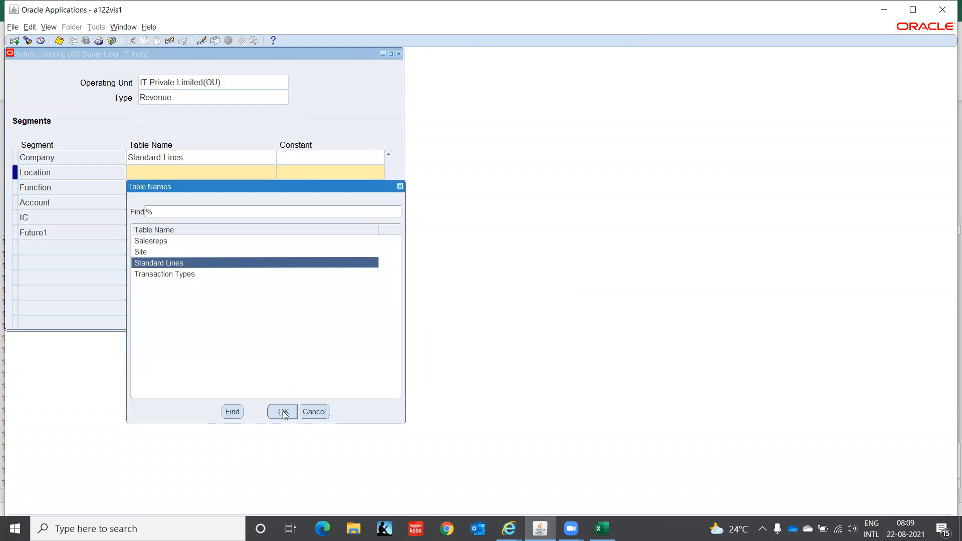
Fill in Standard Lines for the Function, Account, IC and Future1 segments.
{"action": "left_click", "coordinate": [172, 186]}
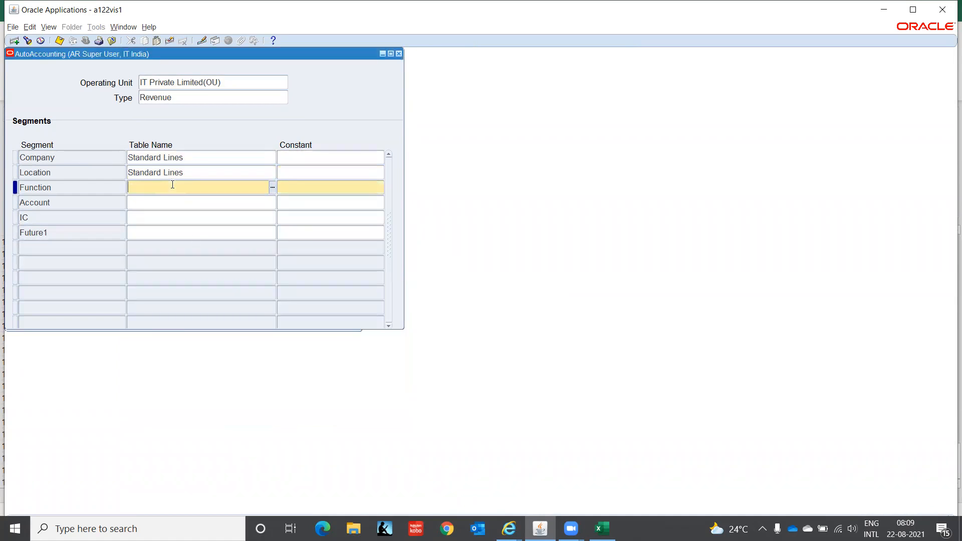
{"action": "type", "text": "St"}
{"action": "key", "text": "Tab"}
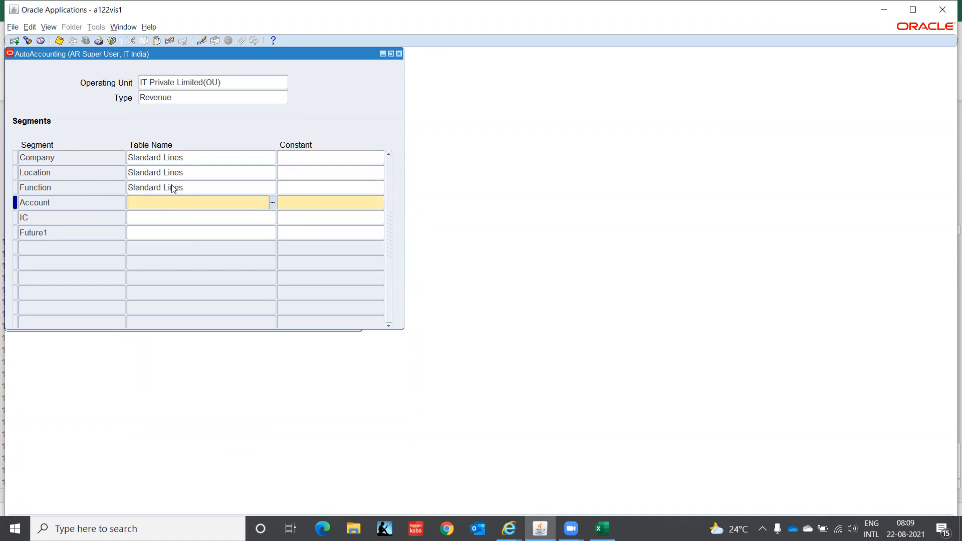
{"action": "type", "text": "St"}
{"action": "key", "text": "Tab"}
{"action": "type", "text": "St"}
{"action": "key", "text": "Tab"}
{"action": "type", "text": "ST"}
{"action": "key", "text": "Up"}
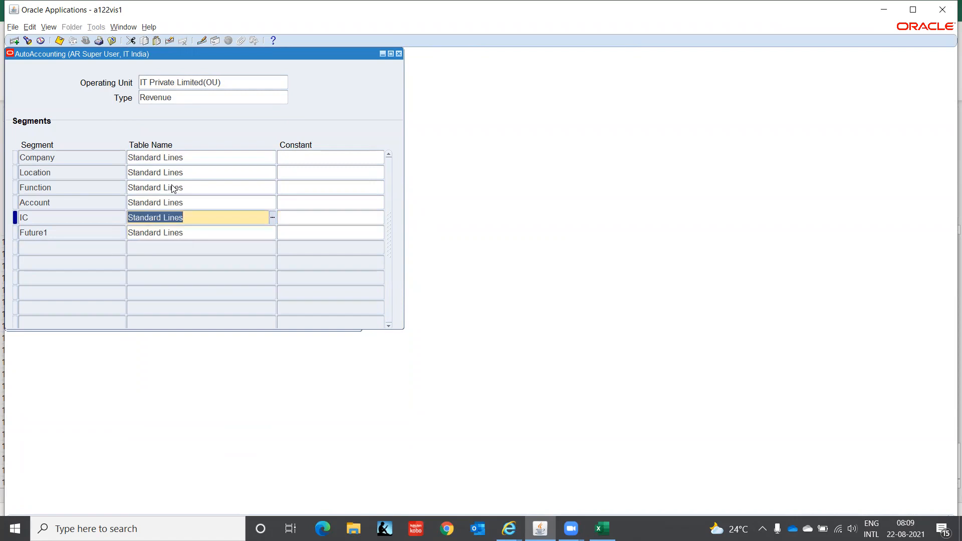
Save the Revenue AutoAccounting definition, acknowledge the balancing note and start a blank record.
{"action": "key", "text": "Down"}
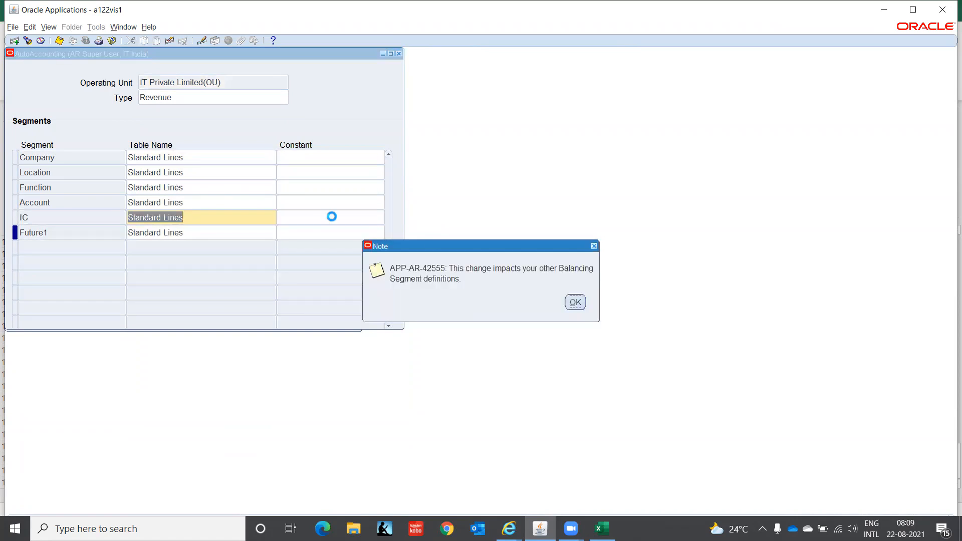
{"action": "left_click", "coordinate": [576, 303]}
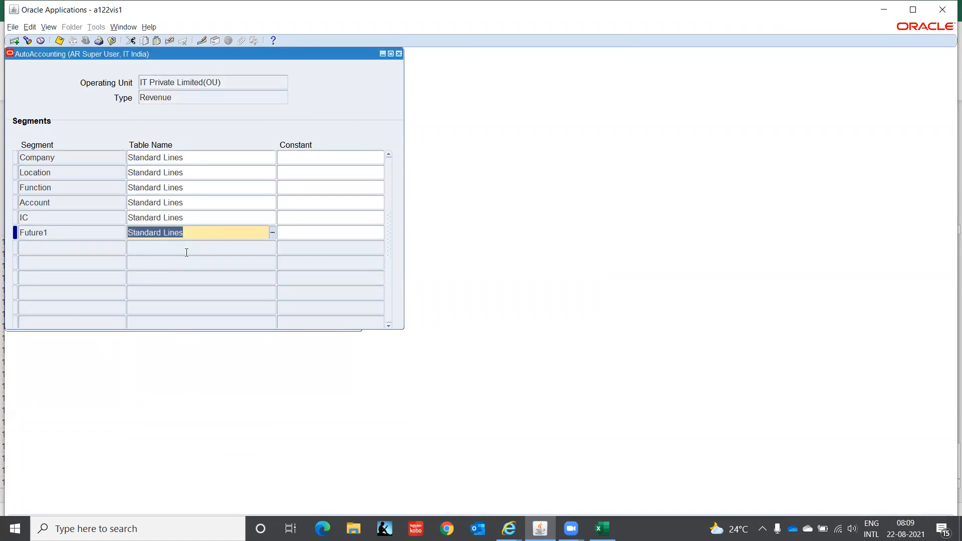
{"action": "left_click", "coordinate": [199, 97]}
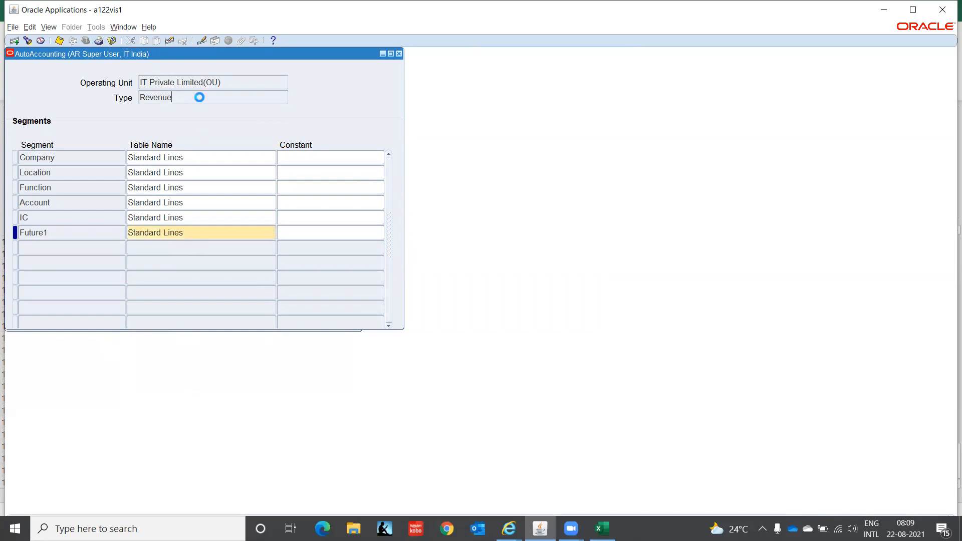
{"action": "key", "text": "Down"}
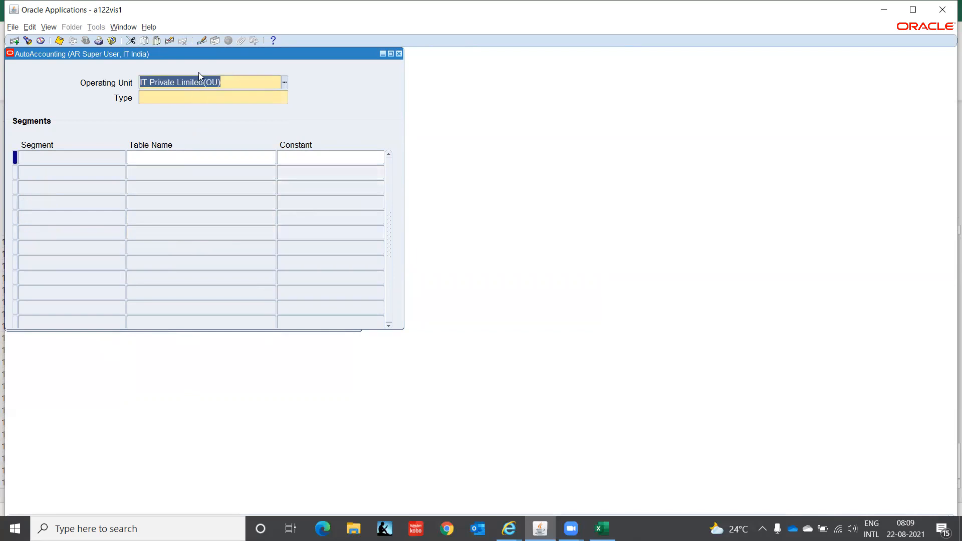
Leave the new record's type empty and close the AutoAccounting form, confirming the prompts.
{"action": "left_click", "coordinate": [212, 97]}
{"action": "left_click", "coordinate": [285, 99]}
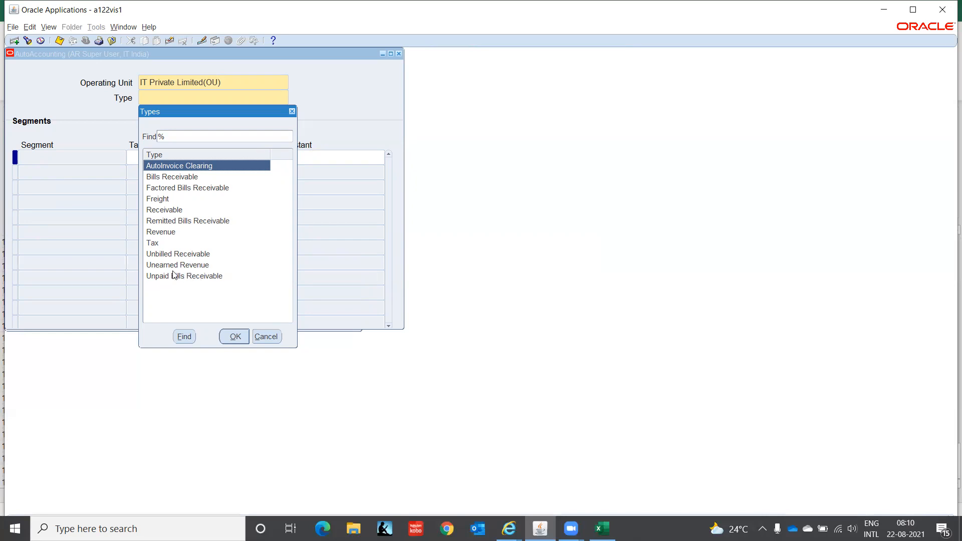
{"action": "left_click", "coordinate": [263, 336]}
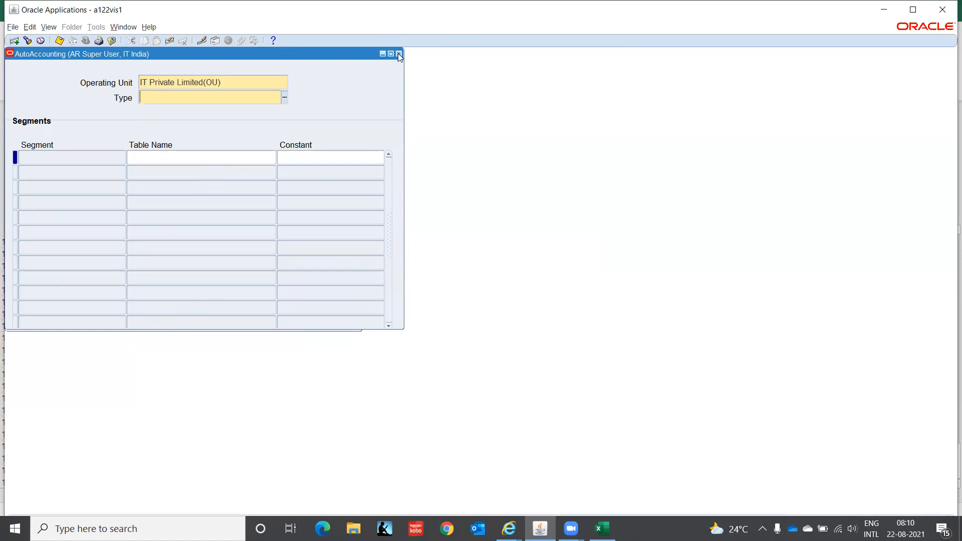
{"action": "left_click", "coordinate": [398, 53]}
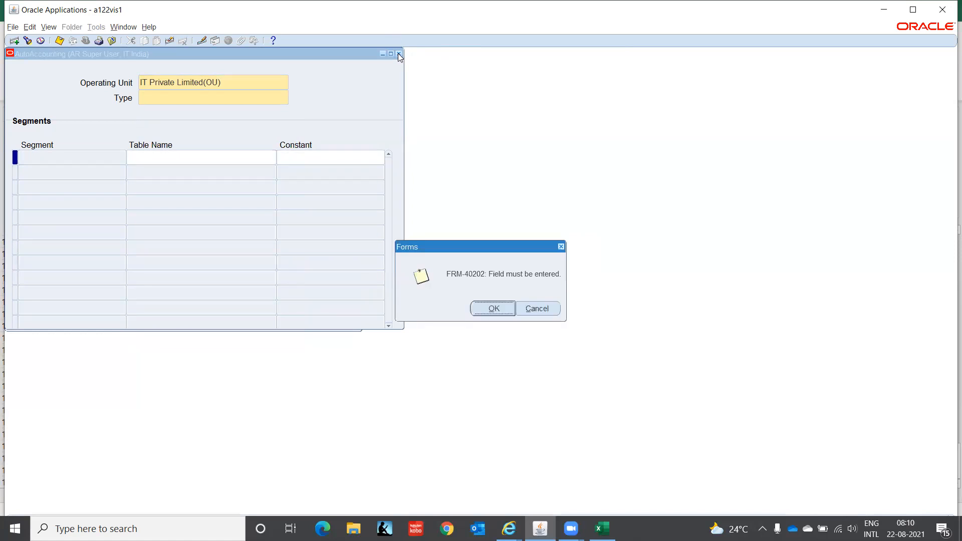
{"action": "left_click", "coordinate": [494, 309]}
{"action": "left_click", "coordinate": [495, 311]}
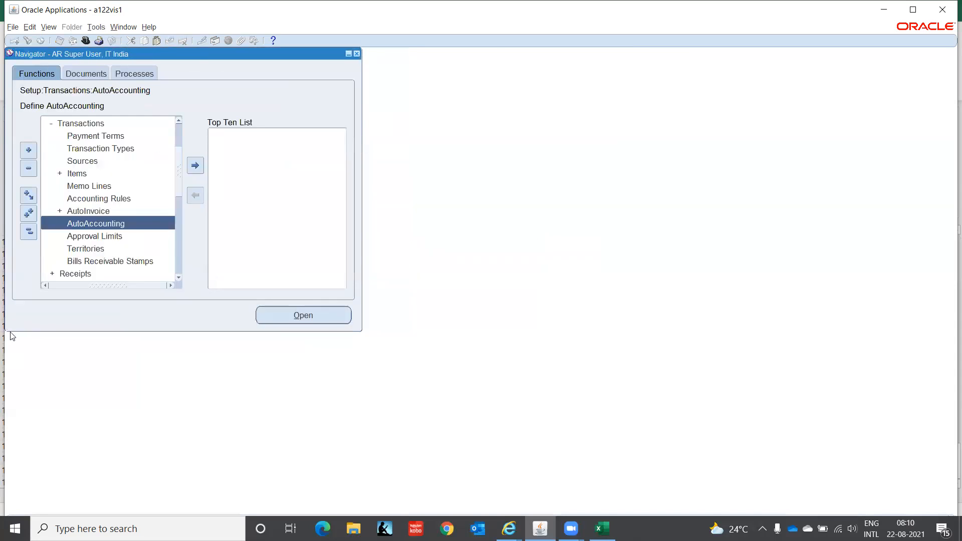
Bring up the Excel worksheet listing the Accounts Receivable setup steps.
{"action": "left_click", "coordinate": [178, 278]}
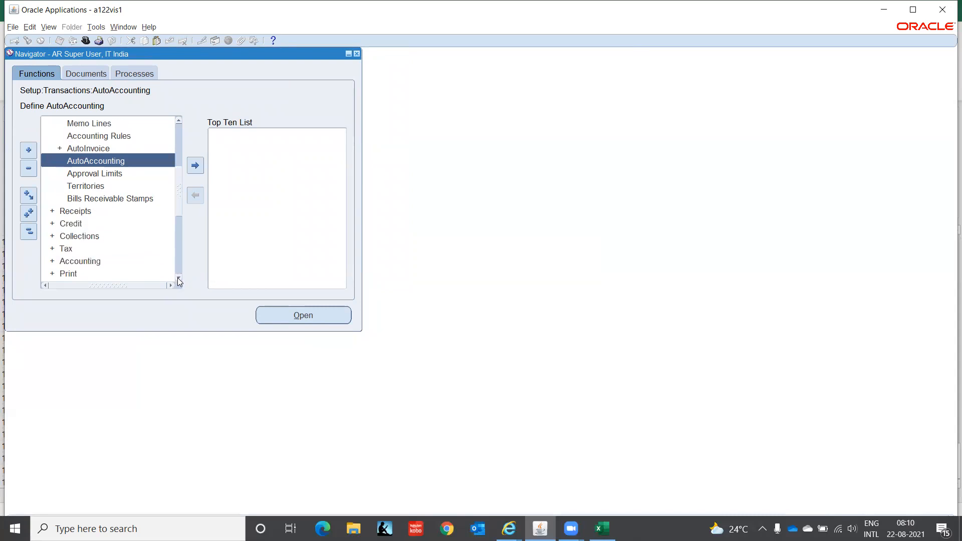
{"action": "left_click", "coordinate": [178, 278]}
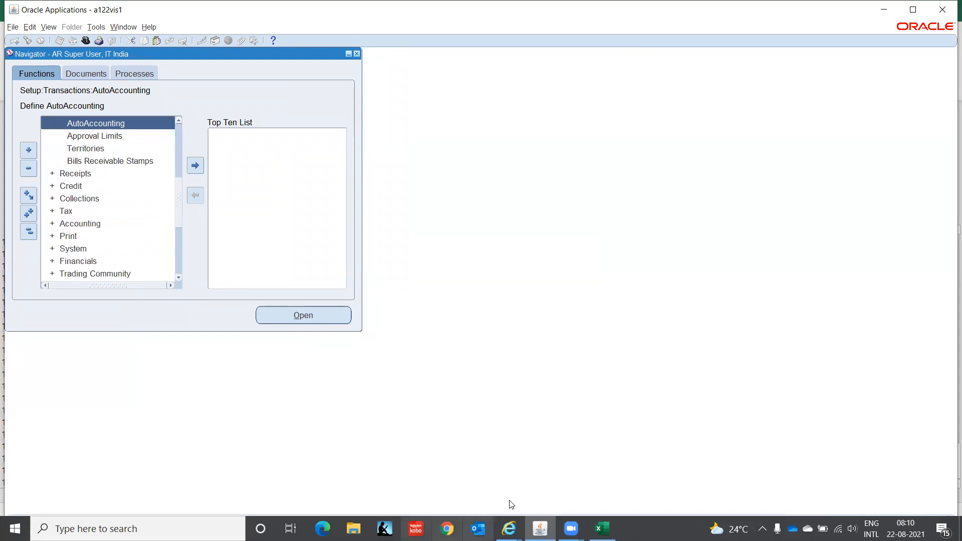
{"action": "left_click", "coordinate": [603, 527]}
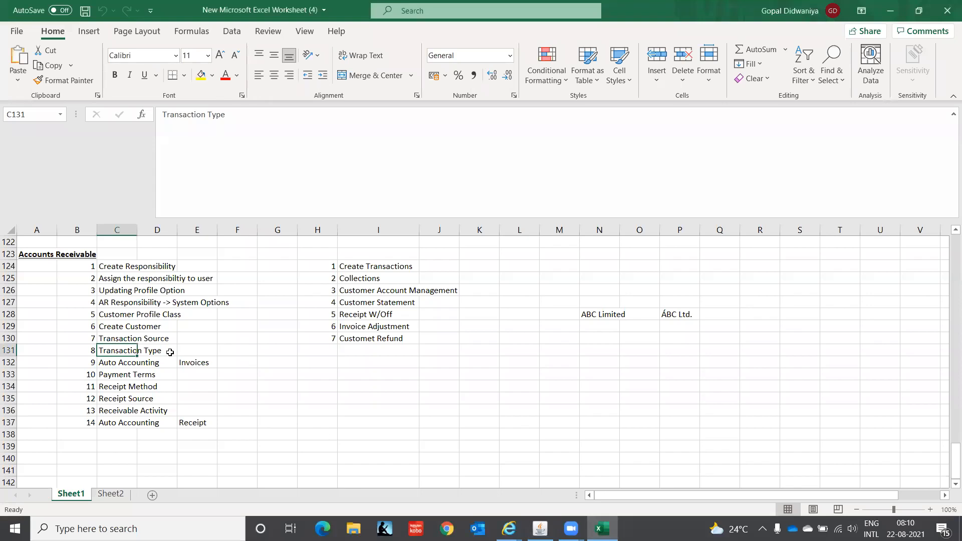
{"action": "left_click", "coordinate": [123, 363]}
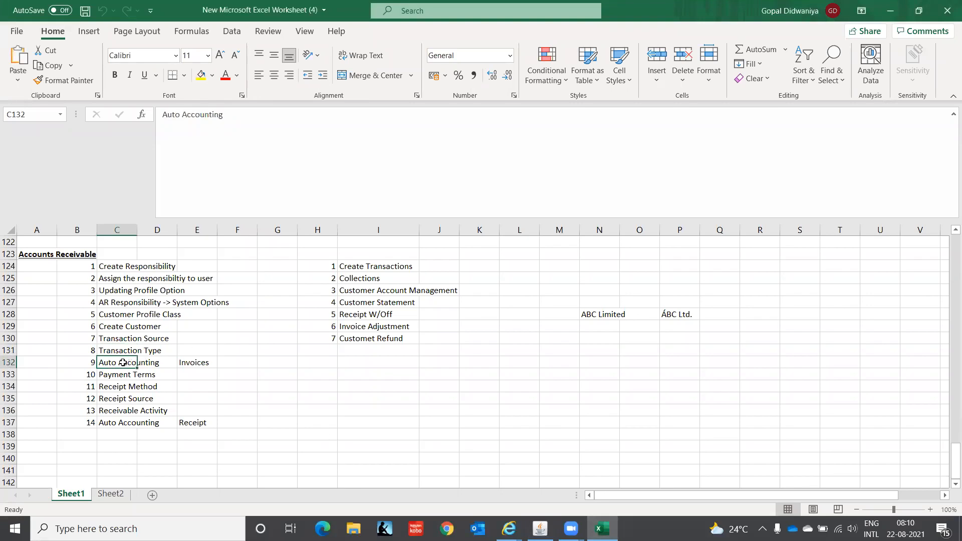
{"action": "left_click", "coordinate": [111, 377]}
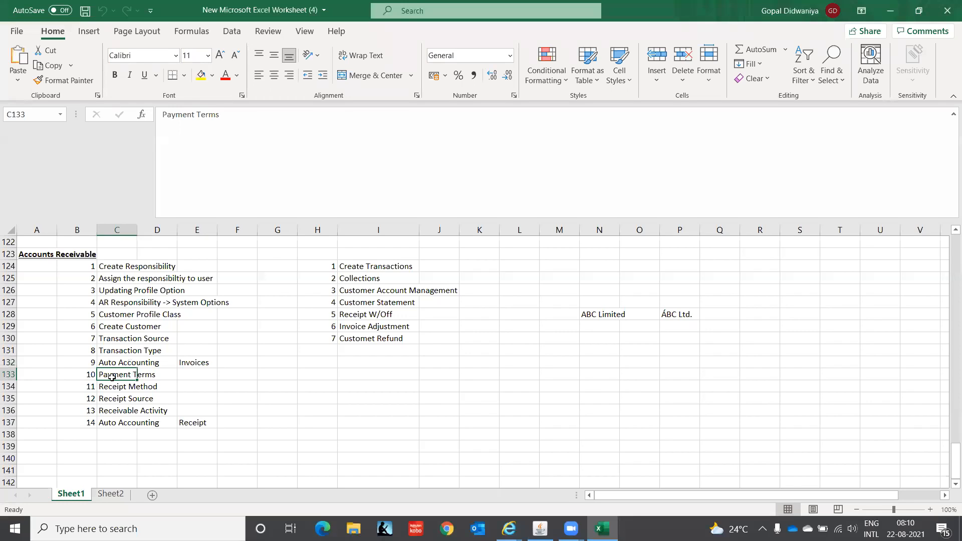
{"action": "left_click", "coordinate": [381, 266]}
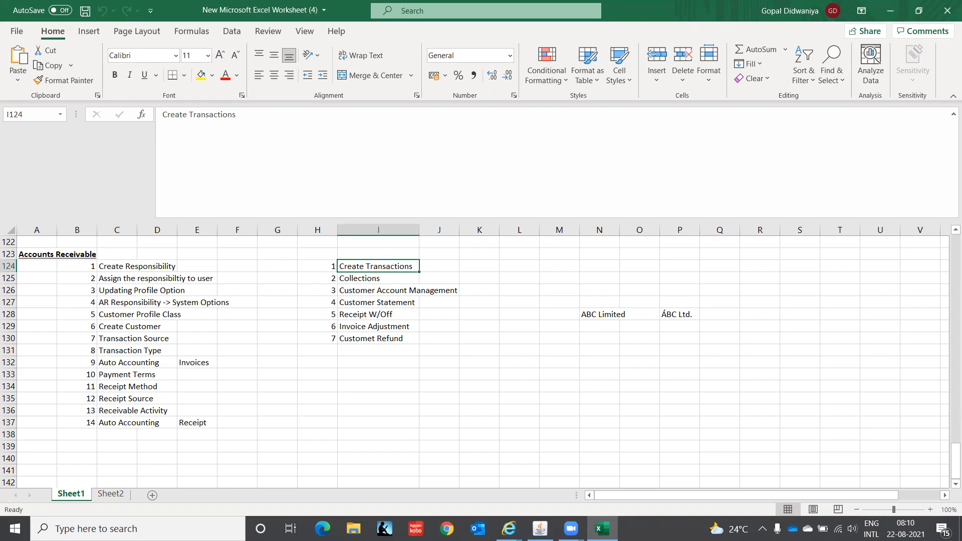
{"action": "left_click", "coordinate": [540, 528]}
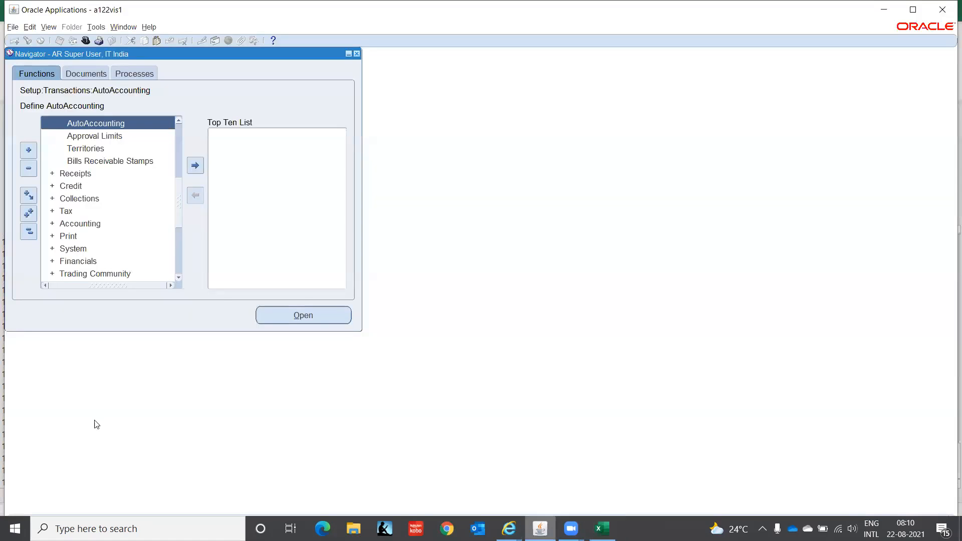
Collapse the Navigator and open Open/Close Accounting Periods by filtering the function list.
{"action": "left_click", "coordinate": [29, 232]}
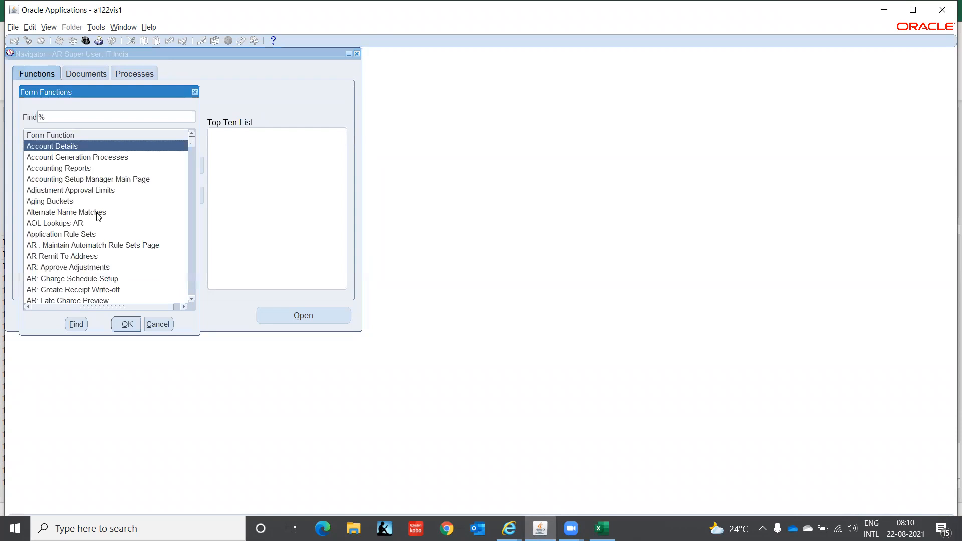
{"action": "type", "text": "p"}
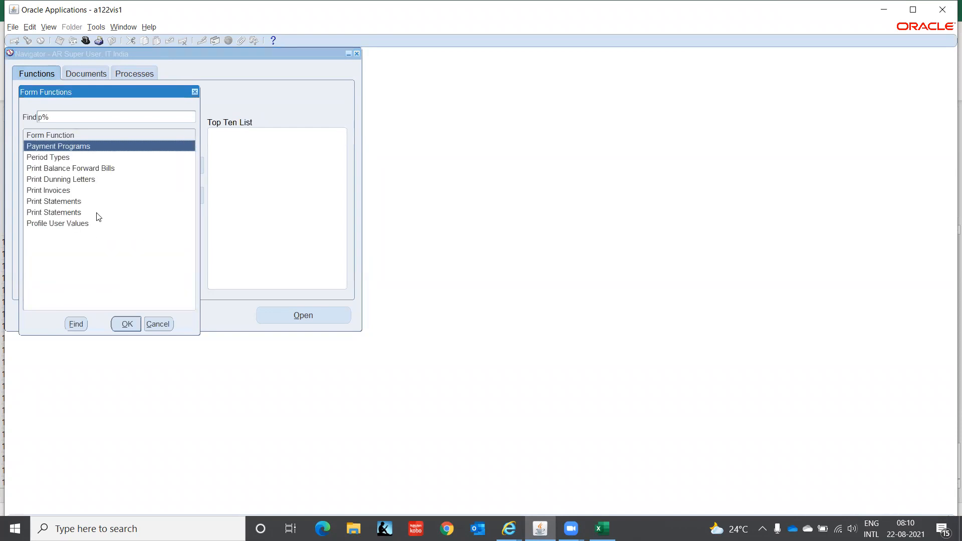
{"action": "key", "text": "Down"}
{"action": "key", "text": "Down"}
{"action": "key", "text": "Down"}
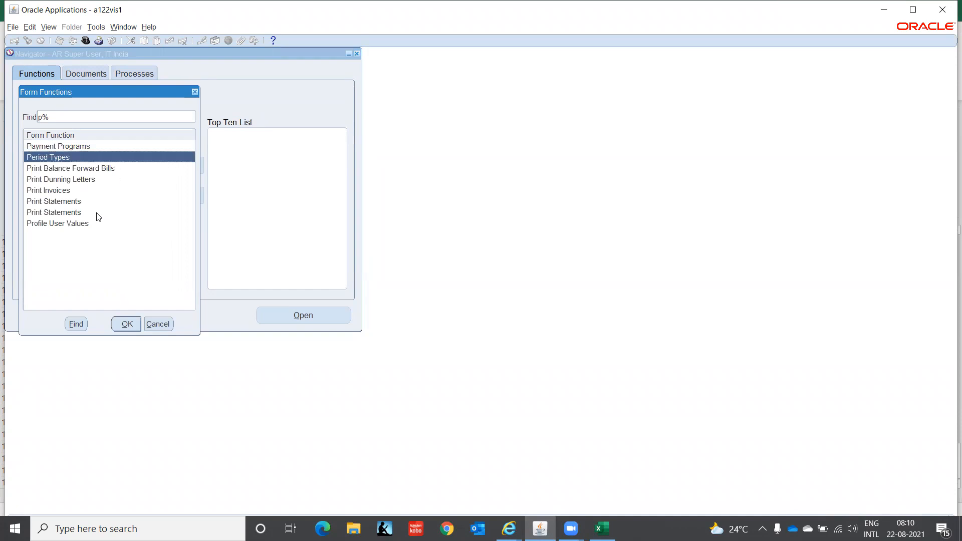
{"action": "key", "text": "Down"}
{"action": "key", "text": "Down"}
{"action": "key", "text": "Down"}
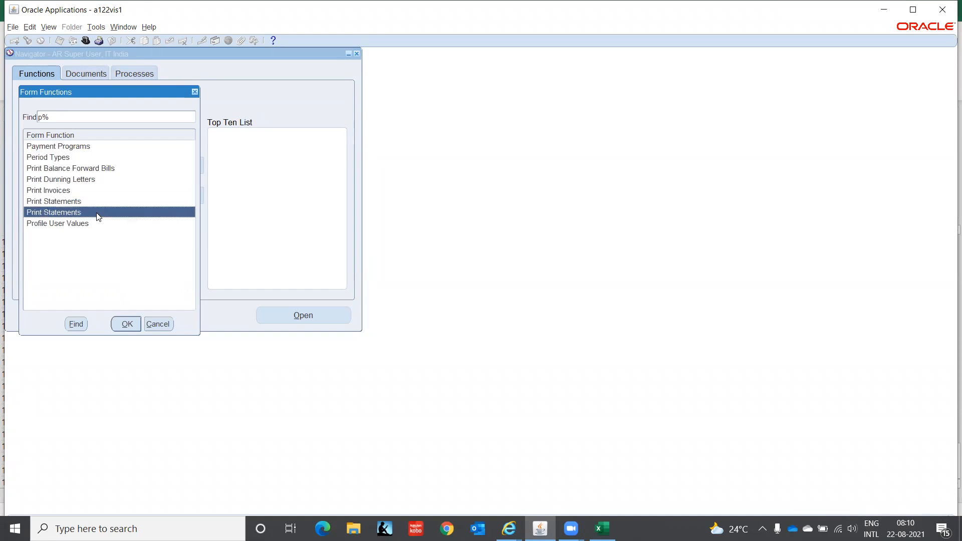
{"action": "key", "text": "BackSpace"}
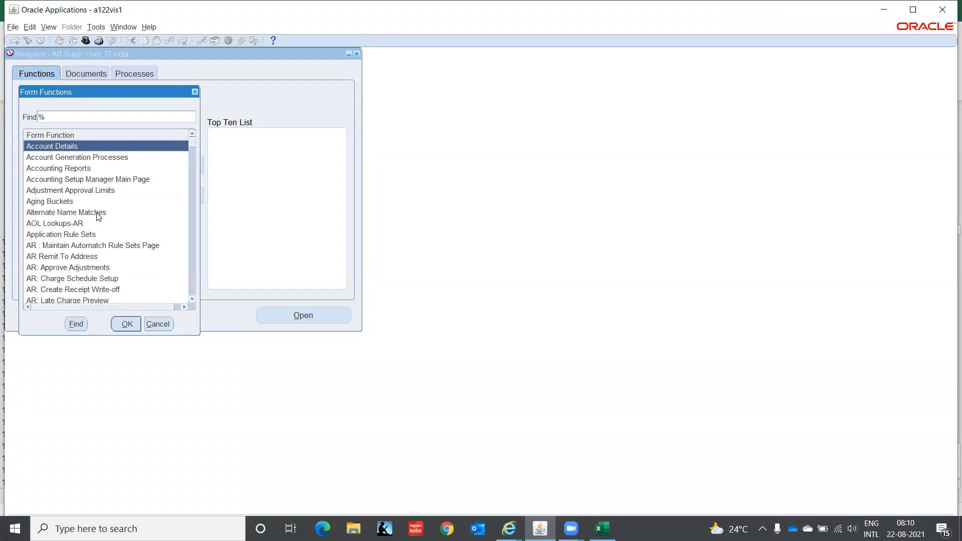
{"action": "type", "text": "o"}
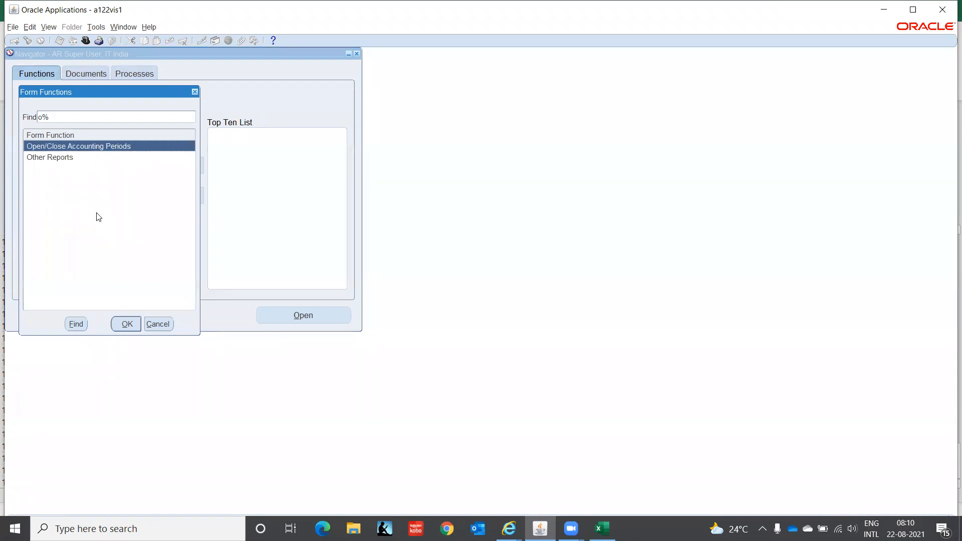
{"action": "key", "text": "Return"}
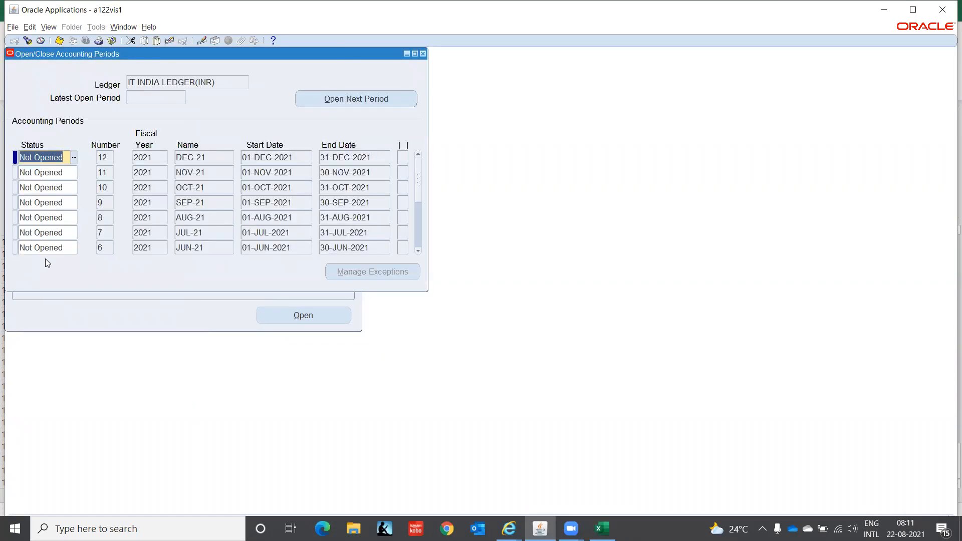
Set the AUG-21 period status to Open and close the periods form.
{"action": "left_click", "coordinate": [68, 218]}
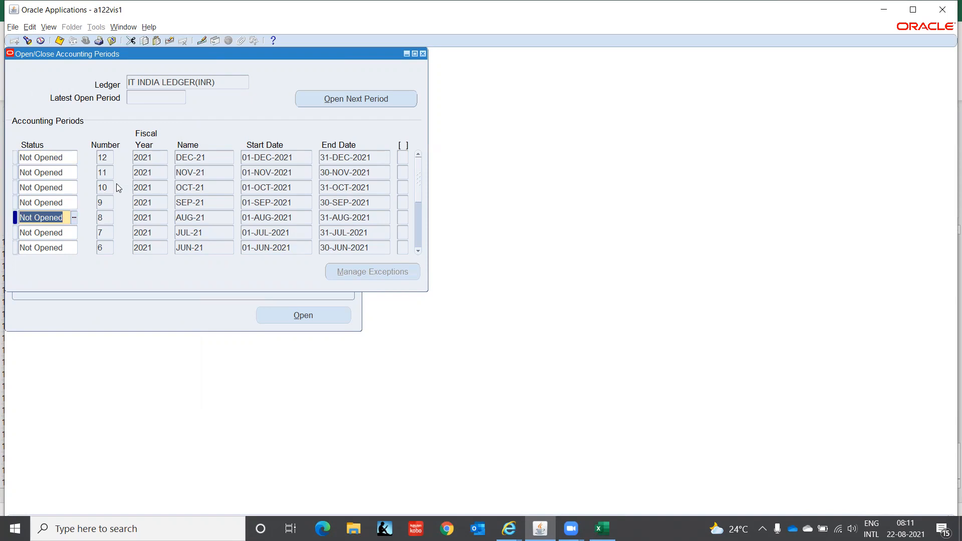
{"action": "type", "text": "O"}
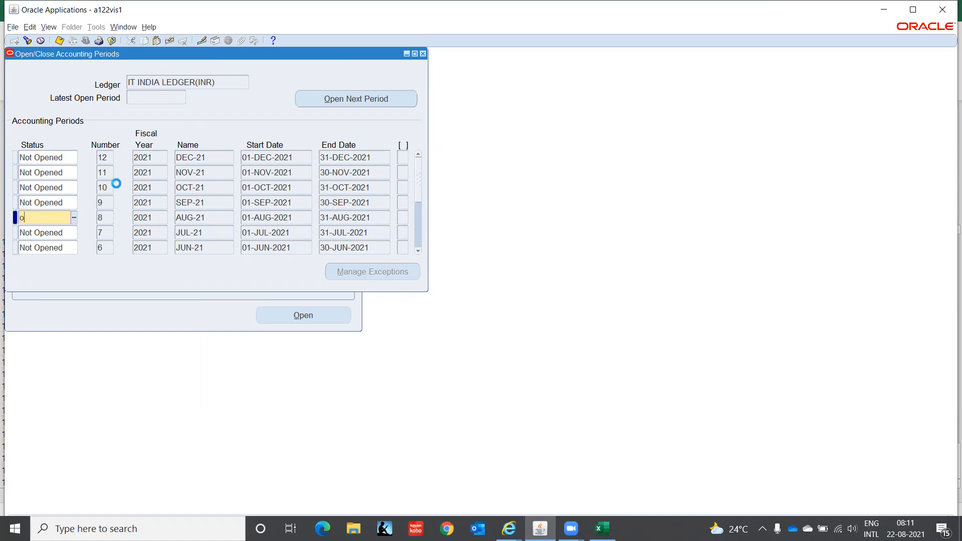
{"action": "key", "text": "Down"}
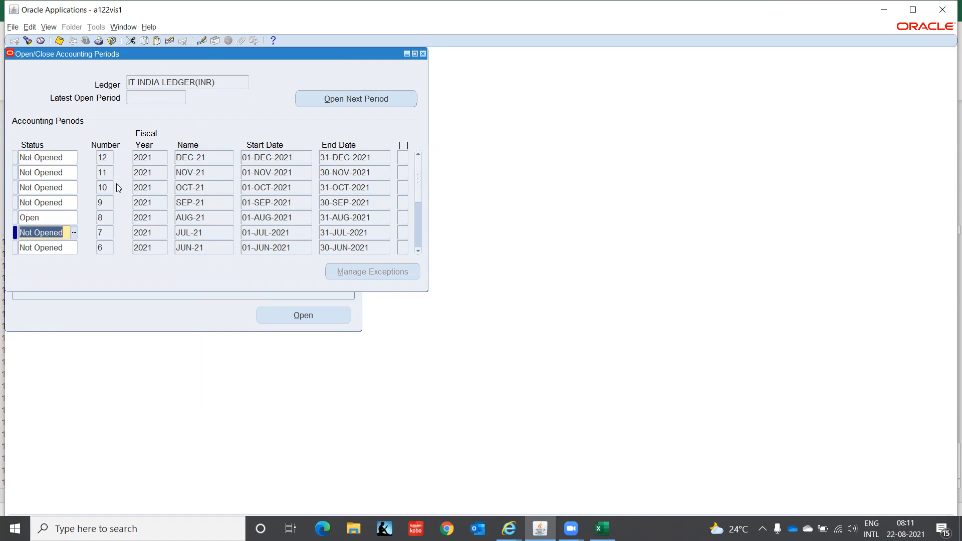
{"action": "left_click", "coordinate": [423, 54]}
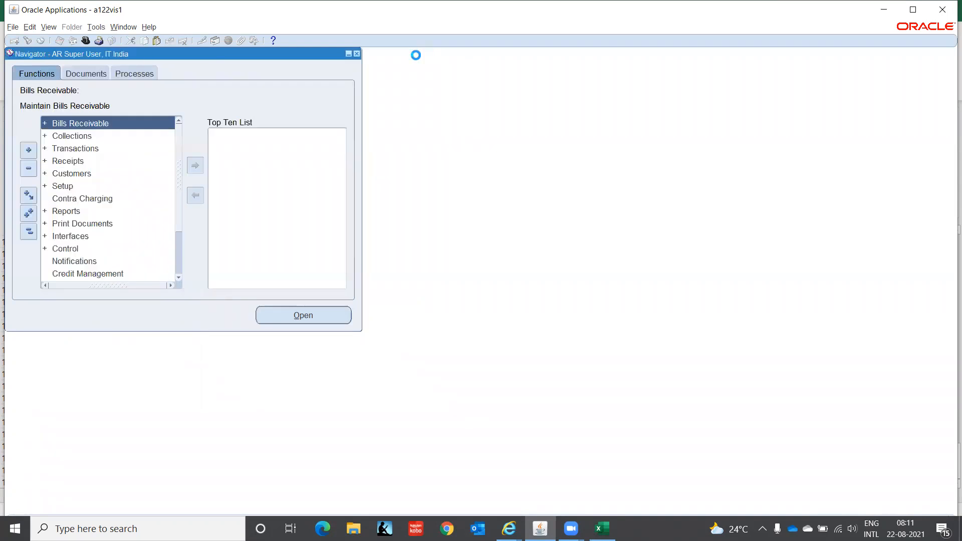
Switch to the GL Super User, IT India responsibility and open Open and Close Periods.
{"action": "left_click", "coordinate": [85, 44]}
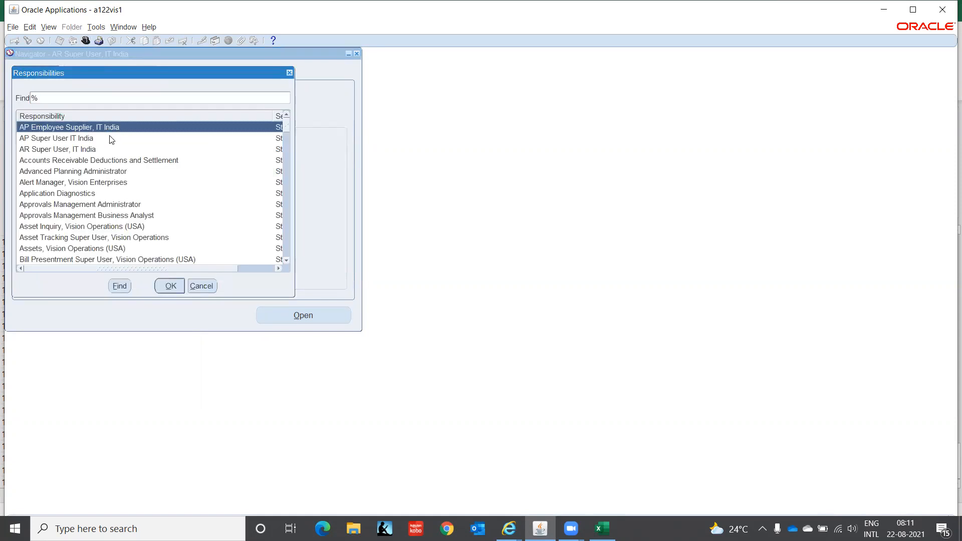
{"action": "left_click", "coordinate": [70, 249]}
{"action": "type", "text": "g"}
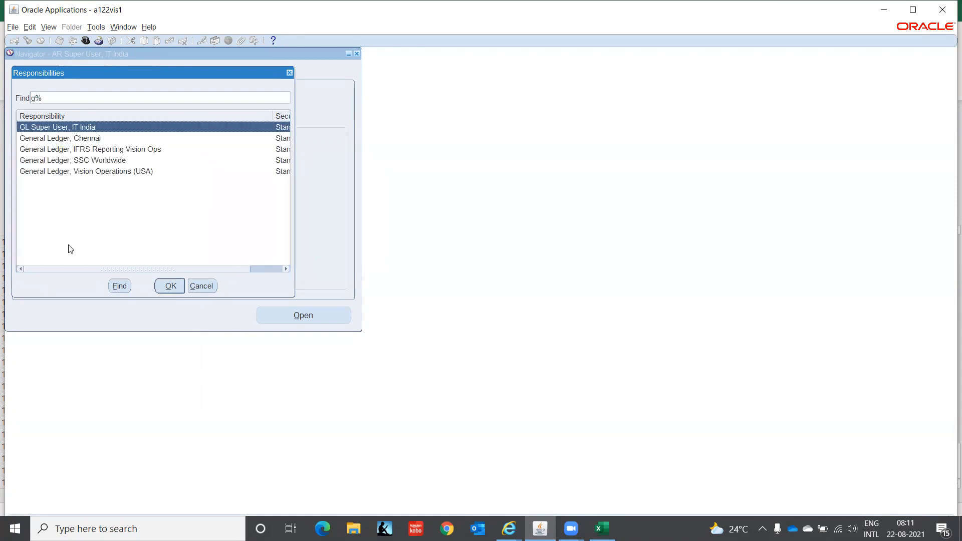
{"action": "key", "text": "Return"}
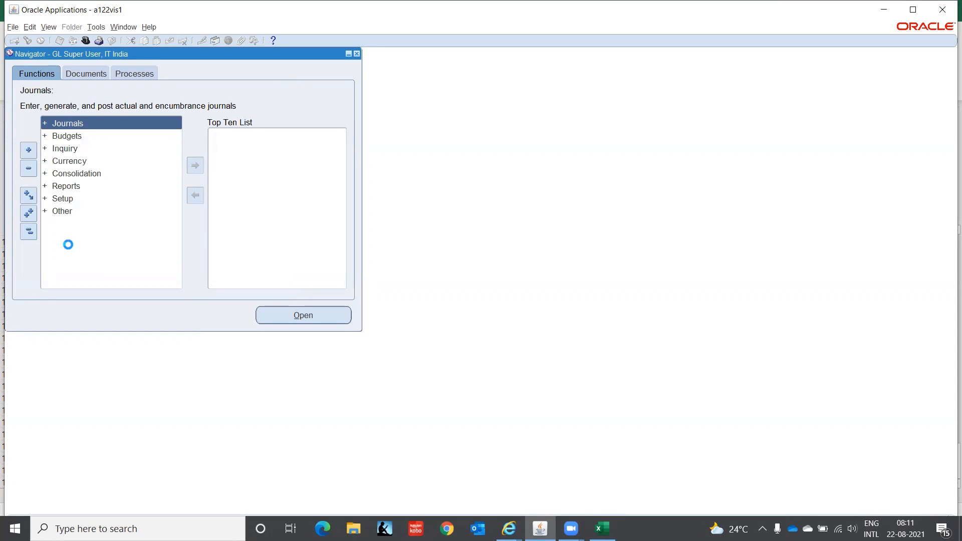
{"action": "key", "text": "Return"}
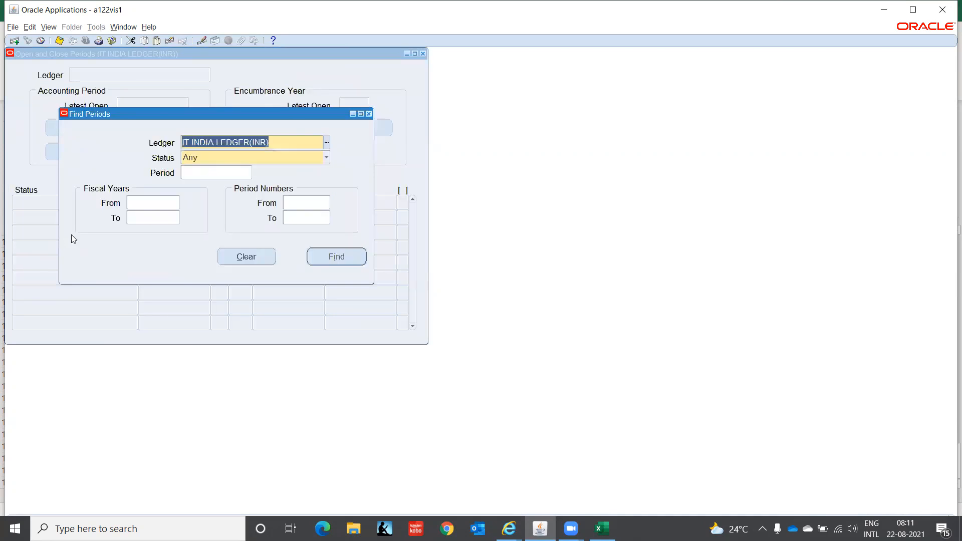
{"action": "left_click", "coordinate": [356, 256]}
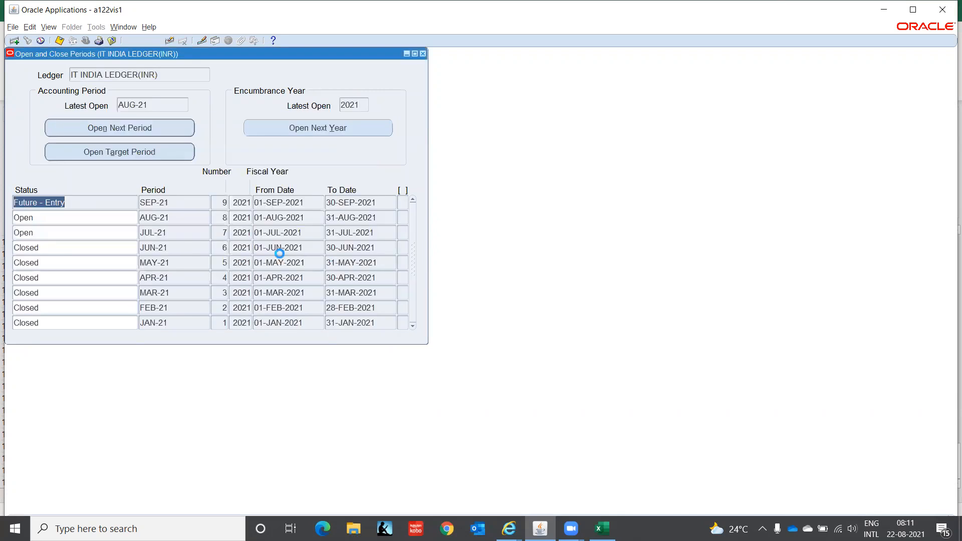
{"action": "left_click", "coordinate": [75, 214]}
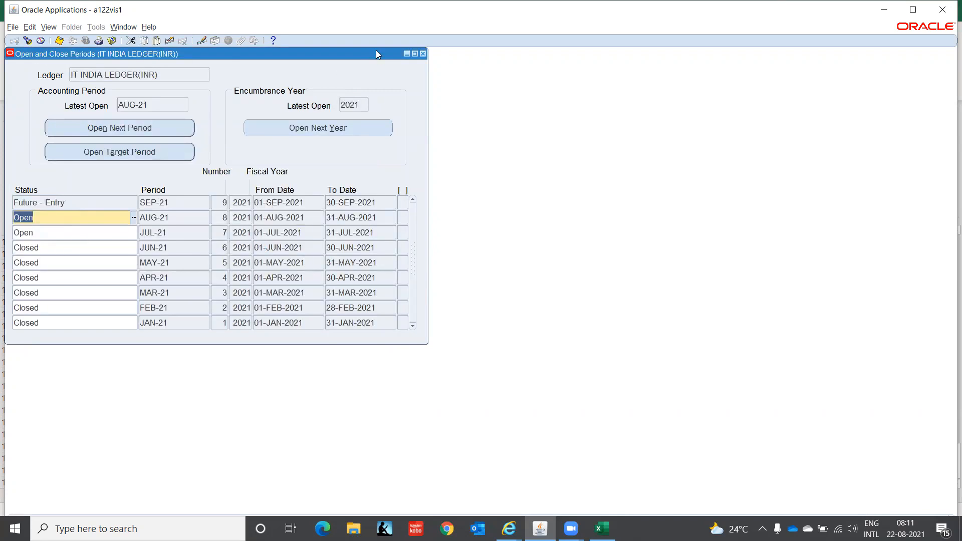
{"action": "left_click", "coordinate": [423, 54]}
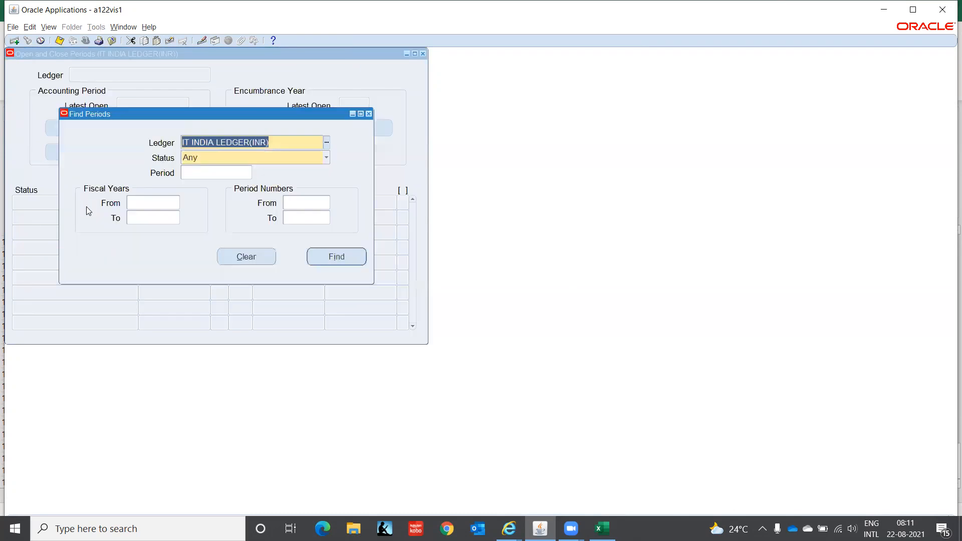
{"action": "key", "text": "ctrl+l"}
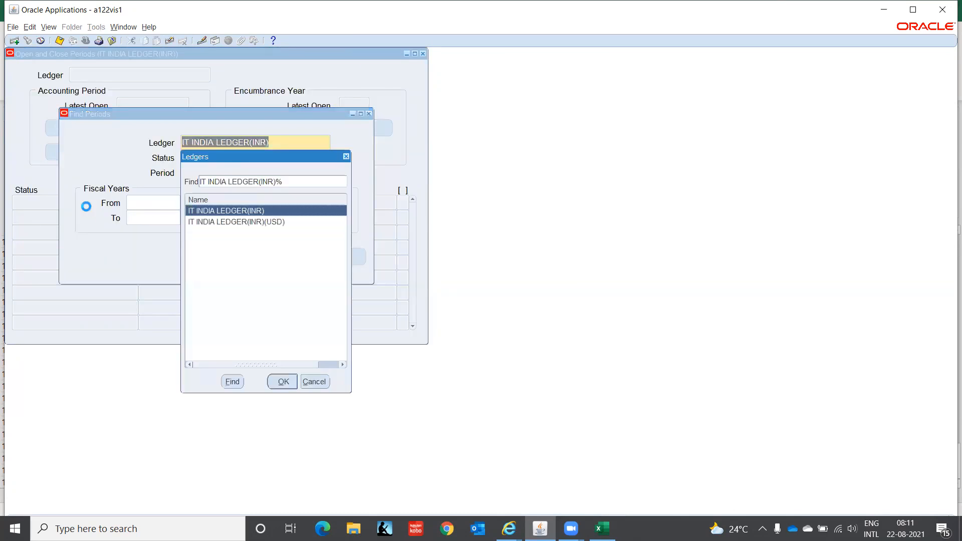
{"action": "key", "text": "Down"}
{"action": "key", "text": "Return"}
{"action": "key", "text": "Return"}
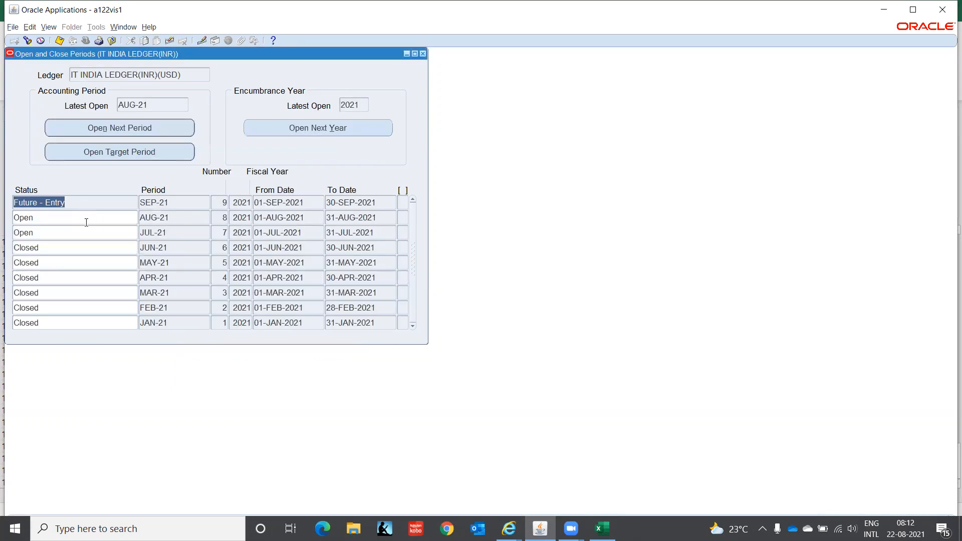
{"action": "left_click", "coordinate": [85, 221]}
{"action": "key", "text": "F4"}
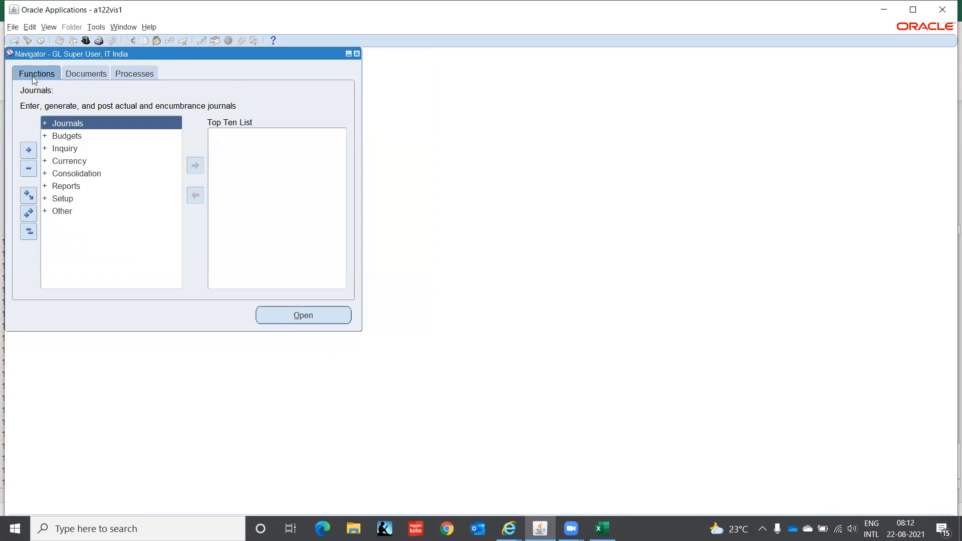
Switch the responsibility to AR Super User, IT India.
{"action": "left_click", "coordinate": [86, 40]}
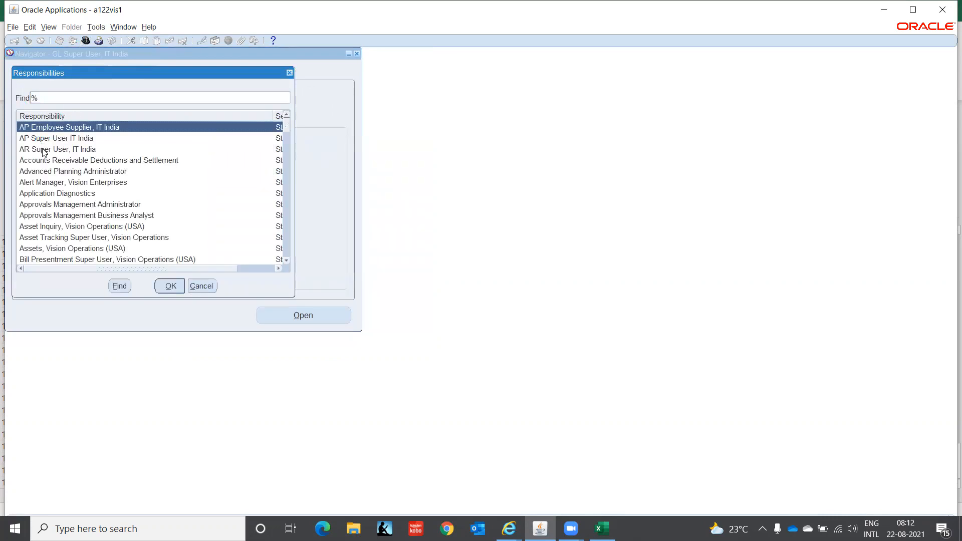
{"action": "left_click", "coordinate": [44, 150]}
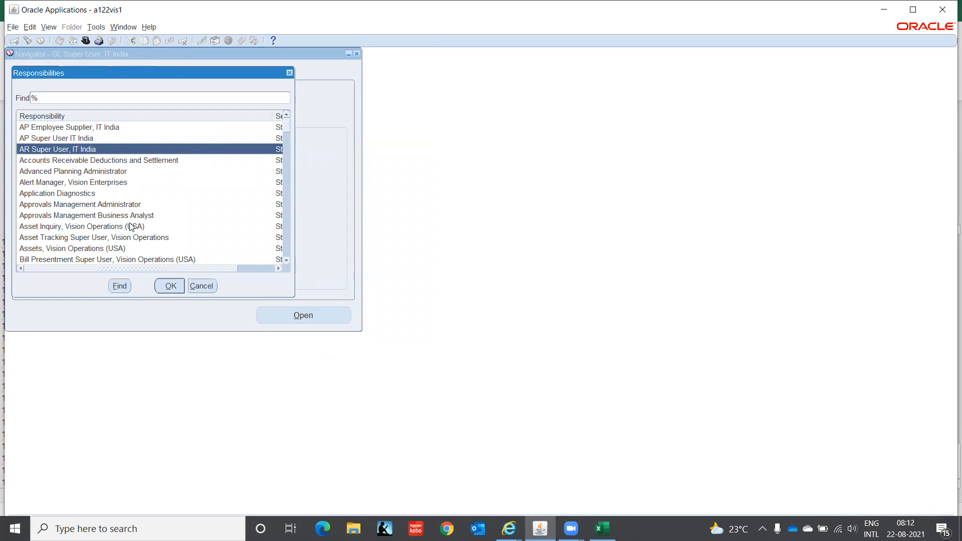
{"action": "left_click", "coordinate": [170, 287]}
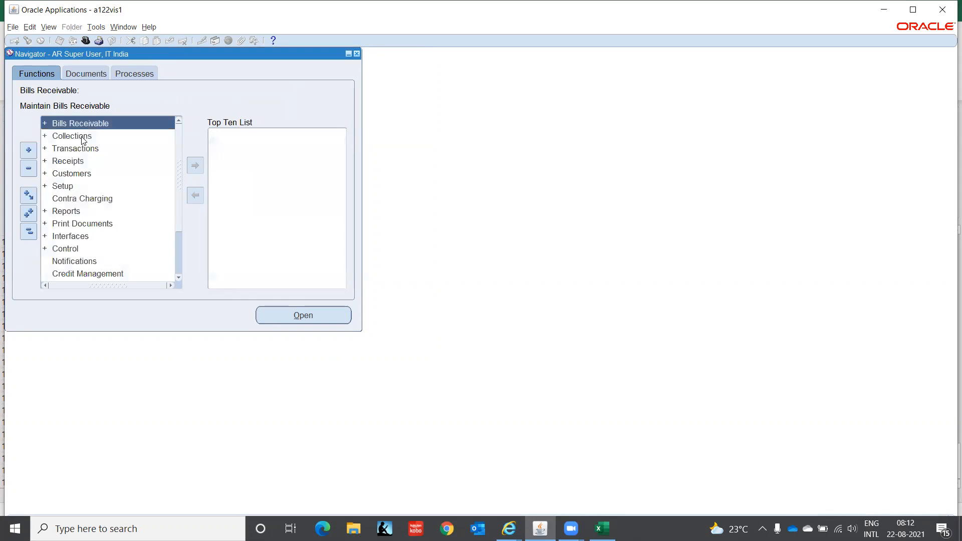
Try opening the Transactions form, reviewing and closing the ORA-01403 no data found errors.
{"action": "left_click", "coordinate": [81, 151]}
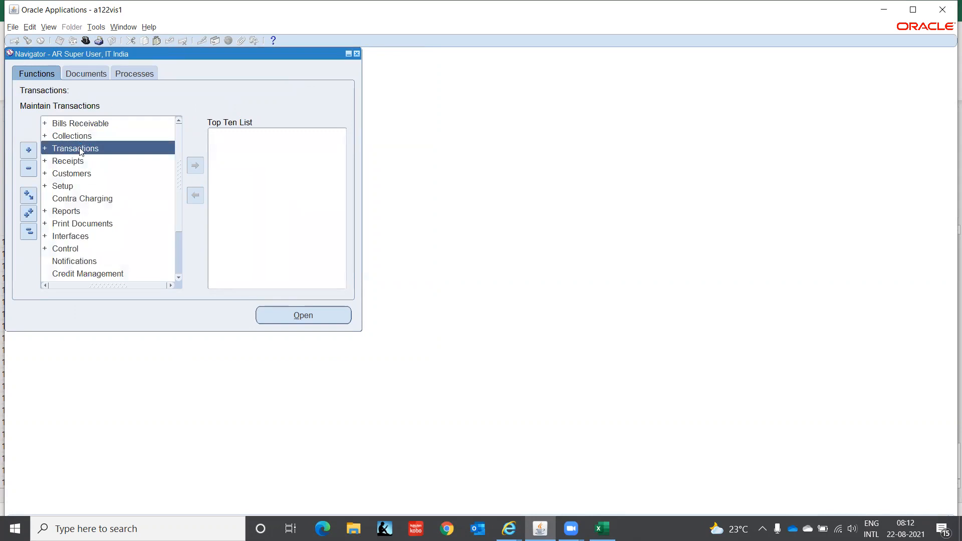
{"action": "double_click", "coordinate": [81, 151]}
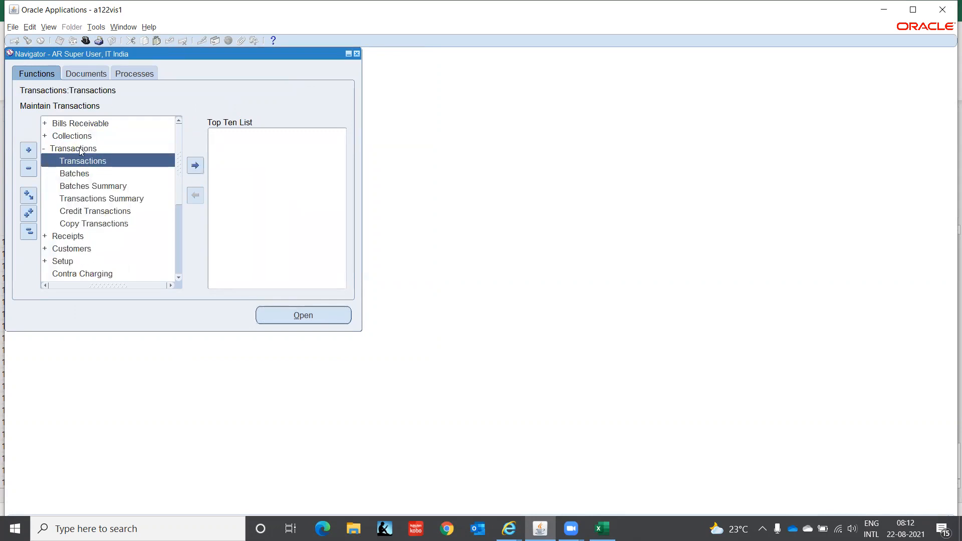
{"action": "double_click", "coordinate": [96, 161]}
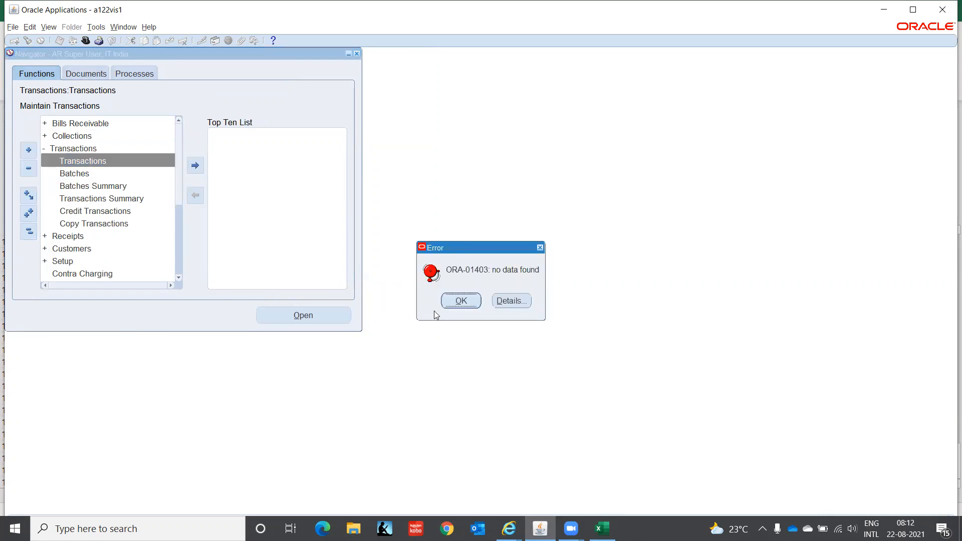
{"action": "left_click", "coordinate": [466, 301]}
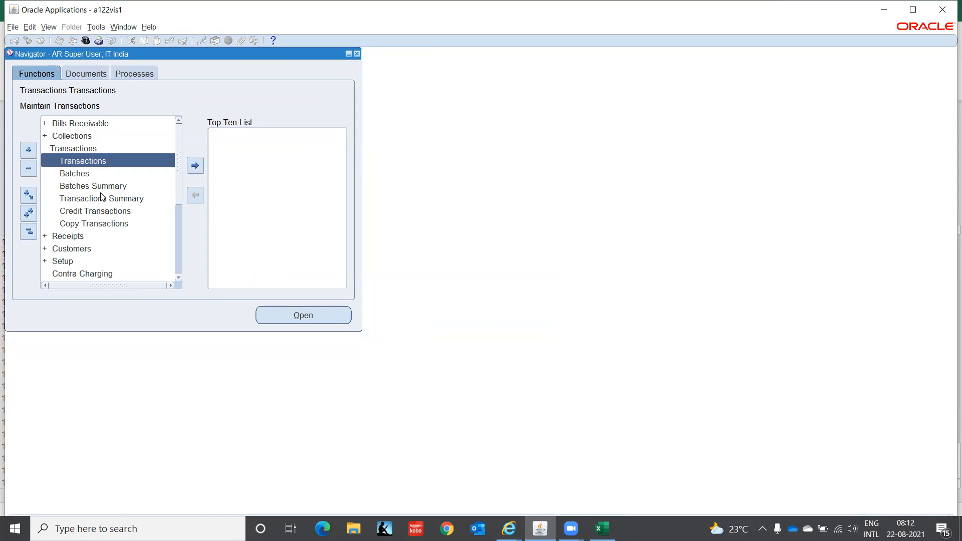
{"action": "double_click", "coordinate": [80, 161]}
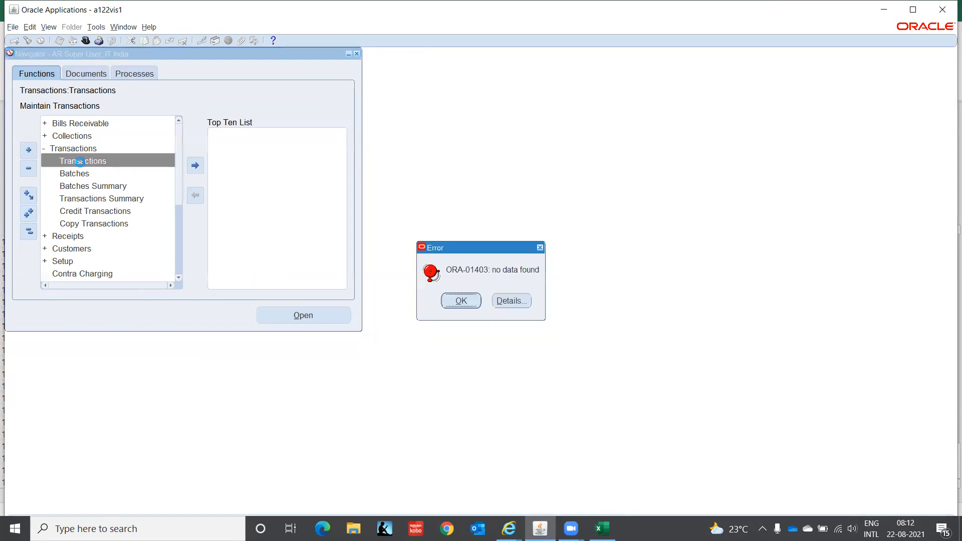
{"action": "left_click", "coordinate": [511, 302]}
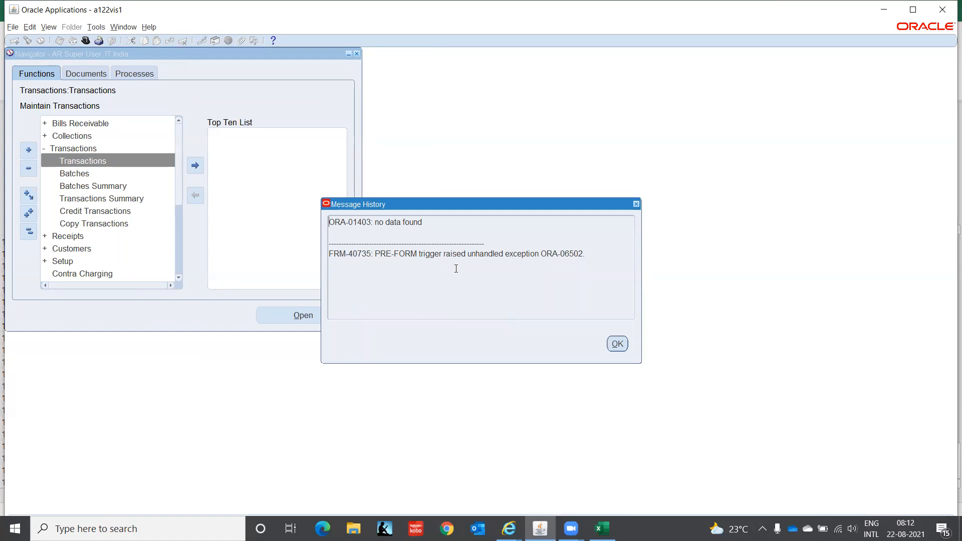
{"action": "left_click", "coordinate": [617, 344]}
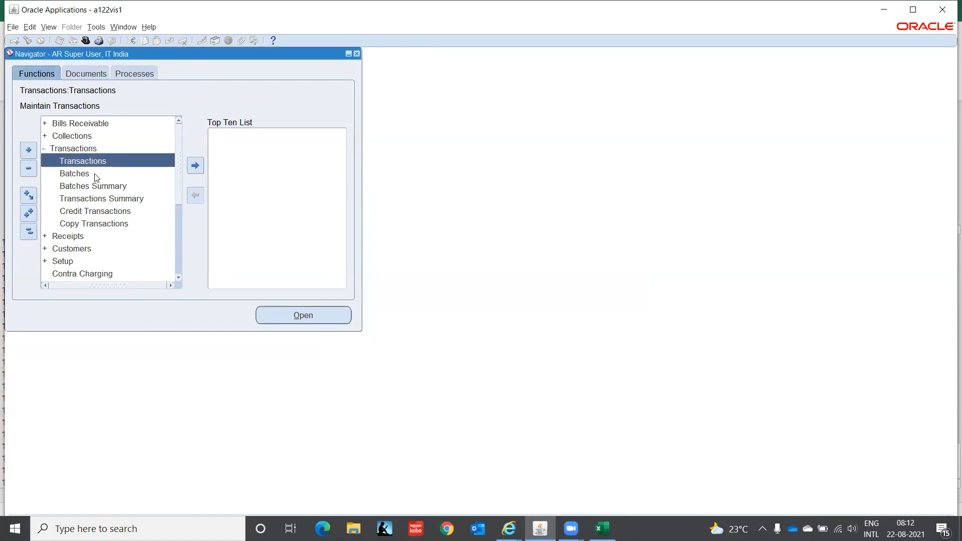
Open Transaction Batches, dismiss its no data found error and maximize the window.
{"action": "left_click", "coordinate": [80, 173]}
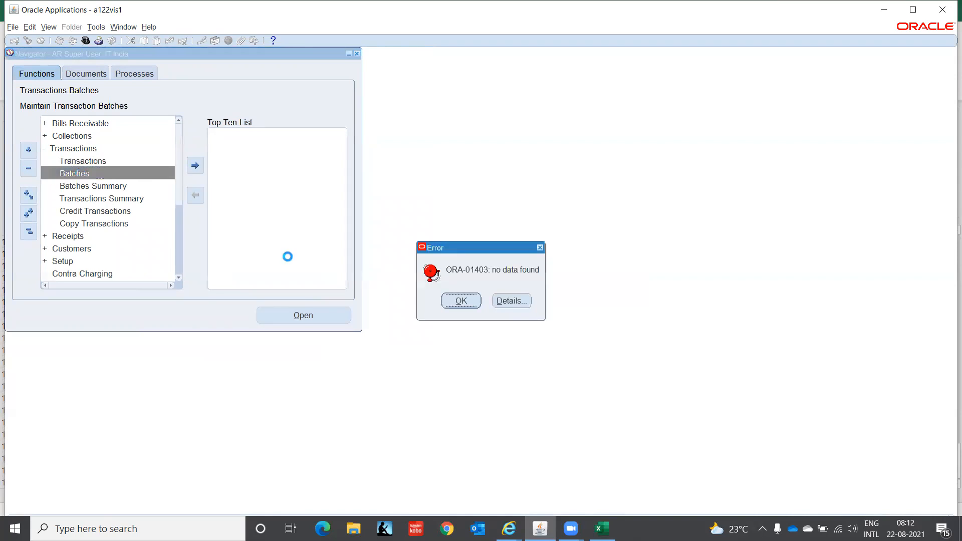
{"action": "left_click", "coordinate": [461, 301]}
{"action": "left_click", "coordinate": [913, 10]}
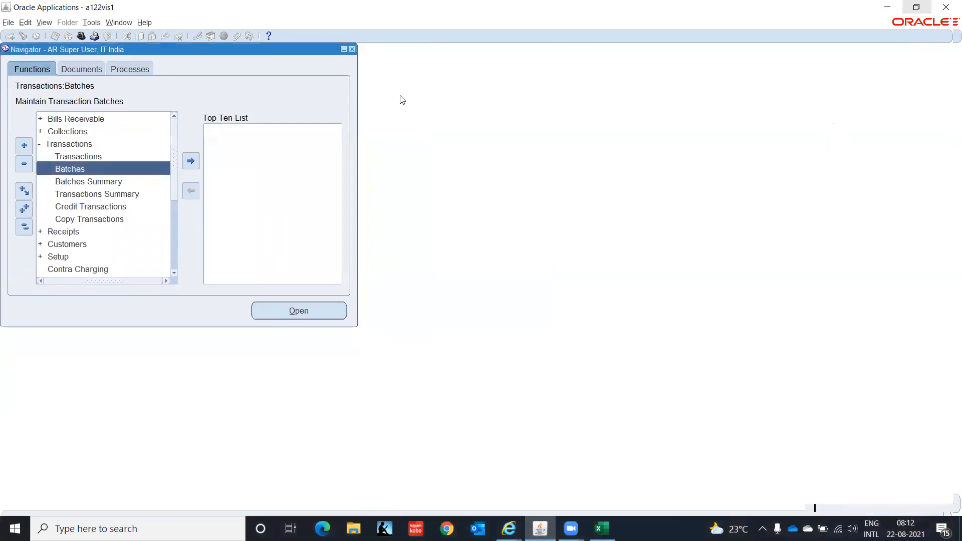
{"action": "left_click", "coordinate": [143, 25]}
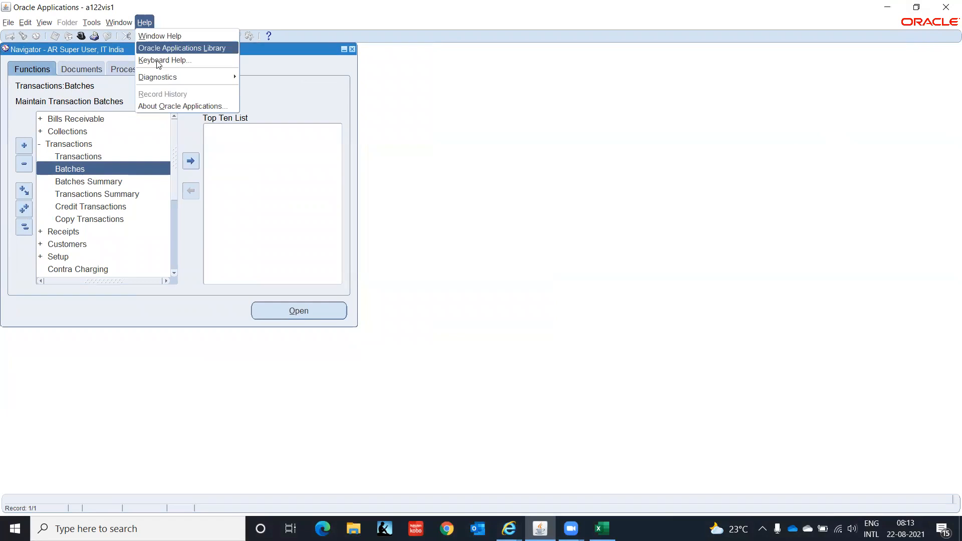
{"action": "mouse_move", "coordinate": [233, 79]}
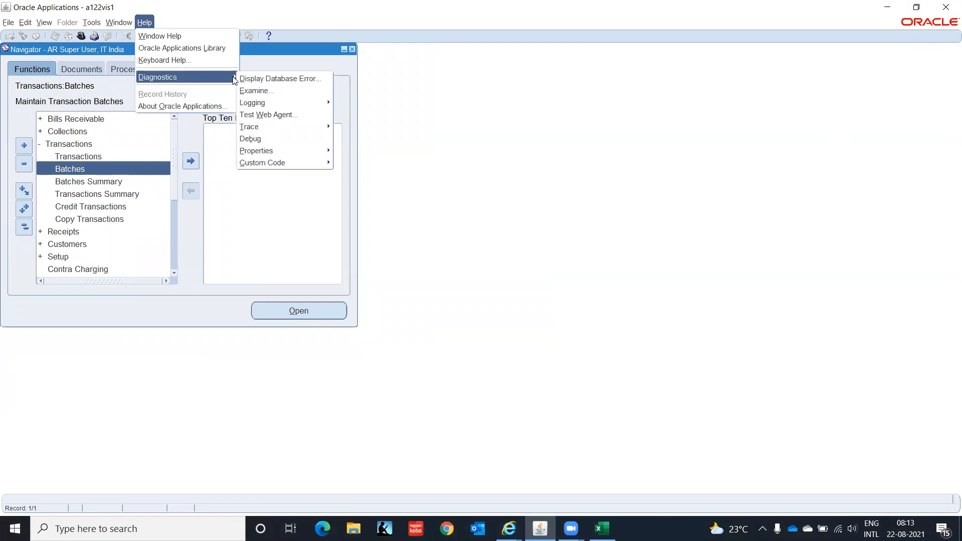
{"action": "mouse_move", "coordinate": [315, 167]}
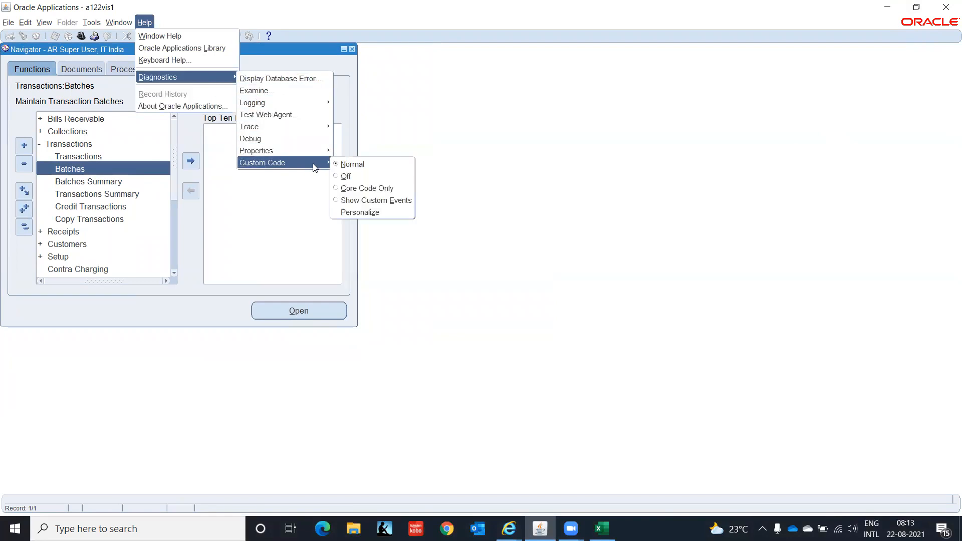
{"action": "left_click", "coordinate": [344, 176]}
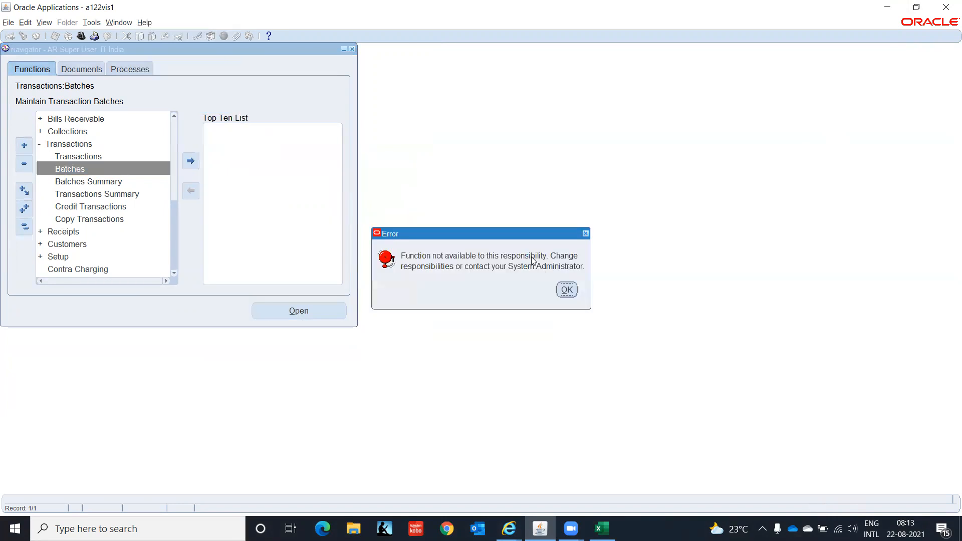
{"action": "left_click", "coordinate": [571, 294]}
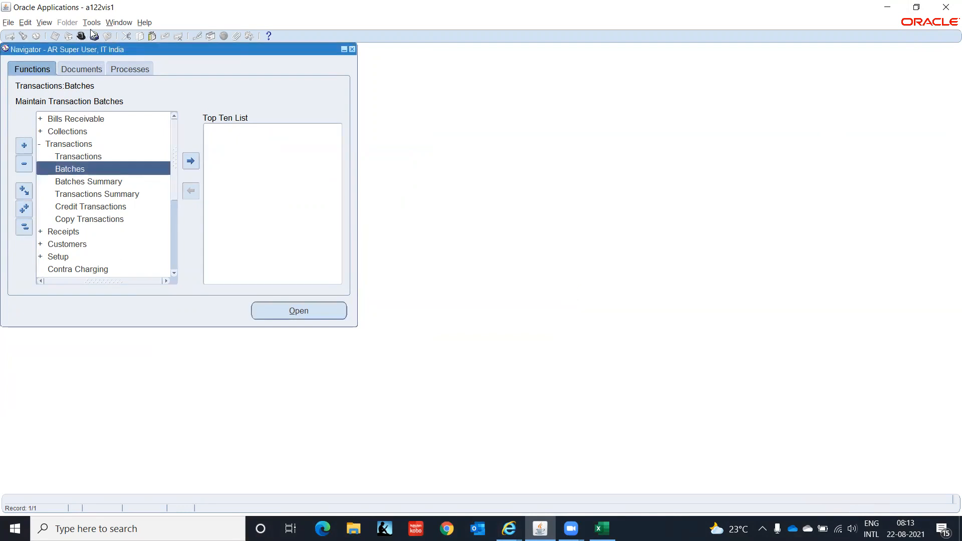
{"action": "left_click", "coordinate": [144, 23]}
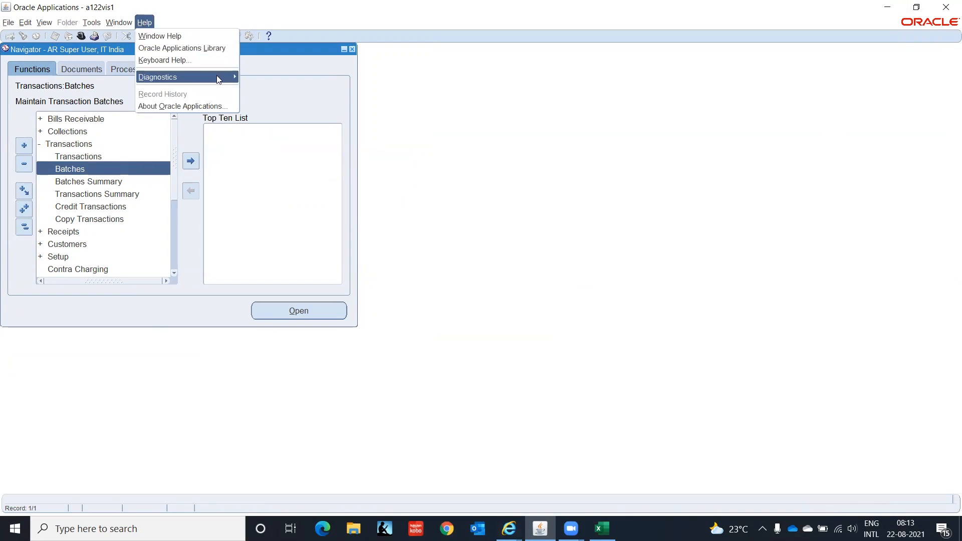
{"action": "mouse_move", "coordinate": [216, 76]}
{"action": "mouse_move", "coordinate": [285, 105]}
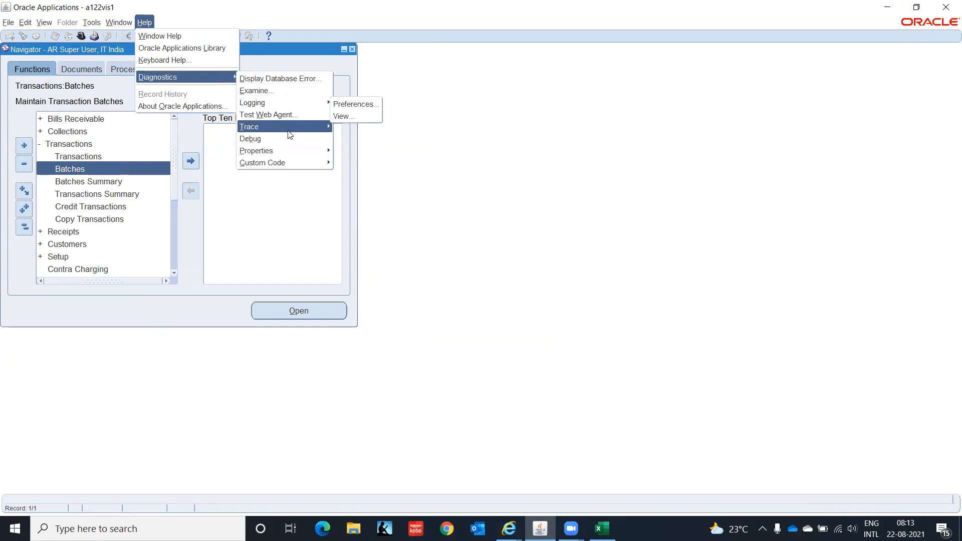
{"action": "mouse_move", "coordinate": [322, 166]}
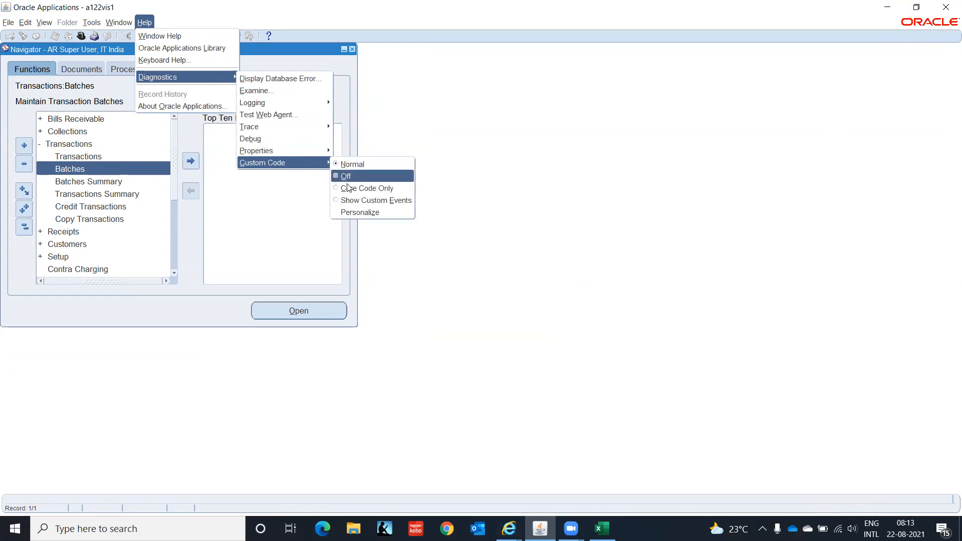
{"action": "left_click", "coordinate": [360, 213]}
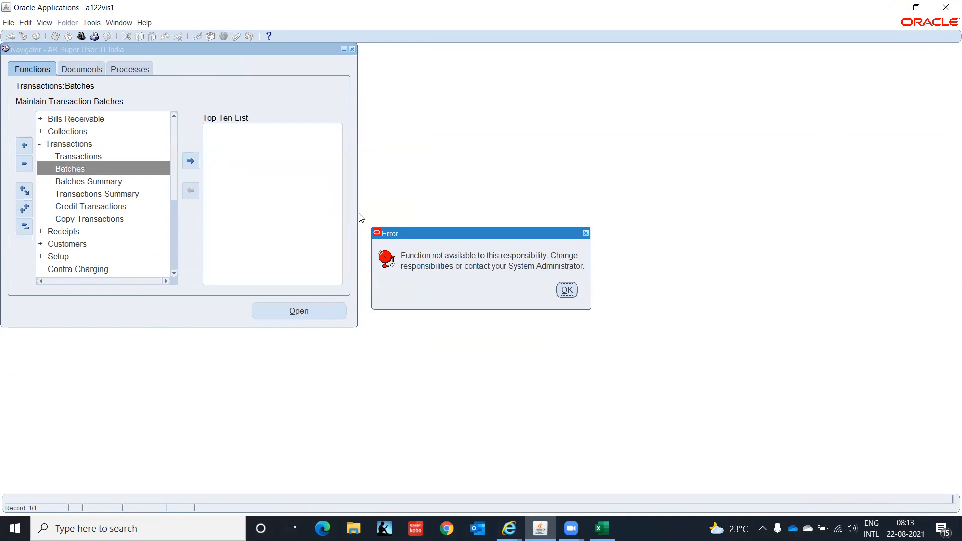
{"action": "left_click", "coordinate": [565, 290]}
{"action": "left_click", "coordinate": [149, 23]}
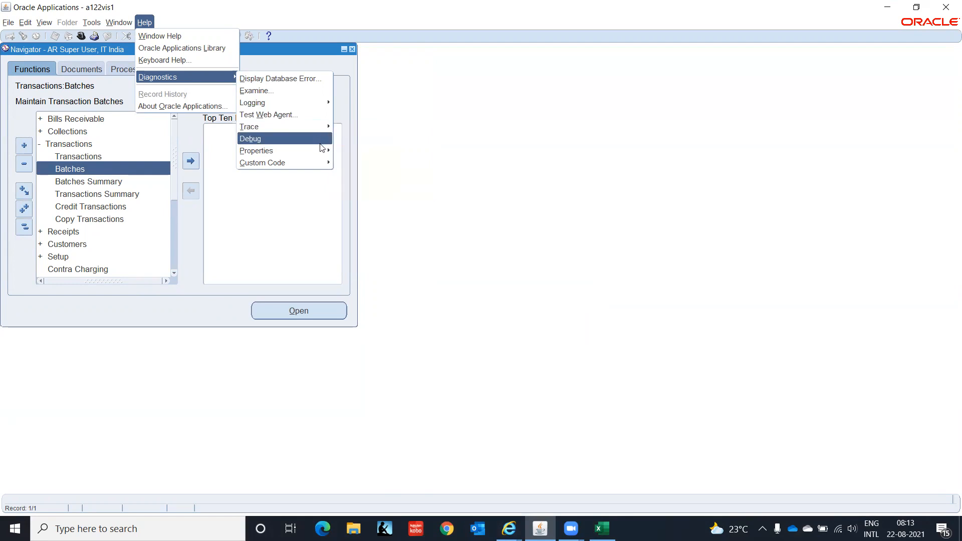
{"action": "mouse_move", "coordinate": [322, 153]}
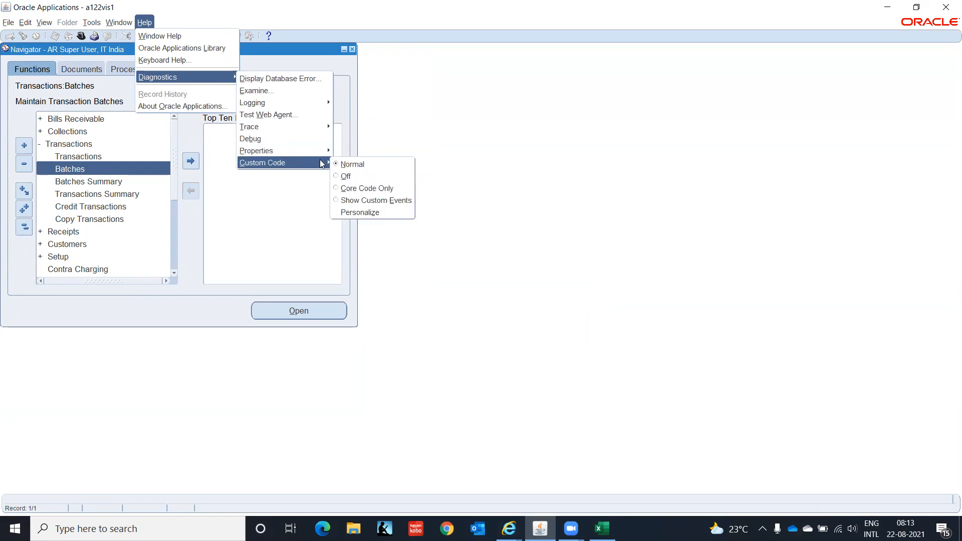
{"action": "left_click", "coordinate": [357, 189]}
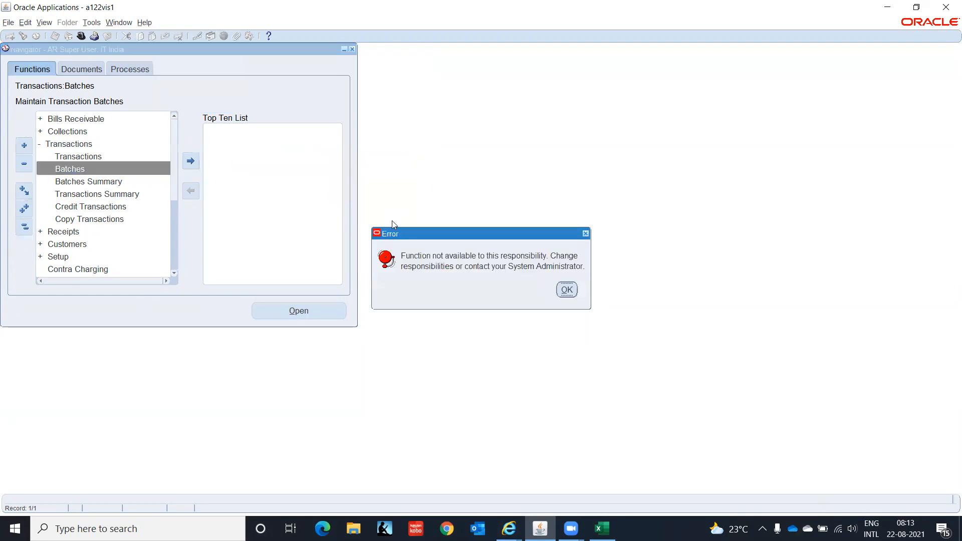
{"action": "left_click", "coordinate": [567, 290]}
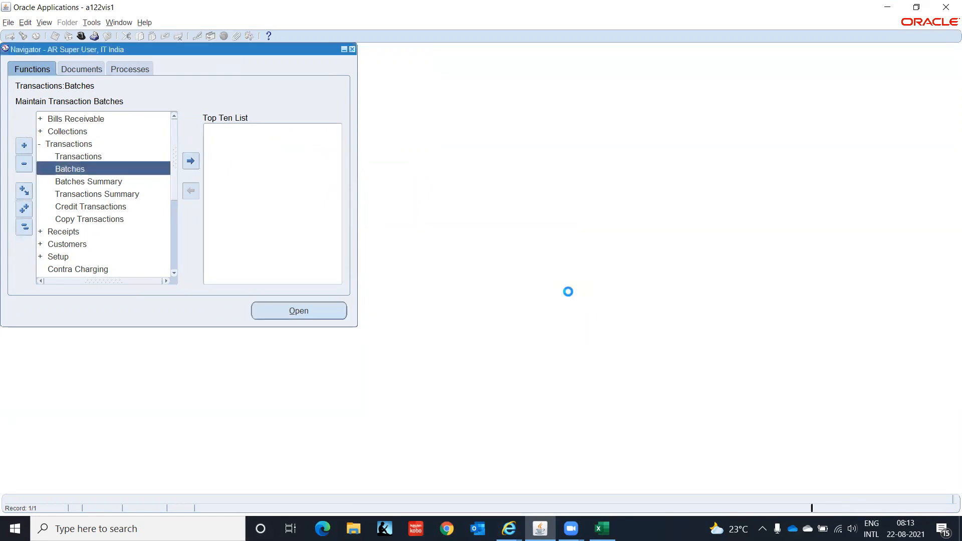
Reopen Batches, show the error details and select the FRM-40735 PRE-FORM trigger line.
{"action": "double_click", "coordinate": [82, 170]}
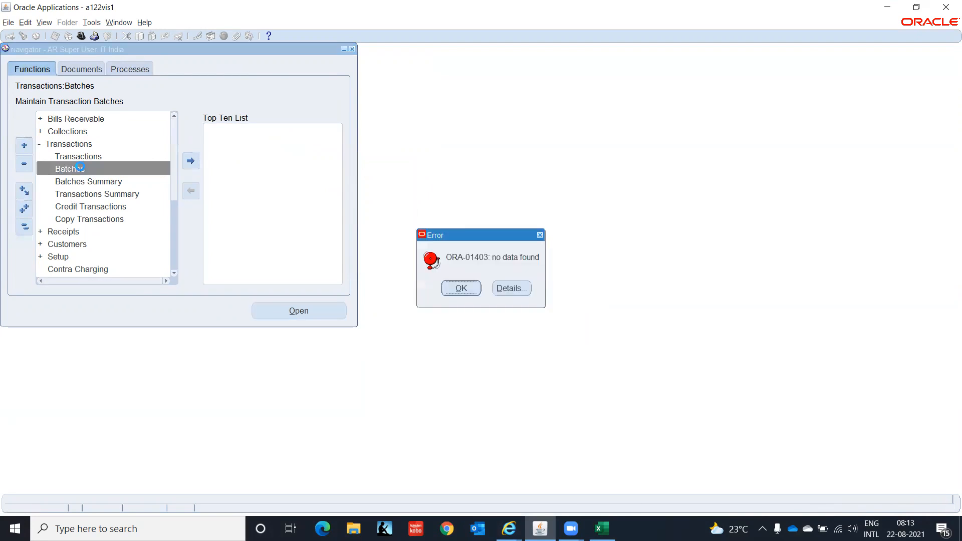
{"action": "left_click", "coordinate": [519, 290]}
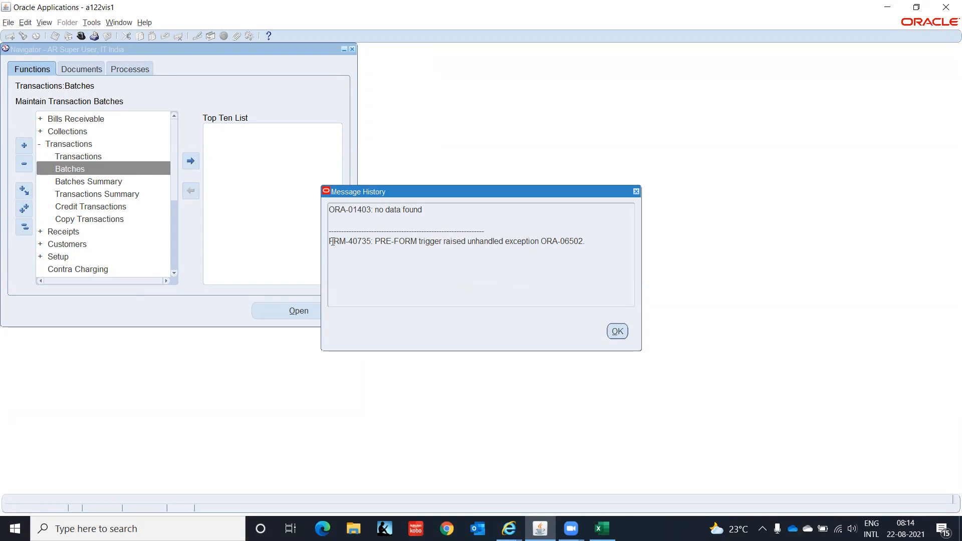
{"action": "left_click_drag", "start_coordinate": [330, 241], "coordinate": [396, 247]}
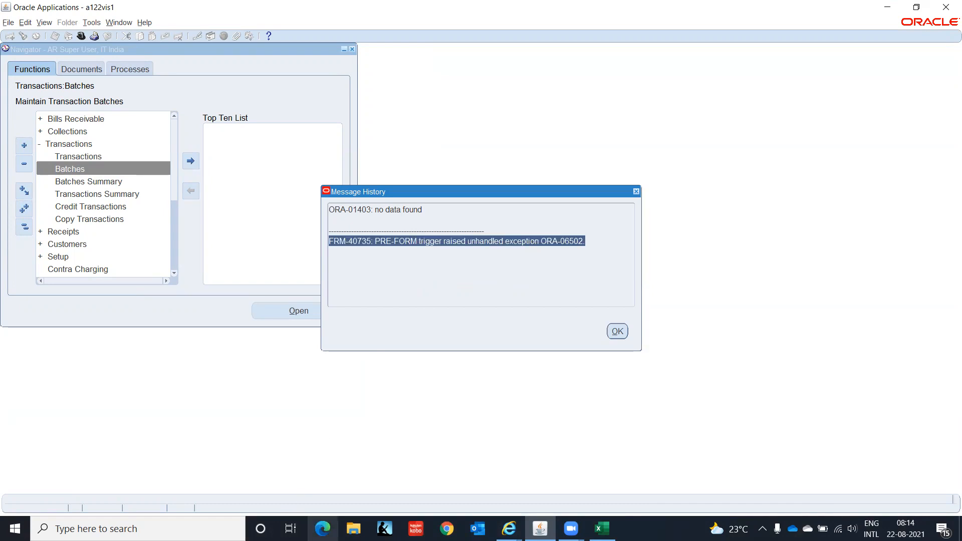
{"action": "left_click", "coordinate": [827, 508]}
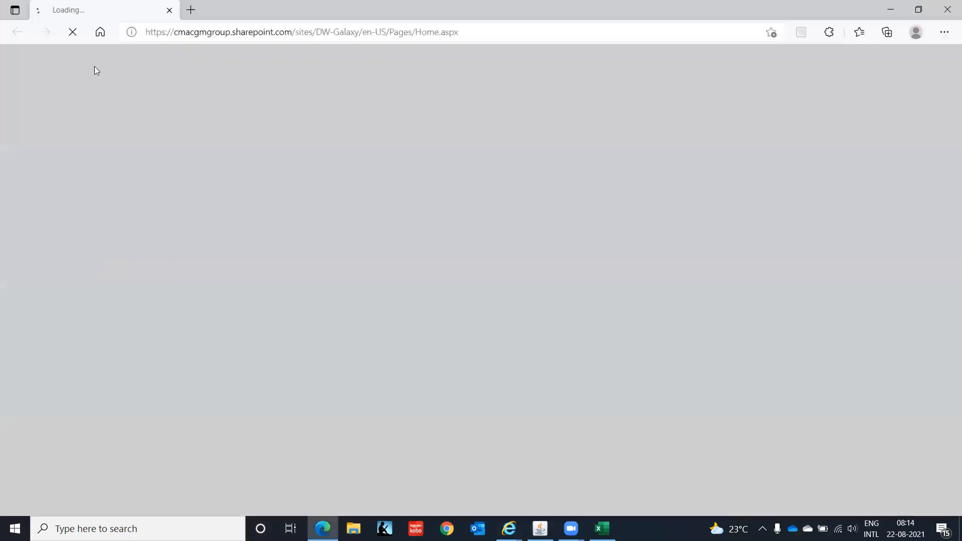
Search Google for the FRM-40735 PRE-FORM trigger error in a new tab.
{"action": "left_click", "coordinate": [193, 10]}
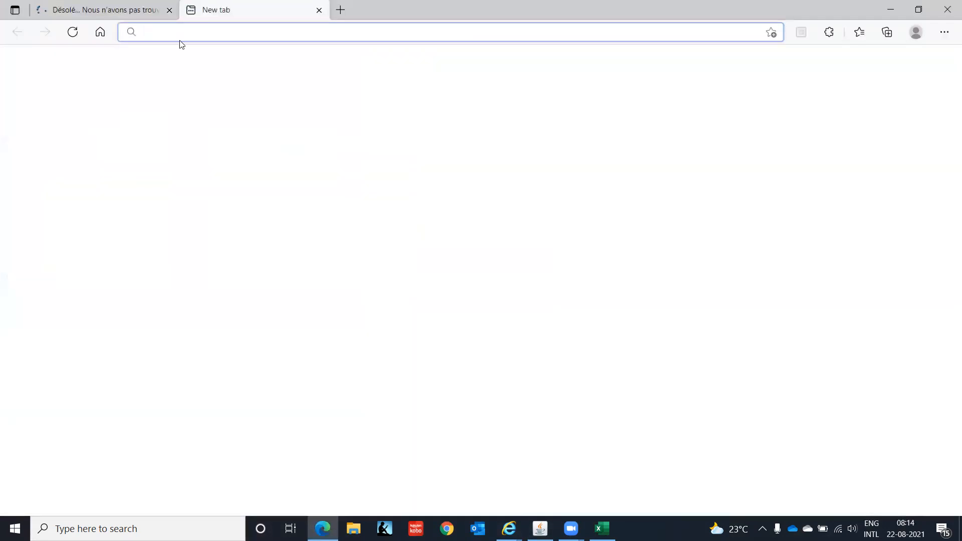
{"action": "left_click", "coordinate": [179, 32]}
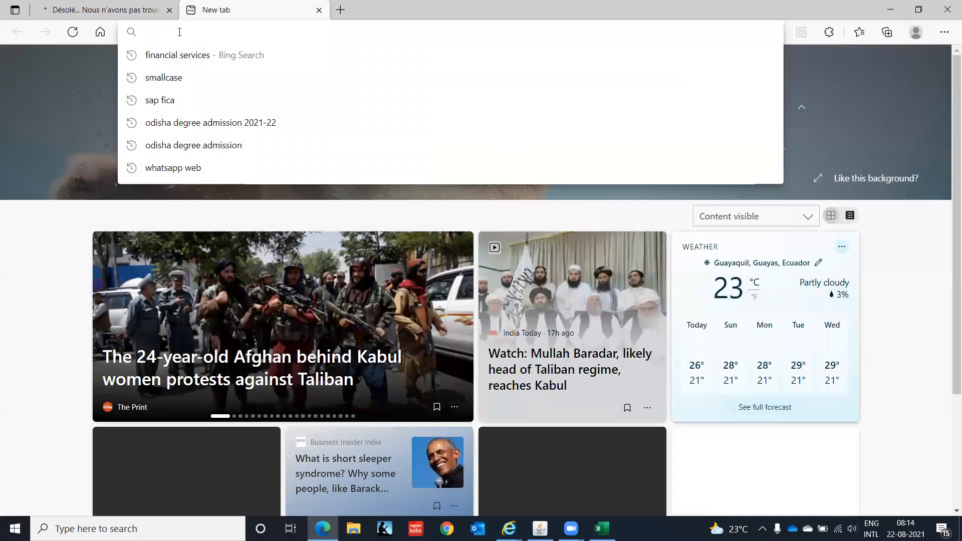
{"action": "type", "text": "google.com"}
{"action": "key", "text": "Return"}
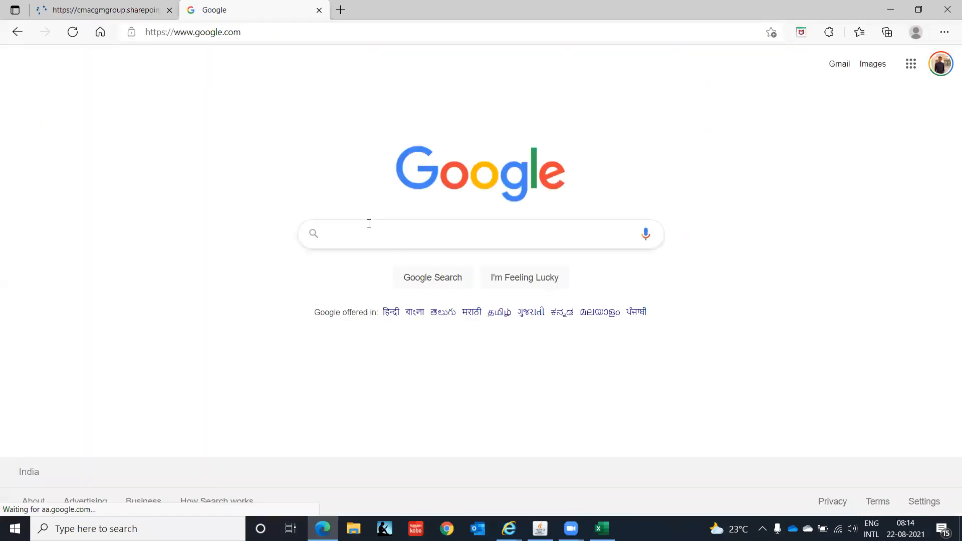
{"action": "left_click", "coordinate": [370, 229]}
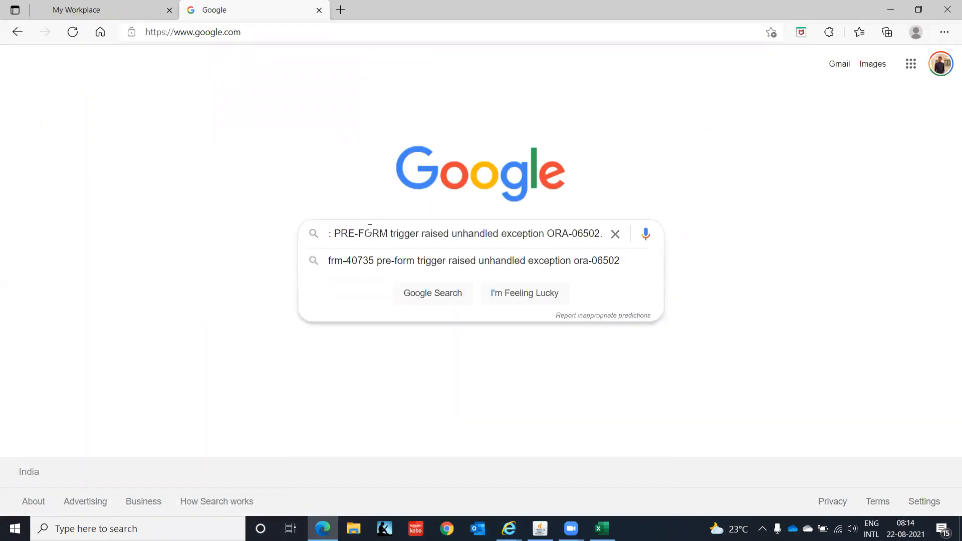
{"action": "key", "text": "Return"}
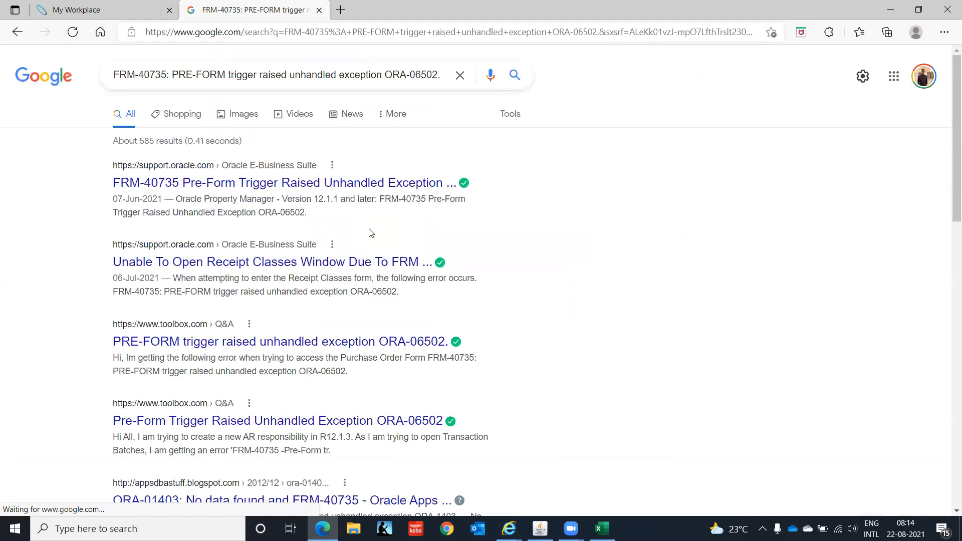
Open the first three search results in new tabs.
{"action": "right_click", "coordinate": [207, 188]}
{"action": "left_click", "coordinate": [247, 196]}
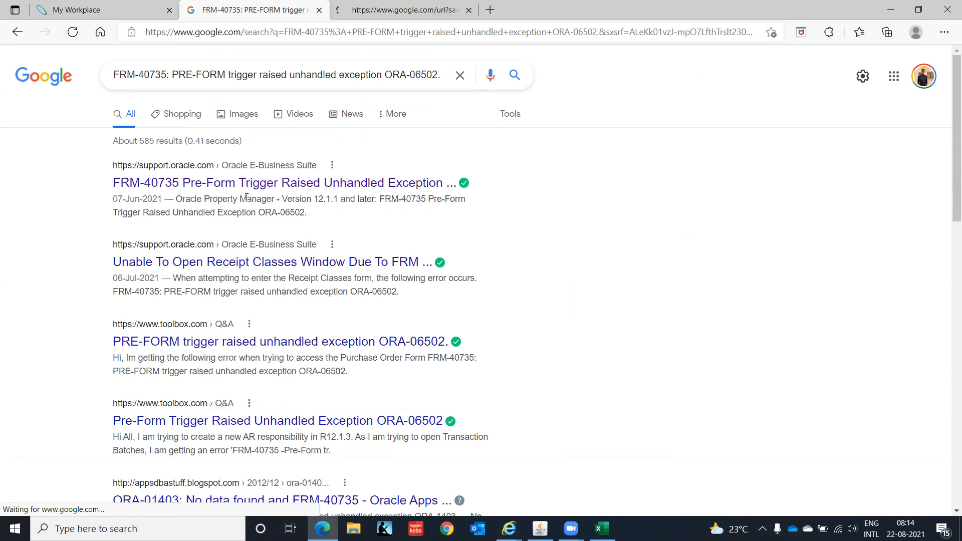
{"action": "right_click", "coordinate": [236, 264]}
{"action": "left_click", "coordinate": [277, 275]}
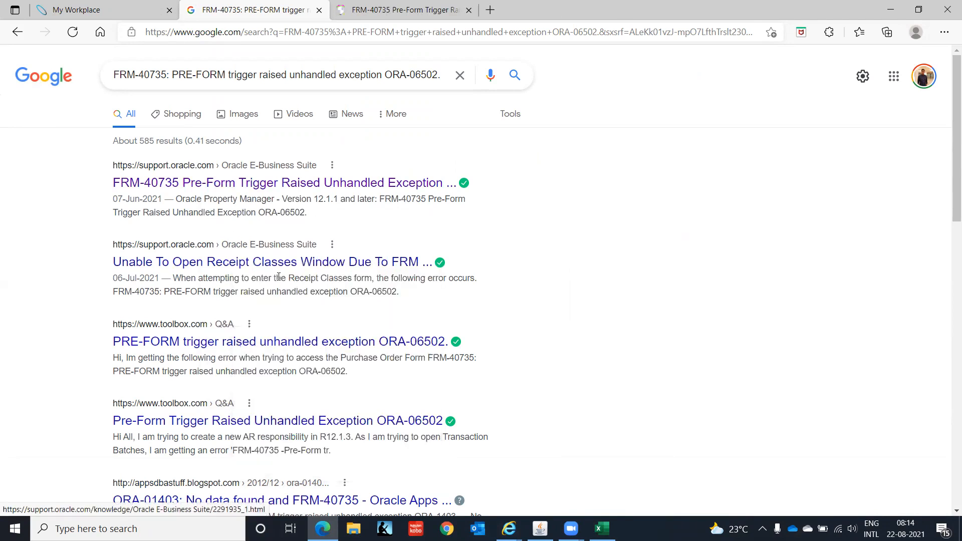
{"action": "right_click", "coordinate": [241, 350]}
{"action": "left_click", "coordinate": [369, 145]}
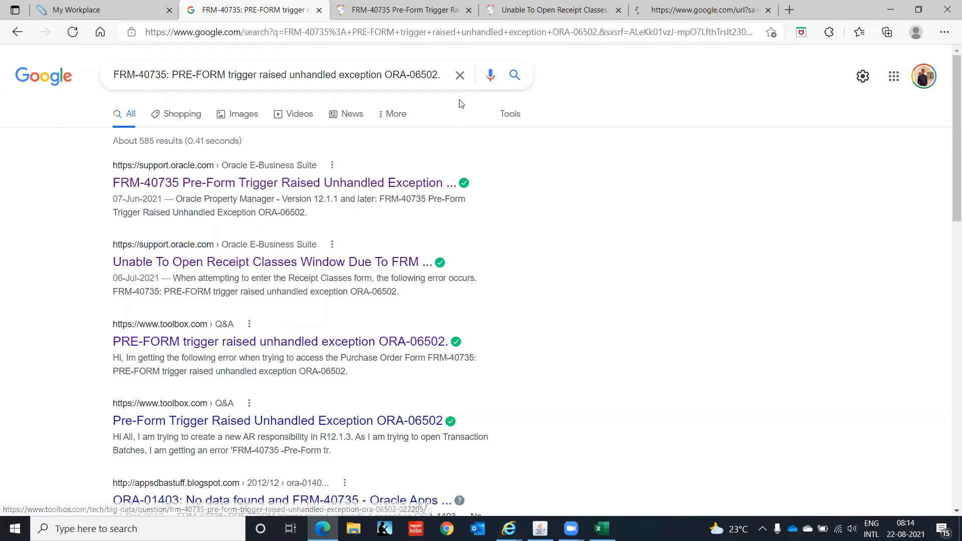
{"action": "left_click", "coordinate": [626, 19]}
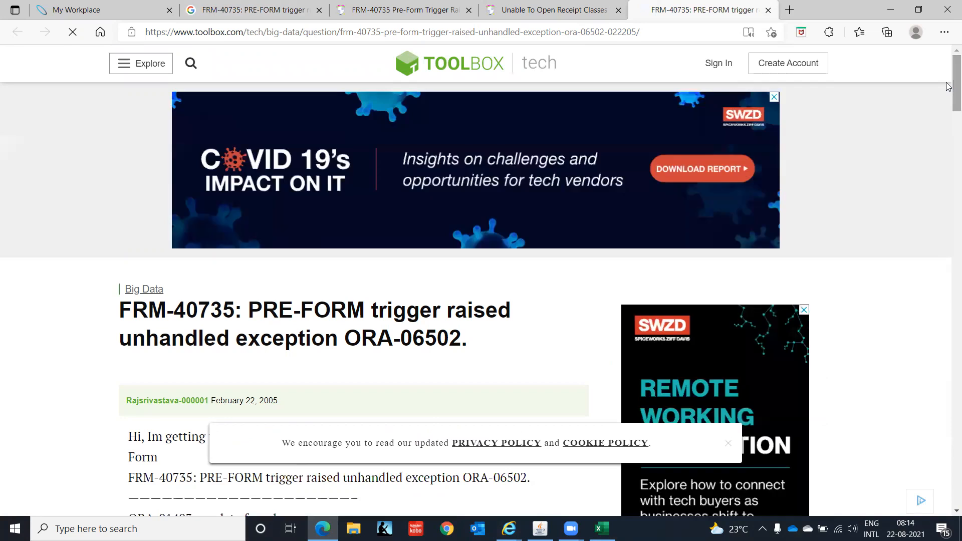
Read through the Toolbox Tech FRM-40735 thread replies, then close the forum tab.
{"action": "left_click_drag", "start_coordinate": [952, 85], "coordinate": [949, 173]}
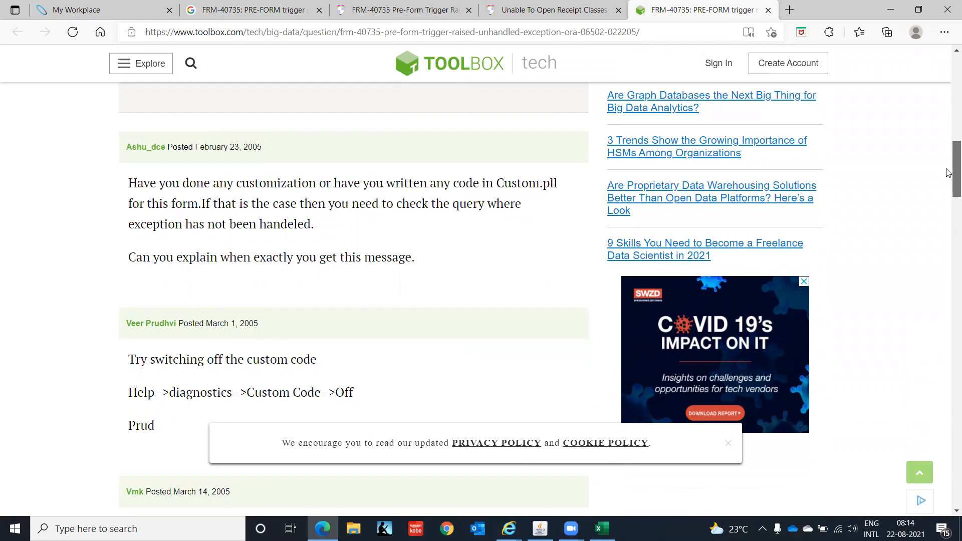
{"action": "scroll", "coordinate": [948, 172], "scroll_direction": "down", "scroll_amount": 2}
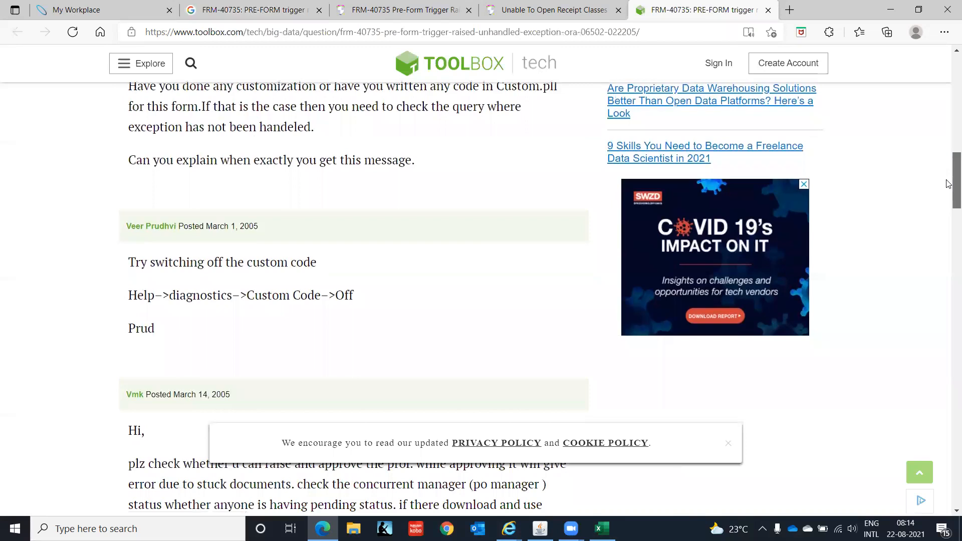
{"action": "scroll", "coordinate": [949, 185], "scroll_direction": "down", "scroll_amount": 2}
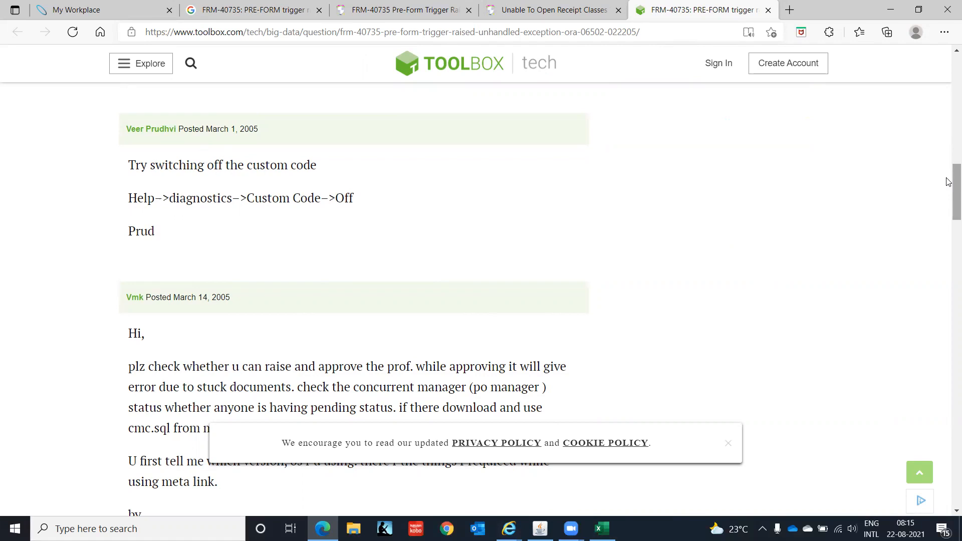
{"action": "left_click_drag", "start_coordinate": [949, 183], "coordinate": [948, 199]}
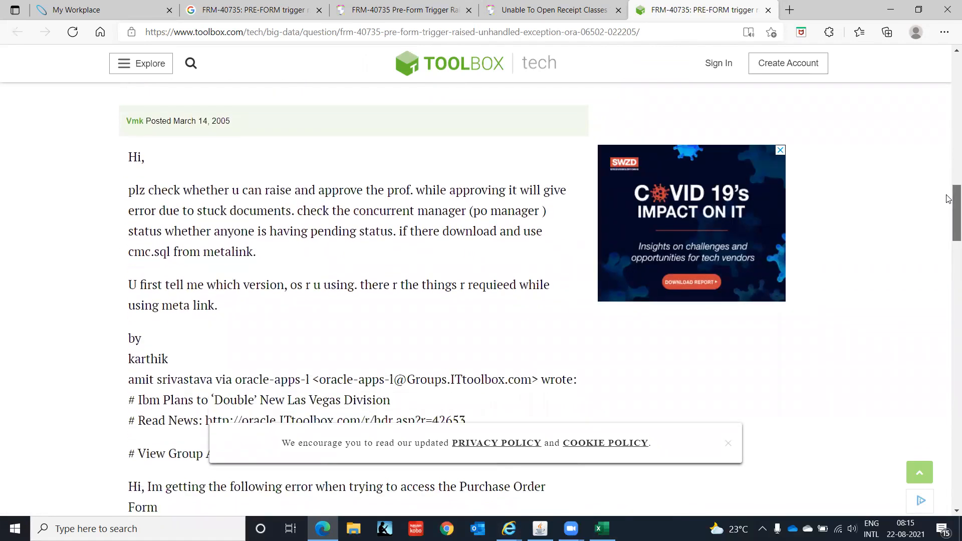
{"action": "left_click_drag", "start_coordinate": [153, 191], "coordinate": [487, 248]}
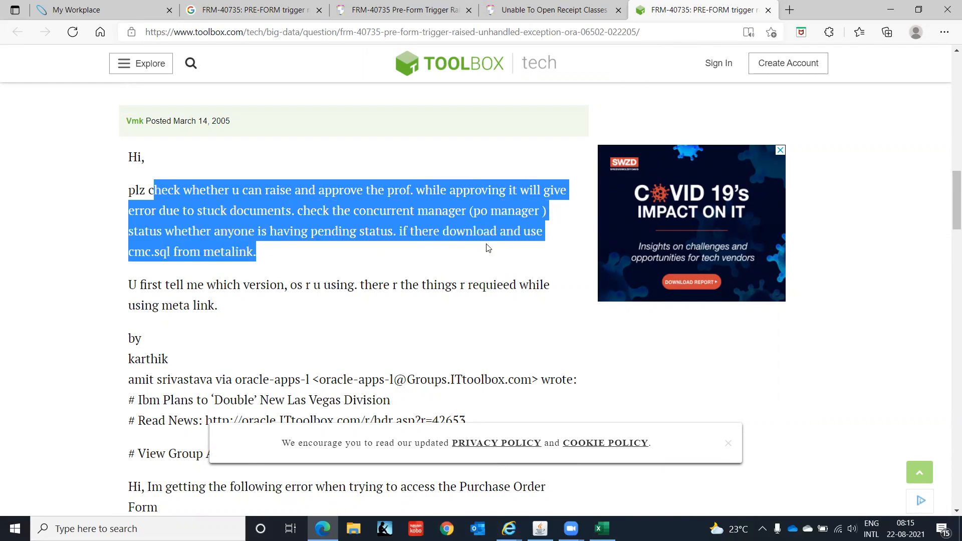
{"action": "left_click", "coordinate": [396, 262]}
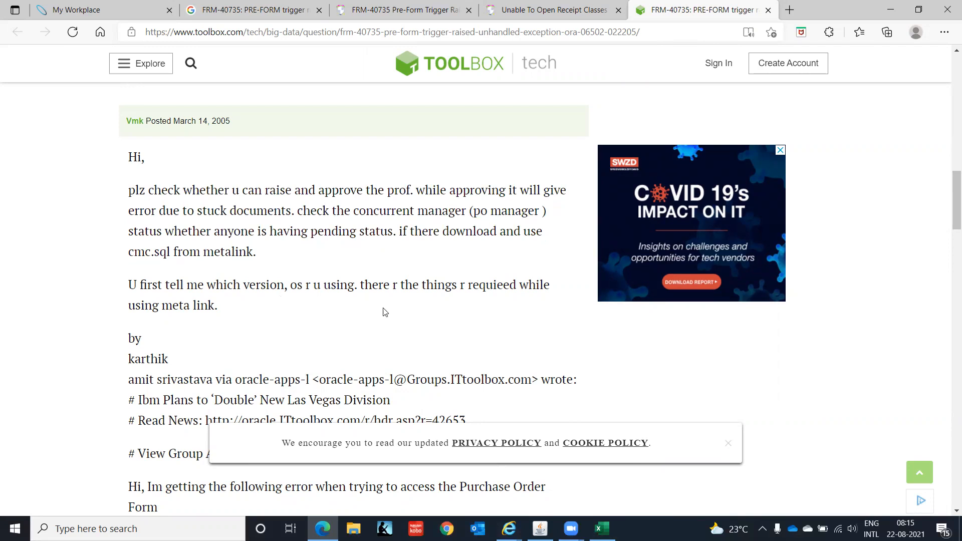
{"action": "left_click_drag", "start_coordinate": [948, 199], "coordinate": [948, 494]}
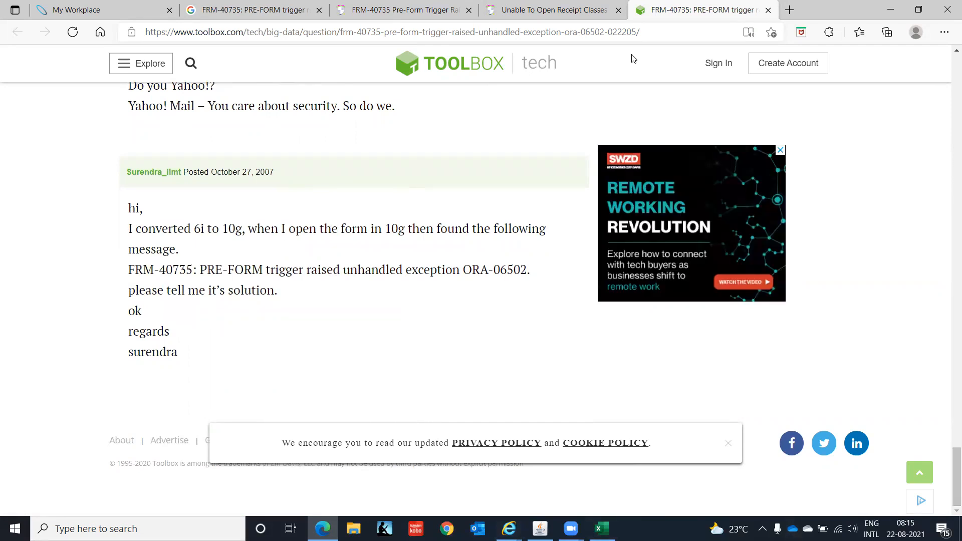
{"action": "left_click", "coordinate": [768, 9]}
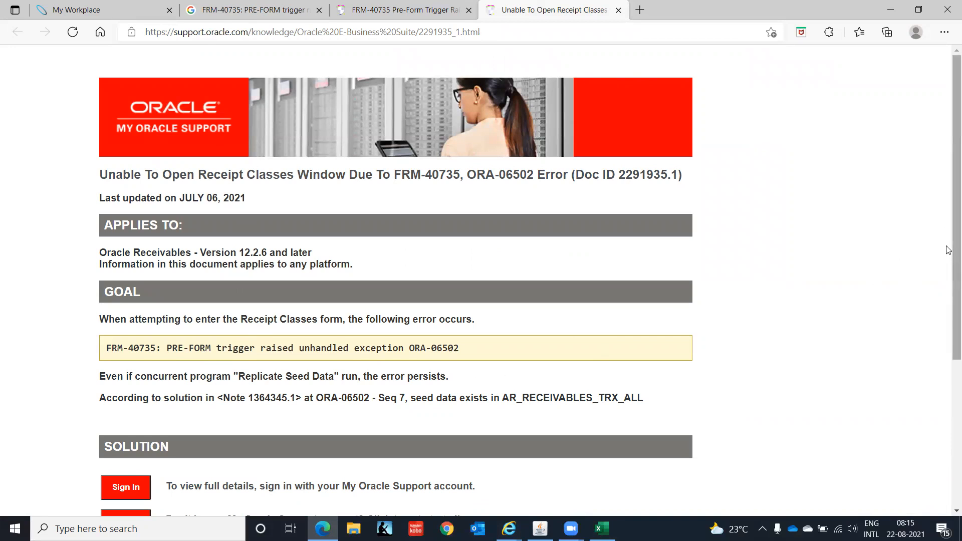
Sign in to My Oracle Support with the account username and password, then dismiss Oracle's message history.
{"action": "left_click_drag", "start_coordinate": [948, 250], "coordinate": [948, 409]}
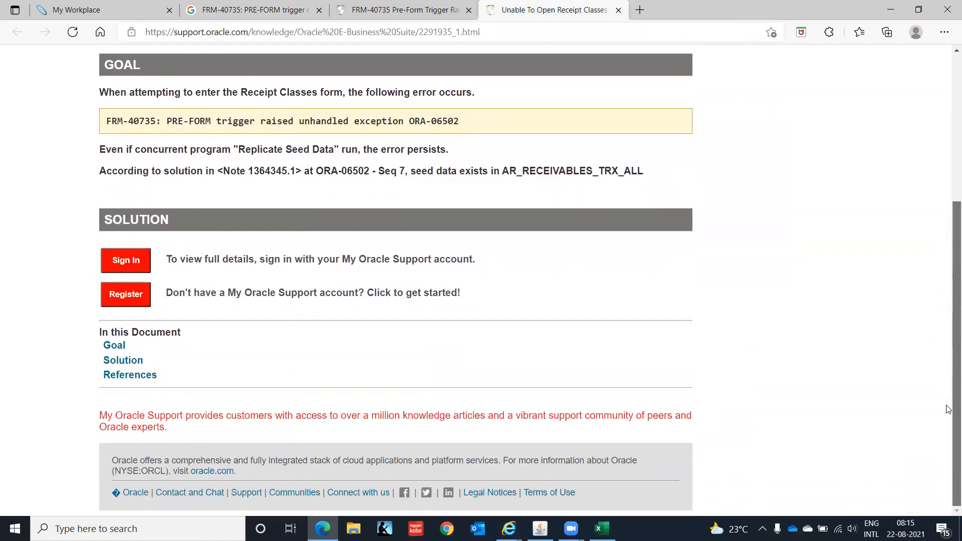
{"action": "left_click", "coordinate": [128, 262]}
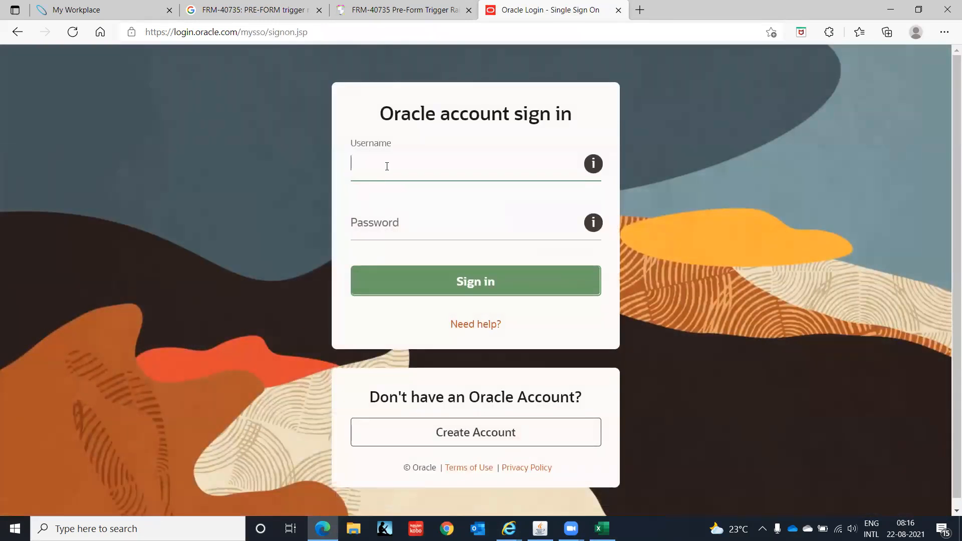
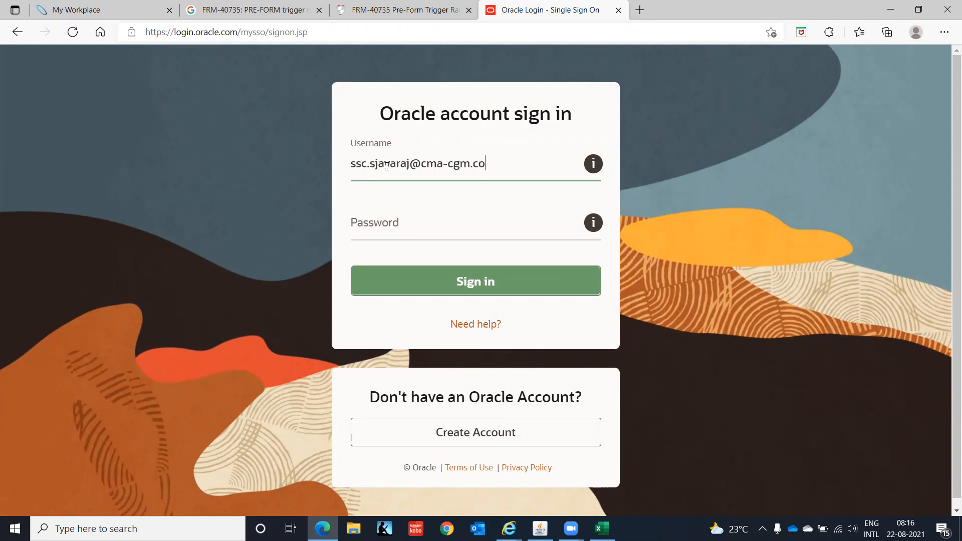
{"action": "key", "text": "Tab"}
{"action": "type", "text": "********"}
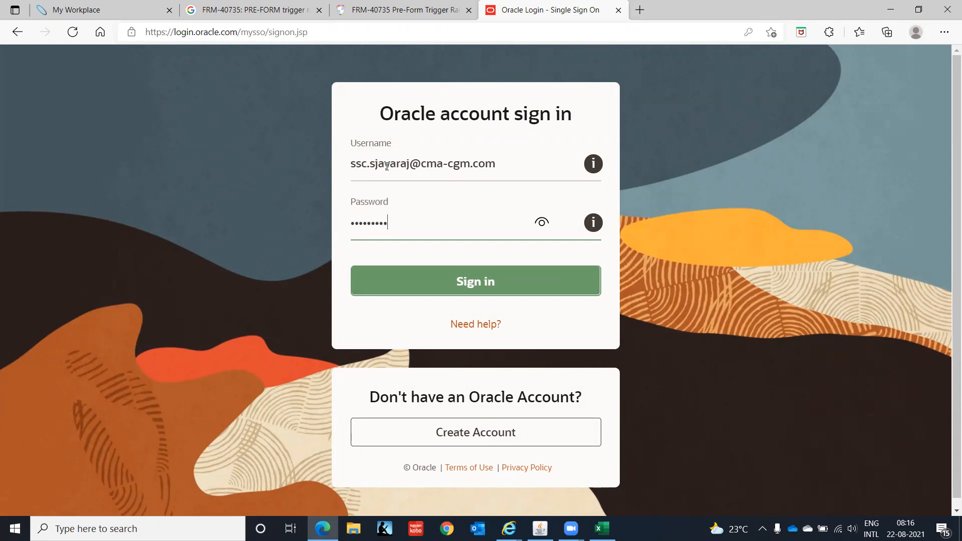
{"action": "left_click", "coordinate": [503, 281]}
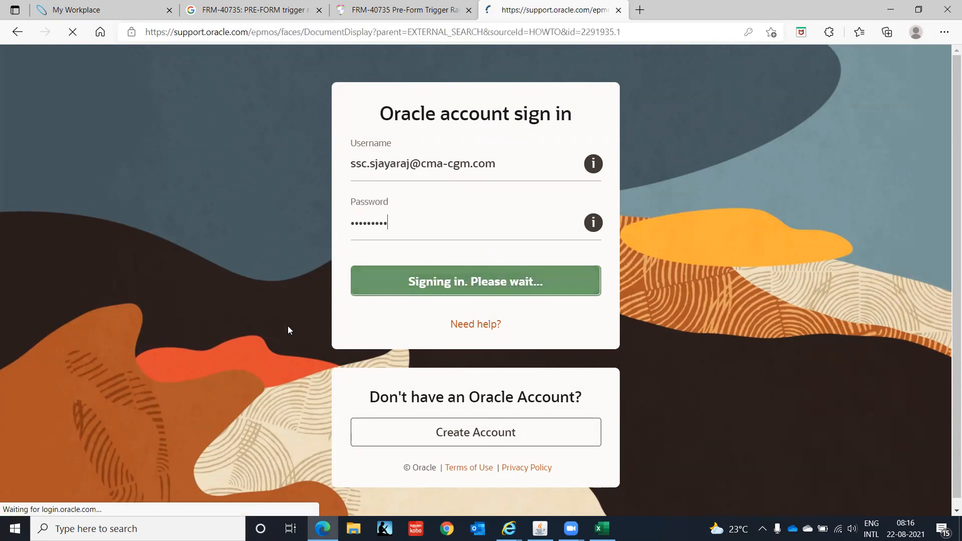
{"action": "left_click", "coordinate": [539, 528]}
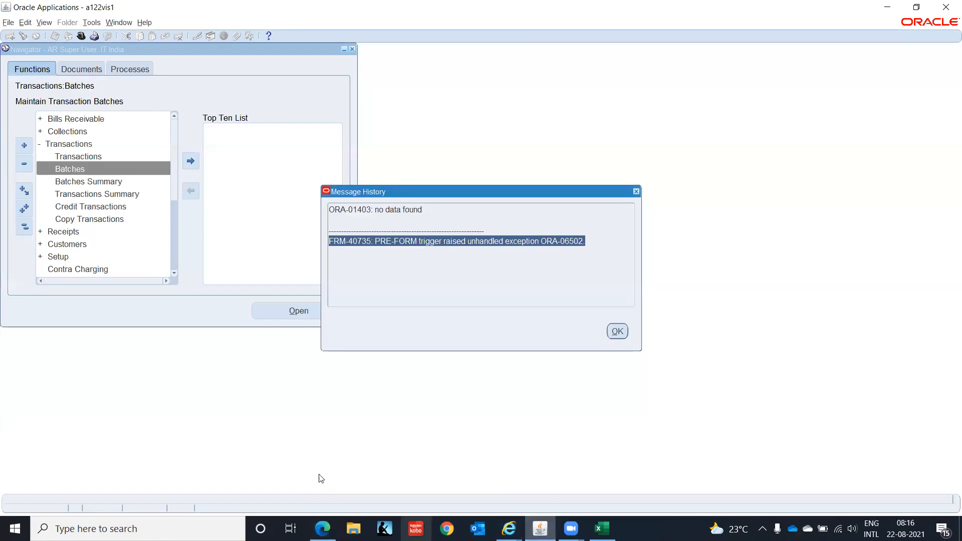
{"action": "left_click", "coordinate": [623, 331]}
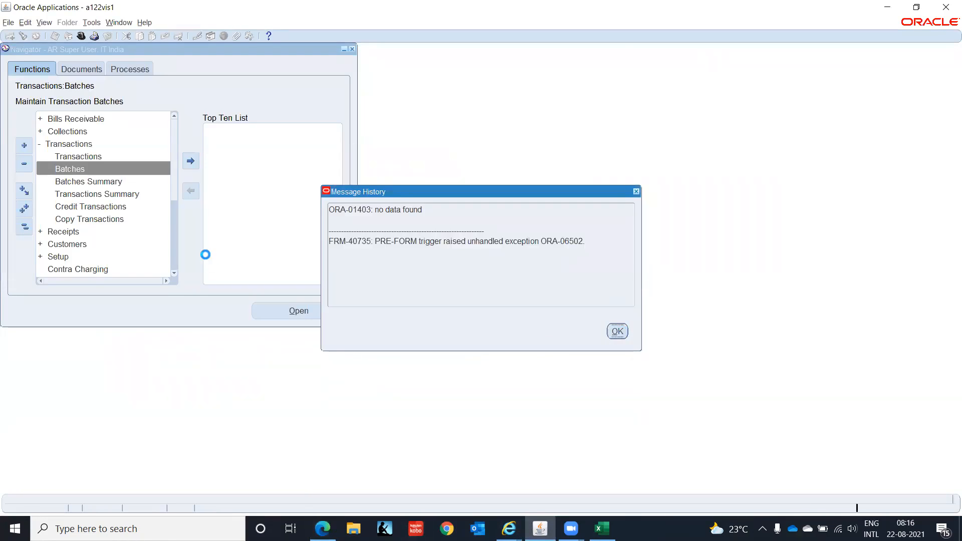
Try Help > Diagnostics > Custom Code > Off and dismiss the function-not-available error.
{"action": "left_click", "coordinate": [145, 22]}
{"action": "mouse_move", "coordinate": [195, 78]}
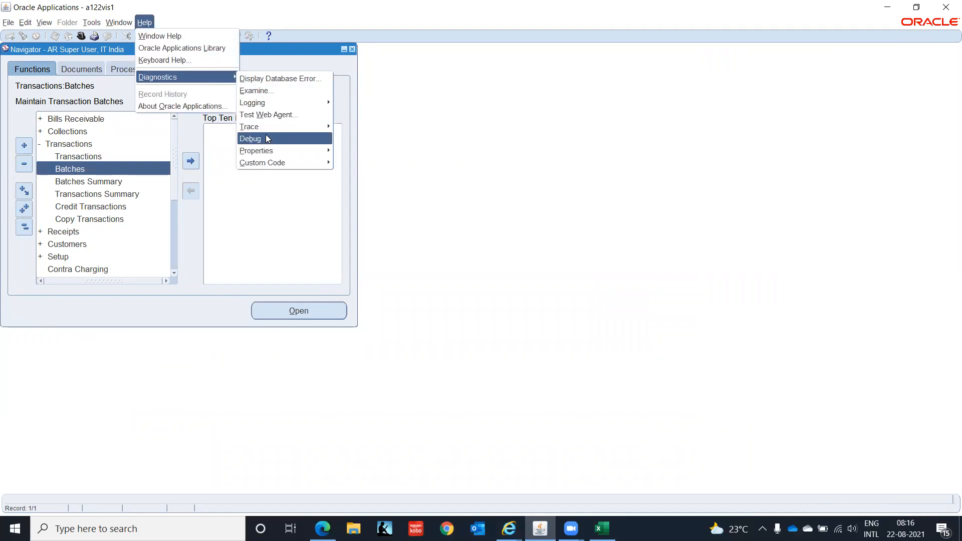
{"action": "mouse_move", "coordinate": [303, 169]}
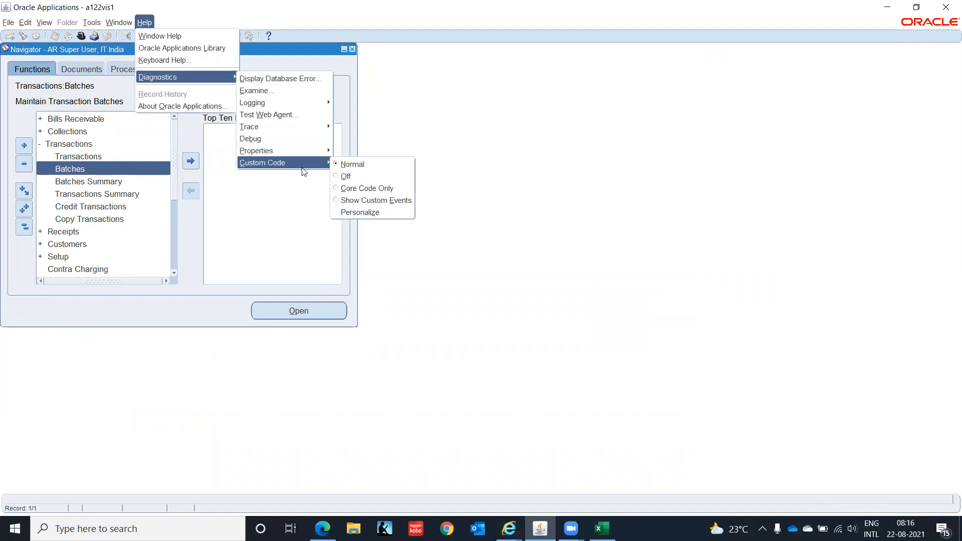
{"action": "left_click", "coordinate": [340, 177]}
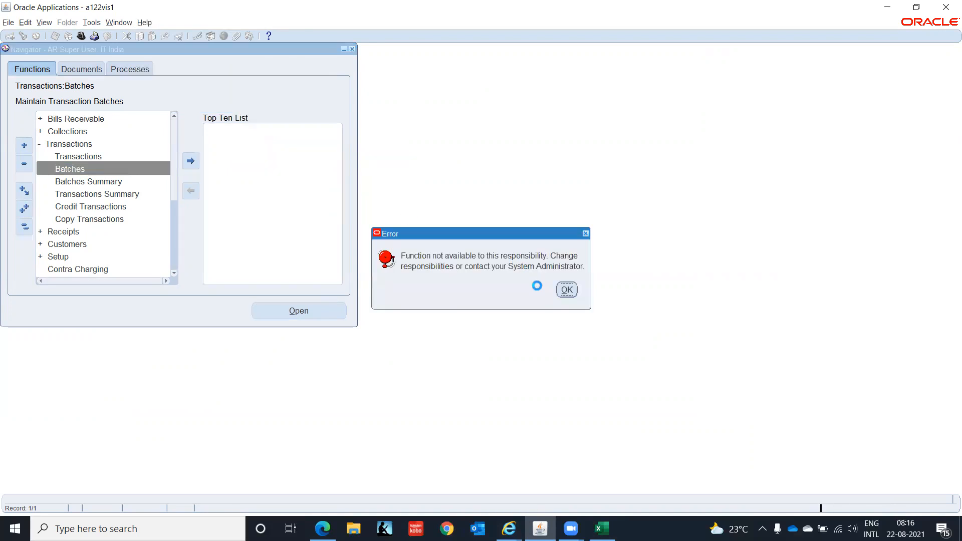
{"action": "left_click", "coordinate": [566, 290]}
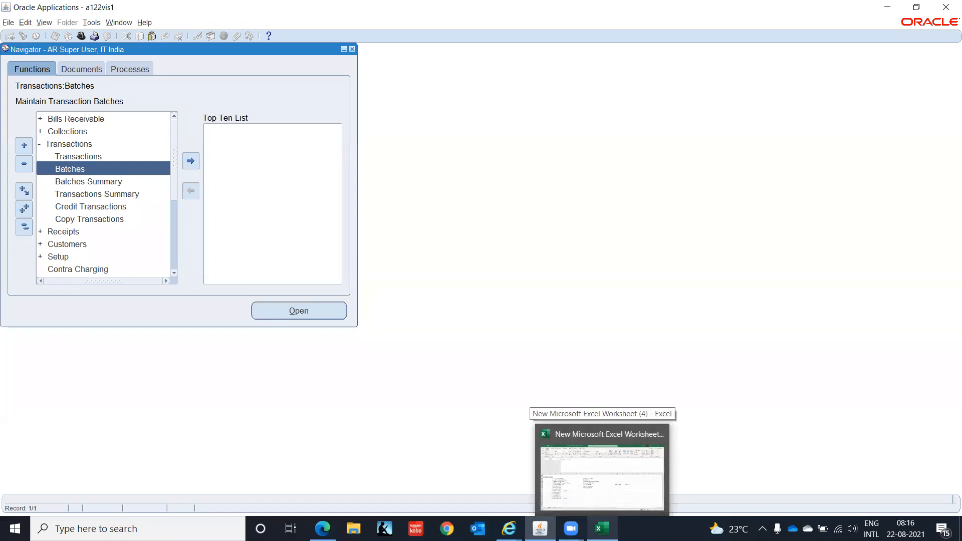
{"action": "mouse_move", "coordinate": [509, 528]}
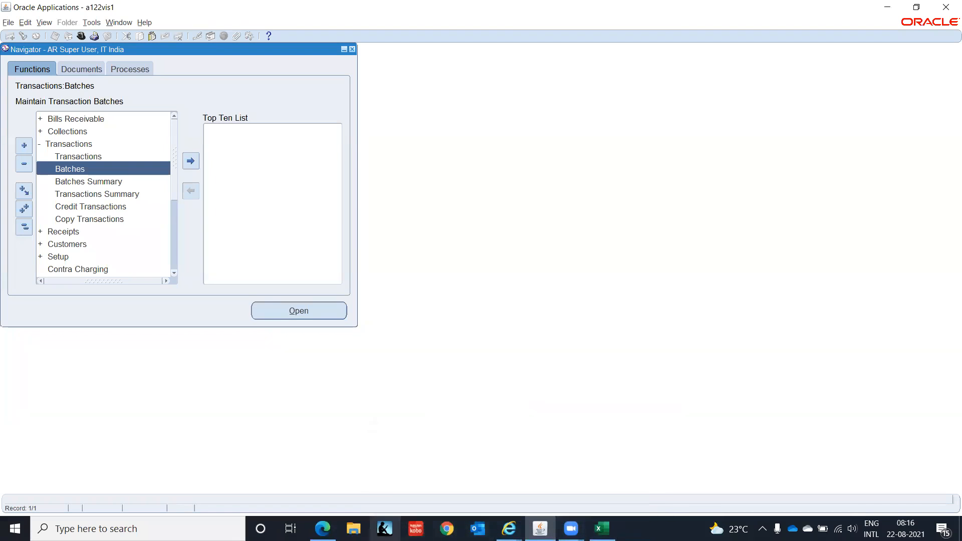
Return to the Receipt Classes support note and scroll through its content.
{"action": "left_click", "coordinate": [322, 528]}
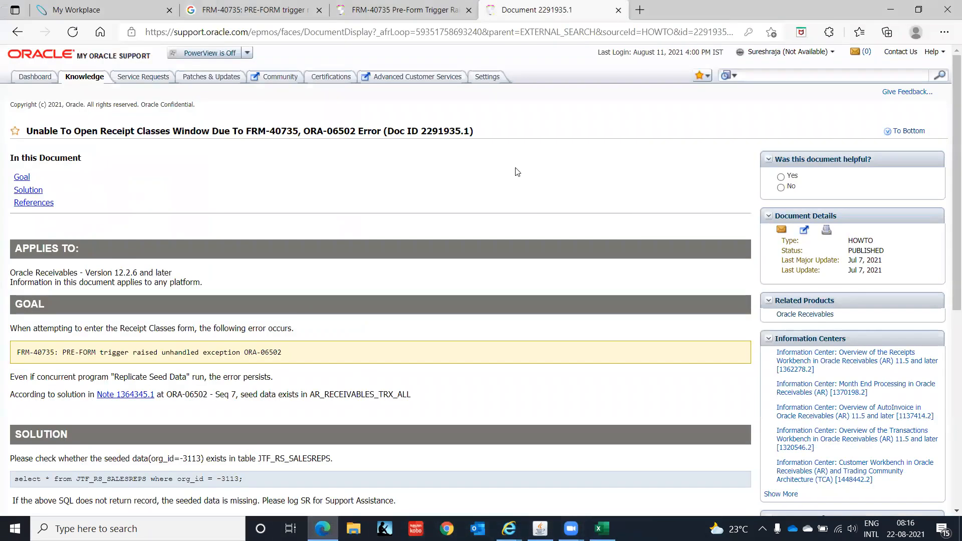
{"action": "scroll", "coordinate": [463, 187], "scroll_direction": "down", "scroll_amount": 5}
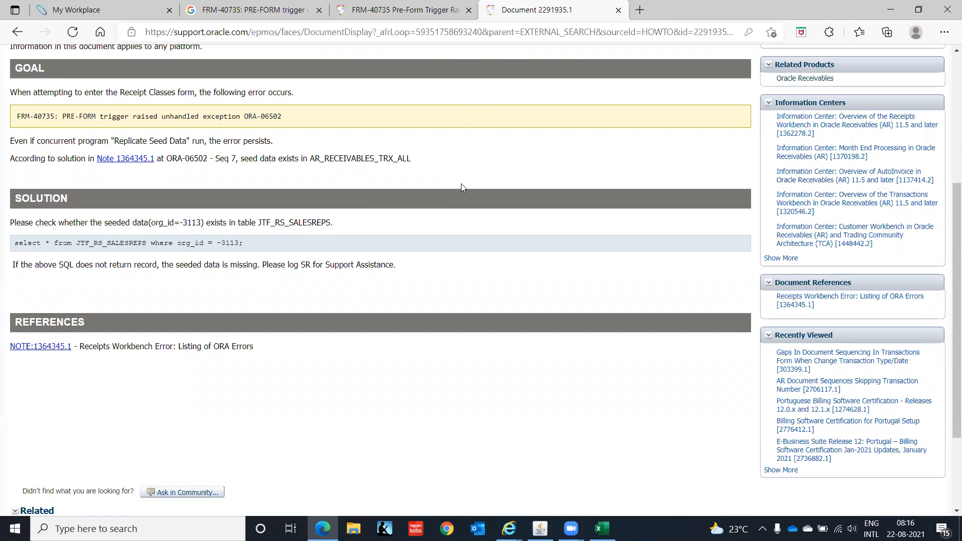
{"action": "scroll", "coordinate": [462, 187], "scroll_direction": "down", "scroll_amount": 1}
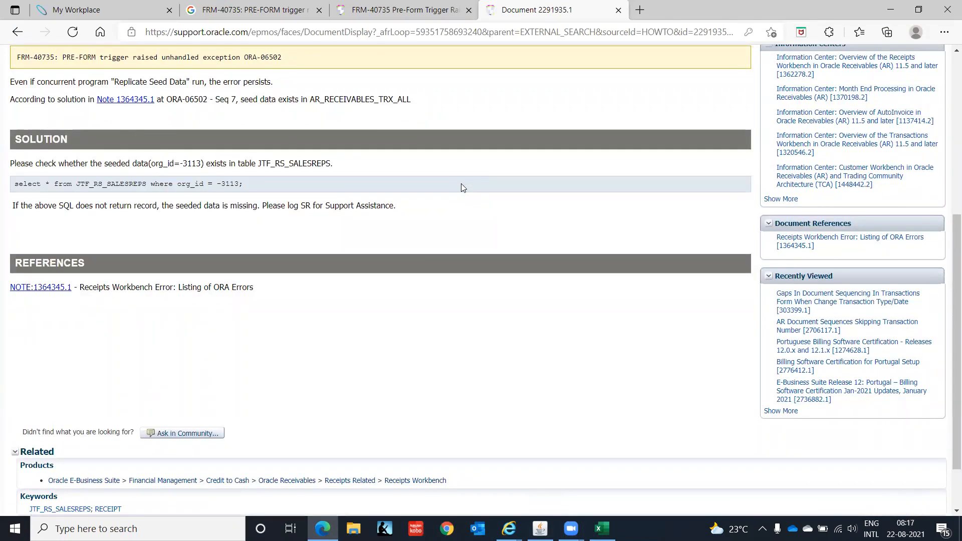
{"action": "scroll", "coordinate": [462, 187], "scroll_direction": "up", "scroll_amount": 2}
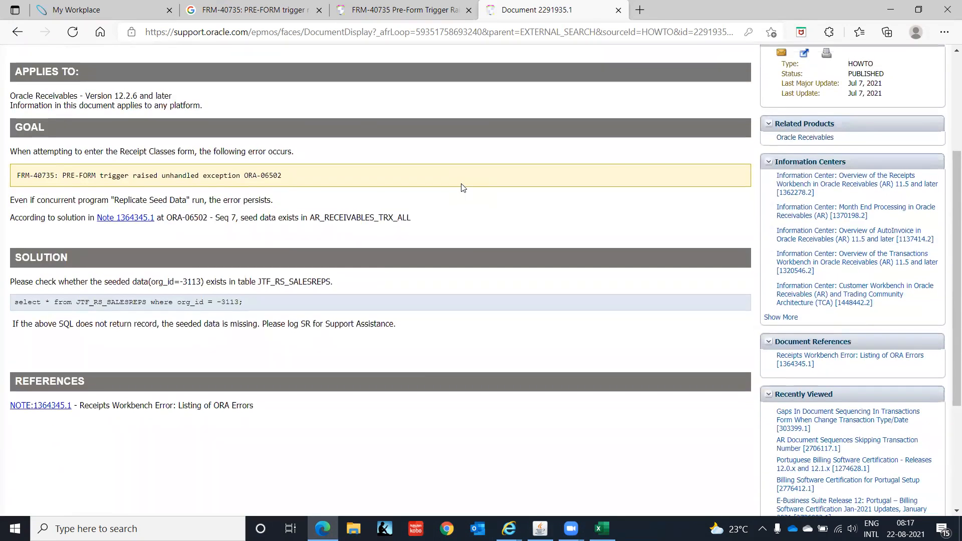
{"action": "scroll", "coordinate": [462, 187], "scroll_direction": "down", "scroll_amount": 1}
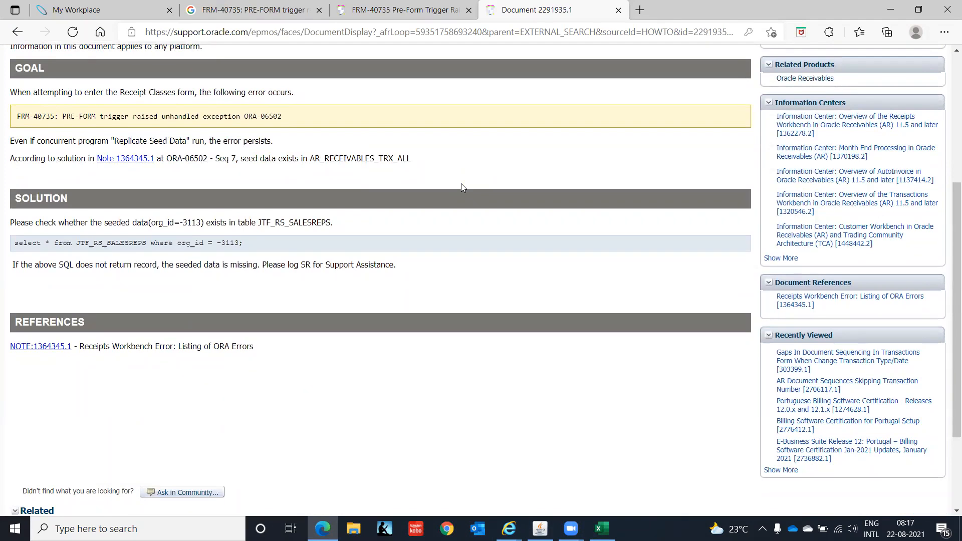
{"action": "scroll", "coordinate": [462, 188], "scroll_direction": "down", "scroll_amount": 1}
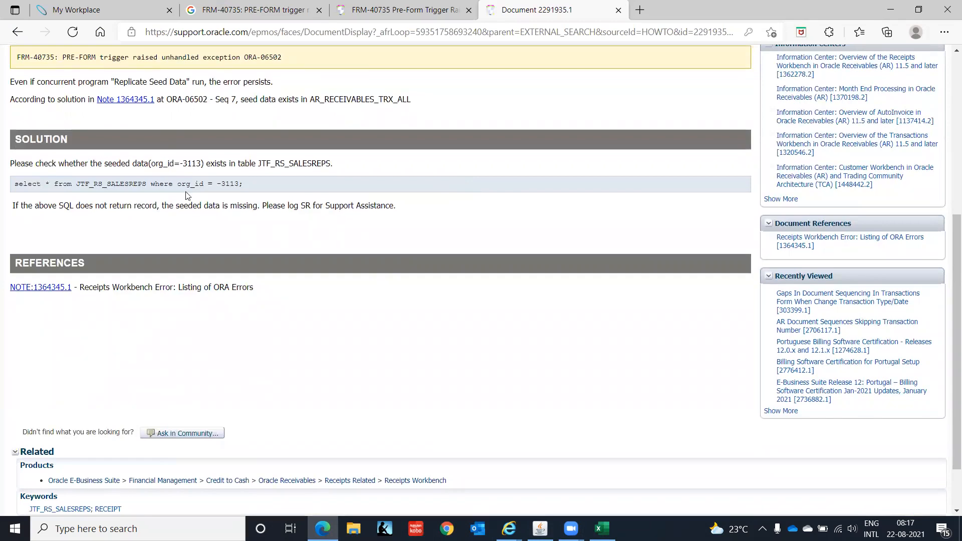
Open Note 1364345.1 in a new tab and scroll to its ORA error list.
{"action": "right_click", "coordinate": [132, 104]}
{"action": "left_click", "coordinate": [155, 113]}
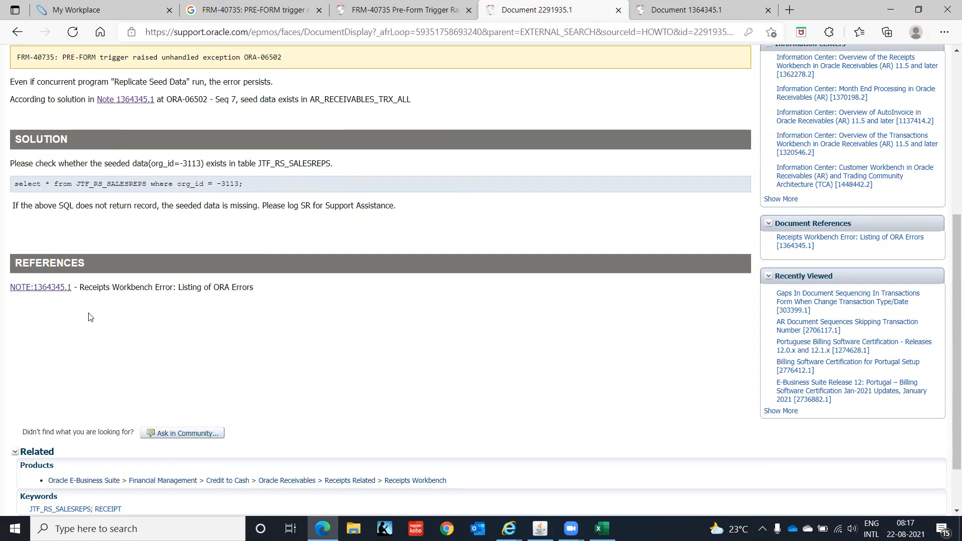
{"action": "key", "text": "ctrl+Tab"}
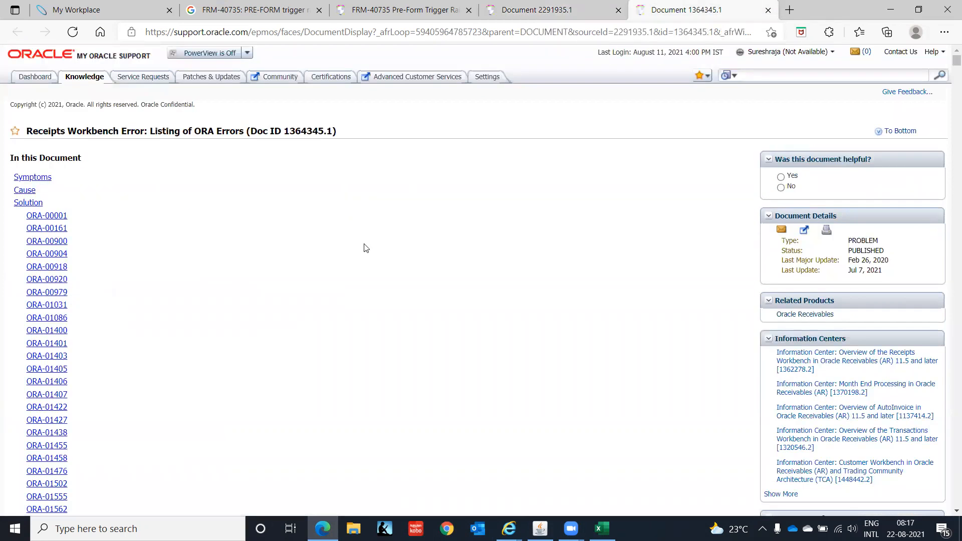
{"action": "scroll", "coordinate": [365, 249], "scroll_direction": "down", "scroll_amount": 15}
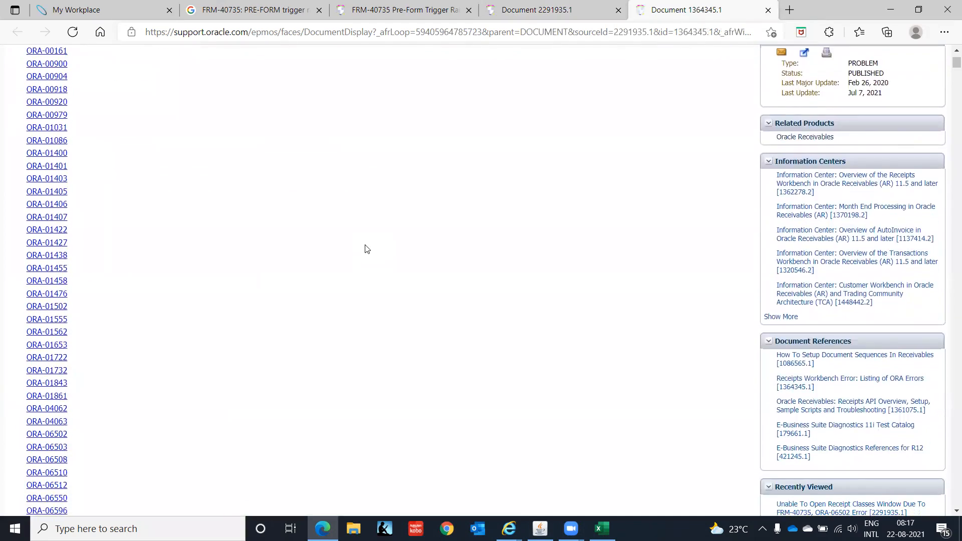
{"action": "scroll", "coordinate": [365, 249], "scroll_direction": "down", "scroll_amount": 8}
{"action": "scroll", "coordinate": [366, 249], "scroll_direction": "up", "scroll_amount": 8}
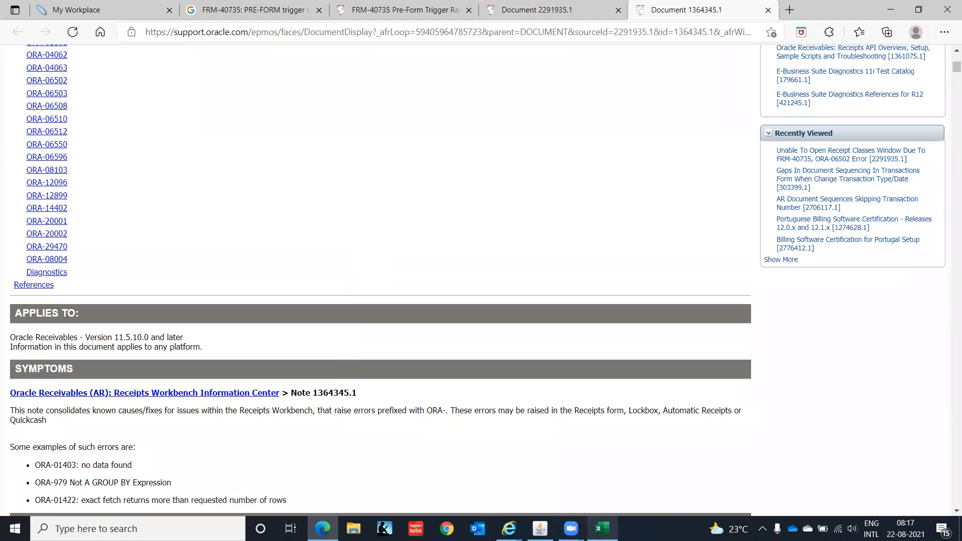
Show the full ORA-01403 and FRM-40735 error history in Oracle, then return to the note.
{"action": "left_click", "coordinate": [540, 529]}
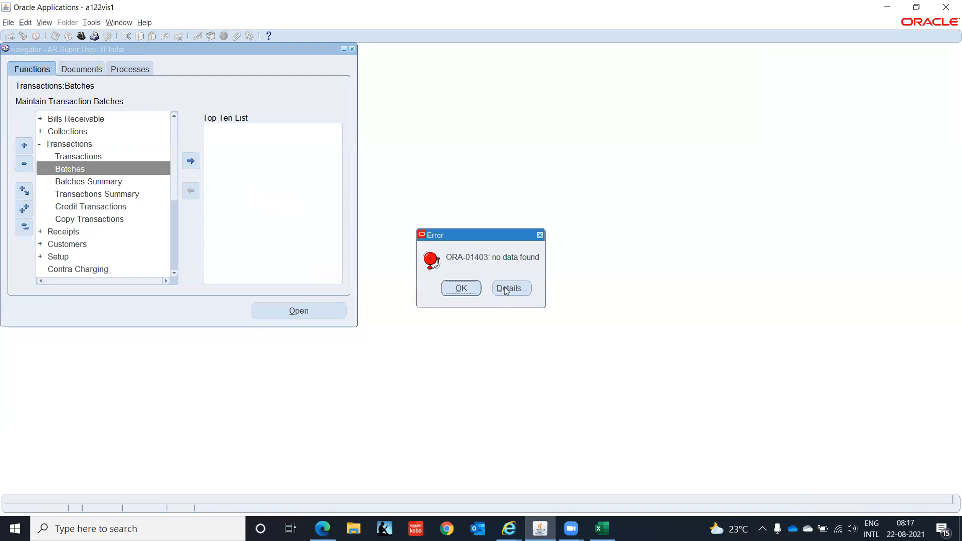
{"action": "left_click", "coordinate": [504, 288]}
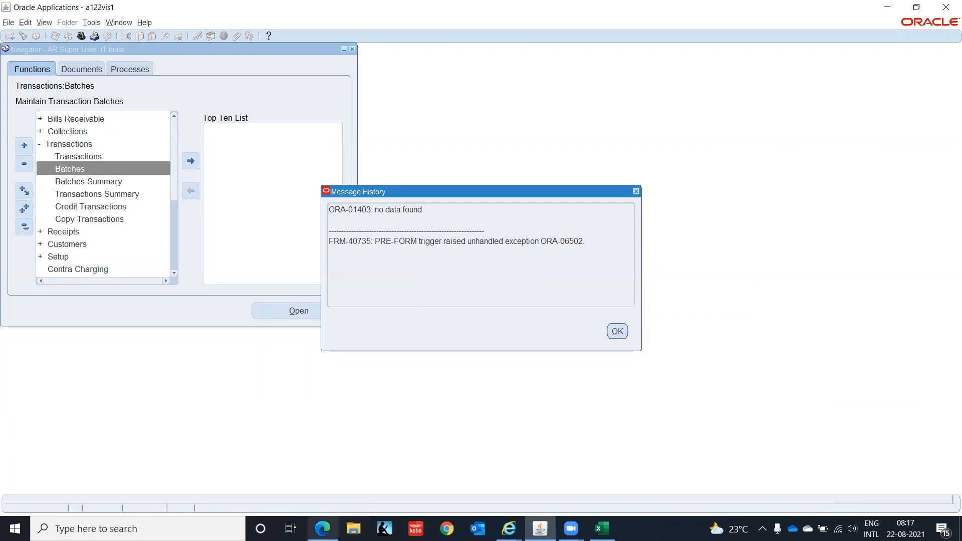
{"action": "left_click", "coordinate": [323, 528]}
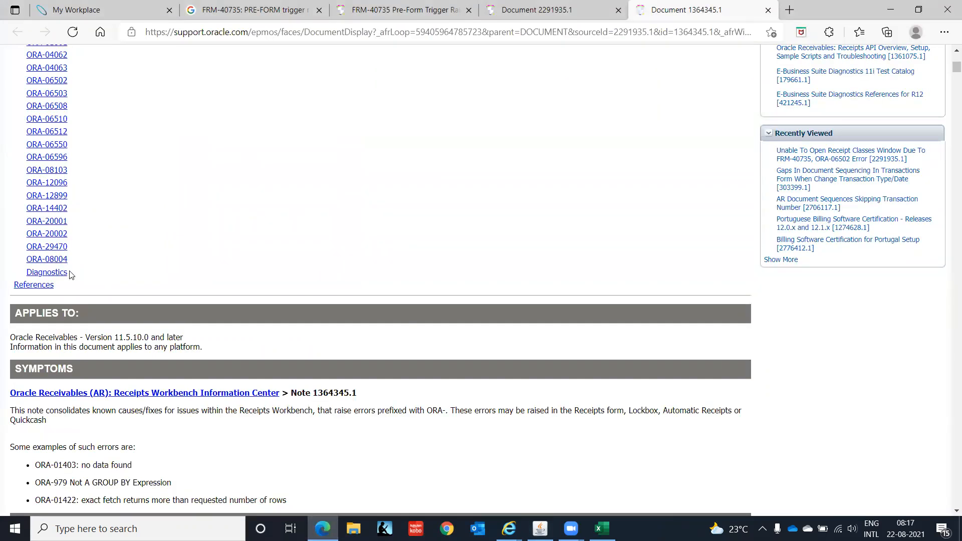
Read the ORA-06502 Missing Seed Data fix (run Replicate Seed Data), then close Oracle's message history.
{"action": "left_click", "coordinate": [59, 80]}
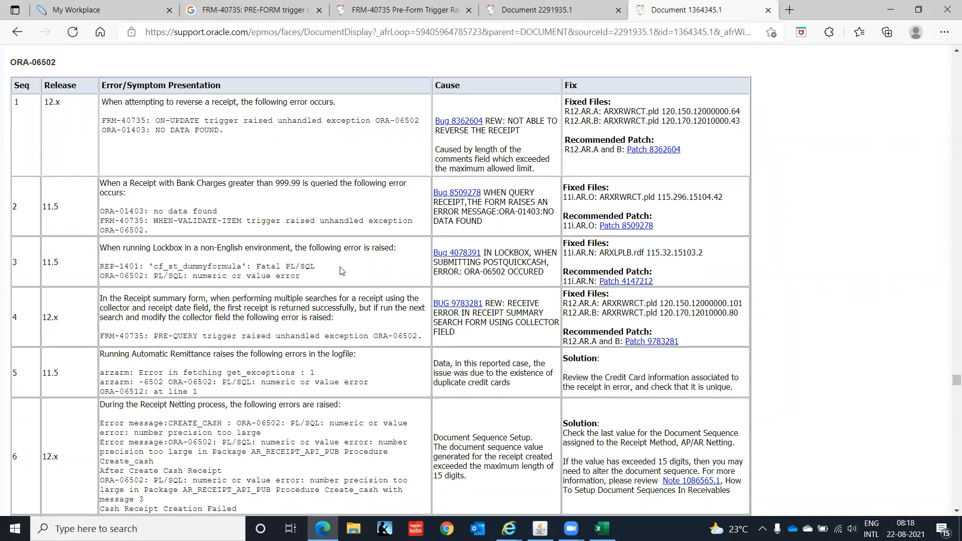
{"action": "scroll", "coordinate": [341, 271], "scroll_direction": "down", "scroll_amount": 2}
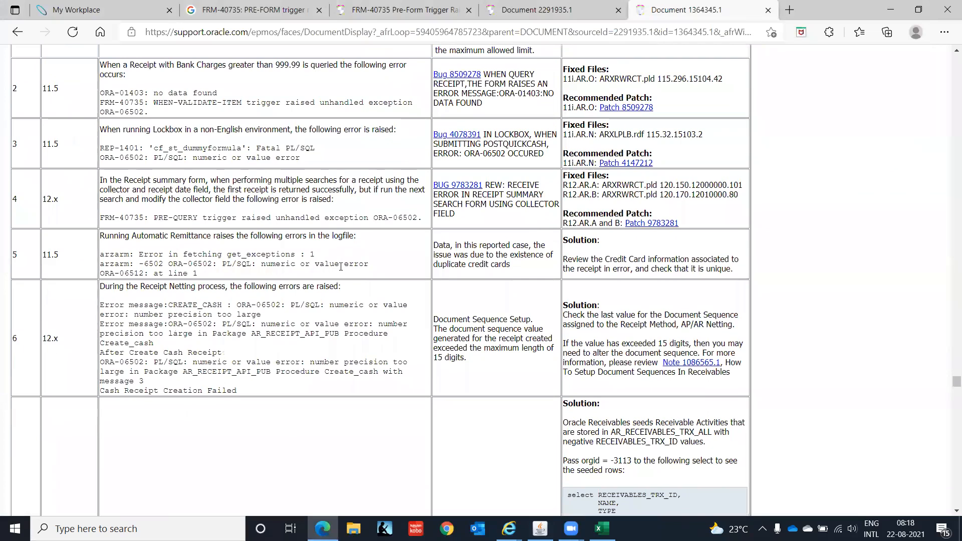
{"action": "scroll", "coordinate": [340, 268], "scroll_direction": "down", "scroll_amount": 6}
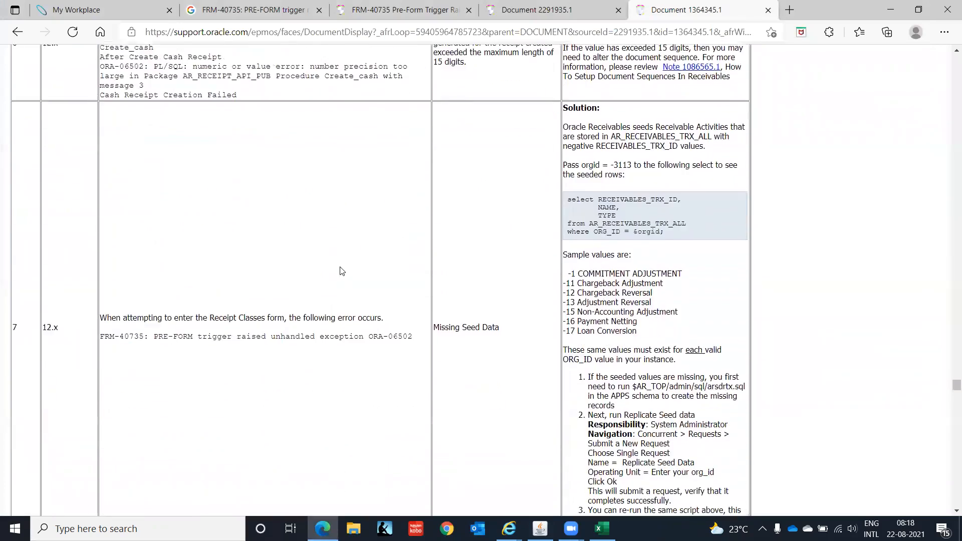
{"action": "scroll", "coordinate": [341, 271], "scroll_direction": "down", "scroll_amount": 1}
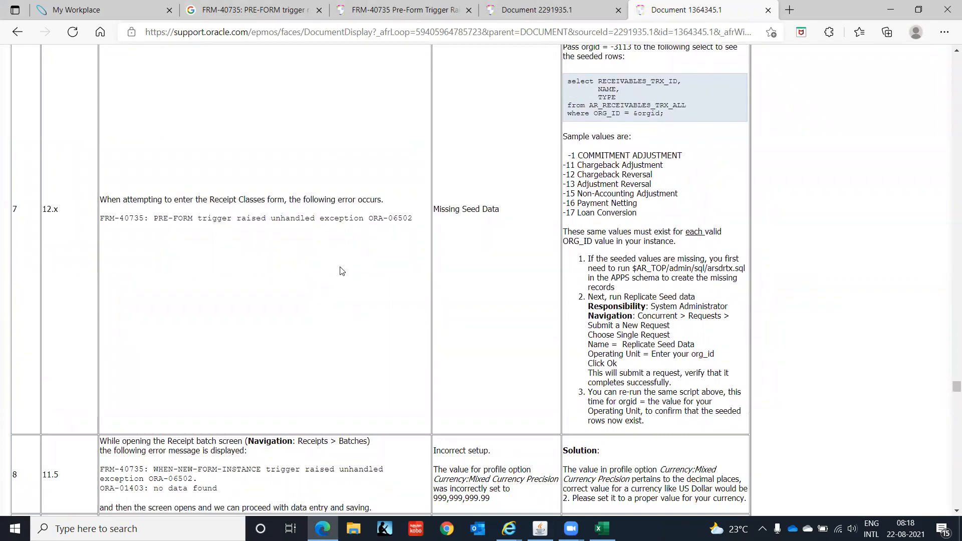
{"action": "scroll", "coordinate": [341, 271], "scroll_direction": "up", "scroll_amount": 2}
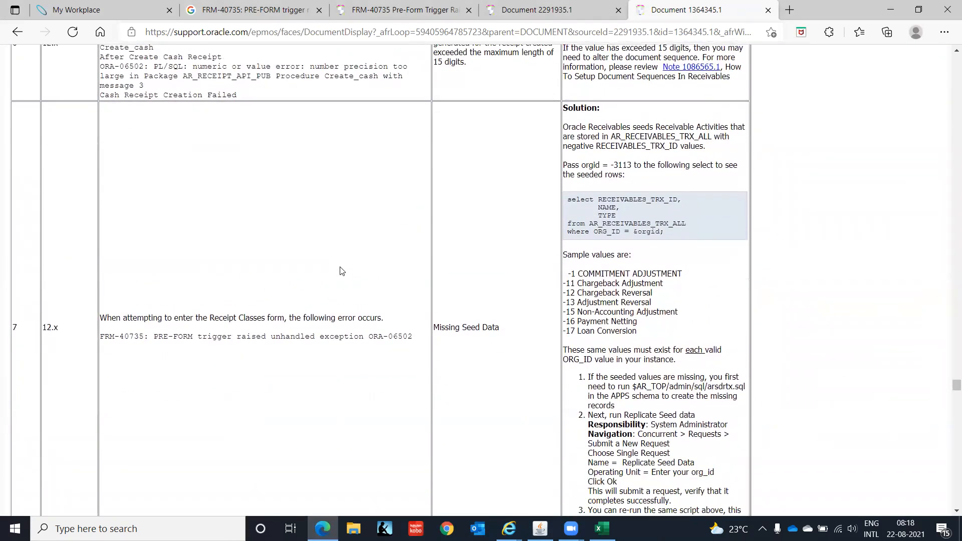
{"action": "scroll", "coordinate": [341, 270], "scroll_direction": "down", "scroll_amount": 1}
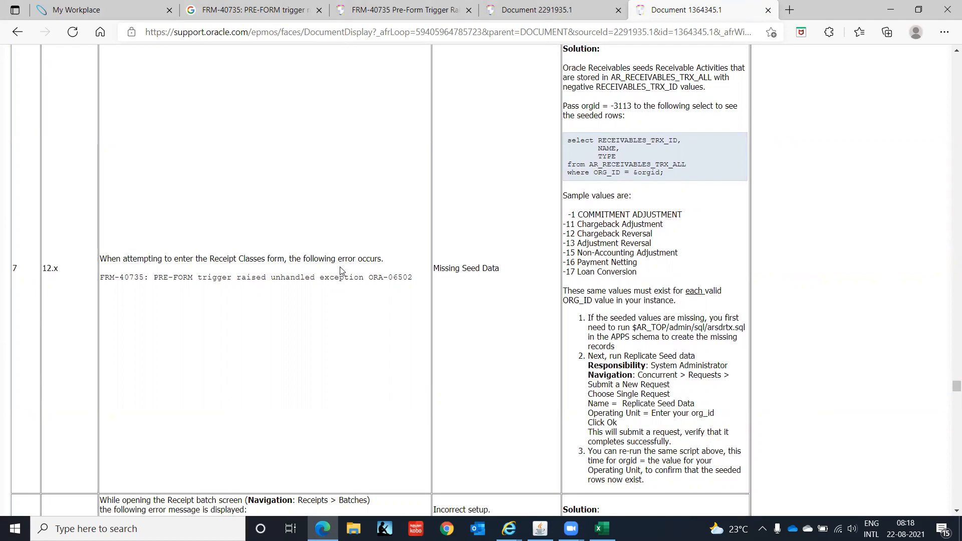
{"action": "scroll", "coordinate": [340, 271], "scroll_direction": "down", "scroll_amount": 1}
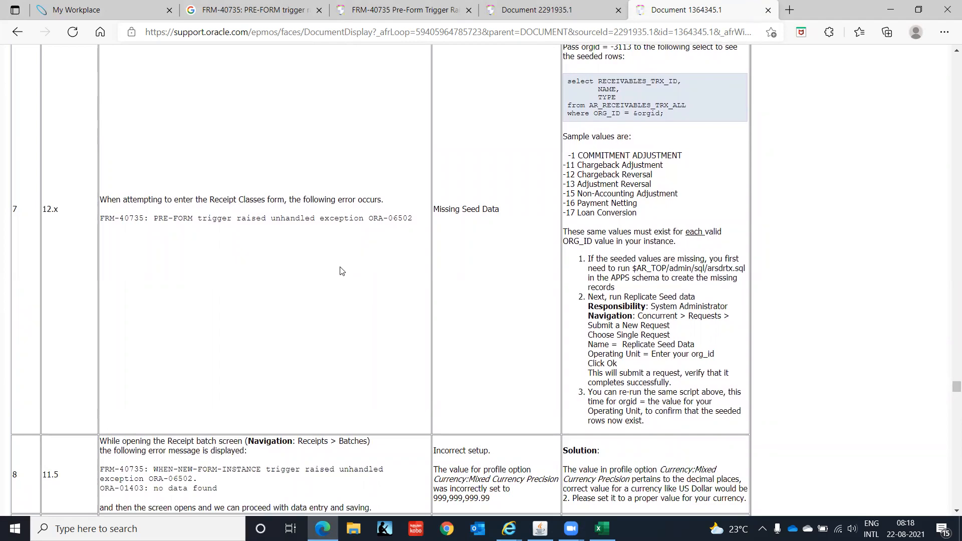
{"action": "scroll", "coordinate": [340, 270], "scroll_direction": "down", "scroll_amount": 1}
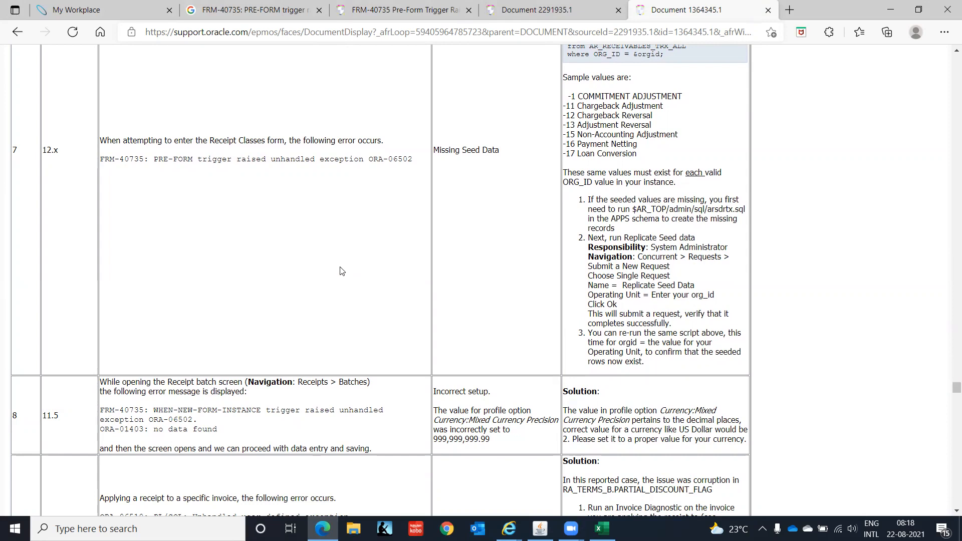
{"action": "scroll", "coordinate": [341, 271], "scroll_direction": "down", "scroll_amount": 1}
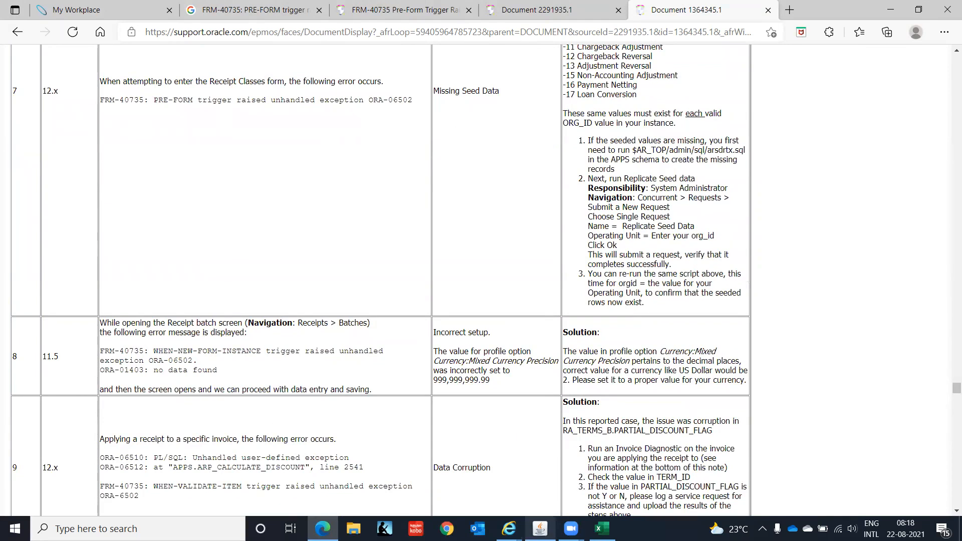
{"action": "left_click", "coordinate": [541, 529]}
{"action": "left_click", "coordinate": [618, 332]}
Switch to the System Administrator Vision responsibility and start a new single request from View > Requests.
{"action": "left_click", "coordinate": [82, 37]}
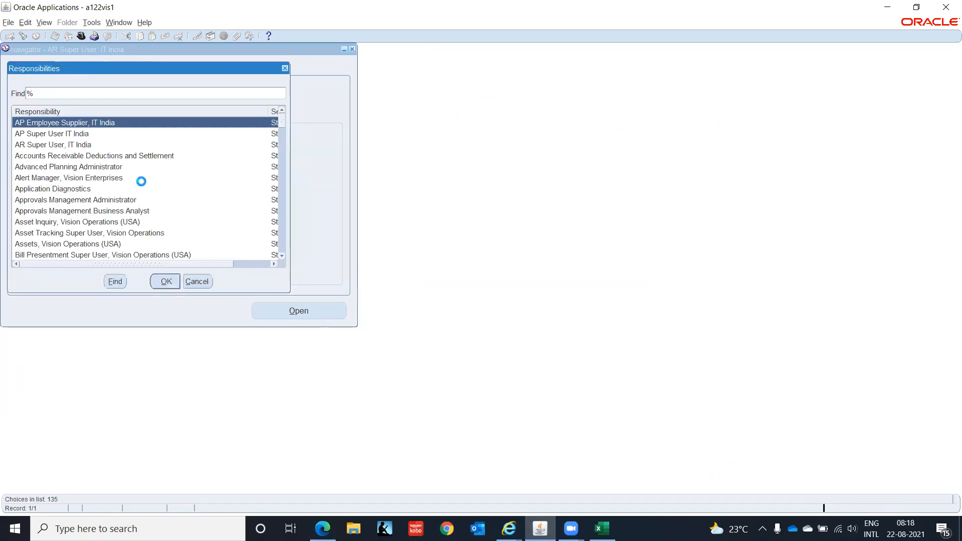
{"action": "key", "text": "Return"}
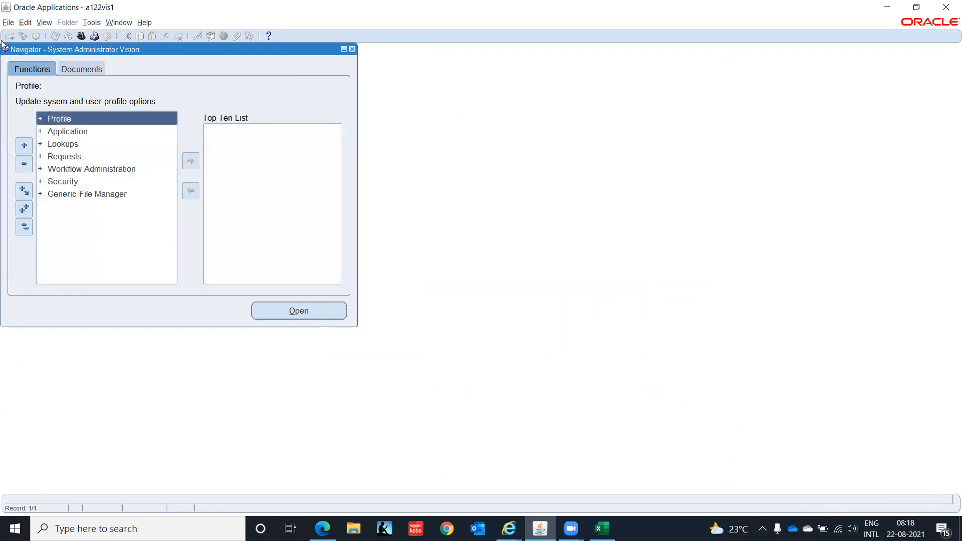
{"action": "left_click", "coordinate": [50, 23]}
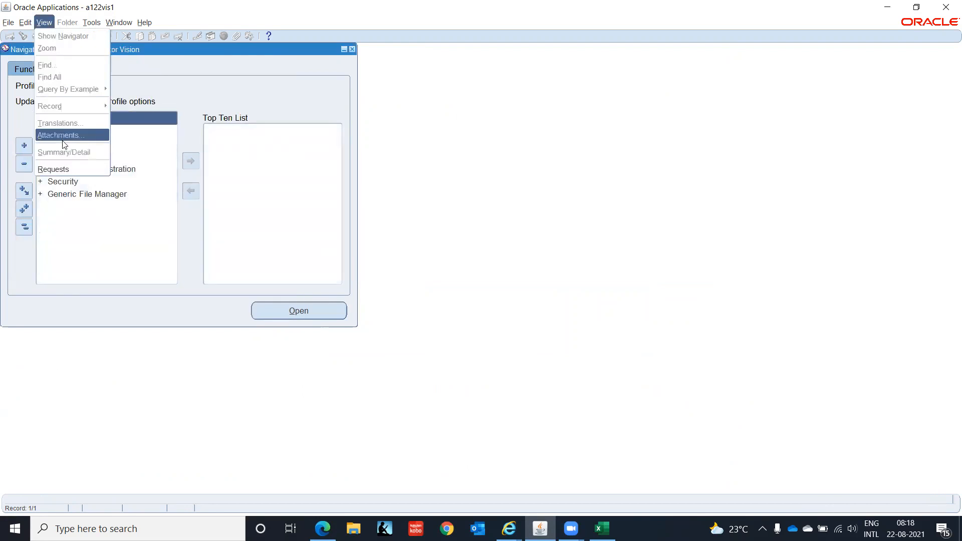
{"action": "left_click", "coordinate": [72, 169]}
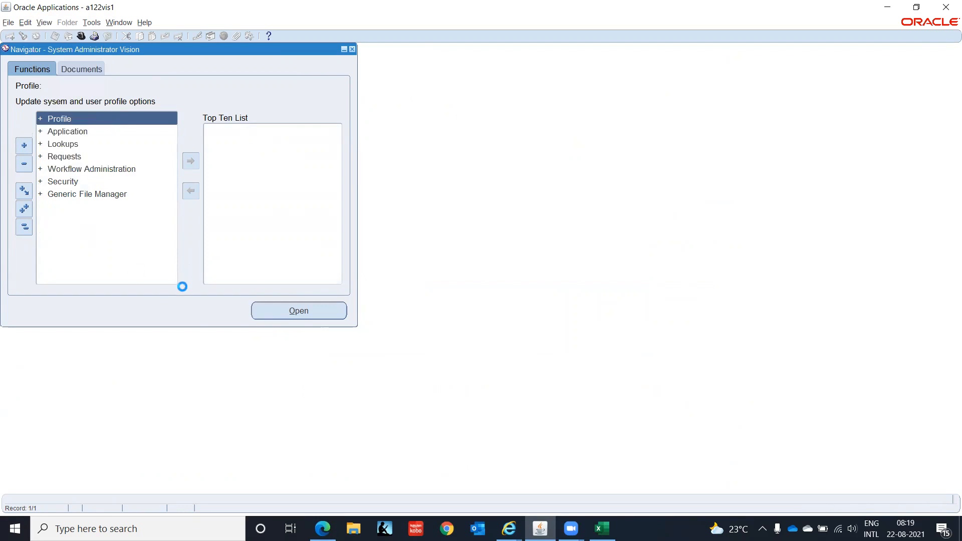
{"action": "left_click", "coordinate": [134, 343]}
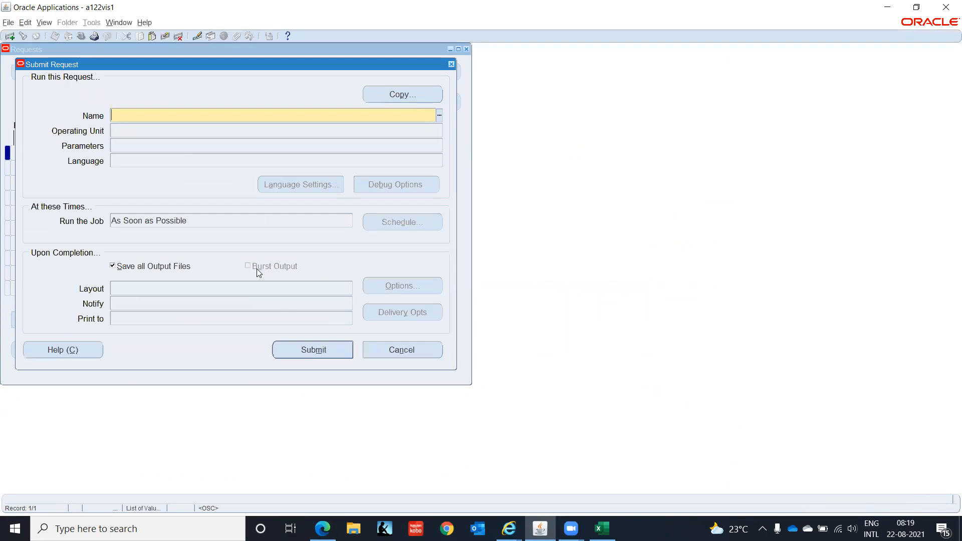
Choose the Replicate Seed Data program with Operating Unit IT Private Limited(OU).
{"action": "left_click", "coordinate": [438, 115]}
{"action": "type", "text": "re"}
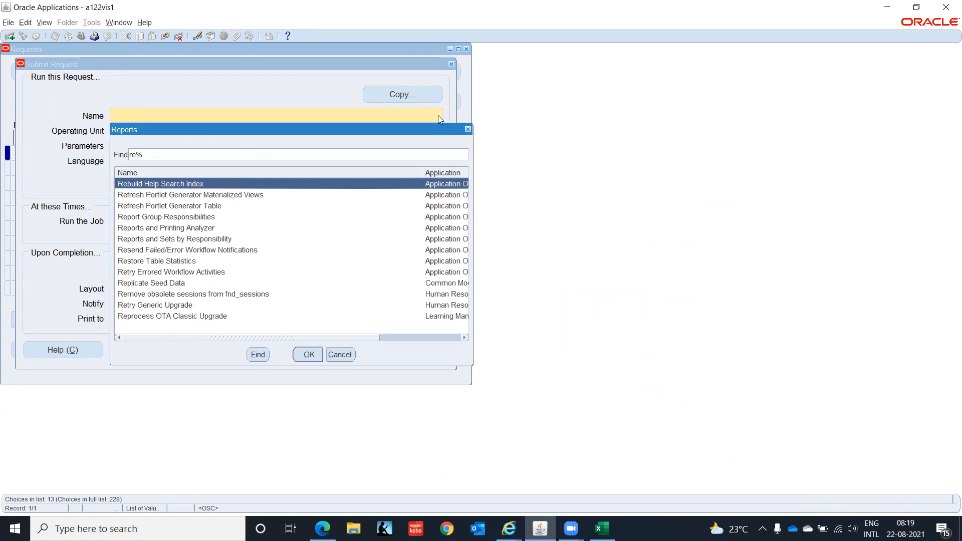
{"action": "type", "text": "p"}
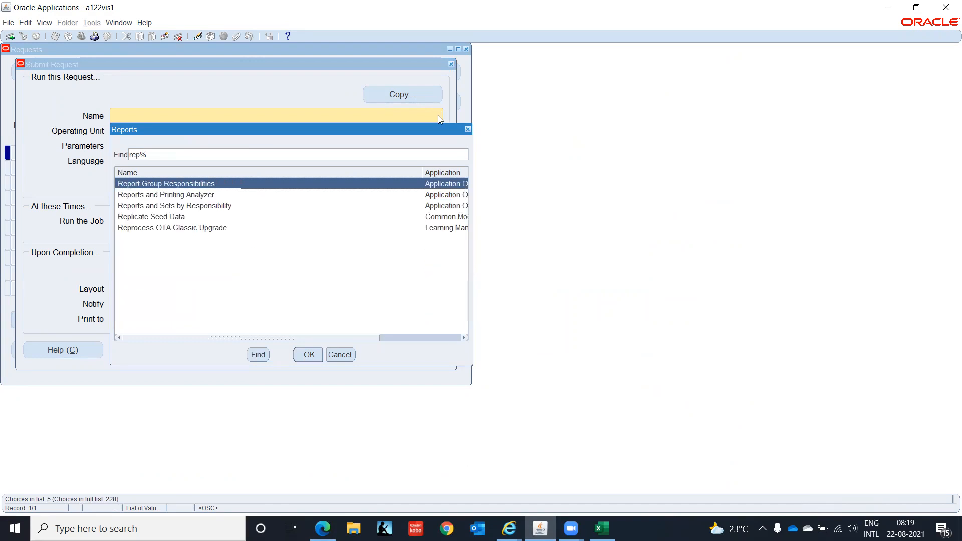
{"action": "key", "text": "Down"}
{"action": "key", "text": "Down"}
{"action": "key", "text": "Down"}
{"action": "key", "text": "Return"}
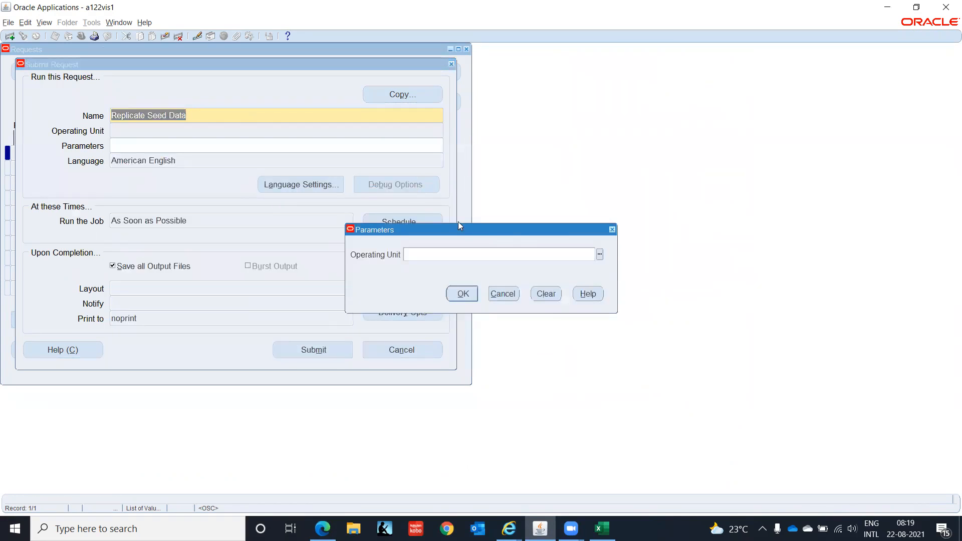
{"action": "type", "text": "IT In"}
{"action": "left_click", "coordinate": [599, 254]}
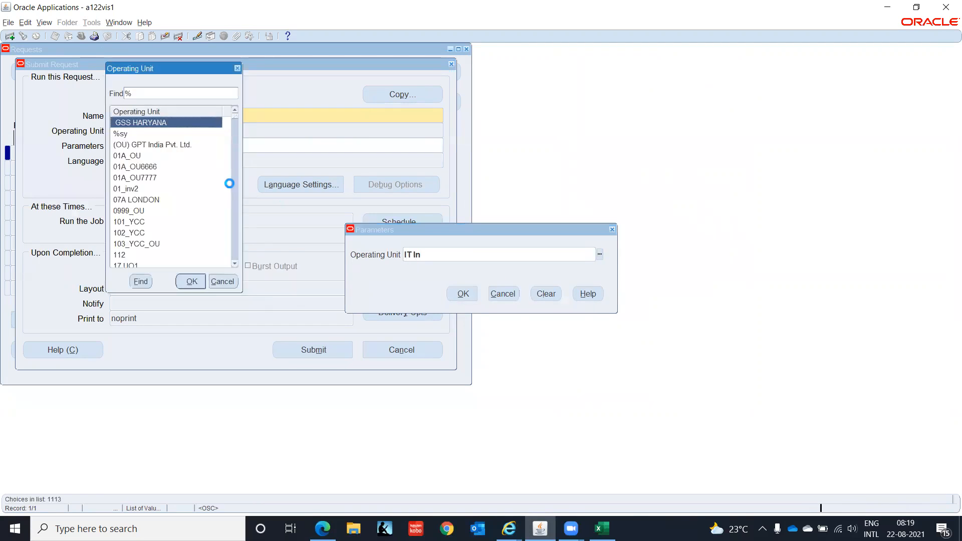
{"action": "type", "text": "it"}
{"action": "key", "text": "Return"}
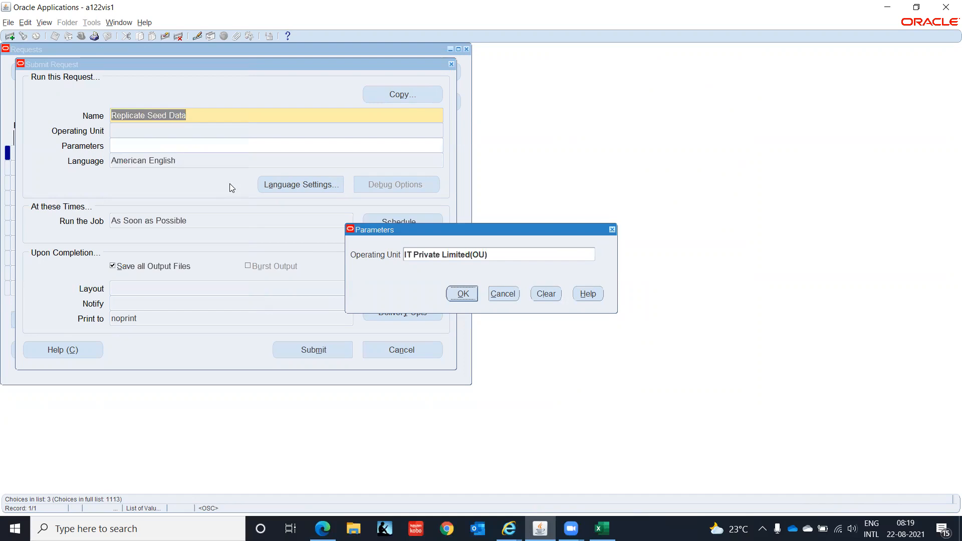
{"action": "left_click", "coordinate": [463, 294]}
Submit the request, decline another, and refresh the requests list to see it running.
{"action": "left_click", "coordinate": [315, 353]}
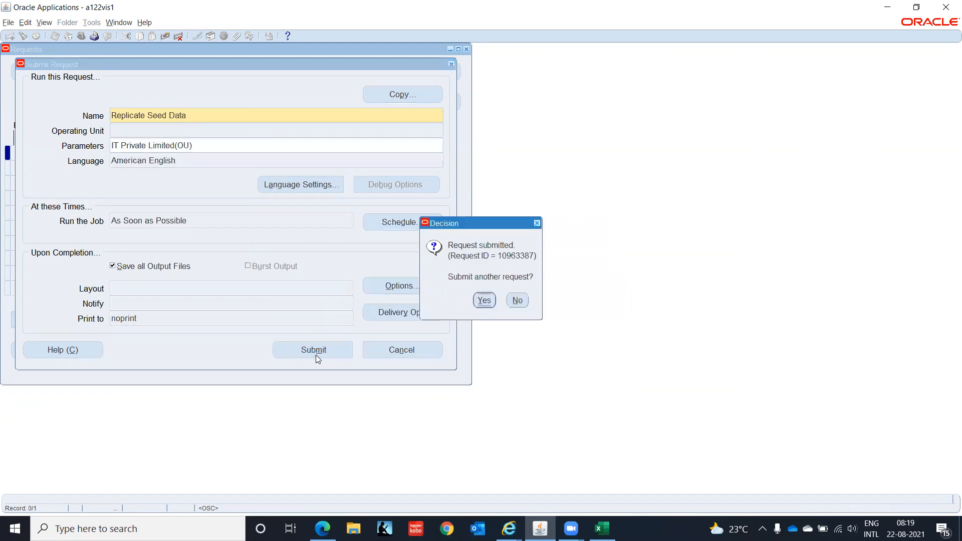
{"action": "left_click", "coordinate": [519, 300]}
{"action": "left_click", "coordinate": [392, 347]}
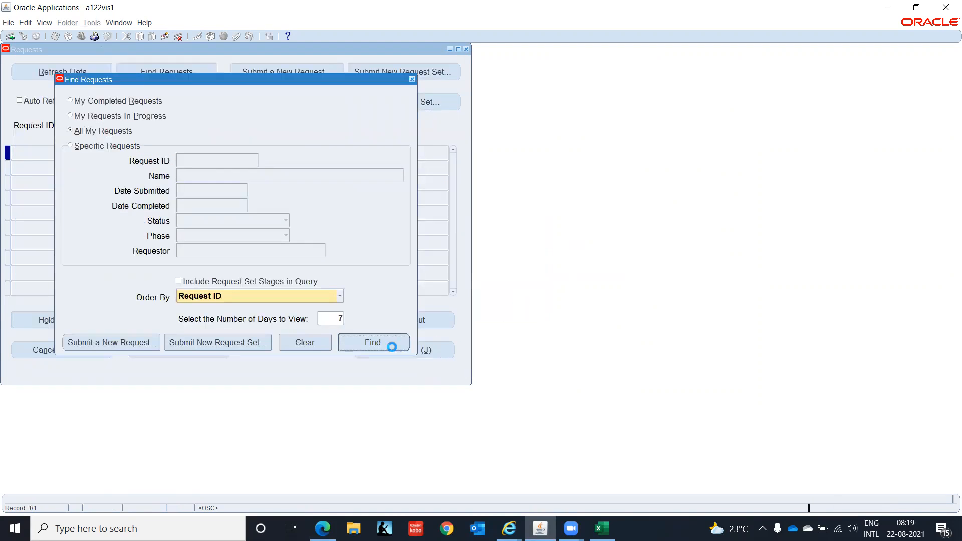
{"action": "left_click", "coordinate": [61, 73]}
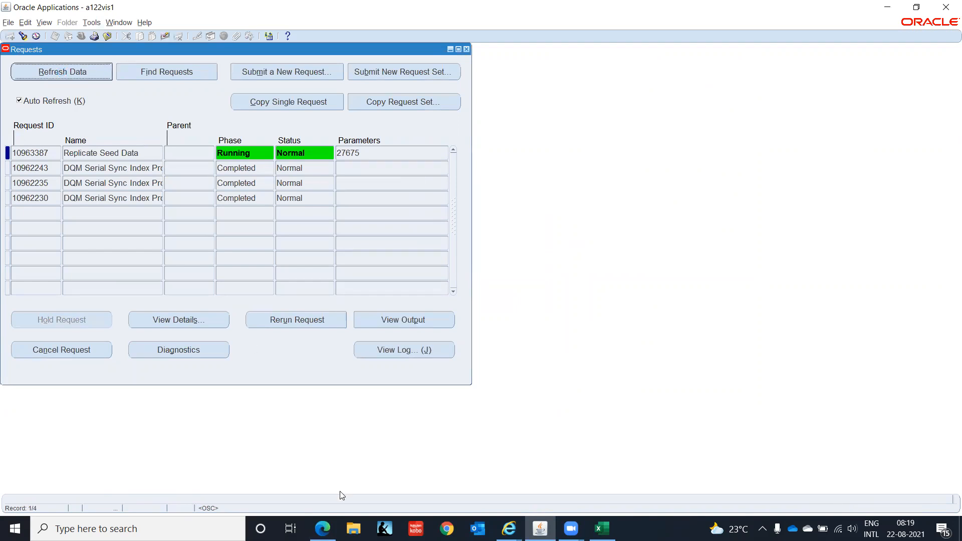
{"action": "left_click", "coordinate": [323, 528]}
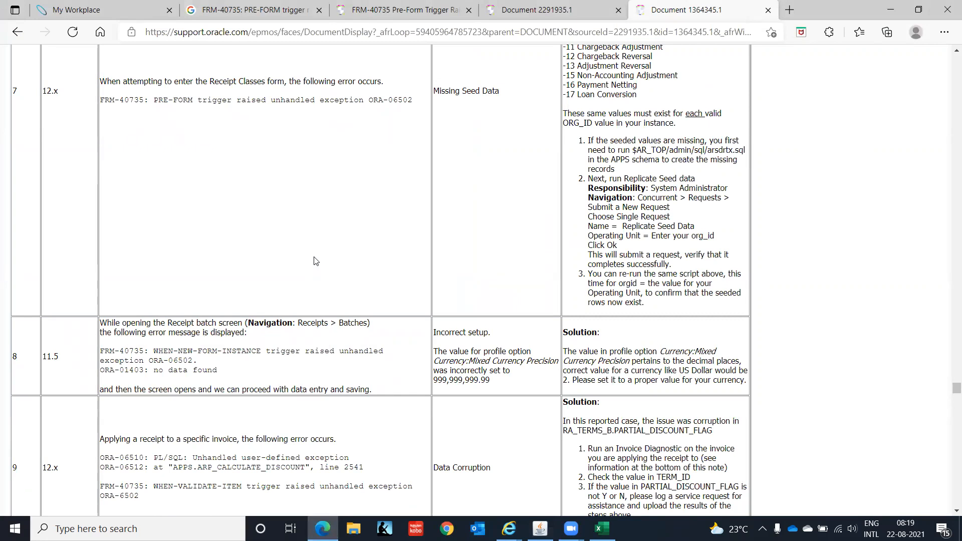
Scroll through support note 1364345.1 on Receipts Workbench errors, then close it.
{"action": "scroll", "coordinate": [316, 261], "scroll_direction": "down", "scroll_amount": 6}
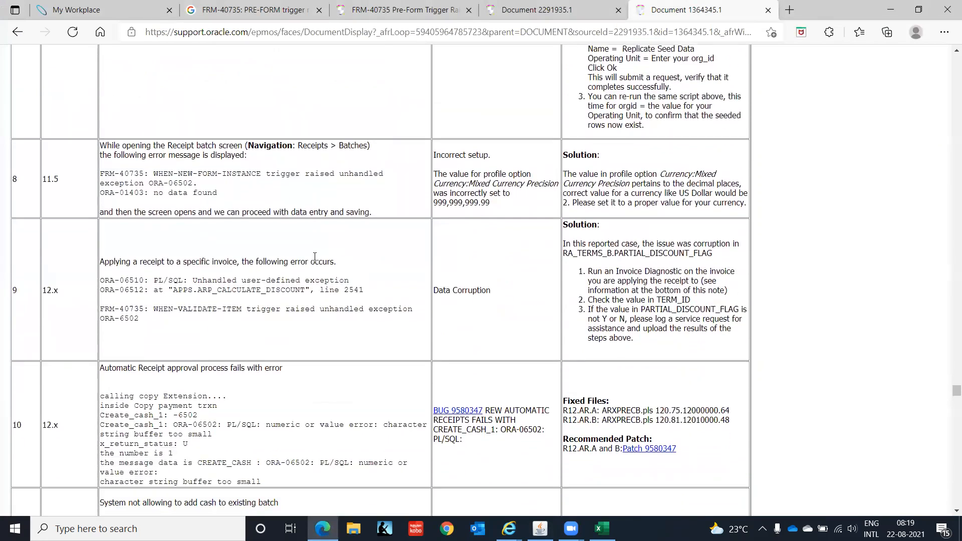
{"action": "scroll", "coordinate": [315, 260], "scroll_direction": "down", "scroll_amount": 5}
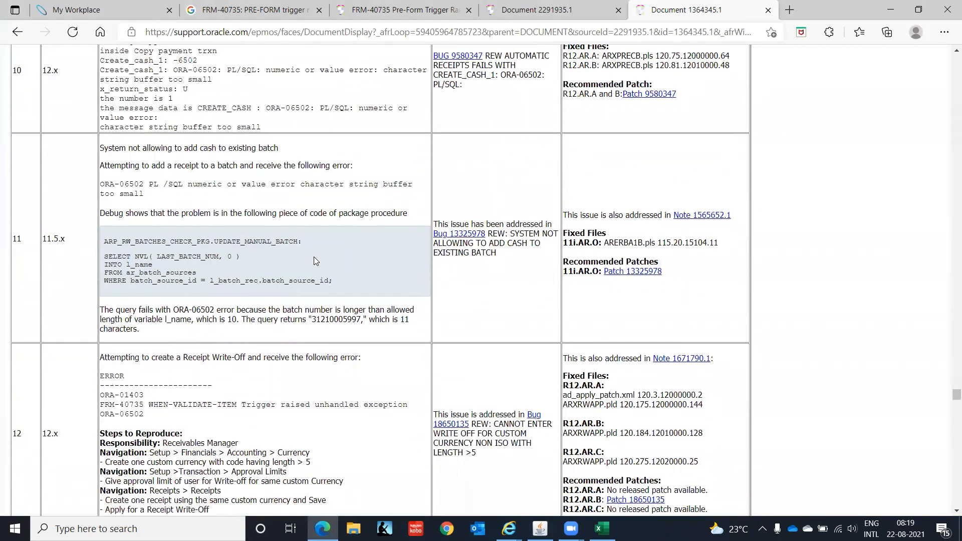
{"action": "scroll", "coordinate": [314, 257], "scroll_direction": "down", "scroll_amount": 5}
{"action": "scroll", "coordinate": [315, 260], "scroll_direction": "down", "scroll_amount": 6}
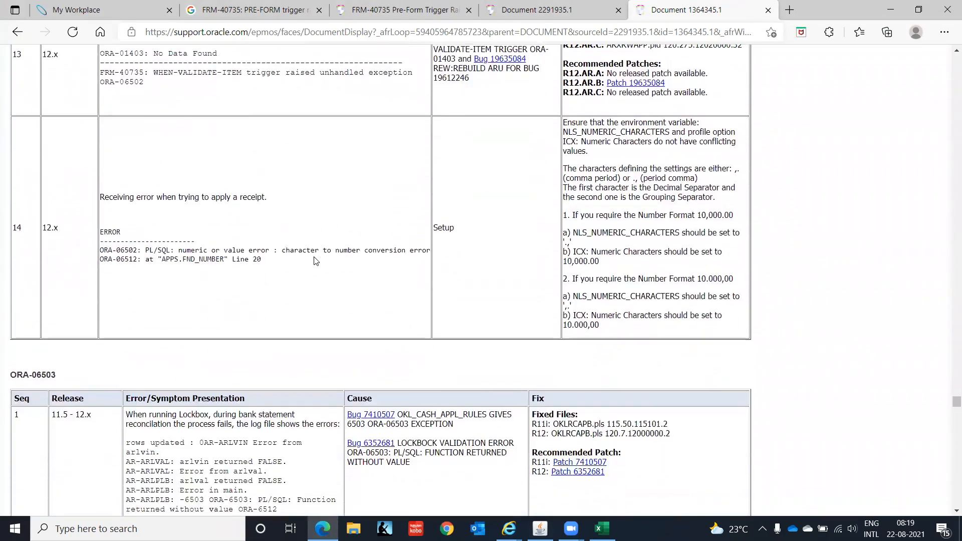
{"action": "scroll", "coordinate": [315, 261], "scroll_direction": "down", "scroll_amount": 4}
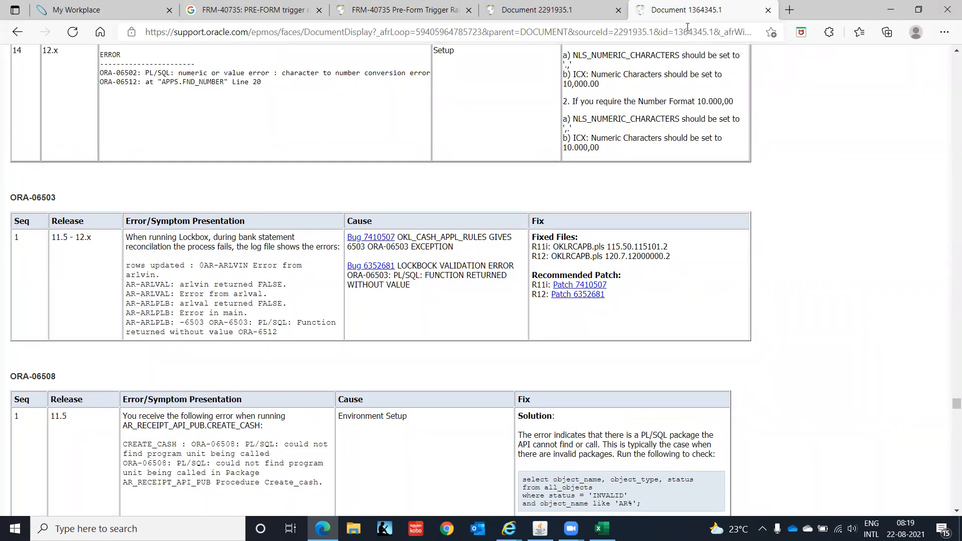
{"action": "left_click", "coordinate": [767, 10]}
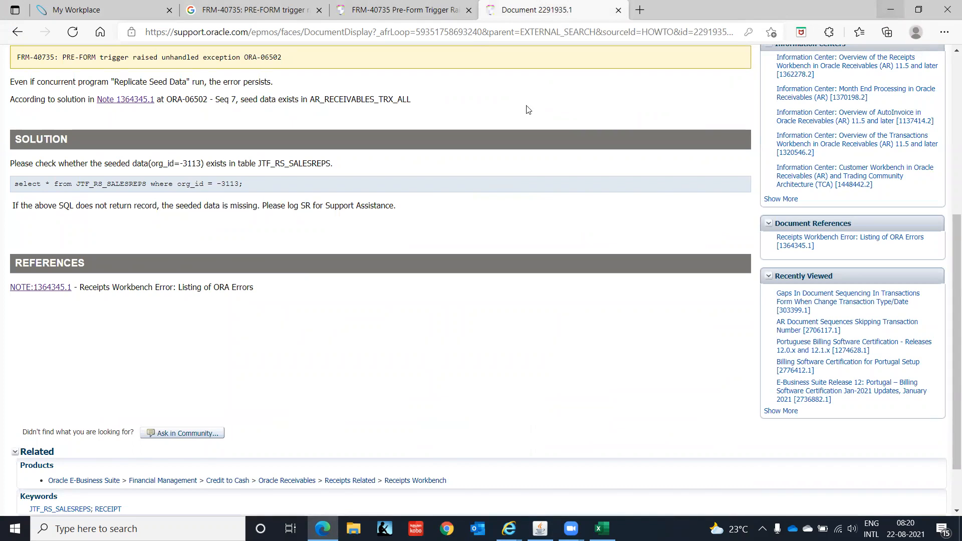
Sign in to read note 1174274.1's FRM-40735 cause and solution, then return to Oracle Applications.
{"action": "left_click", "coordinate": [361, 20]}
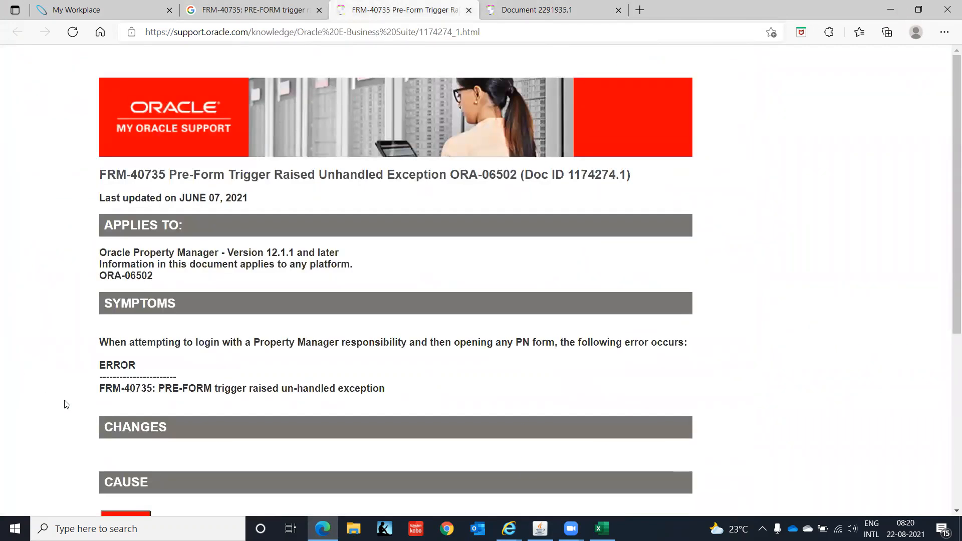
{"action": "scroll", "coordinate": [66, 404], "scroll_direction": "down", "scroll_amount": 3}
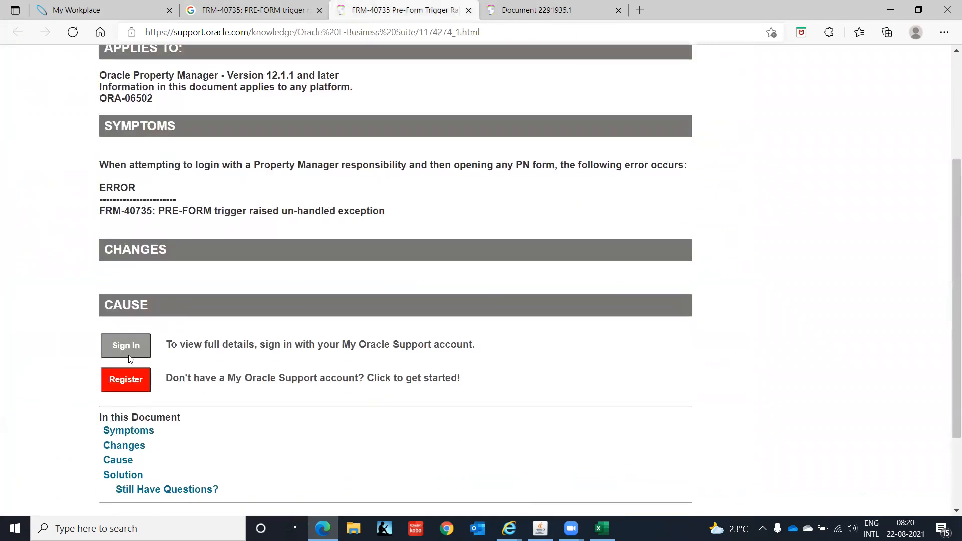
{"action": "left_click", "coordinate": [130, 349]}
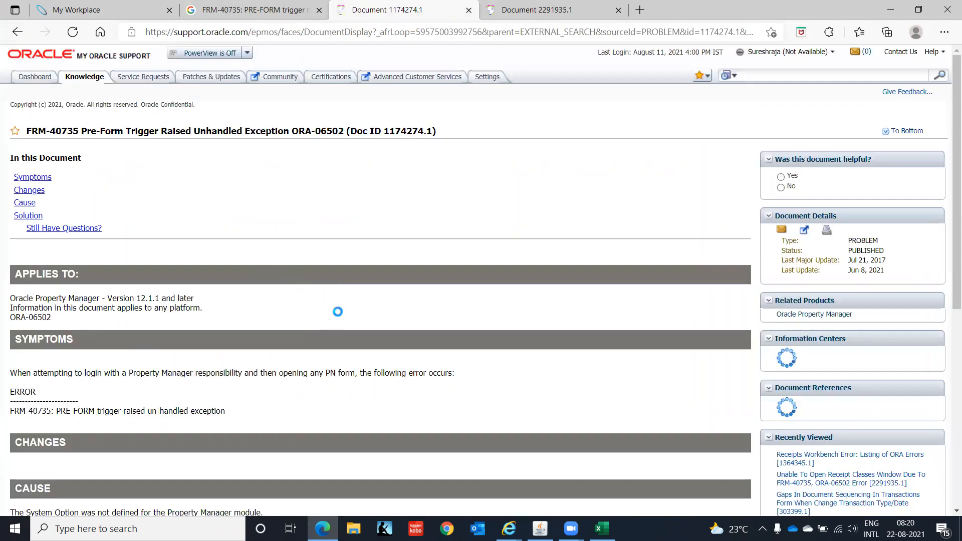
{"action": "scroll", "coordinate": [342, 318], "scroll_direction": "down", "scroll_amount": 3}
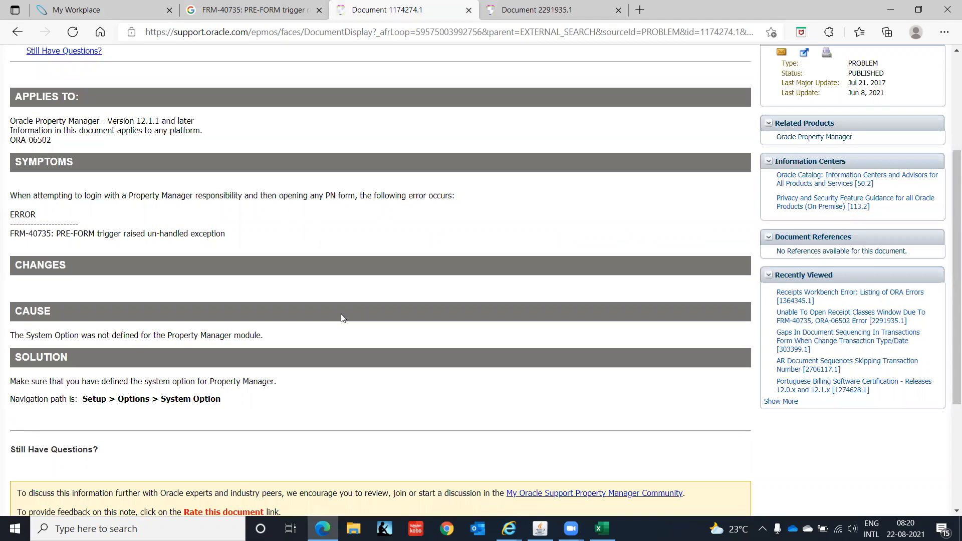
{"action": "scroll", "coordinate": [340, 314], "scroll_direction": "up", "scroll_amount": 3}
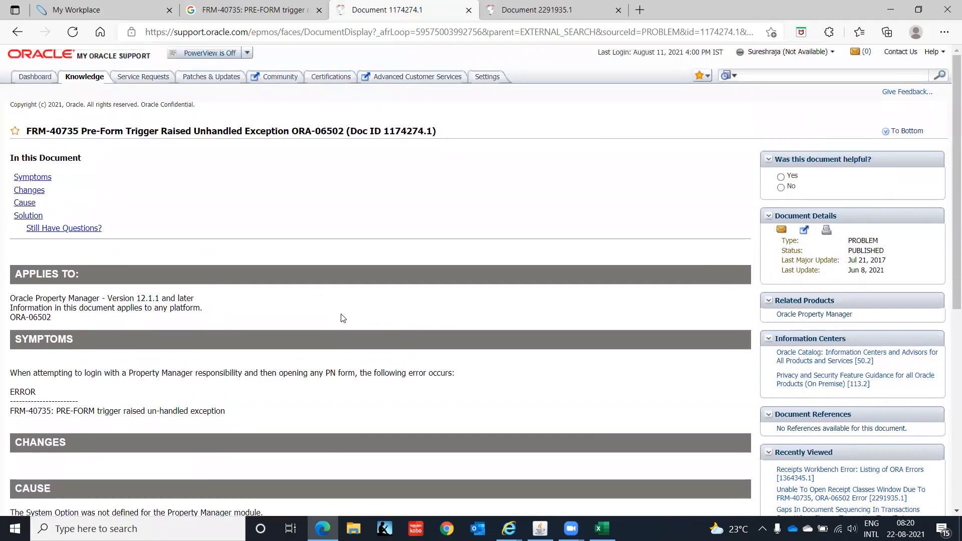
{"action": "scroll", "coordinate": [343, 318], "scroll_direction": "down", "scroll_amount": 3}
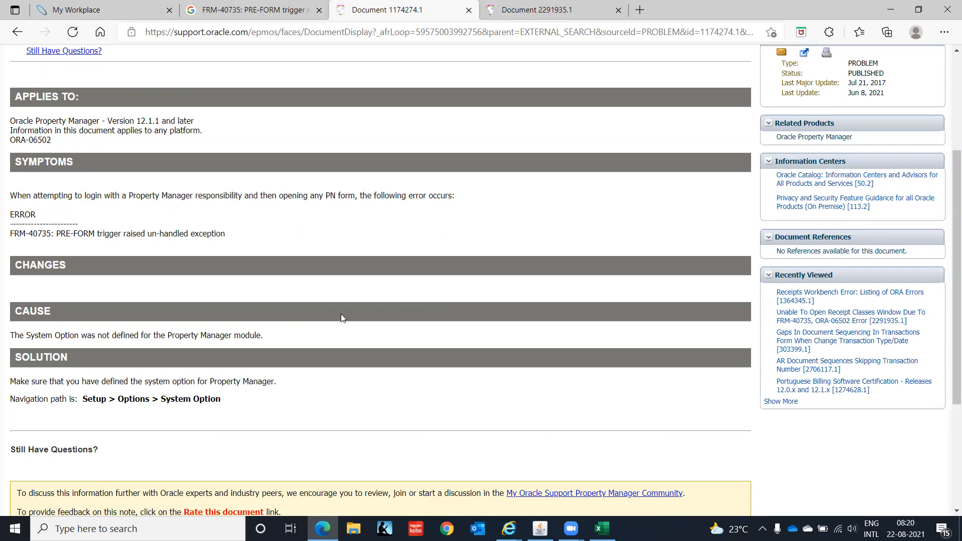
{"action": "scroll", "coordinate": [343, 318], "scroll_direction": "down", "scroll_amount": 3}
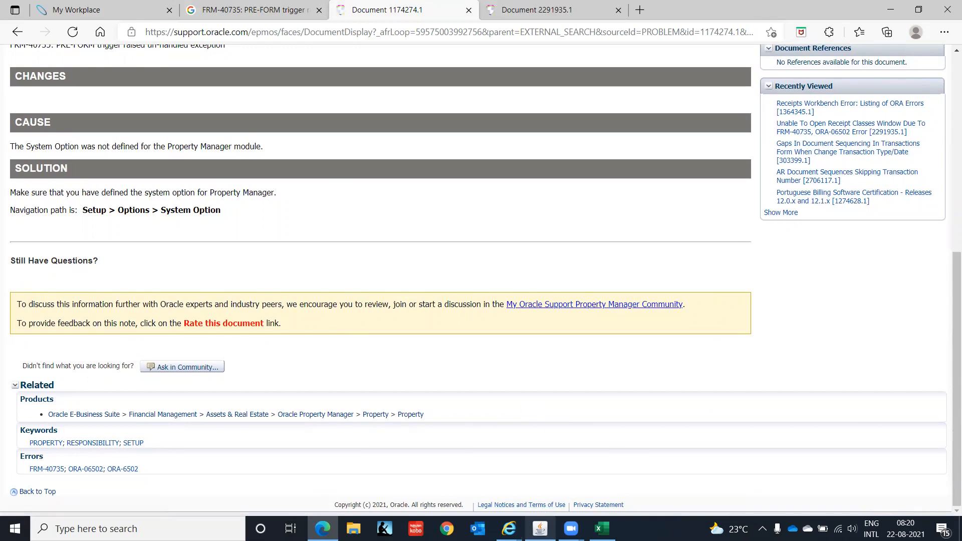
{"action": "left_click", "coordinate": [541, 529]}
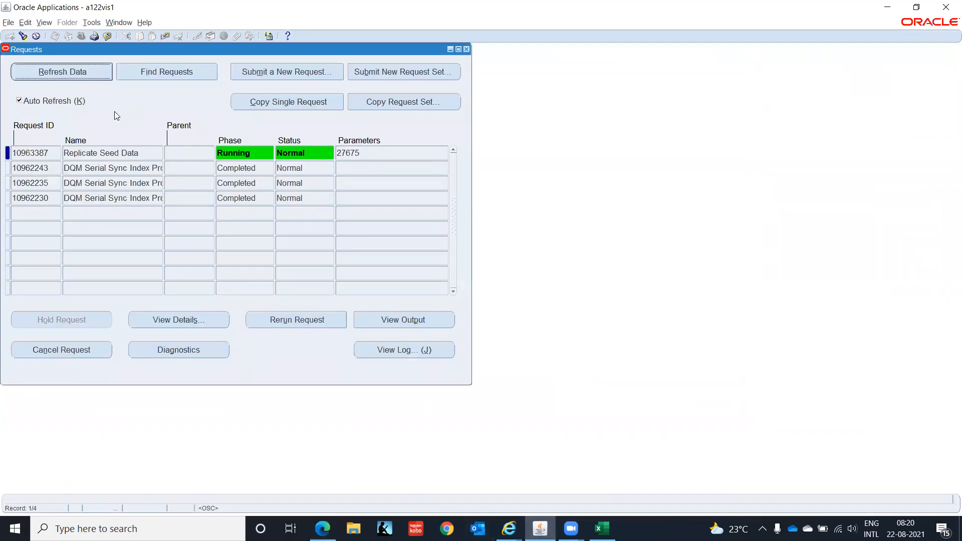
Refresh to confirm Replicate Seed Data completed Normal, then close the Requests window.
{"action": "left_click", "coordinate": [79, 71]}
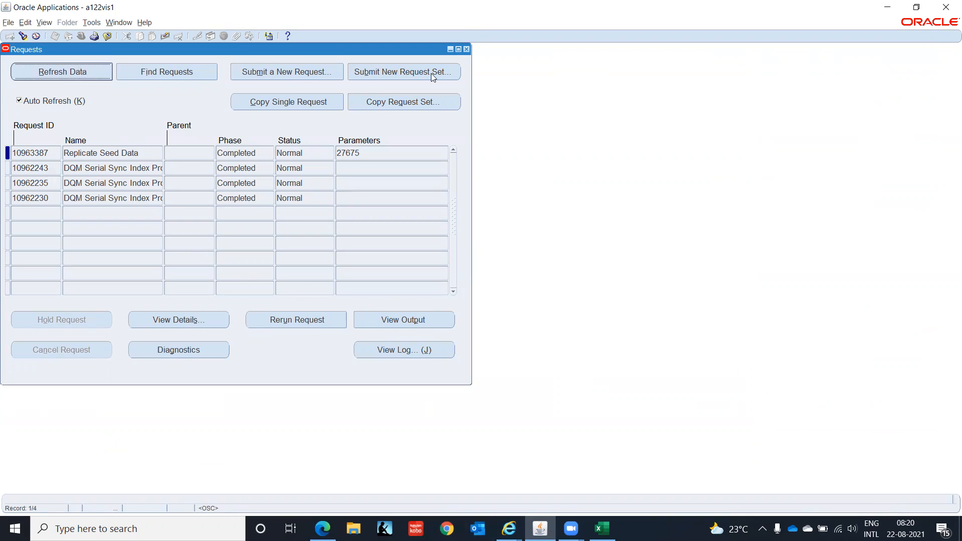
{"action": "left_click", "coordinate": [466, 49]}
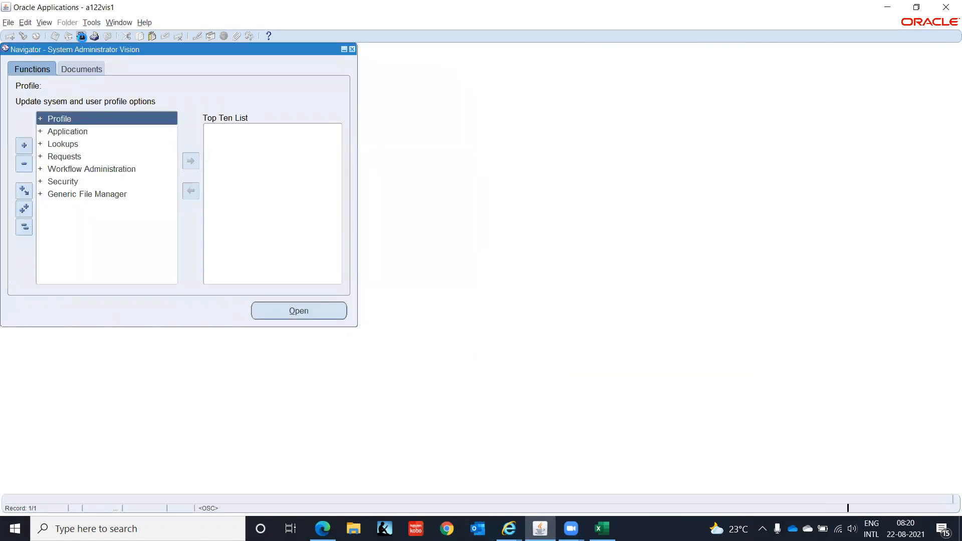
Switch to the AR Super User, IT India responsibility and expand the Transactions functions.
{"action": "left_click", "coordinate": [82, 36]}
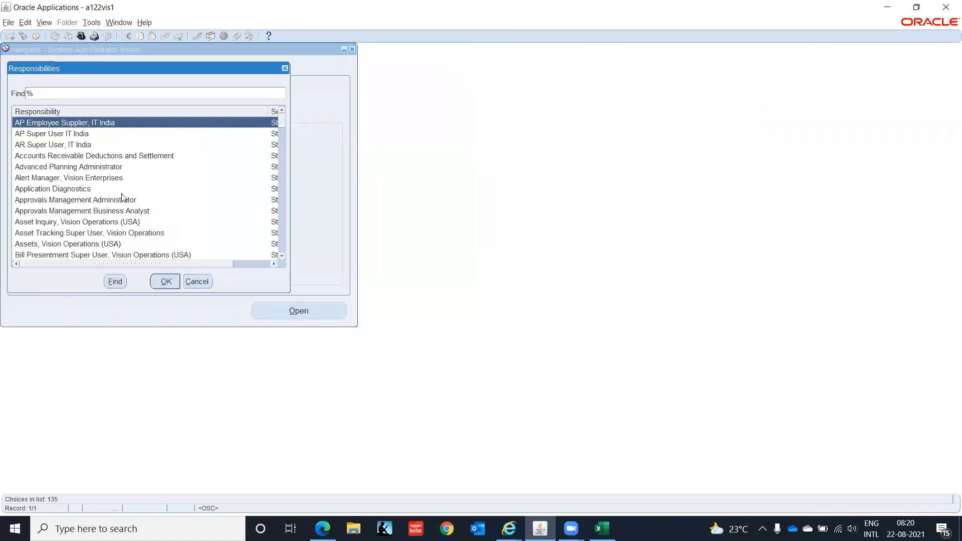
{"action": "left_click", "coordinate": [71, 145]}
{"action": "left_click", "coordinate": [161, 281]}
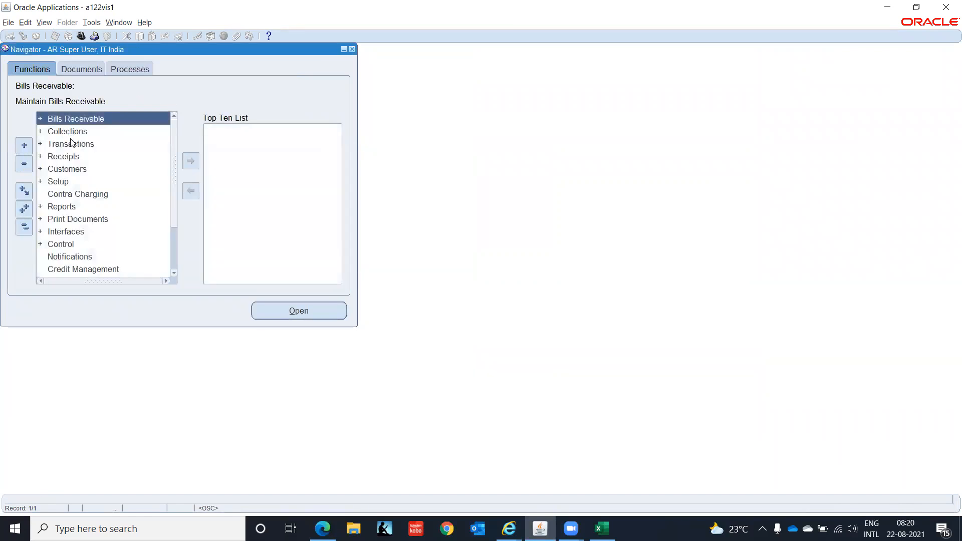
{"action": "left_click", "coordinate": [70, 144]}
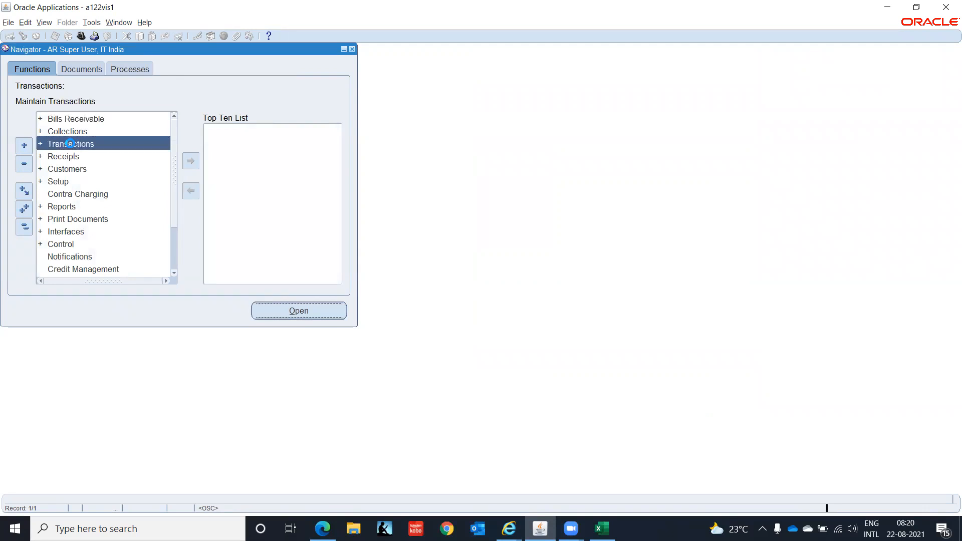
{"action": "double_click", "coordinate": [70, 144]}
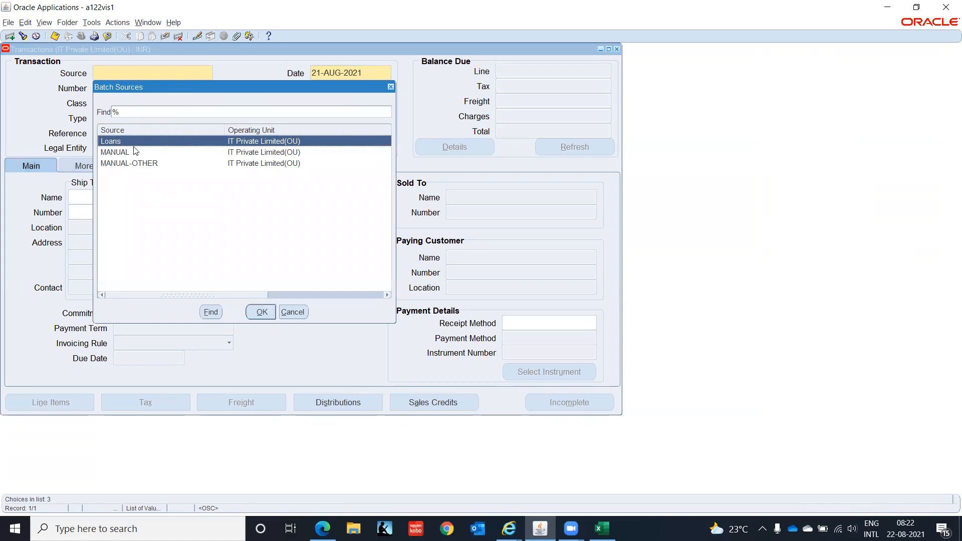
Set the transaction's Source to MANUAL, Class to Invoice and Type to IT-INDIA-CONSULT-INV.
{"action": "left_click", "coordinate": [123, 153]}
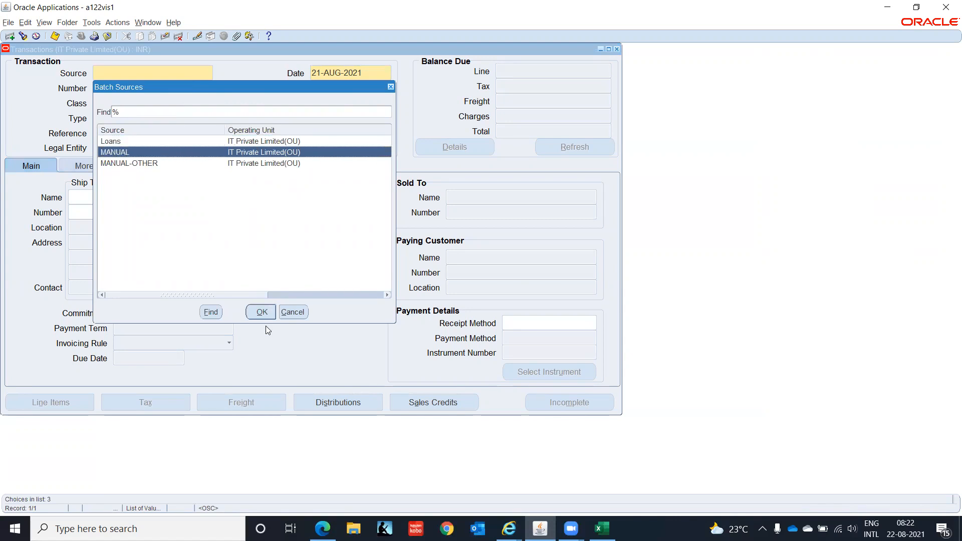
{"action": "left_click", "coordinate": [265, 312]}
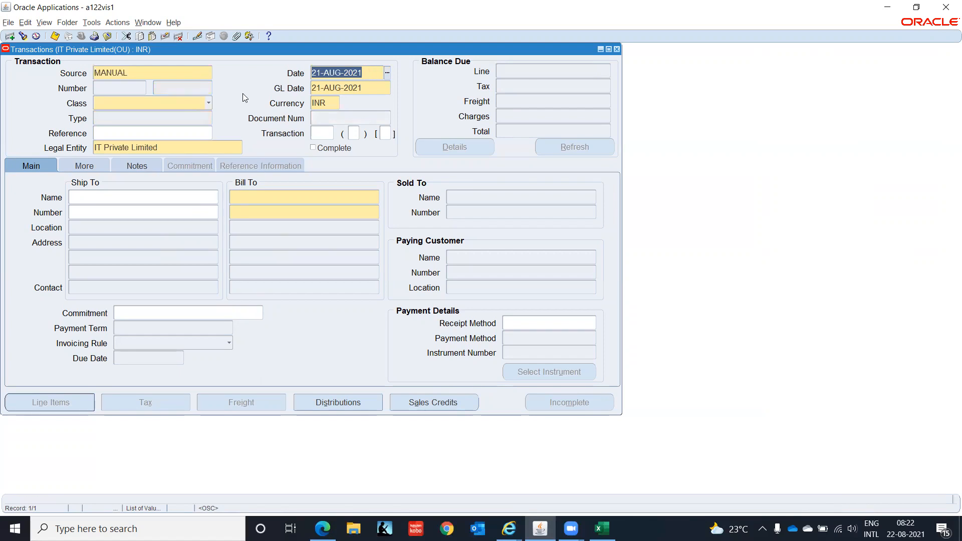
{"action": "left_click", "coordinate": [207, 103]}
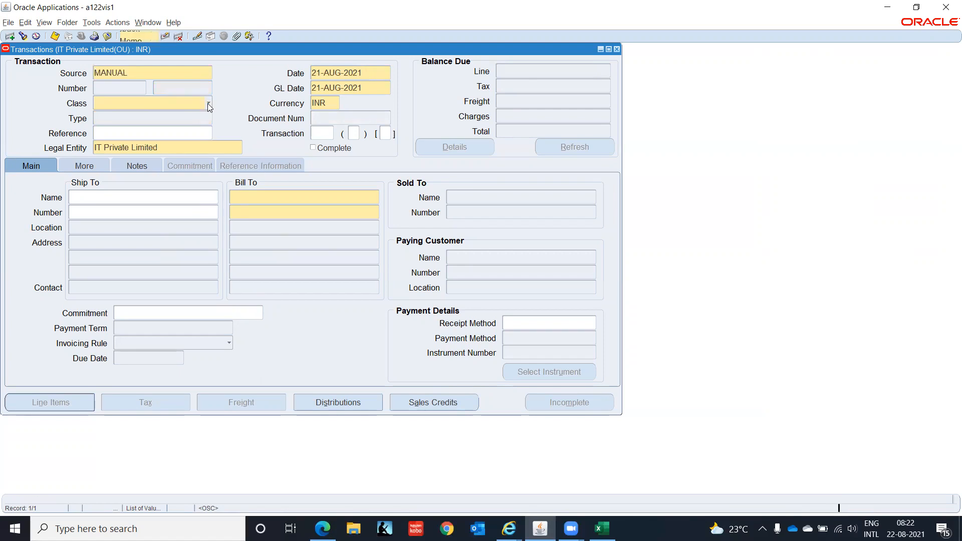
{"action": "left_click", "coordinate": [141, 92]}
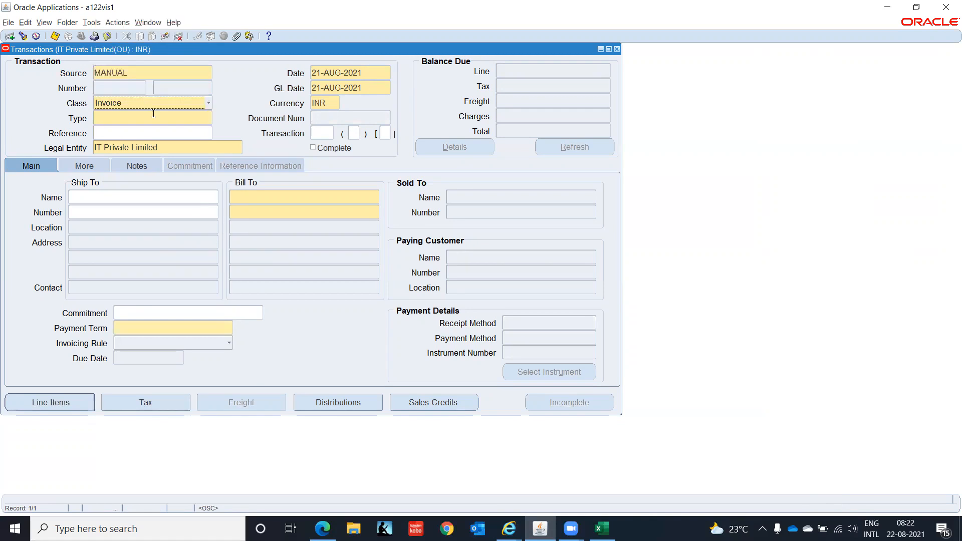
{"action": "left_click", "coordinate": [210, 120]}
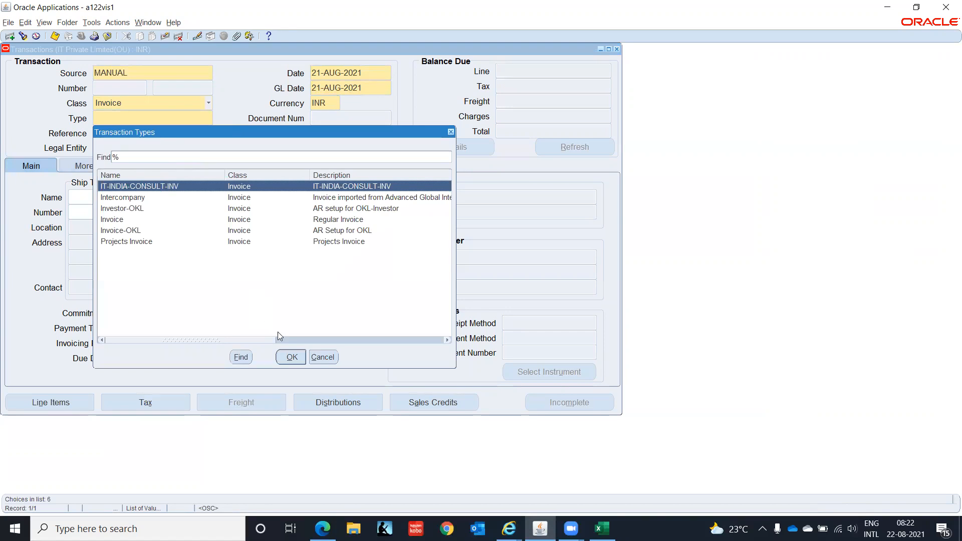
{"action": "left_click", "coordinate": [289, 357]}
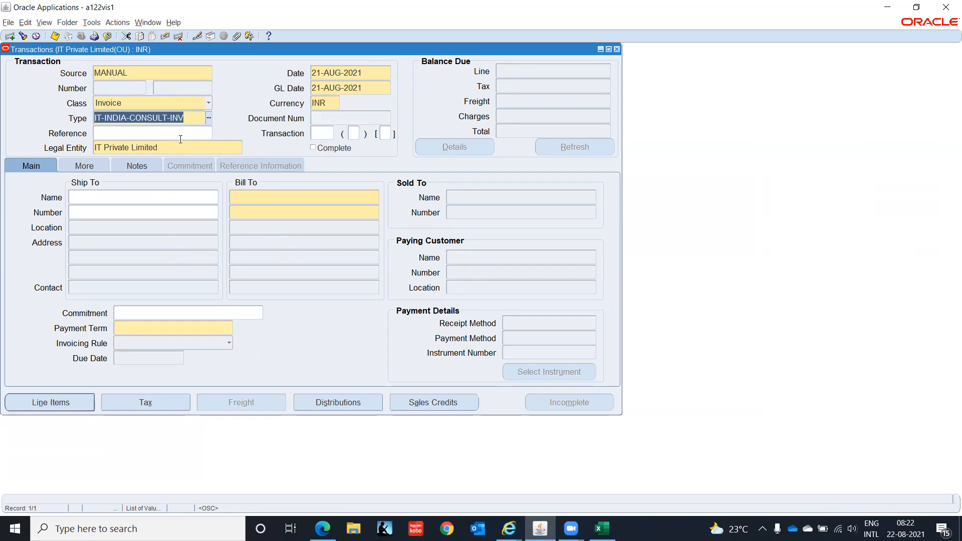
{"action": "left_click", "coordinate": [320, 134]}
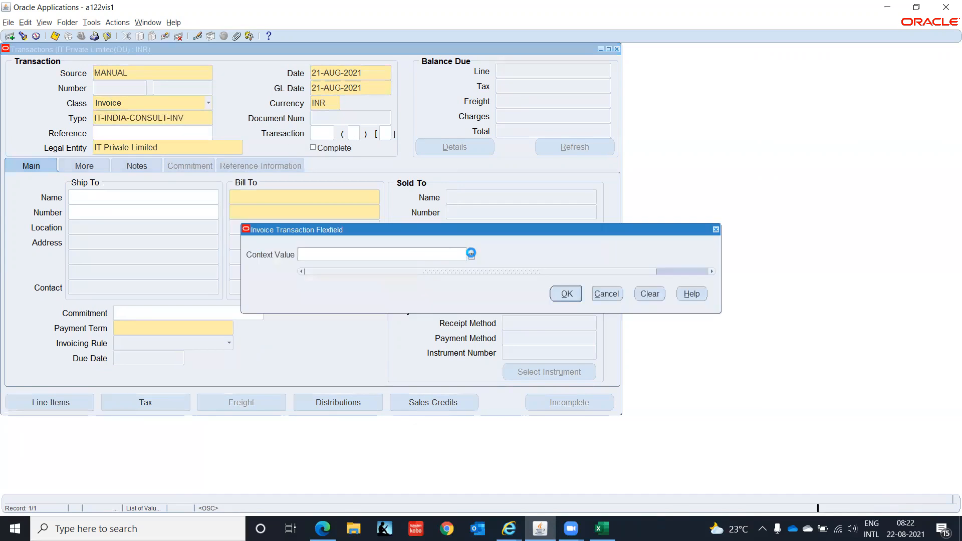
{"action": "left_click", "coordinate": [472, 255]}
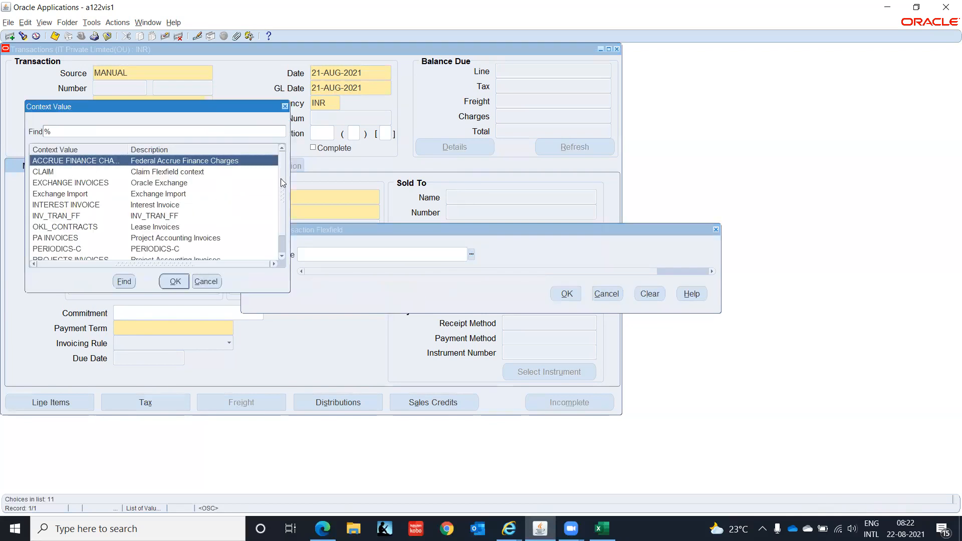
{"action": "left_click_drag", "start_coordinate": [281, 178], "coordinate": [297, 215]}
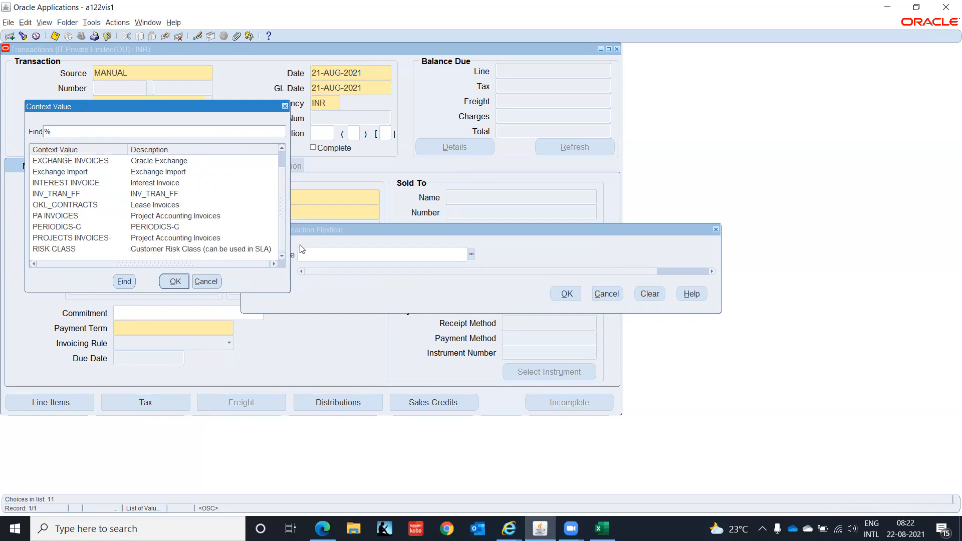
{"action": "left_click", "coordinate": [210, 283]}
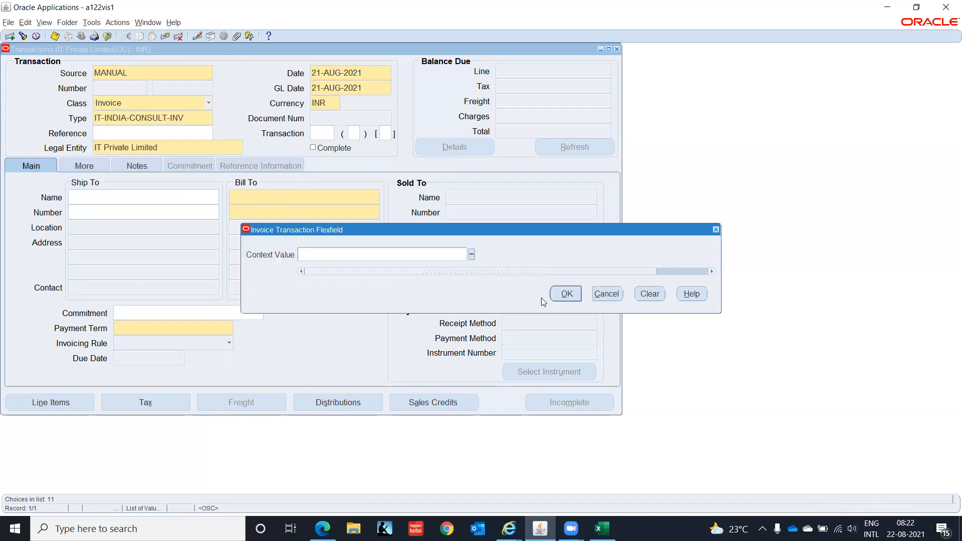
{"action": "left_click", "coordinate": [565, 294]}
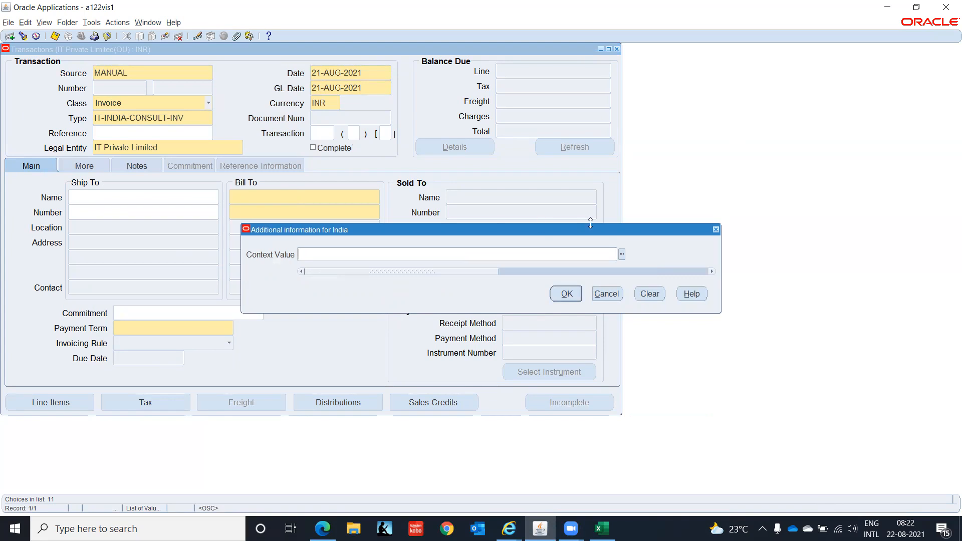
{"action": "left_click", "coordinate": [622, 255]}
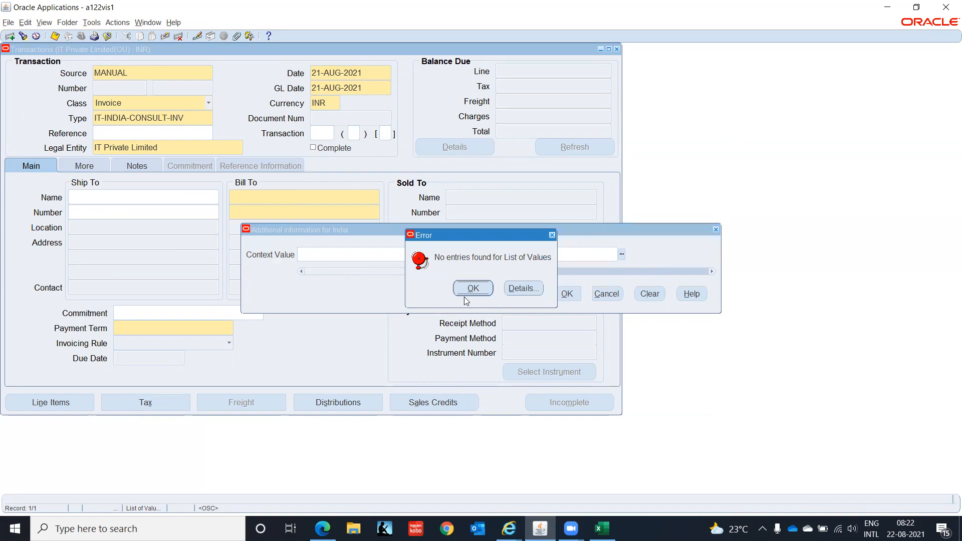
{"action": "left_click", "coordinate": [473, 288]}
{"action": "left_click", "coordinate": [553, 297]}
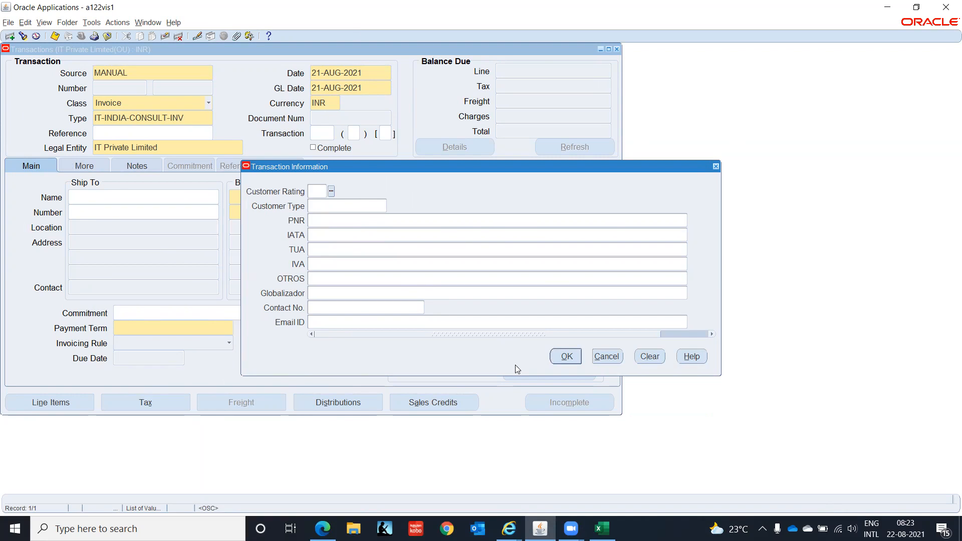
{"action": "left_click", "coordinate": [571, 356]}
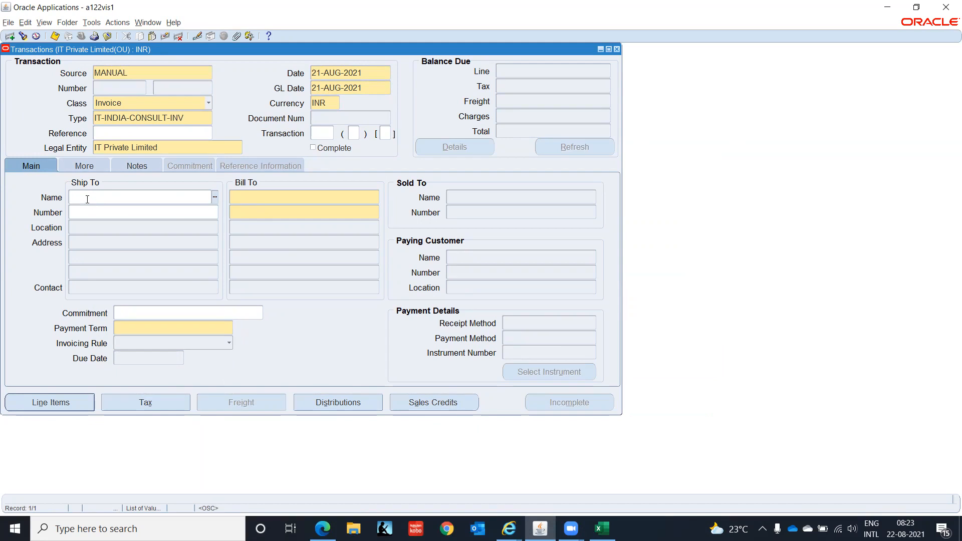
Set ship-to customer IT INDIA CUS 1 and payment term 000D00 Immediate.
{"action": "type", "text": "IT IND"}
{"action": "key", "text": "Tab"}
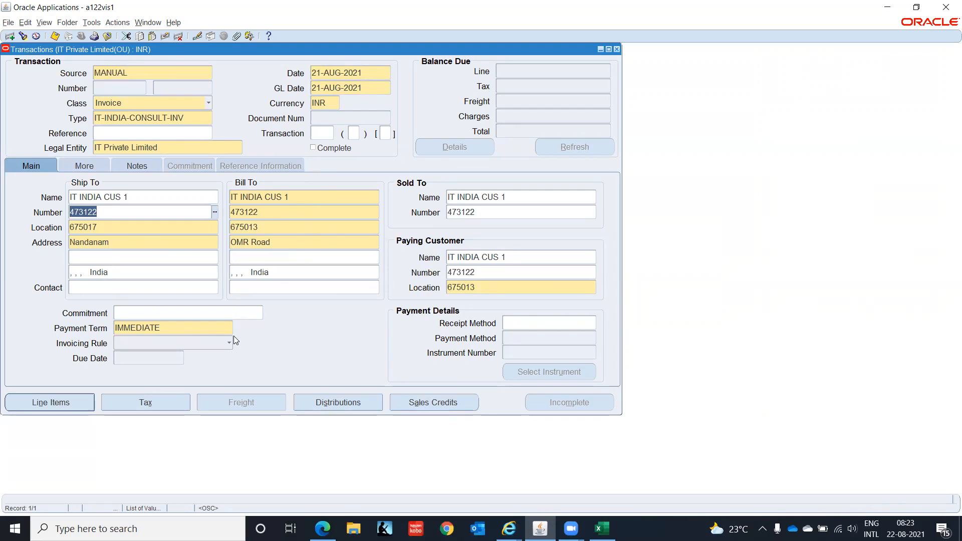
{"action": "left_click", "coordinate": [215, 331]}
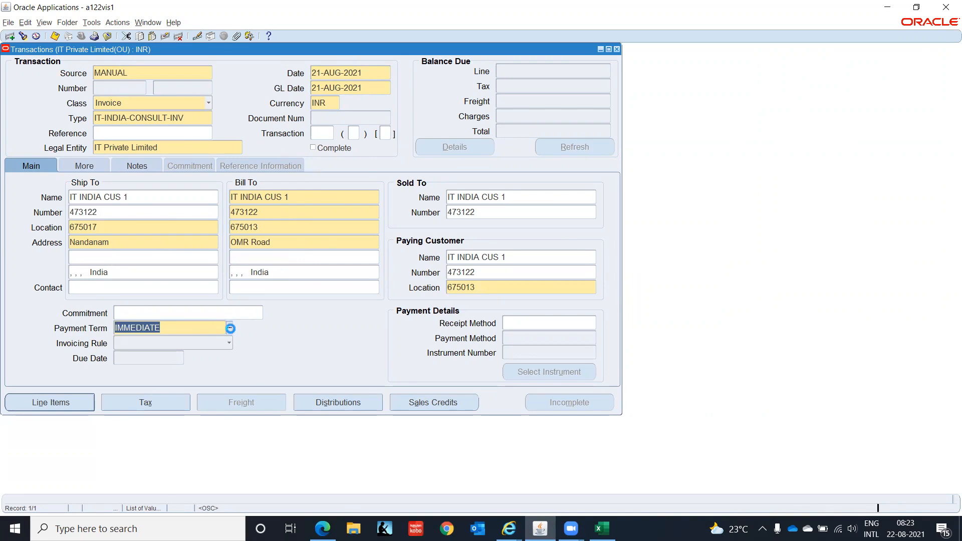
{"action": "left_click", "coordinate": [230, 328]}
{"action": "type", "text": "0"}
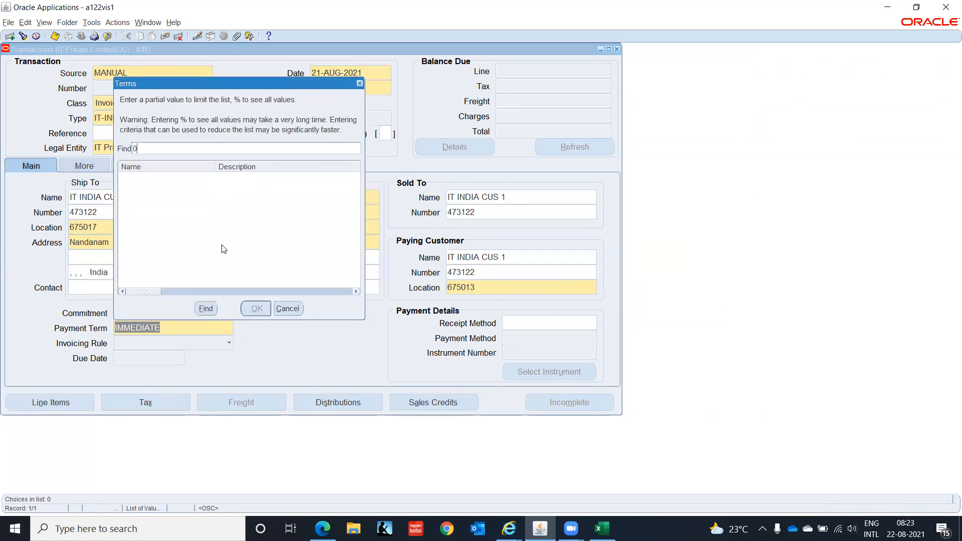
{"action": "type", "text": "00D00%"}
{"action": "key", "text": "Return"}
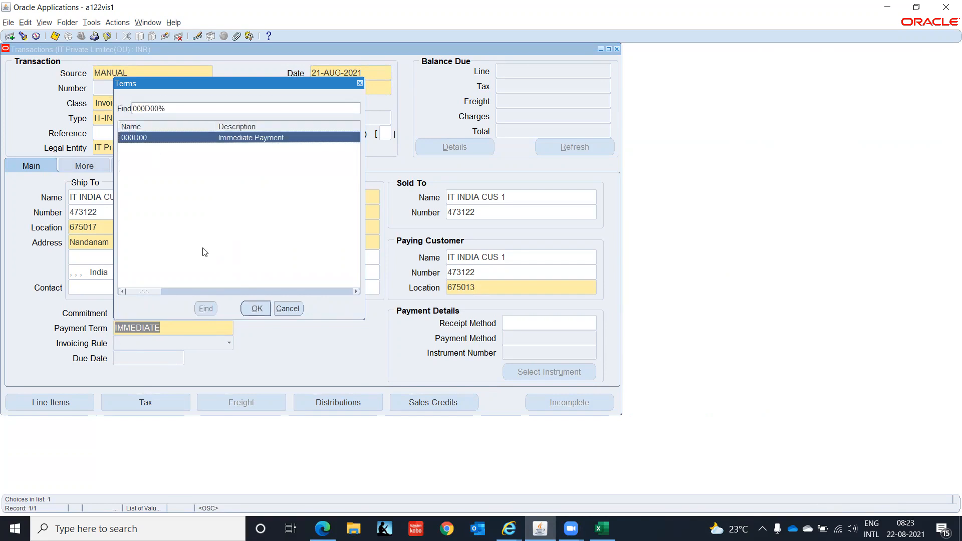
{"action": "left_click", "coordinate": [253, 308]}
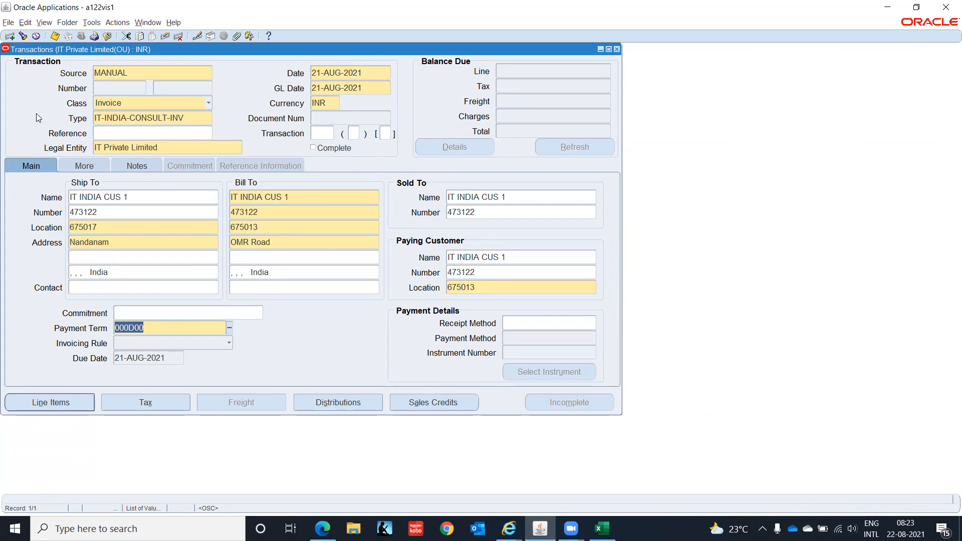
Check the Remit To Address on the More tab, then close the invoice without saving.
{"action": "left_click", "coordinate": [83, 166]}
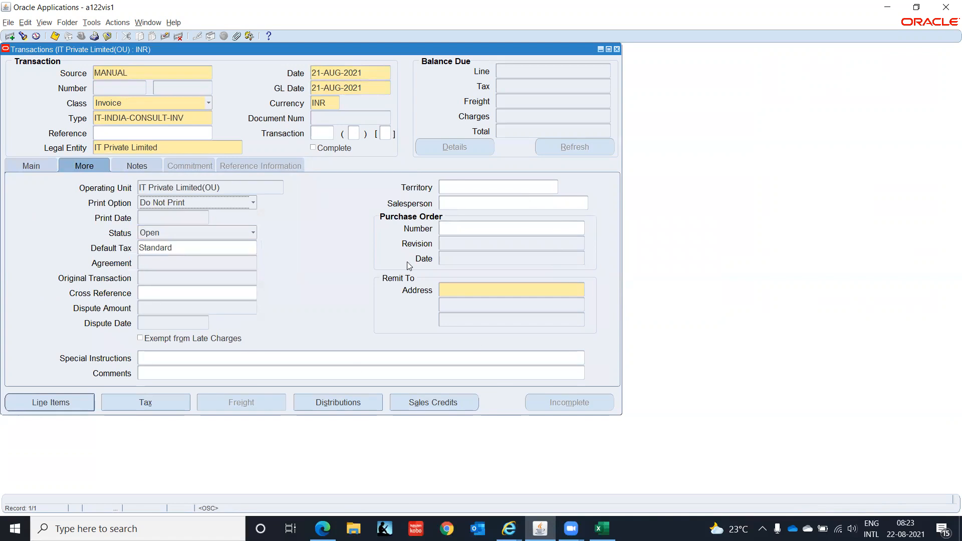
{"action": "left_click", "coordinate": [477, 290]}
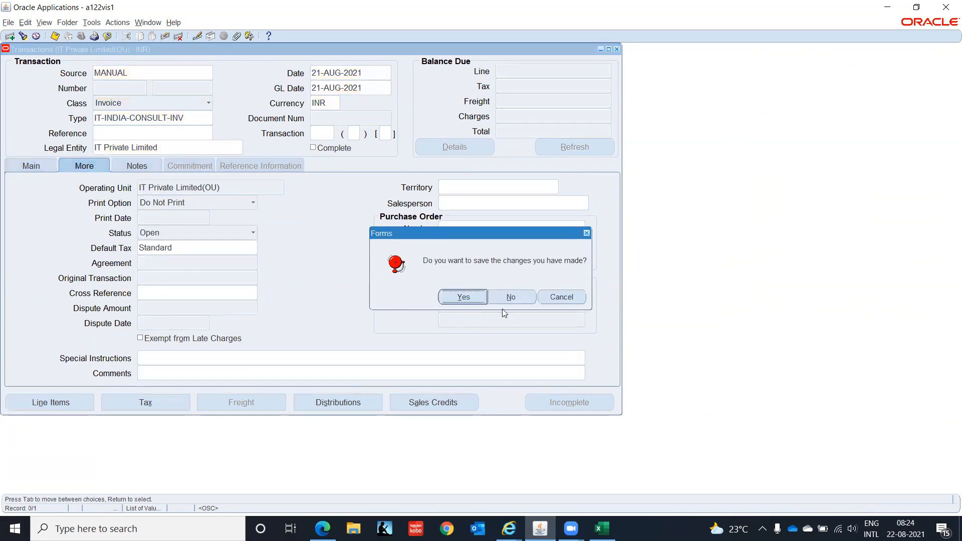
{"action": "left_click", "coordinate": [504, 298]}
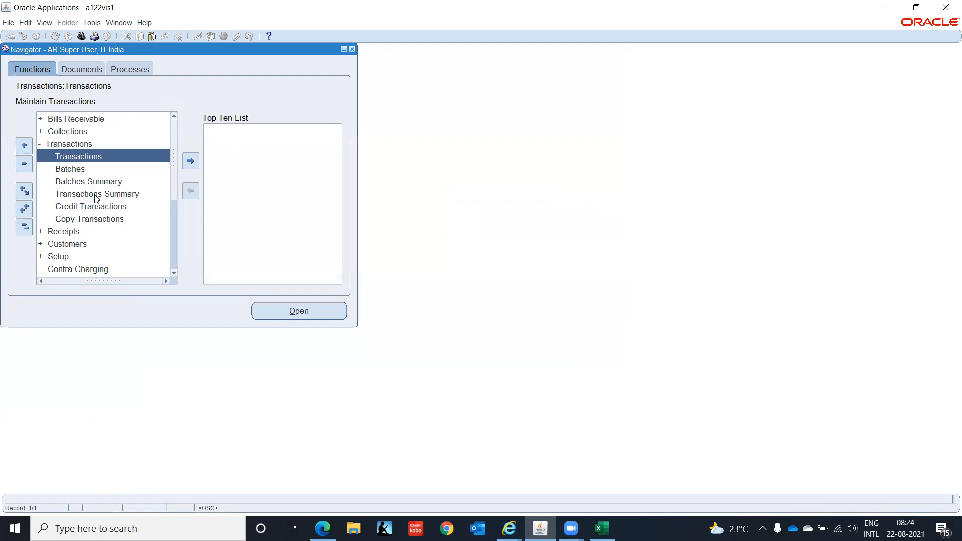
Open Setup > Print > Remit-To Addresses and bring its web page to the front.
{"action": "left_click", "coordinate": [24, 227]}
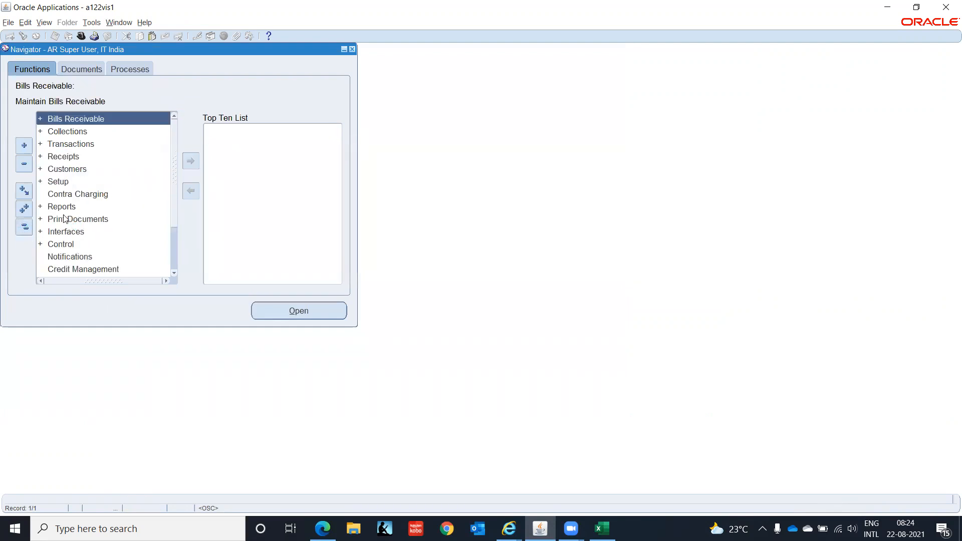
{"action": "double_click", "coordinate": [59, 185]}
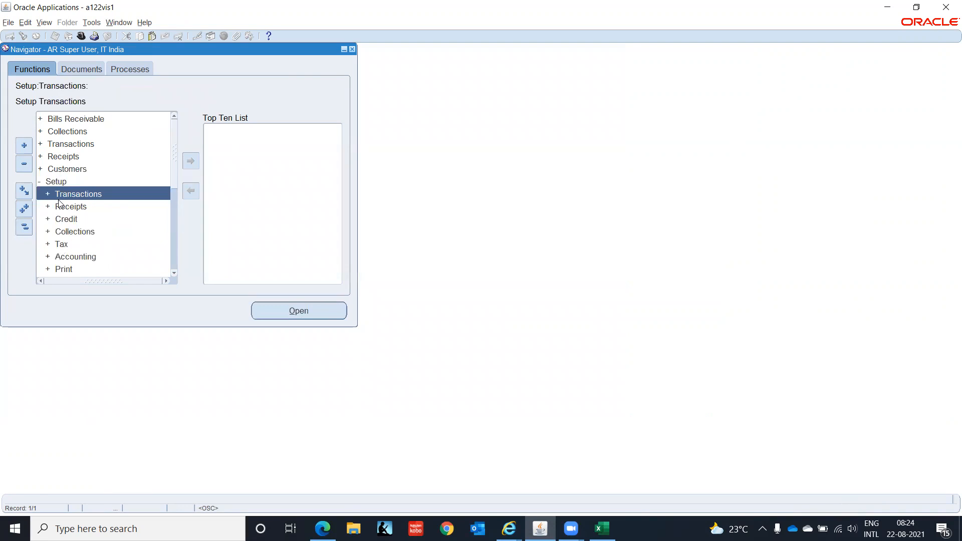
{"action": "left_click", "coordinate": [174, 273]}
{"action": "left_click", "coordinate": [174, 273]}
{"action": "left_click", "coordinate": [174, 274]}
{"action": "left_click", "coordinate": [174, 273]}
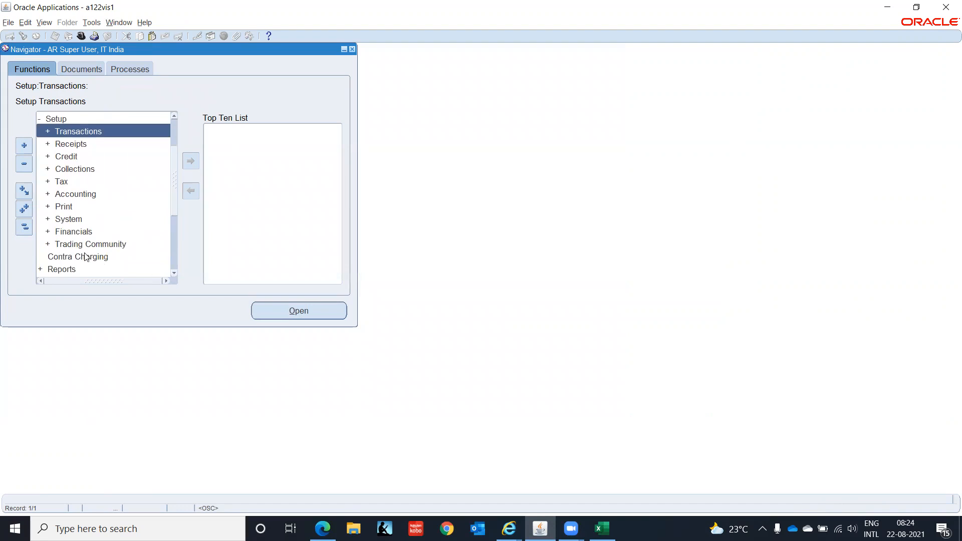
{"action": "left_click", "coordinate": [60, 206]}
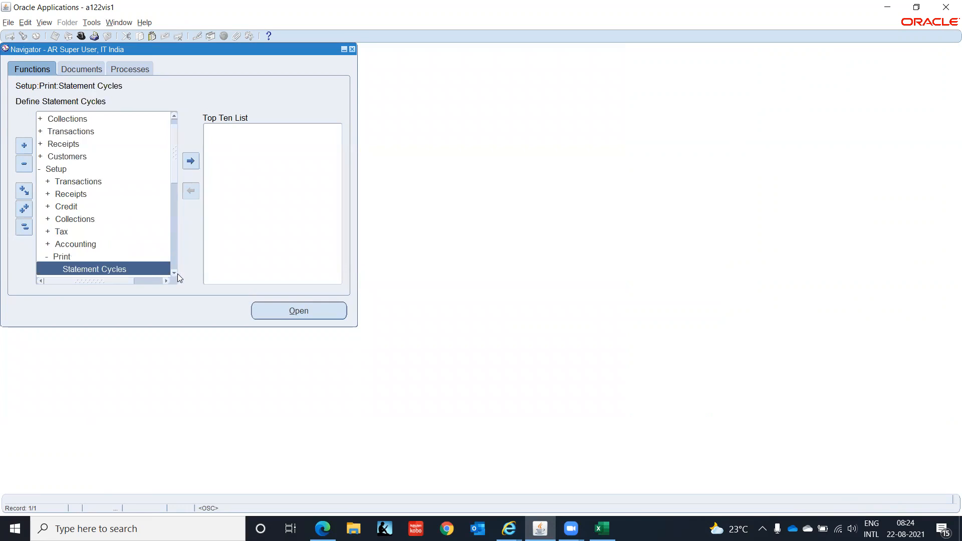
{"action": "scroll", "coordinate": [178, 273], "scroll_direction": "down", "scroll_amount": 5}
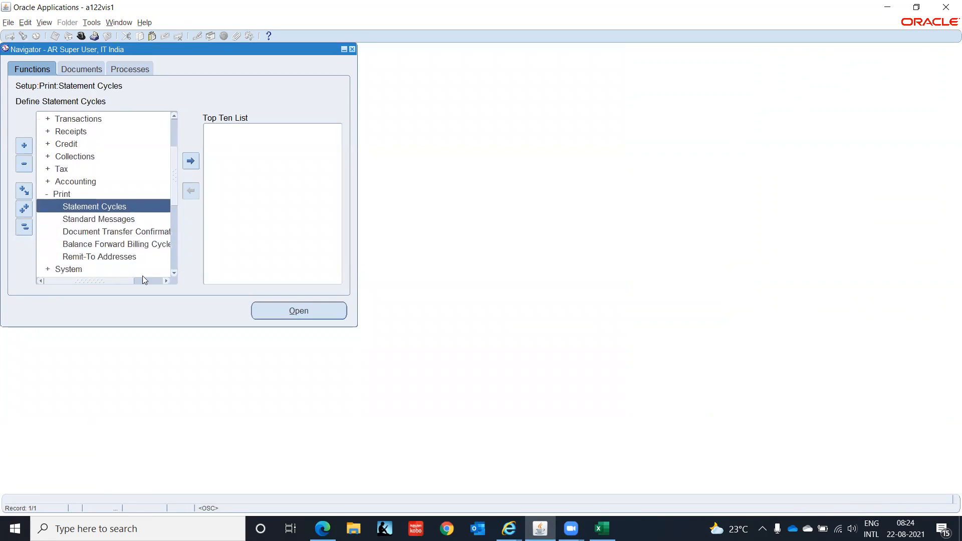
{"action": "left_click", "coordinate": [95, 257]}
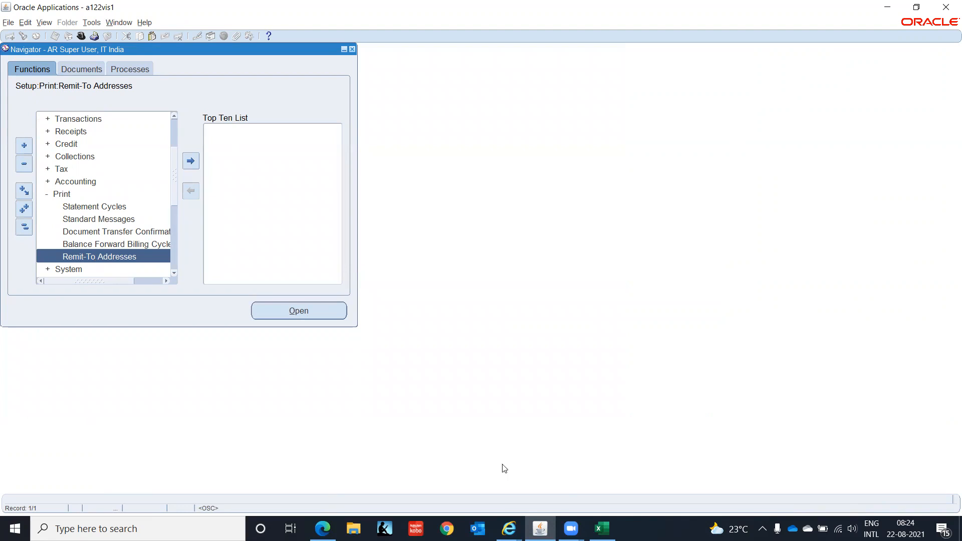
{"action": "left_click", "coordinate": [509, 528]}
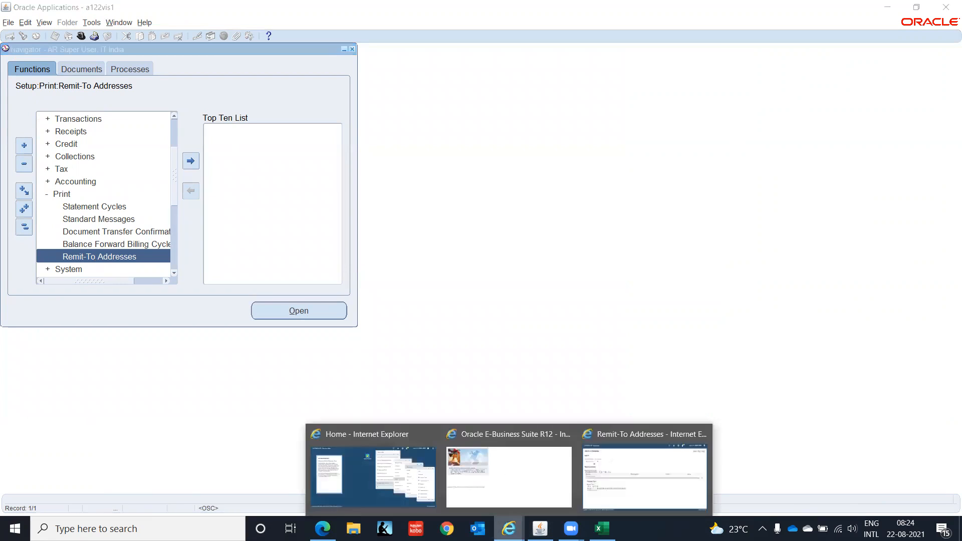
{"action": "left_click", "coordinate": [602, 502]}
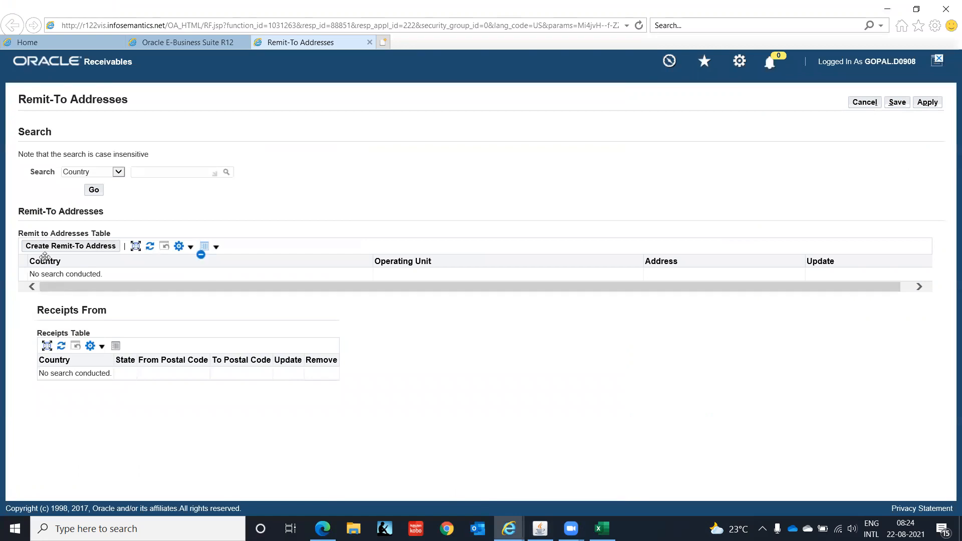
Create a remit-to address with Country India and Address Line 1 'OMR Road', and apply it.
{"action": "left_click", "coordinate": [82, 251]}
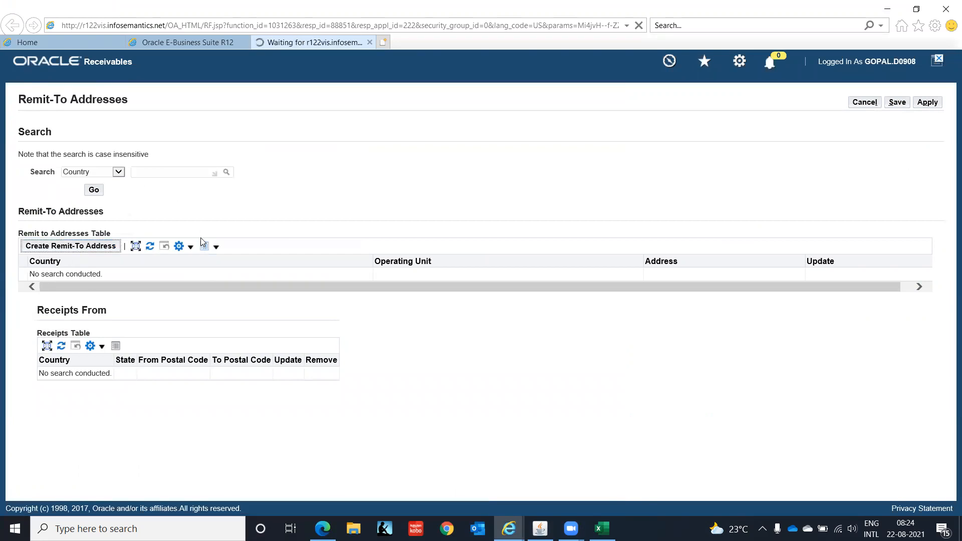
{"action": "left_click_drag", "start_coordinate": [440, 186], "coordinate": [271, 193]}
{"action": "type", "text": "India"}
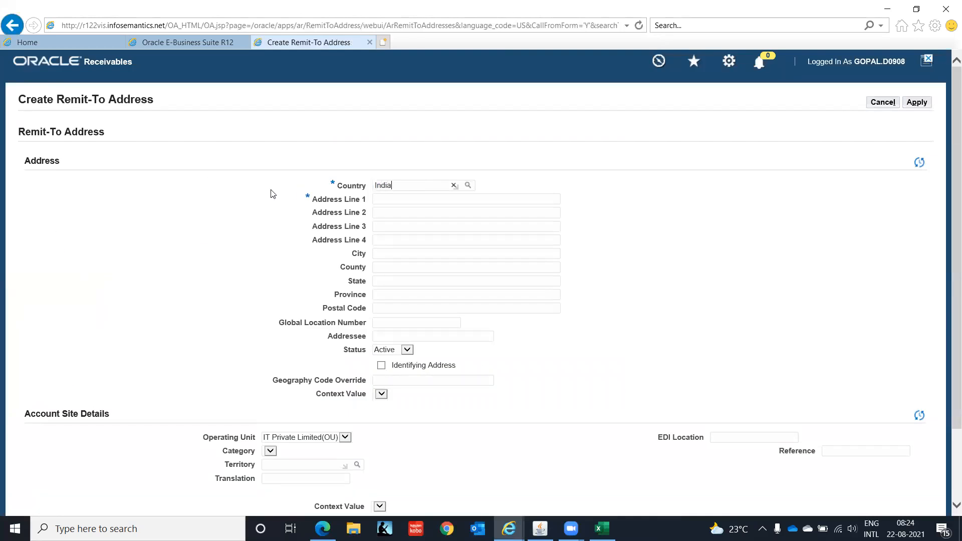
{"action": "key", "text": "Tab"}
{"action": "left_click", "coordinate": [398, 199]}
{"action": "type", "text": "OMR Road"}
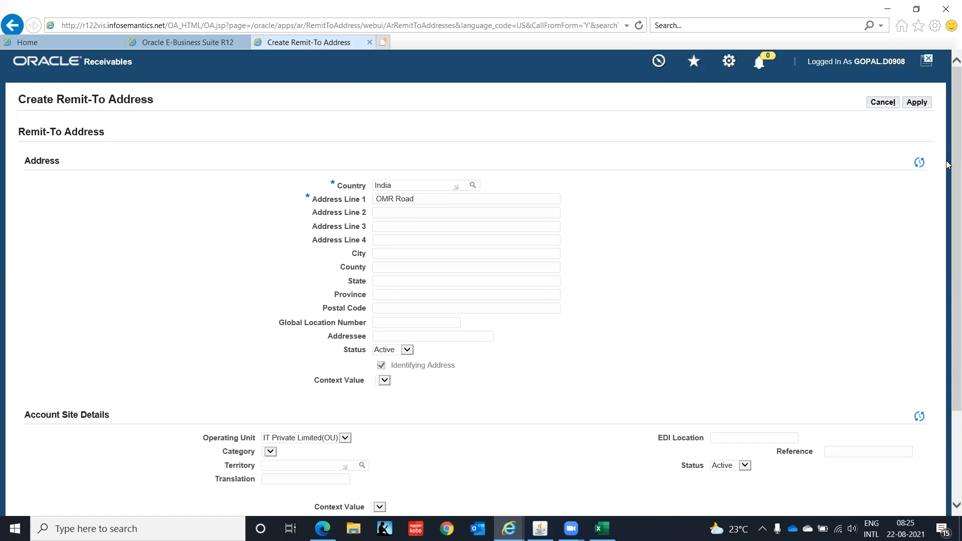
{"action": "left_click_drag", "start_coordinate": [947, 164], "coordinate": [947, 287]}
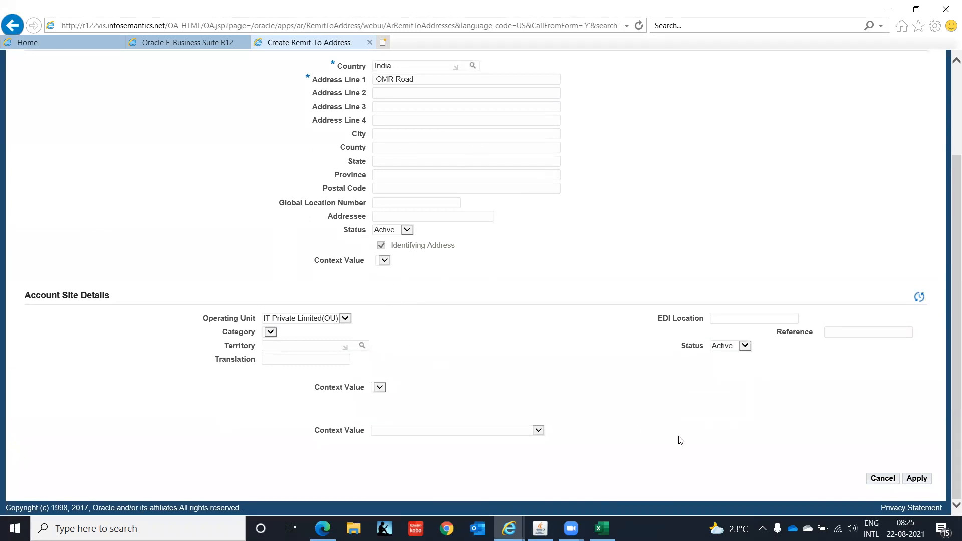
{"action": "left_click", "coordinate": [917, 479]}
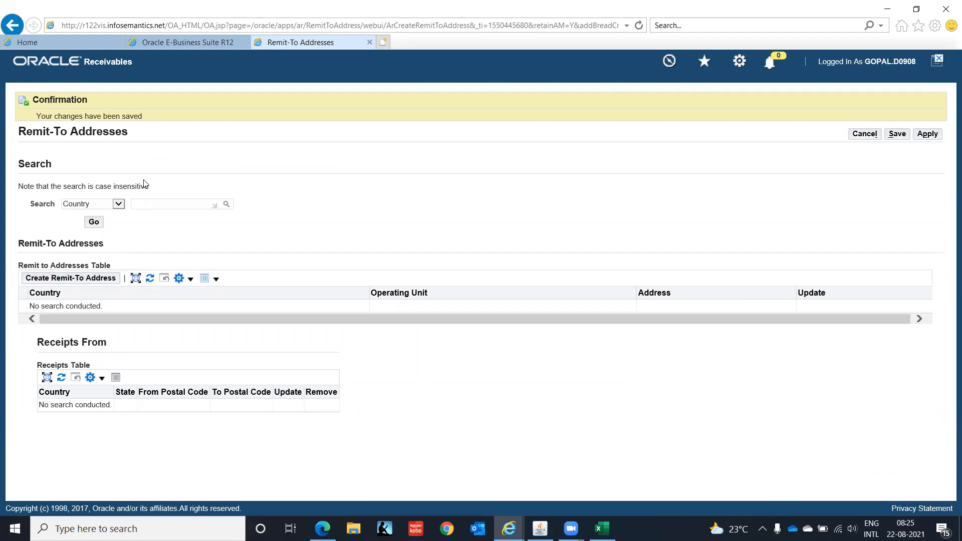
List IT Private Limited(OU) remit-to addresses and start receipts-from criteria for the India address.
{"action": "left_click", "coordinate": [119, 206]}
{"action": "left_click", "coordinate": [119, 205]}
{"action": "left_click", "coordinate": [121, 217]}
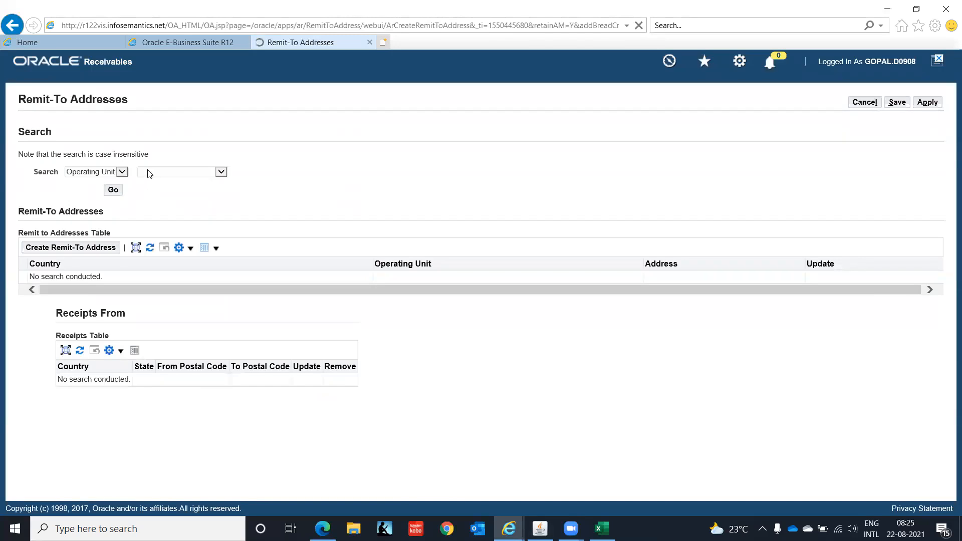
{"action": "left_click", "coordinate": [221, 172]}
{"action": "left_click", "coordinate": [217, 179]}
{"action": "left_click", "coordinate": [114, 190]}
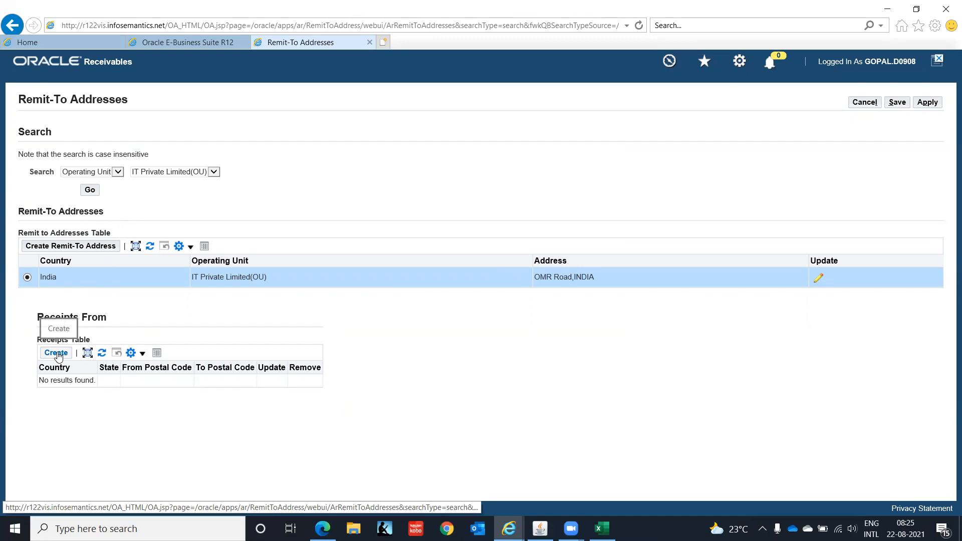
{"action": "left_click", "coordinate": [56, 353]}
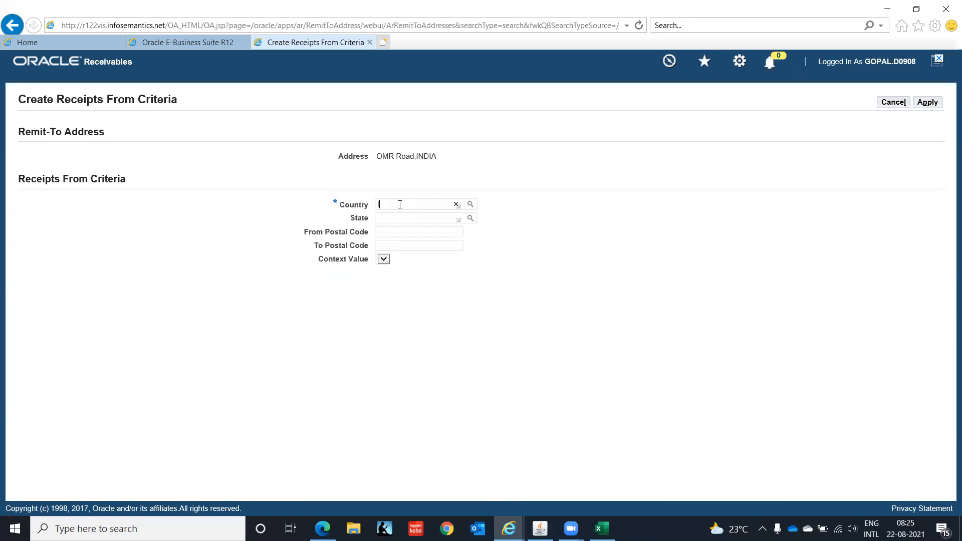
Save India as the Receipts From country and apply the OMR Road remit-to address.
{"action": "key", "text": "Tab"}
{"action": "left_click", "coordinate": [928, 103]}
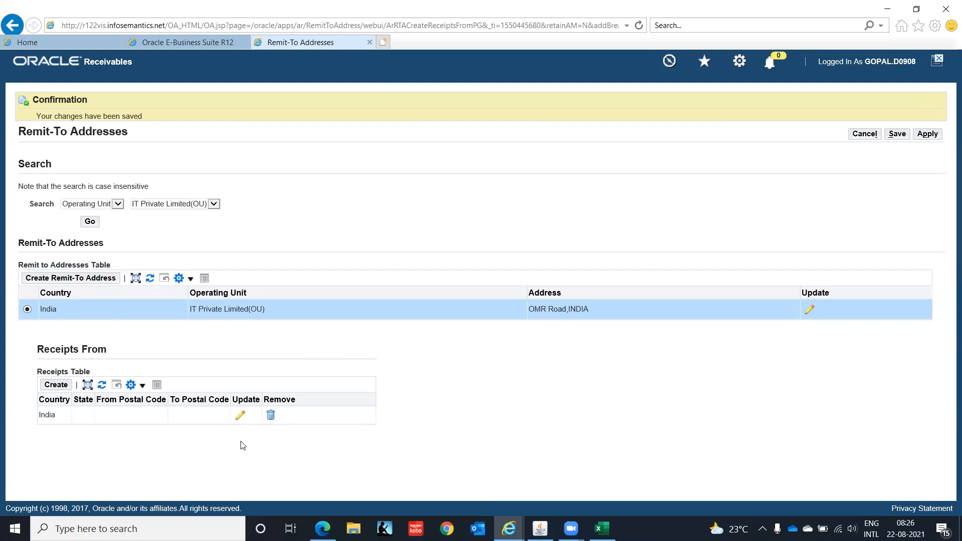
{"action": "left_click", "coordinate": [926, 136]}
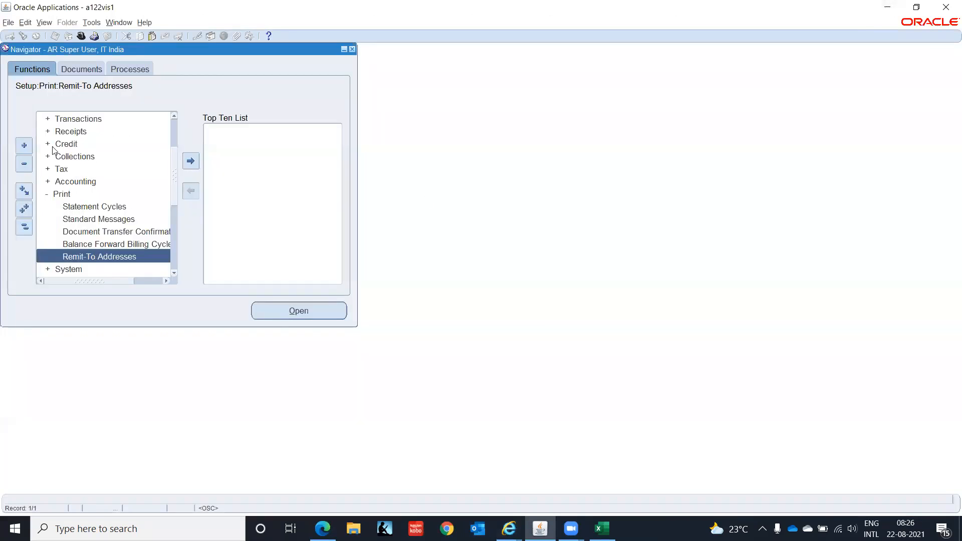
Open the Transactions form and set the transaction source to MANUAL.
{"action": "scroll", "coordinate": [173, 195], "scroll_direction": "up", "scroll_amount": 2}
{"action": "left_click", "coordinate": [66, 144]}
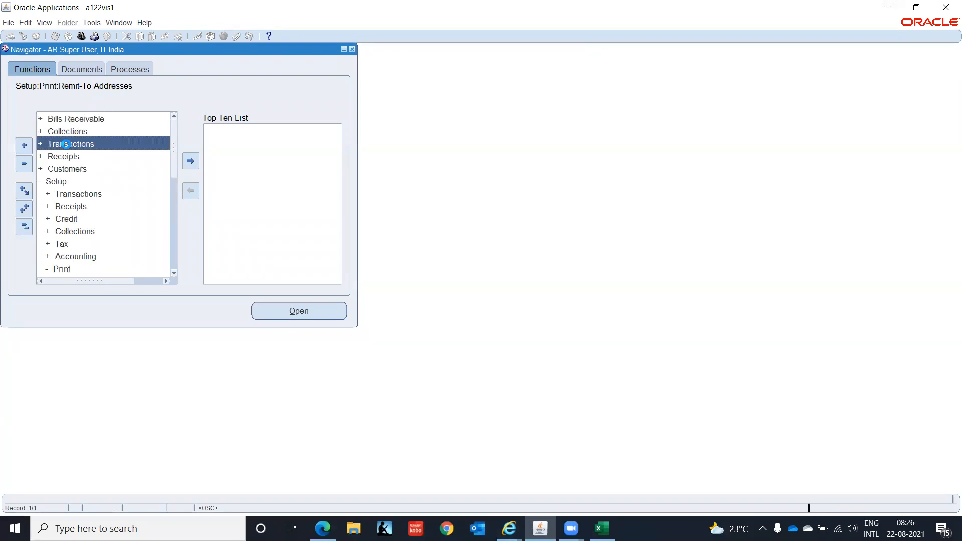
{"action": "double_click", "coordinate": [66, 144]}
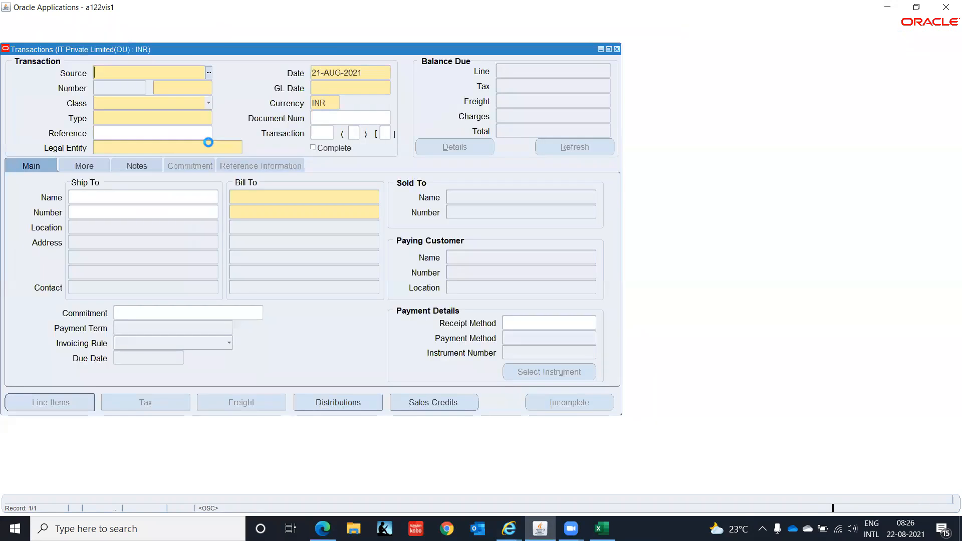
{"action": "left_click", "coordinate": [209, 73]}
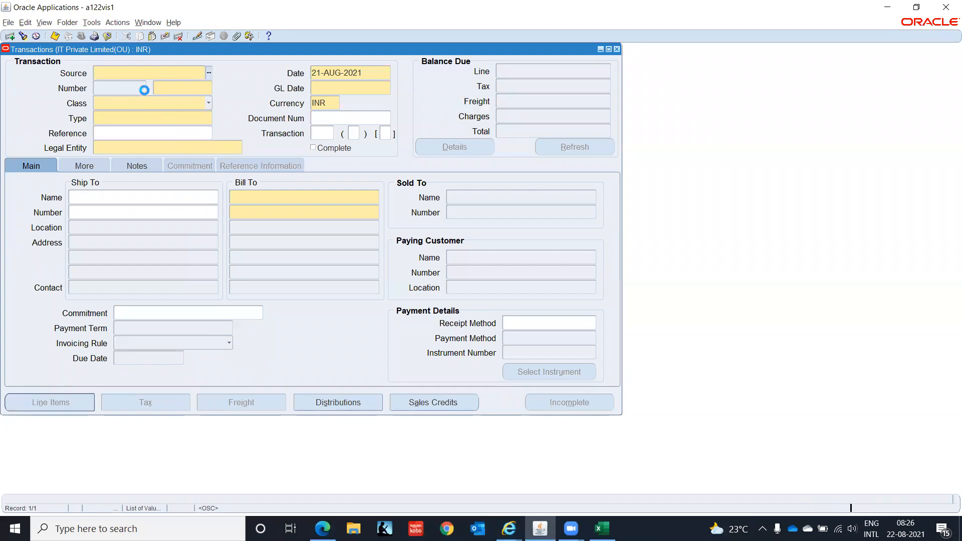
{"action": "left_click", "coordinate": [110, 153]}
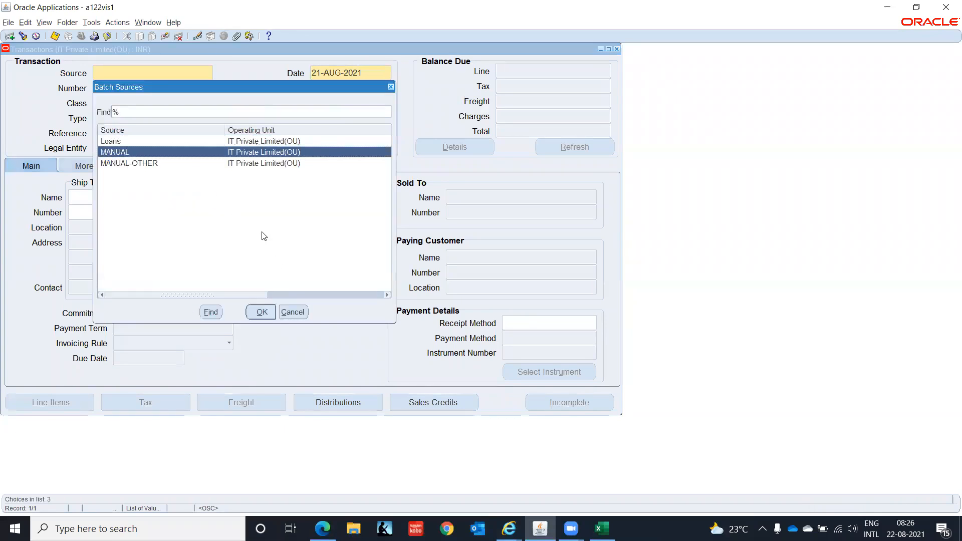
{"action": "left_click", "coordinate": [262, 312]}
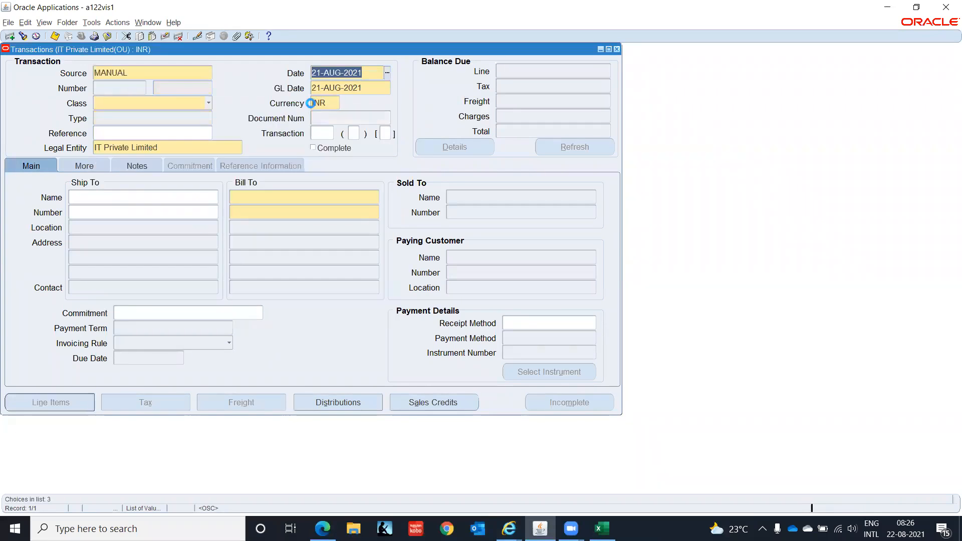
Set the transaction class to Invoice and the type to IT-INDIA-CONSULT-INV.
{"action": "left_click", "coordinate": [205, 104]}
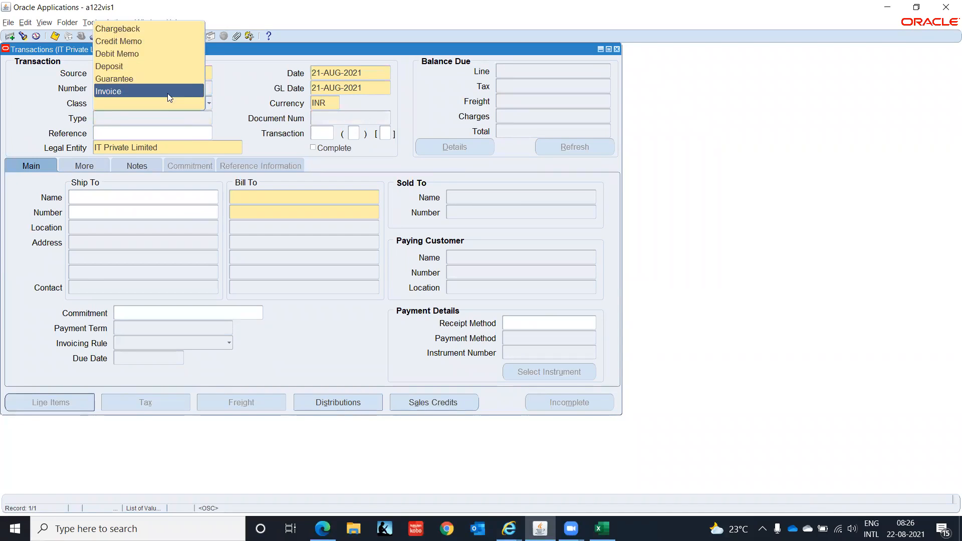
{"action": "left_click", "coordinate": [168, 92]}
{"action": "left_click", "coordinate": [181, 118]}
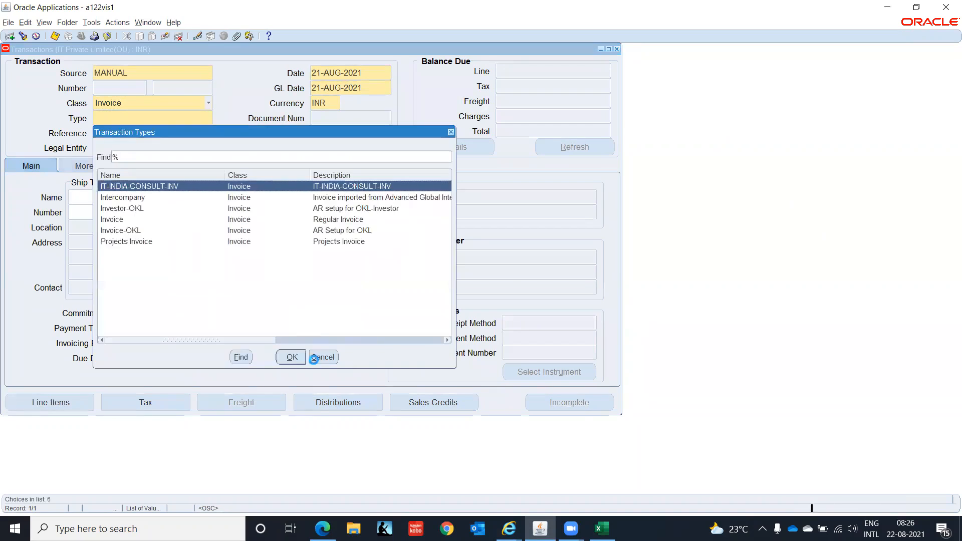
{"action": "left_click", "coordinate": [292, 359]}
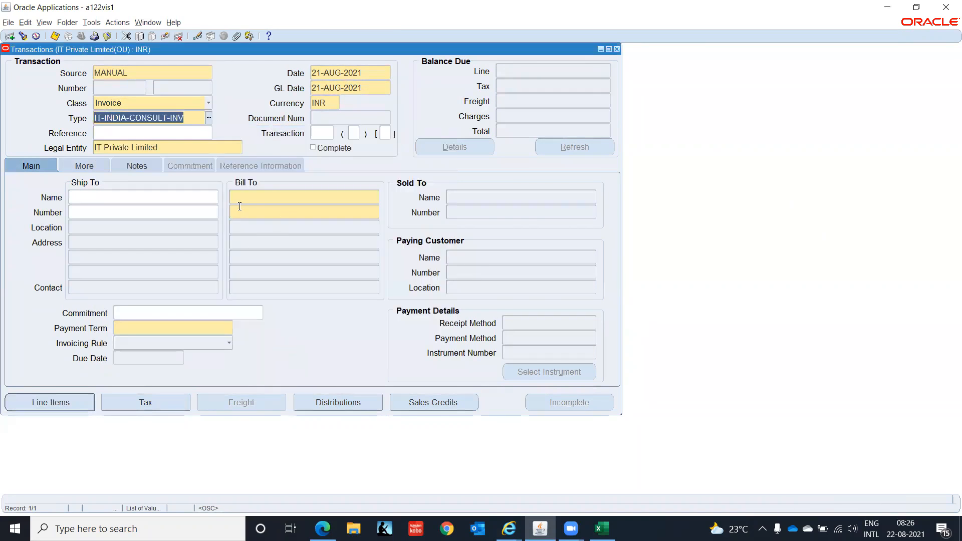
Enter 'IT IN' as Ship To name to pick customer IT INDIA CUS 1 with IMMEDIATE terms.
{"action": "left_click", "coordinate": [156, 216]}
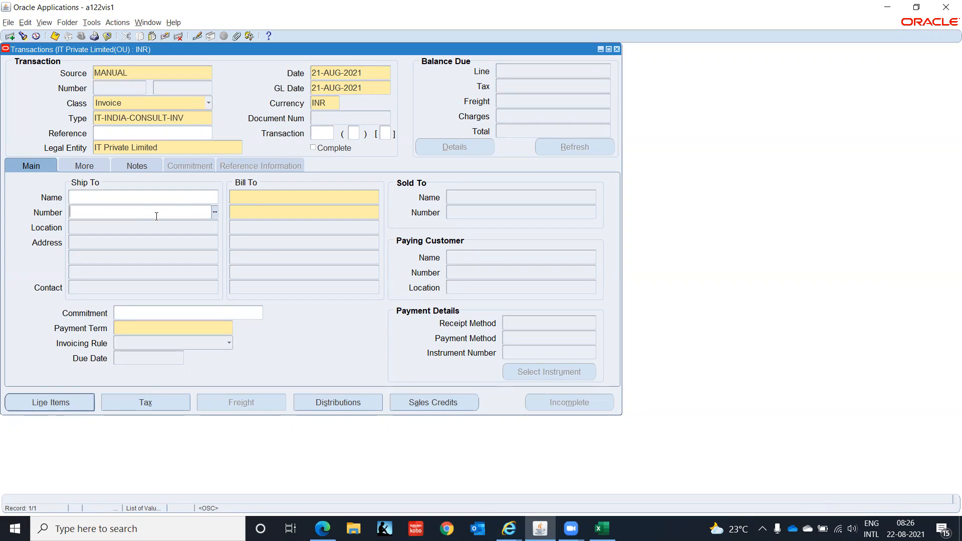
{"action": "key", "text": "shift+Tab"}
{"action": "type", "text": "IT IN"}
{"action": "key", "text": "Tab"}
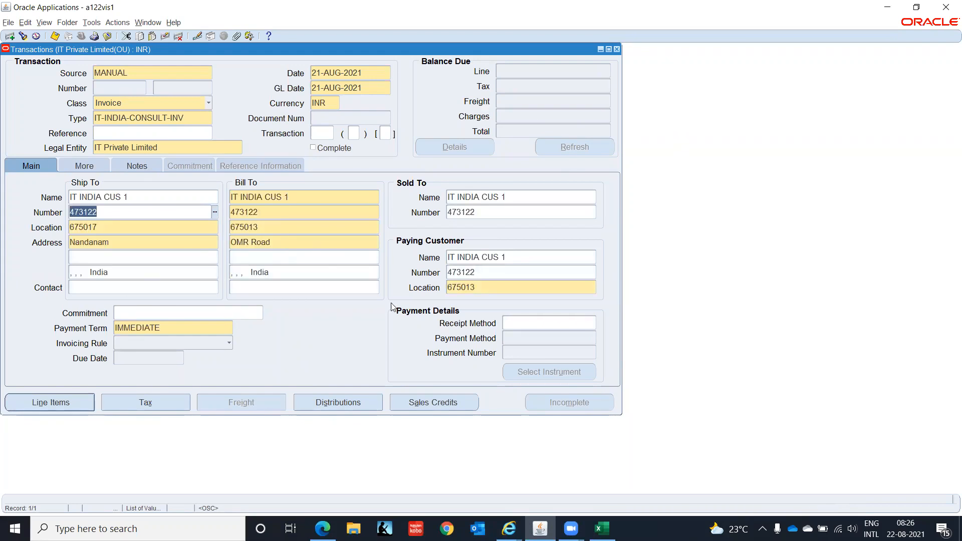
{"action": "left_click", "coordinate": [71, 408]}
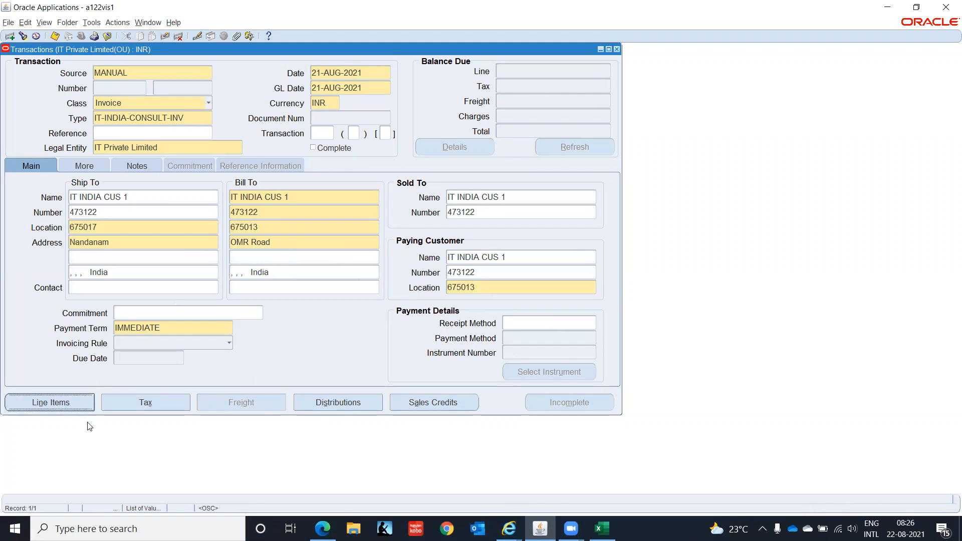
Review the invoice's More and Notes tabs, then save the header and open its Line Items.
{"action": "left_click", "coordinate": [85, 170]}
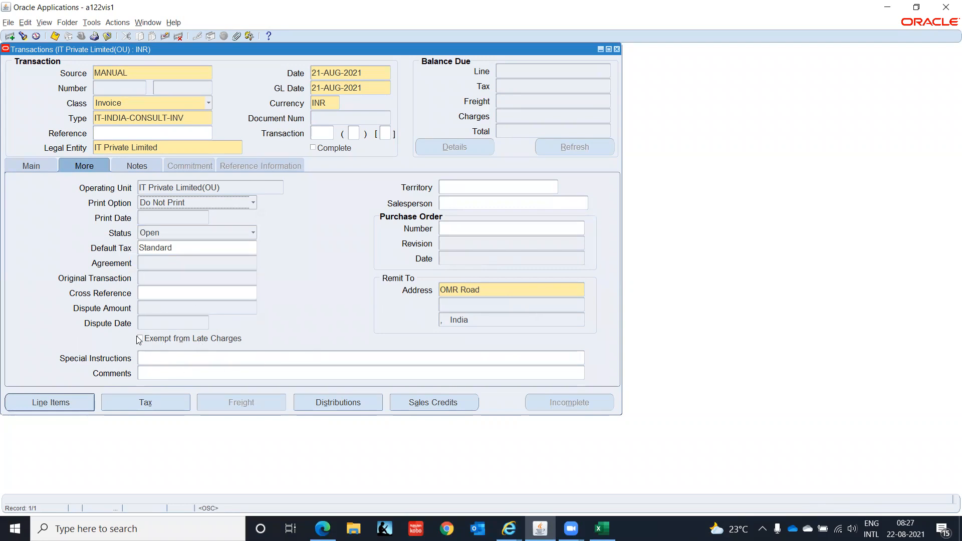
{"action": "left_click", "coordinate": [132, 165]}
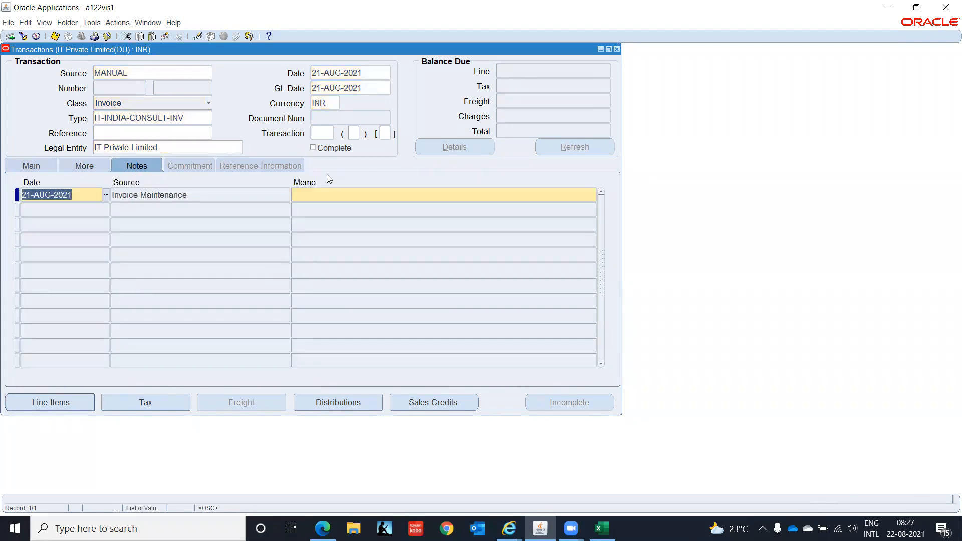
{"action": "left_click", "coordinate": [32, 164]}
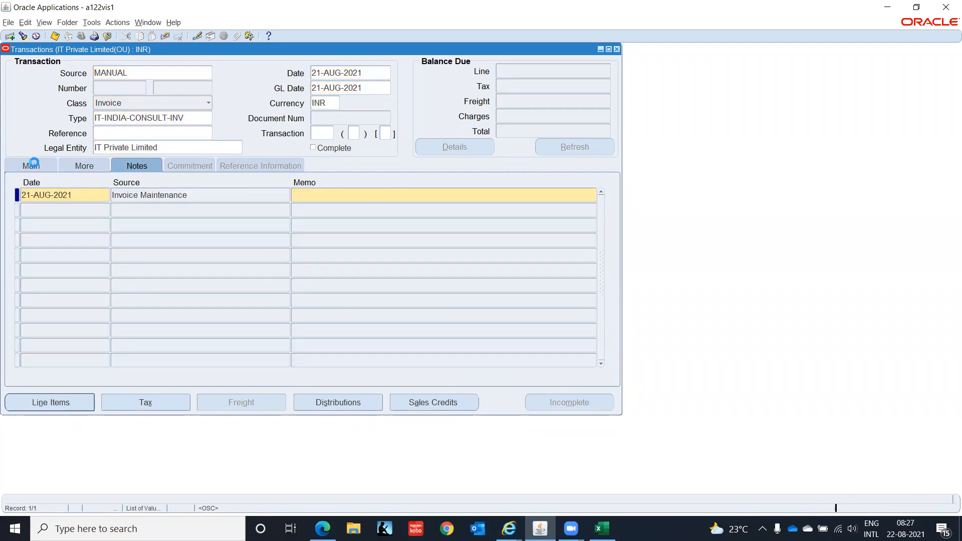
{"action": "left_click", "coordinate": [76, 408]}
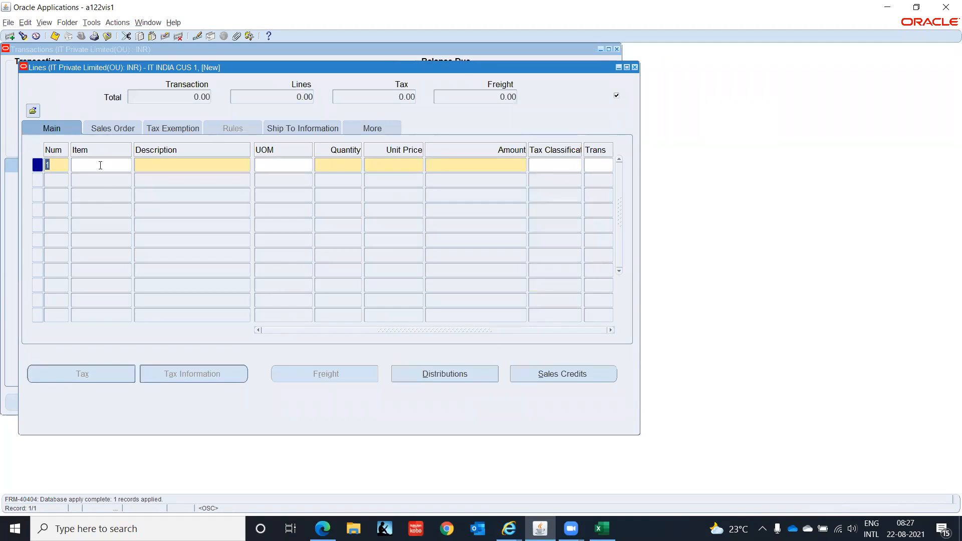
Add line 1 as Consulting memo line, quantity 1, unit price 10000, then close Lines.
{"action": "left_click", "coordinate": [156, 164]}
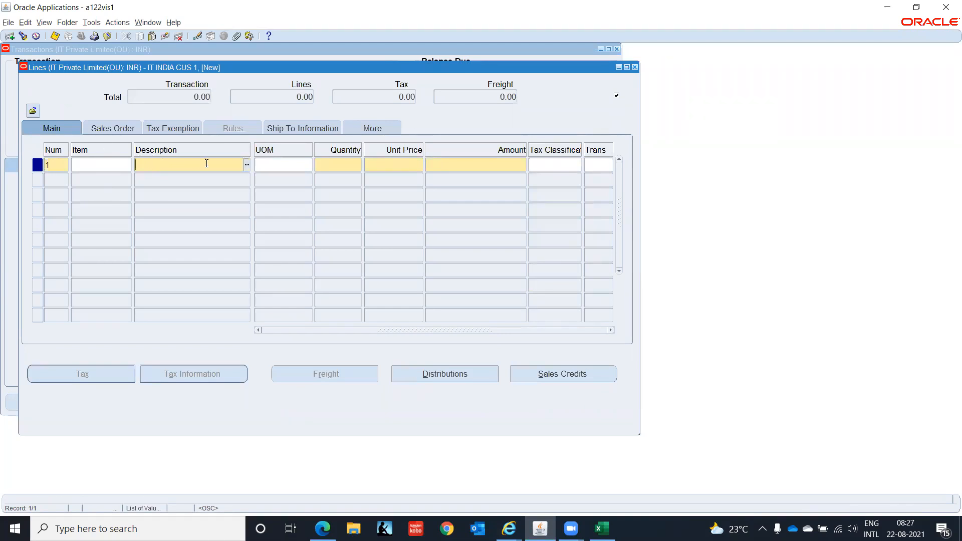
{"action": "left_click", "coordinate": [249, 168]}
{"action": "type", "text": "%"}
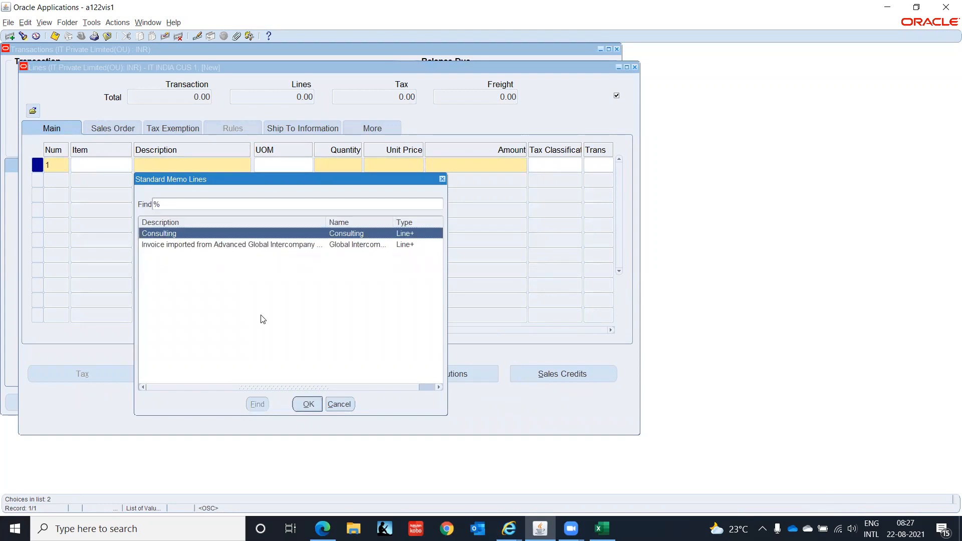
{"action": "left_click", "coordinate": [307, 404]}
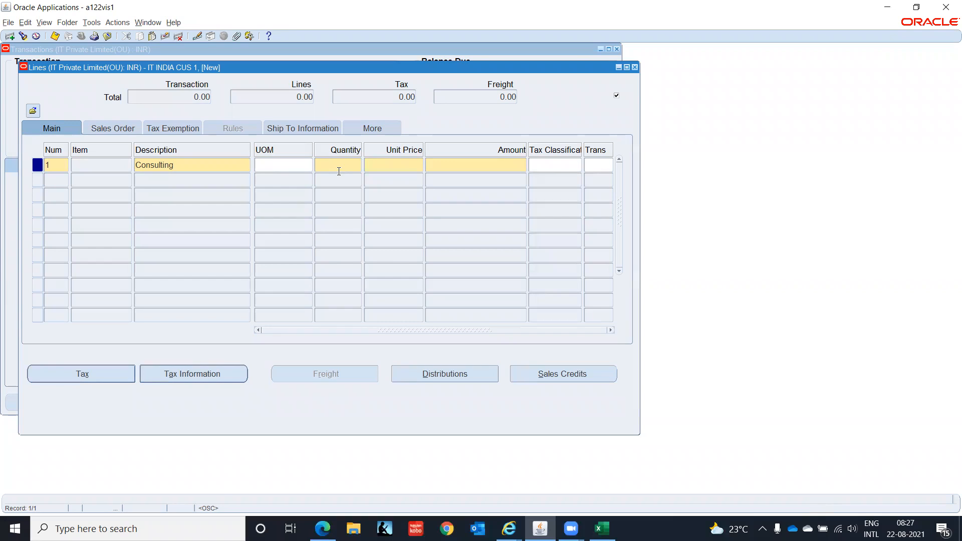
{"action": "key", "text": "Tab"}
{"action": "type", "text": "10000"}
{"action": "key", "text": "Tab"}
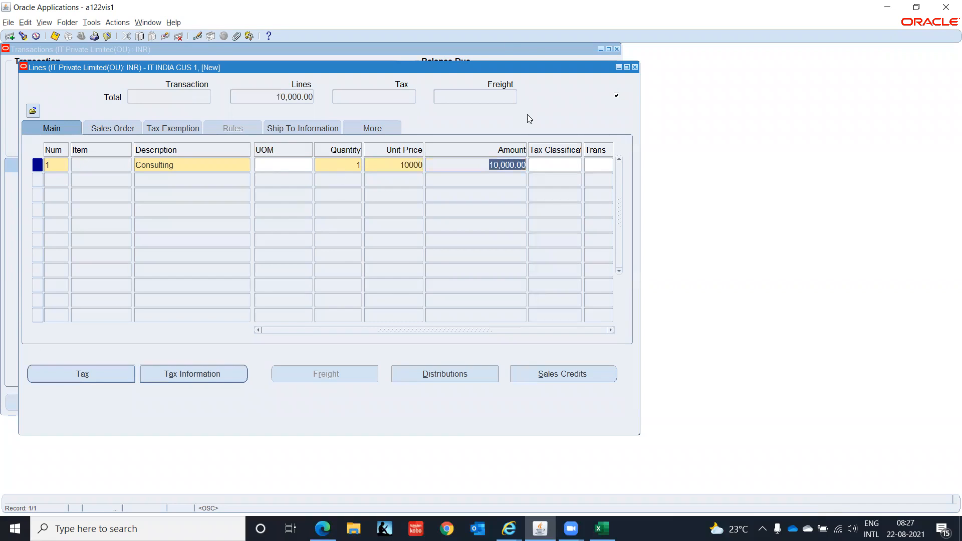
{"action": "left_click", "coordinate": [635, 68]}
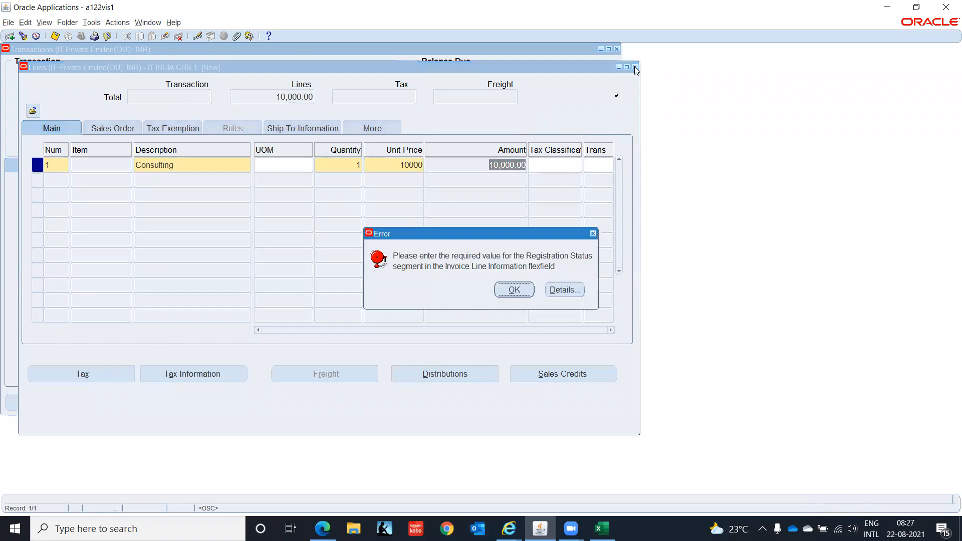
Set line 1 Registration Status to No with India context OFI TAX IMPORT, discarding the blank line.
{"action": "left_click", "coordinate": [515, 290]}
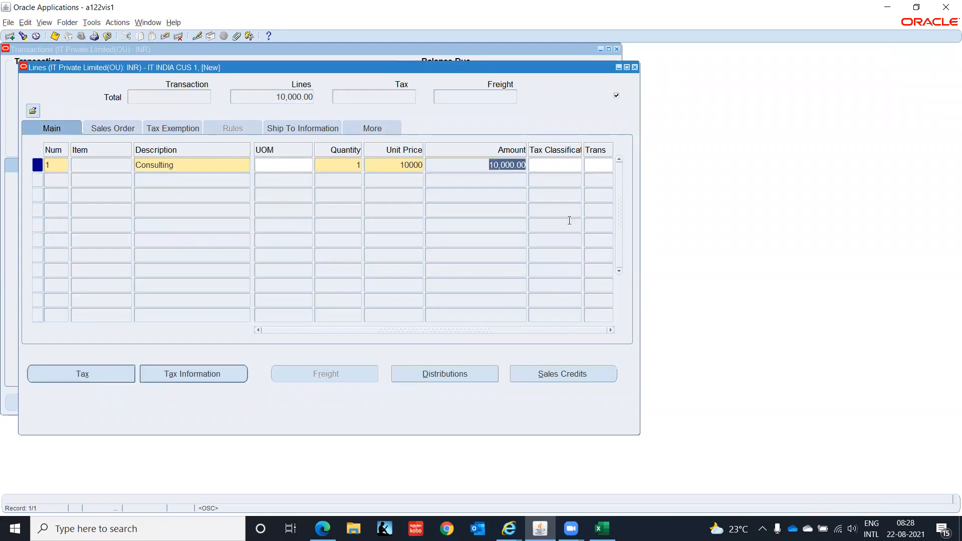
{"action": "left_click", "coordinate": [373, 128]}
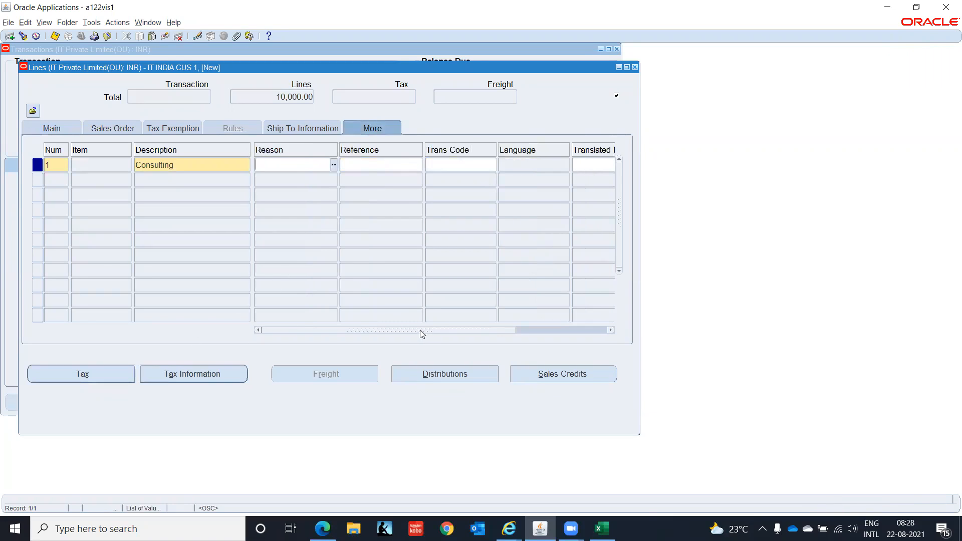
{"action": "left_click_drag", "start_coordinate": [421, 330], "coordinate": [511, 331]}
{"action": "left_click", "coordinate": [594, 163]}
{"action": "left_click", "coordinate": [348, 287]}
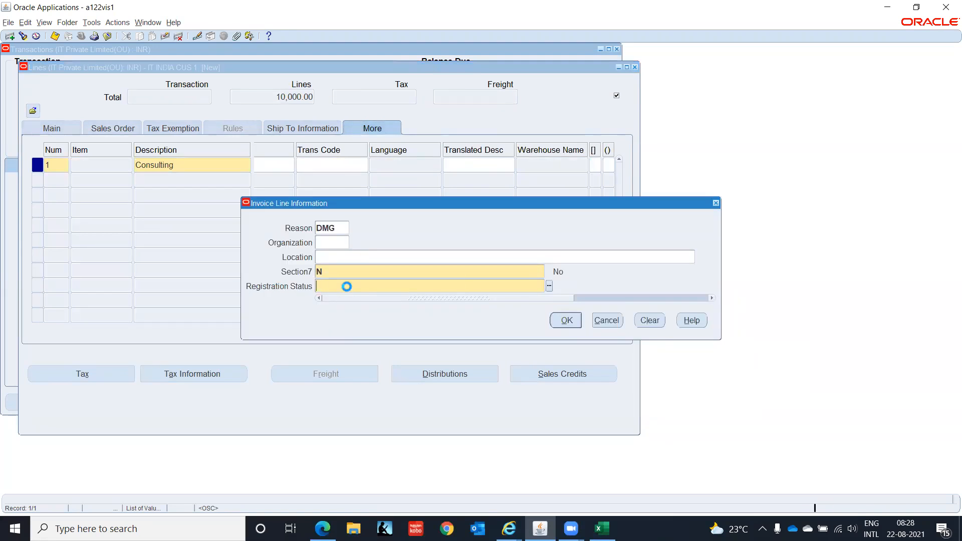
{"action": "key", "text": "Return"}
{"action": "left_click", "coordinate": [571, 326]}
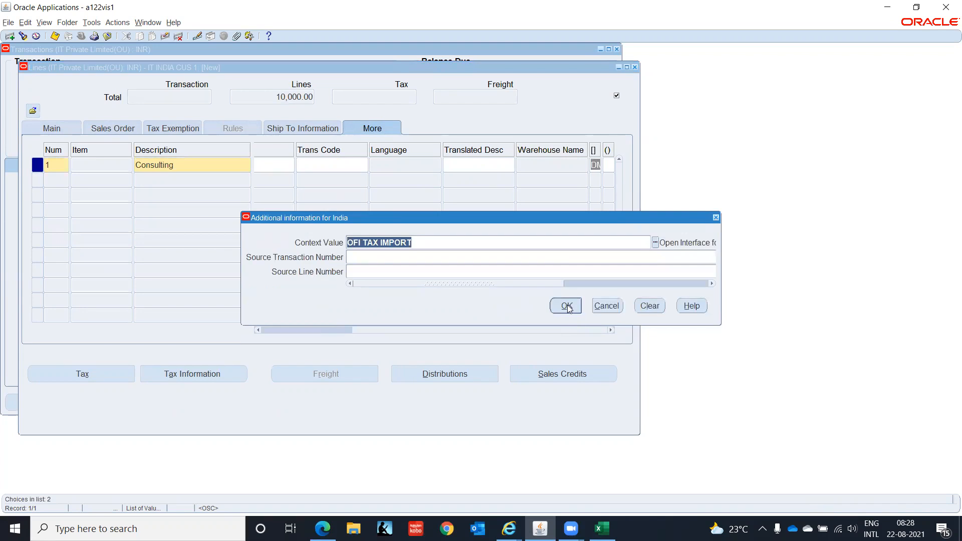
{"action": "left_click", "coordinate": [568, 306]}
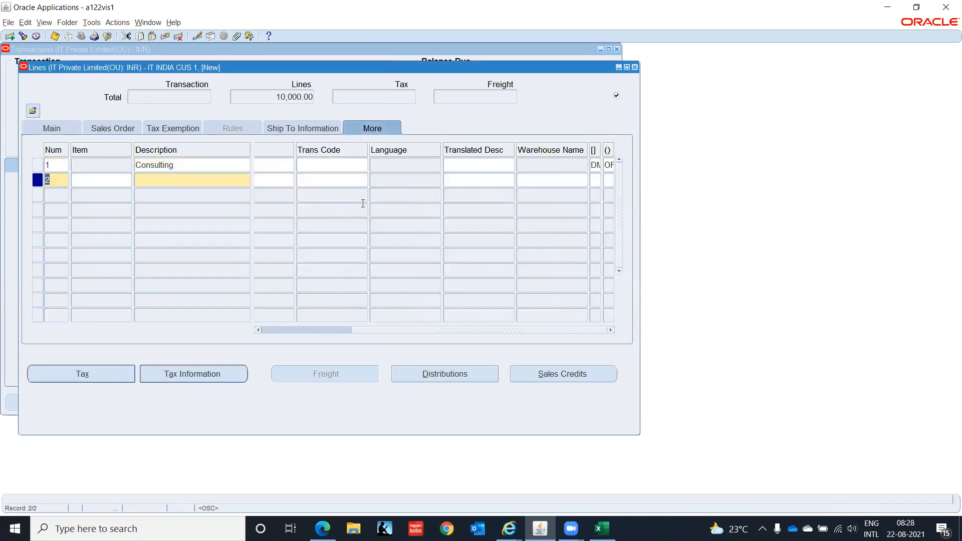
{"action": "key", "text": "Up"}
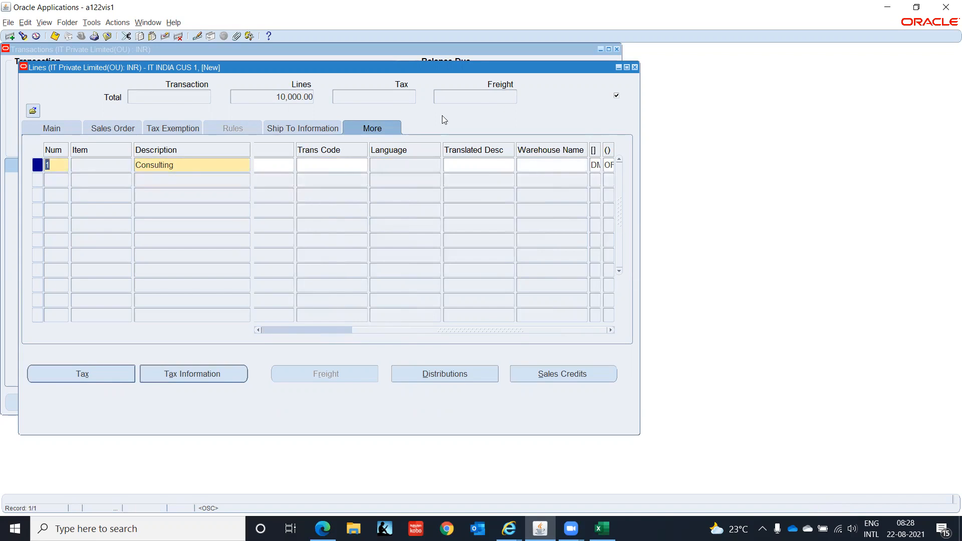
Close the Lines window to return to invoice 10001 and open Distributions.
{"action": "left_click", "coordinate": [635, 68]}
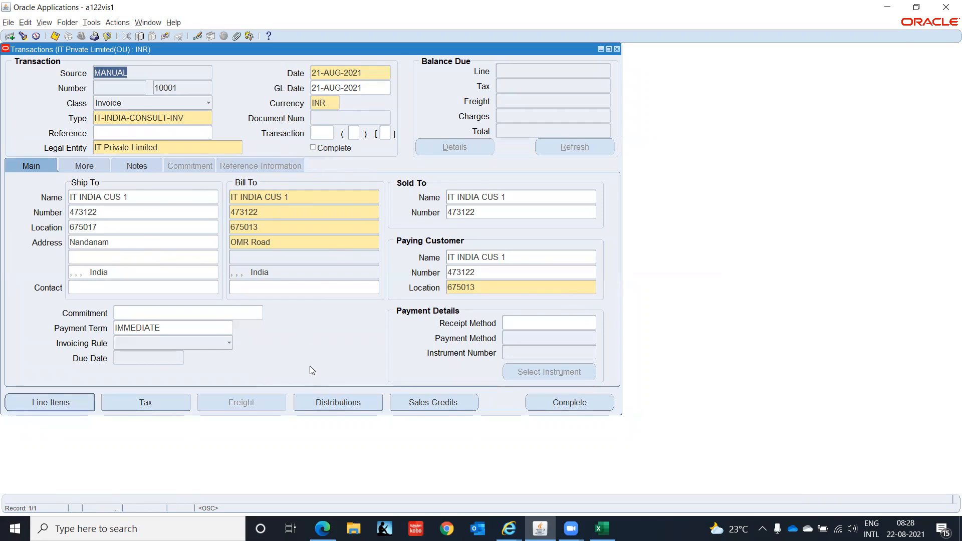
{"action": "left_click", "coordinate": [342, 405]}
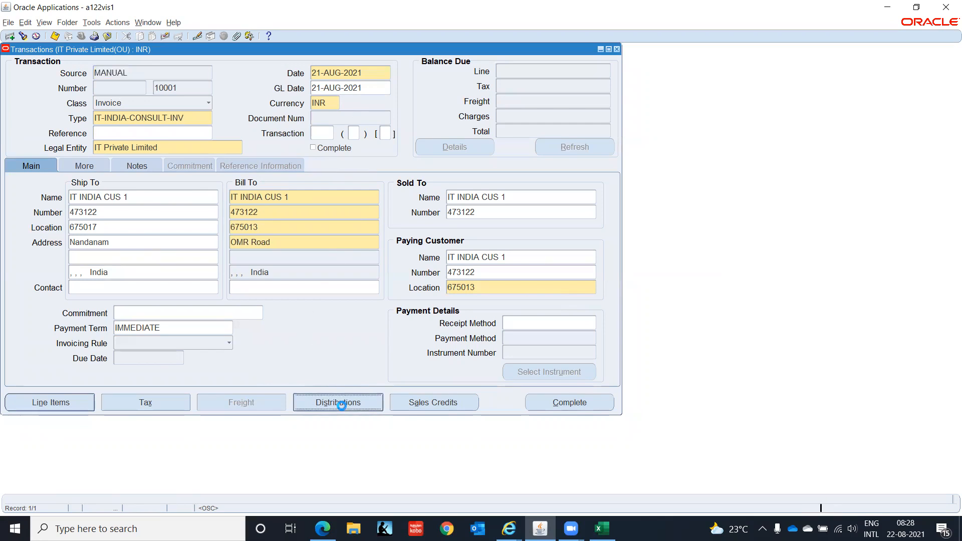
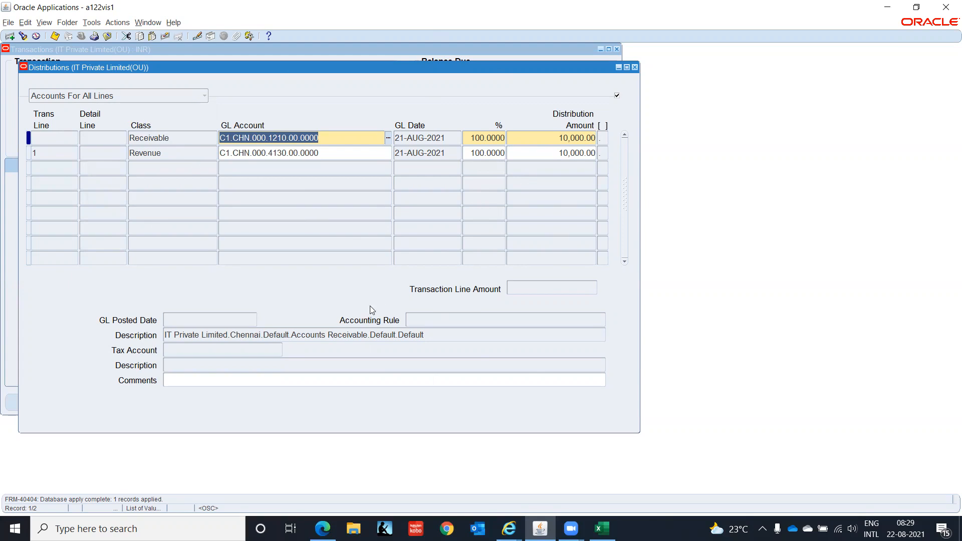
Leave Distributions and complete invoice 10001 with a 10,000.00 INR balance due.
{"action": "left_click", "coordinate": [635, 67]}
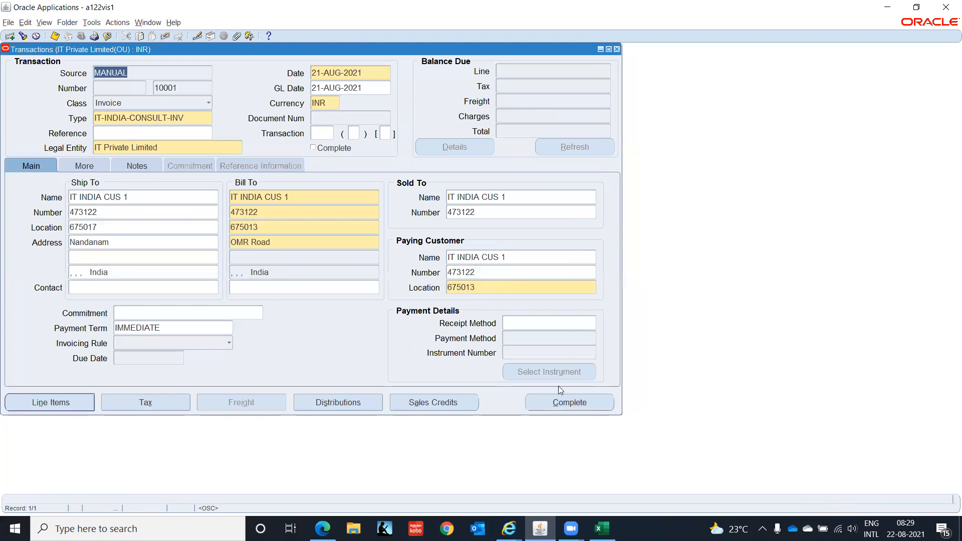
{"action": "left_click", "coordinate": [560, 405]}
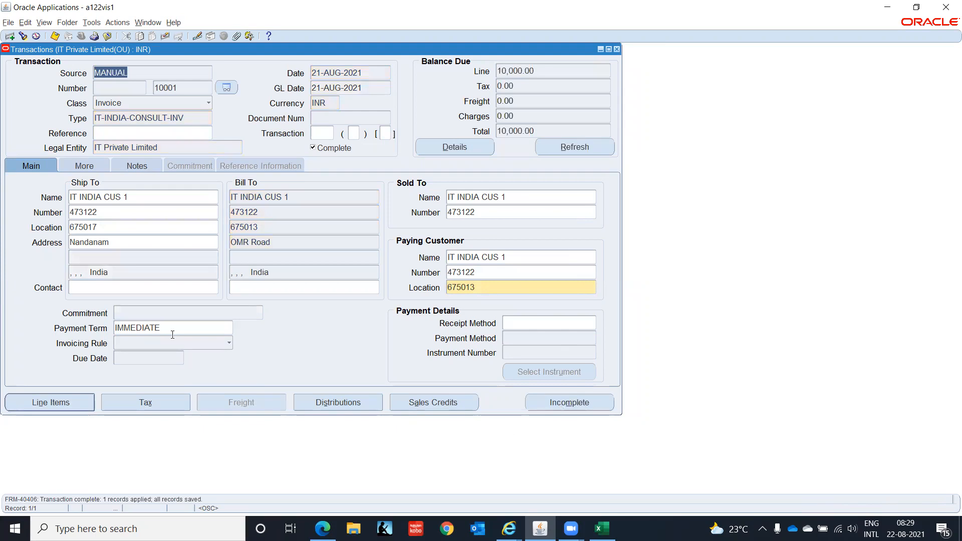
{"action": "left_click", "coordinate": [192, 89]}
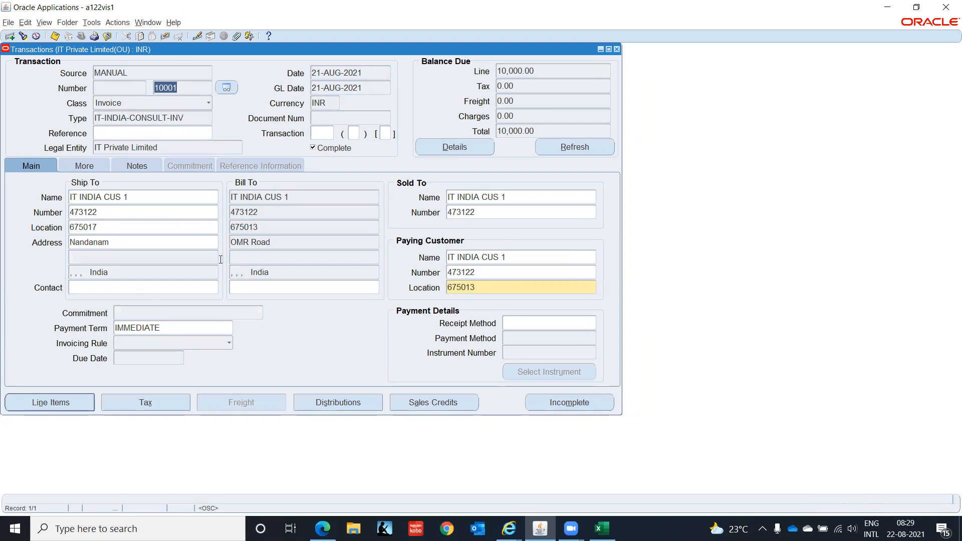
Start a new transaction record with source MANUAL.
{"action": "key", "text": "Down"}
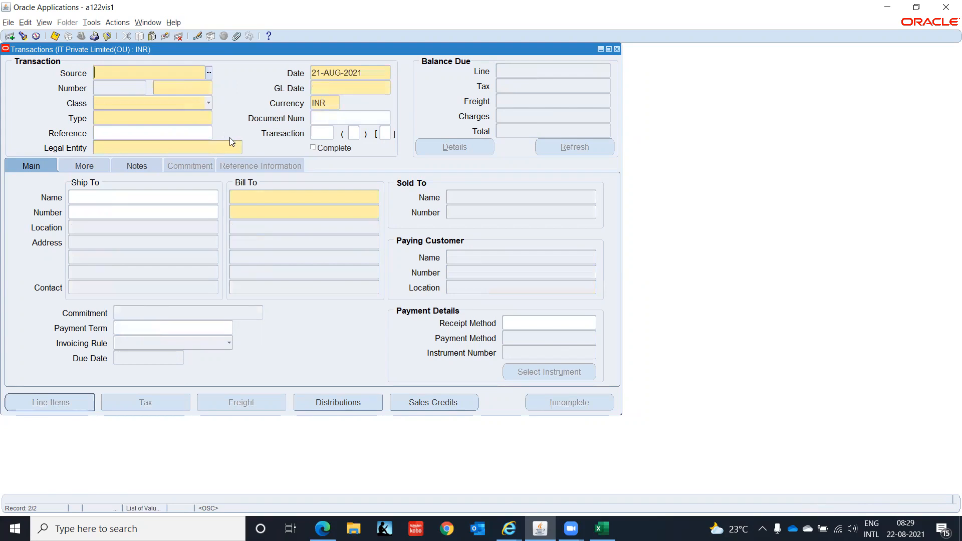
{"action": "type", "text": "MAN"}
{"action": "key", "text": "Tab"}
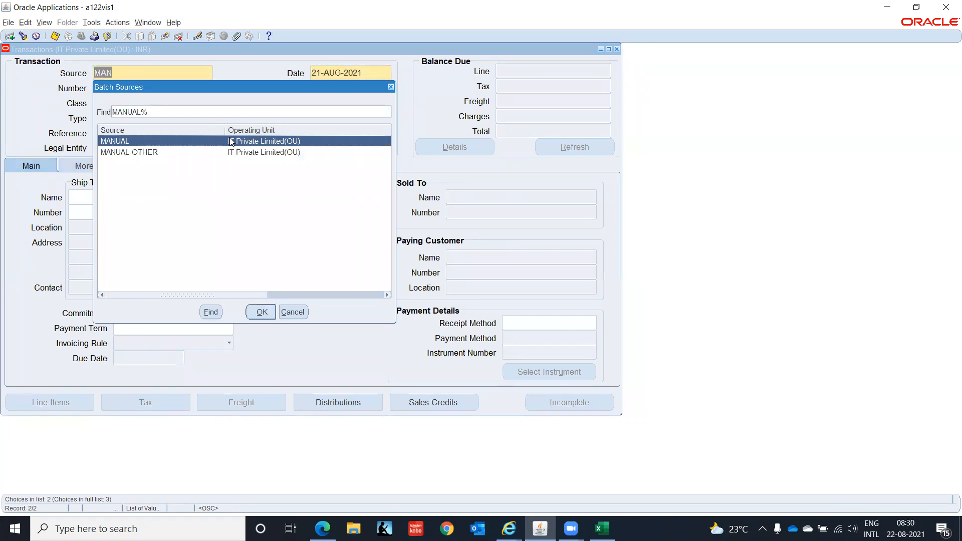
{"action": "key", "text": "Down"}
{"action": "left_click", "coordinate": [231, 141]}
{"action": "key", "text": "Return"}
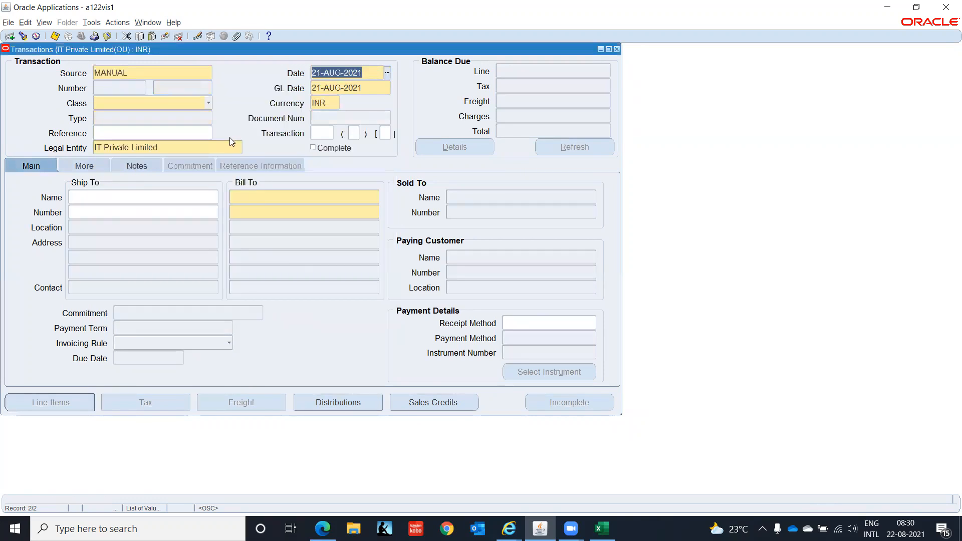
Set the class to Credit Memo and the type to IT-INDIA-CONSULT-CM.
{"action": "left_click", "coordinate": [198, 102]}
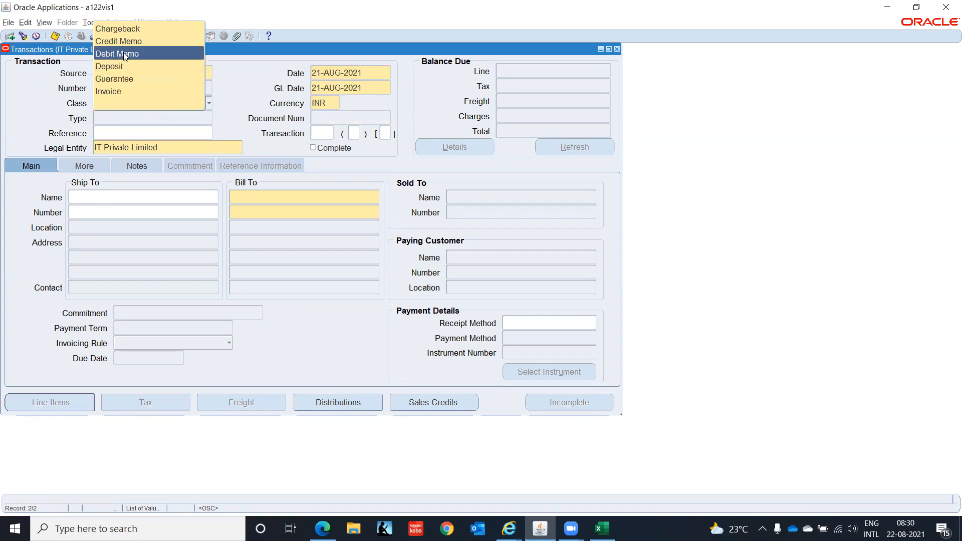
{"action": "left_click", "coordinate": [122, 42]}
{"action": "left_click", "coordinate": [172, 119]}
{"action": "left_click", "coordinate": [208, 119]}
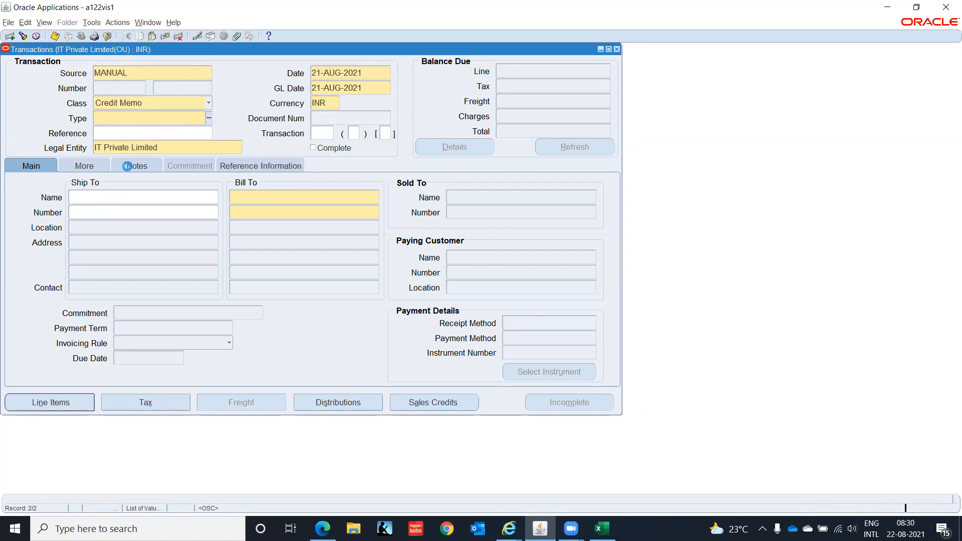
{"action": "left_click", "coordinate": [176, 210]}
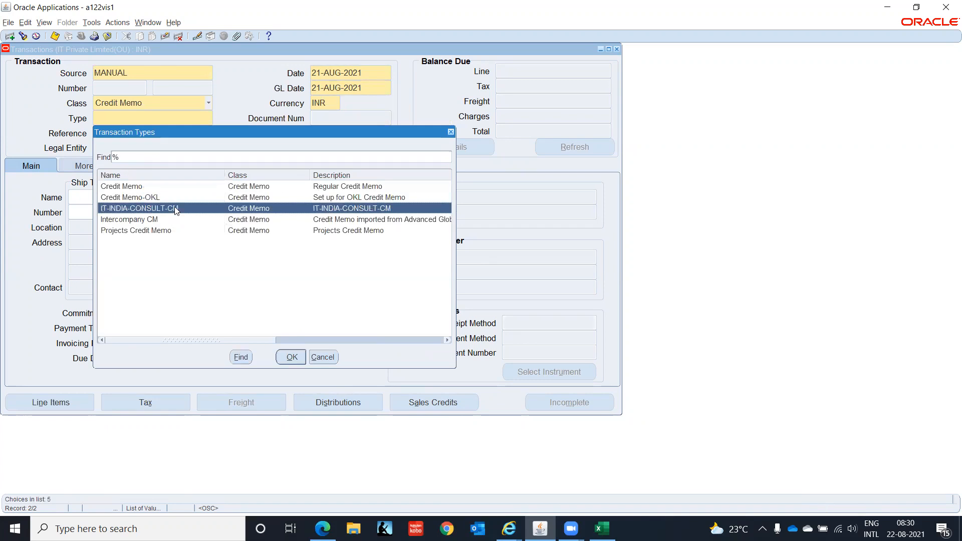
{"action": "left_click", "coordinate": [290, 357]}
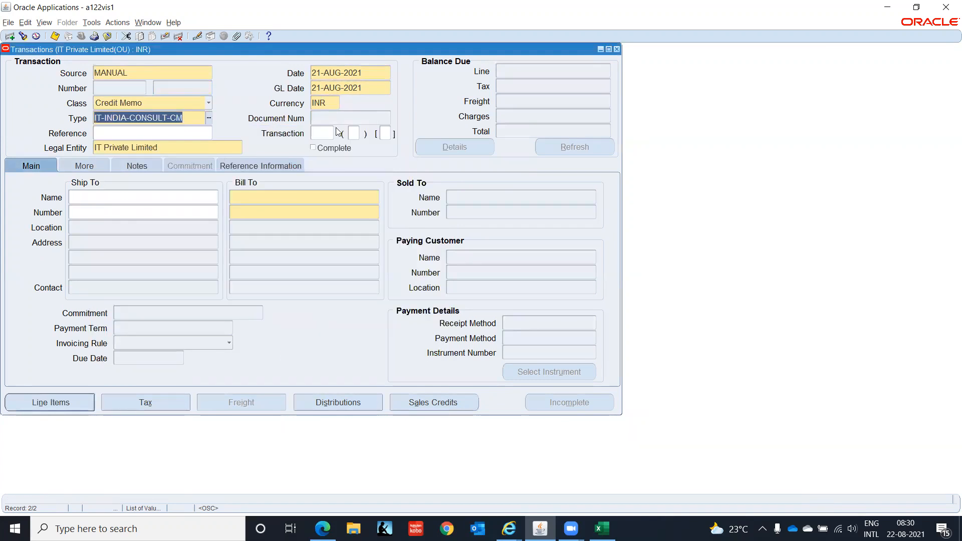
Enter the 'IT IN' ship-to customer so ship-to and bill-to details fill in.
{"action": "left_click", "coordinate": [139, 209]}
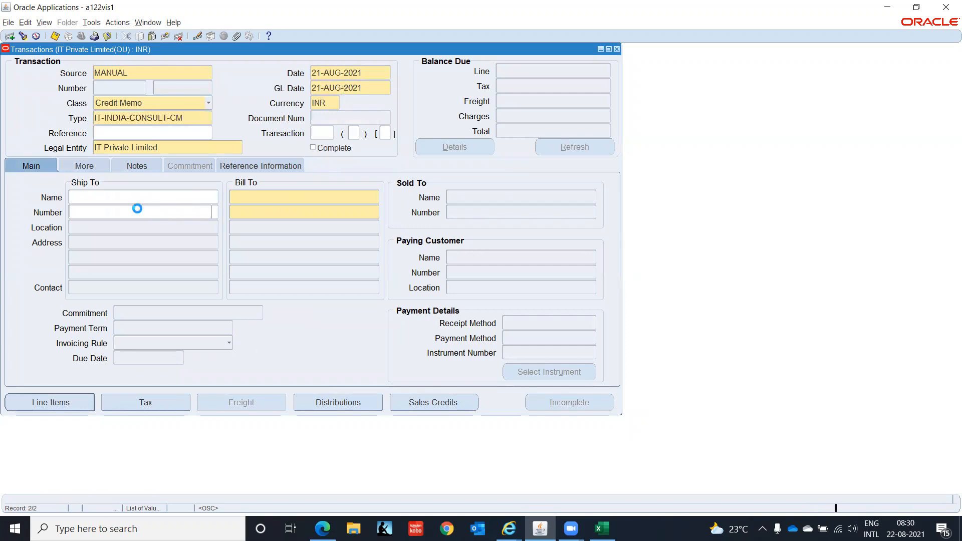
{"action": "left_click", "coordinate": [139, 194]}
{"action": "type", "text": "IT IN"}
{"action": "key", "text": "Tab"}
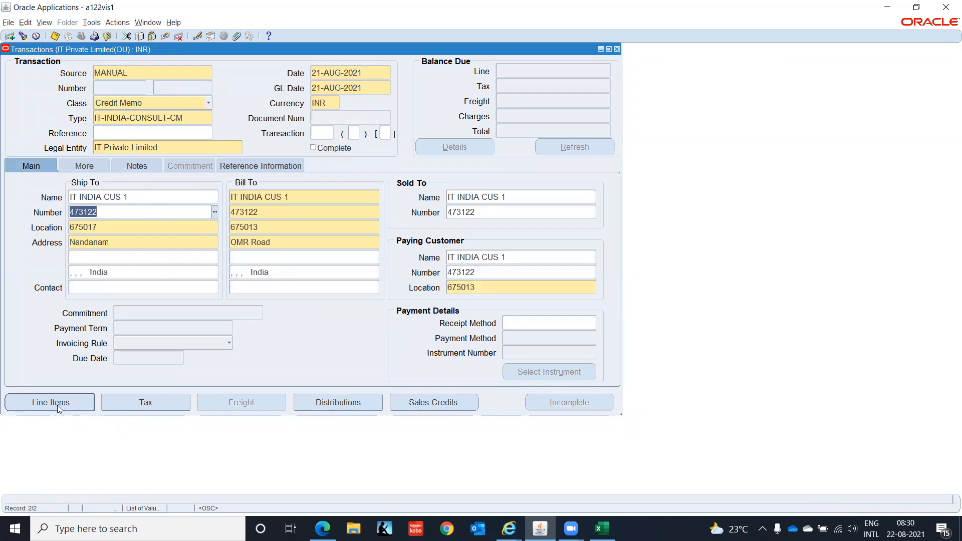
{"action": "left_click", "coordinate": [58, 406]}
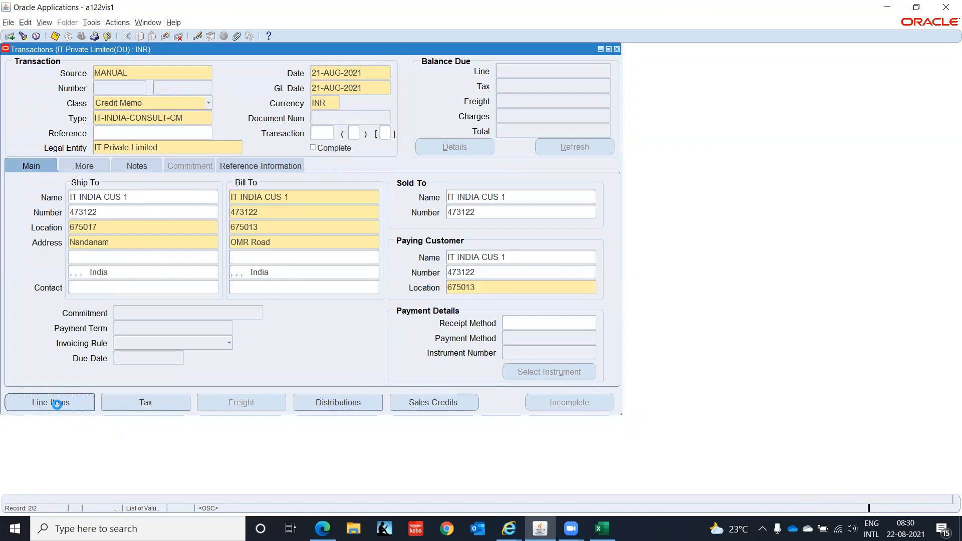
Add a Consulting memo line with amount -1000.
{"action": "left_click", "coordinate": [194, 165]}
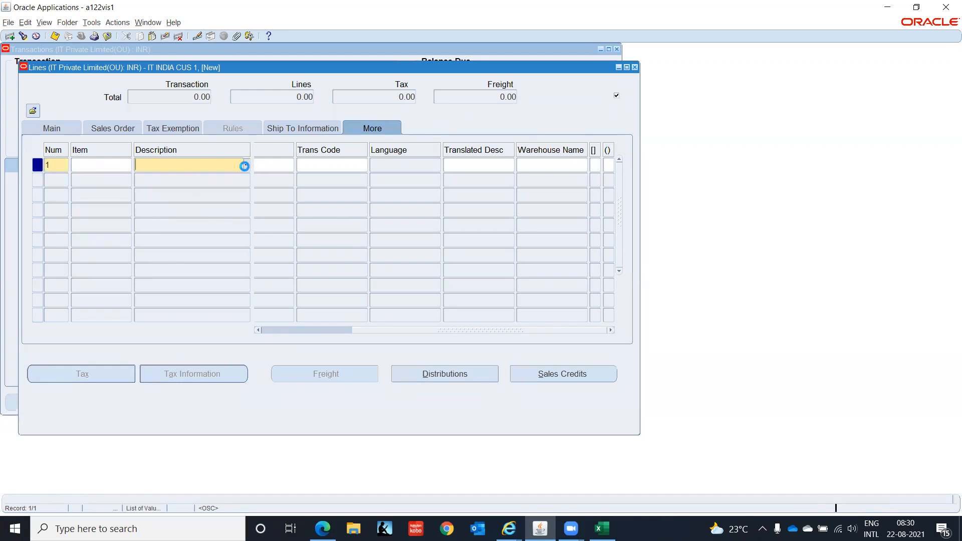
{"action": "type", "text": "Consulting%"}
{"action": "key", "text": "Return"}
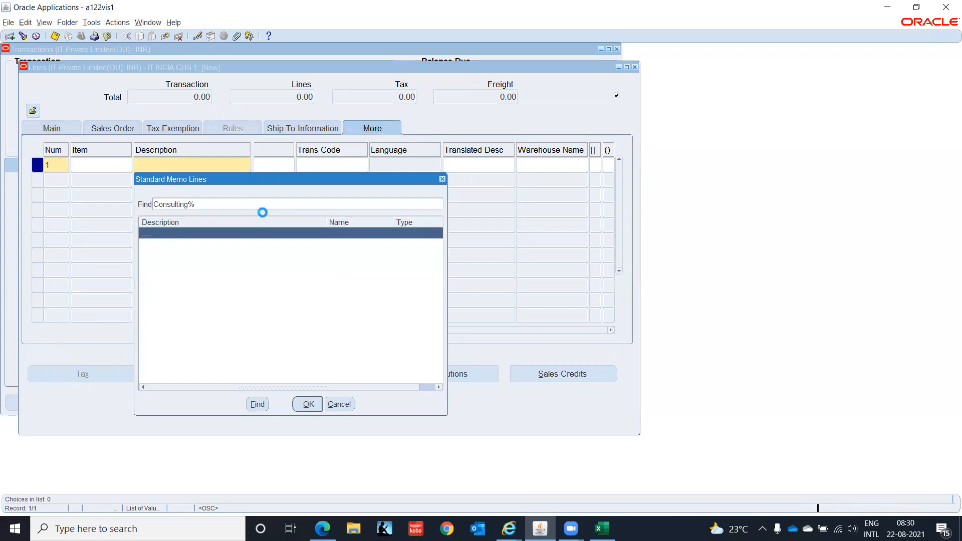
{"action": "key", "text": "Tab"}
{"action": "key", "text": "Tab"}
{"action": "left_click", "coordinate": [450, 164]}
{"action": "type", "text": "-1000"}
{"action": "key", "text": "Tab"}
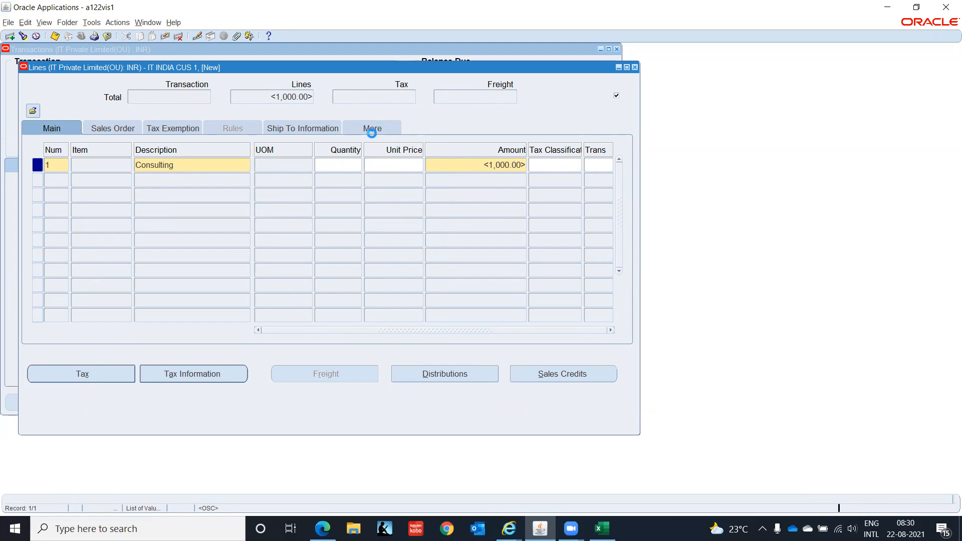
Set the line's Registration Status to No and close the Lines window.
{"action": "left_click", "coordinate": [371, 128]}
{"action": "left_click_drag", "start_coordinate": [417, 331], "coordinate": [453, 323]}
{"action": "left_click", "coordinate": [595, 165]}
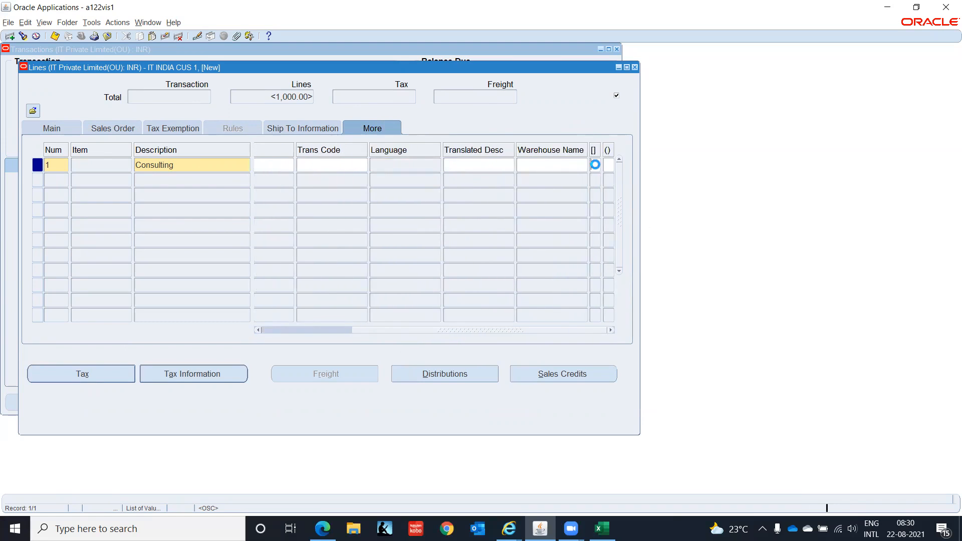
{"action": "left_click", "coordinate": [357, 289]}
{"action": "type", "text": "N"}
{"action": "key", "text": "Tab"}
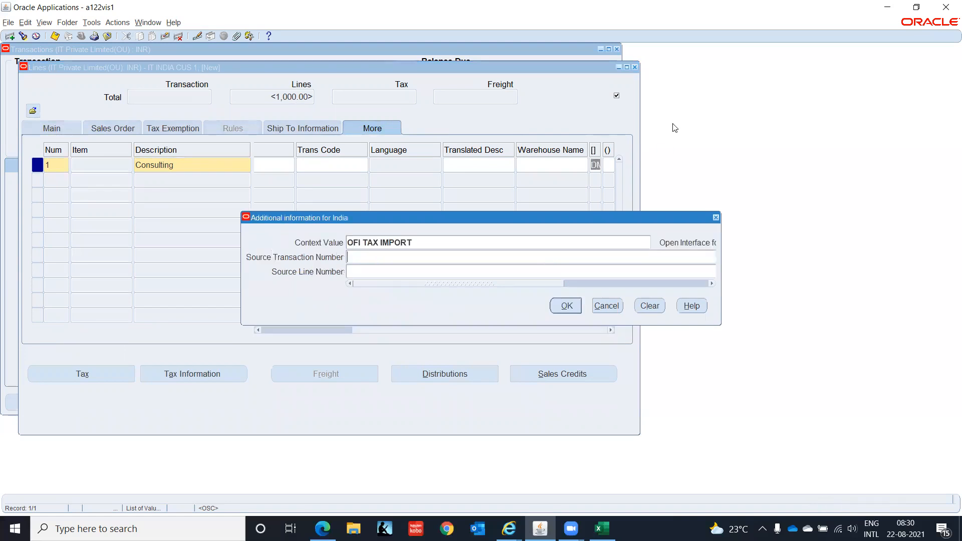
{"action": "left_click", "coordinate": [561, 307]}
{"action": "left_click", "coordinate": [635, 68]}
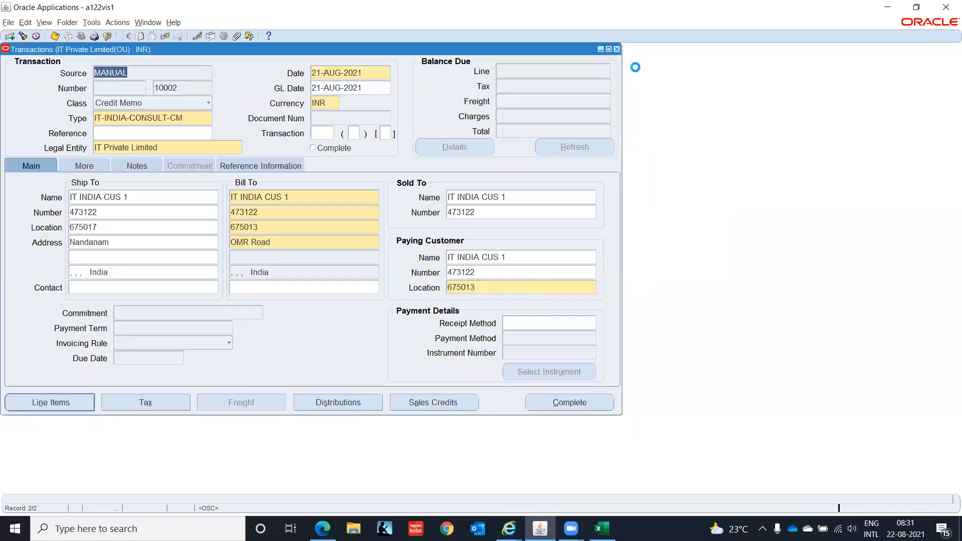
Review the <1,000.00> Receivable and Revenue distributions, then complete credit memo 10002.
{"action": "left_click", "coordinate": [335, 401]}
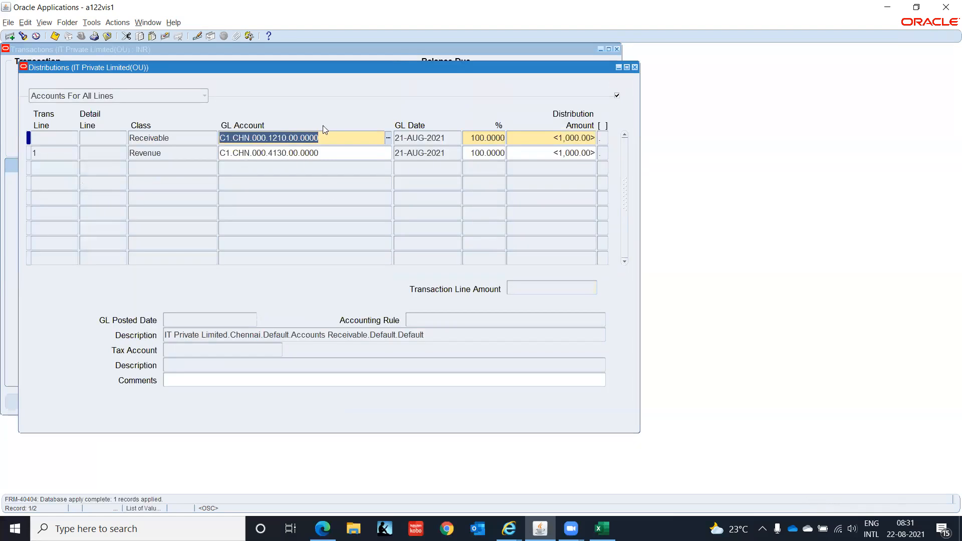
{"action": "left_click", "coordinate": [635, 67]}
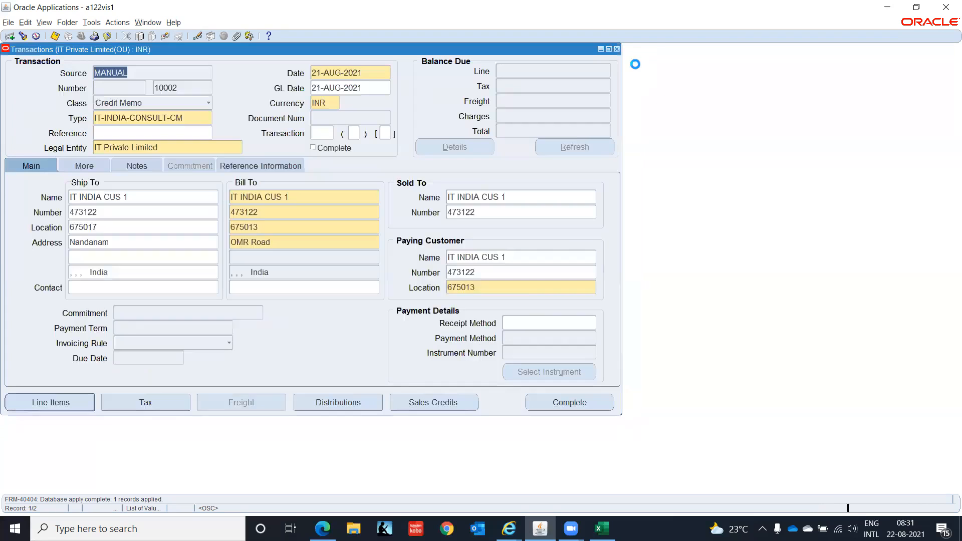
{"action": "left_click", "coordinate": [568, 402]}
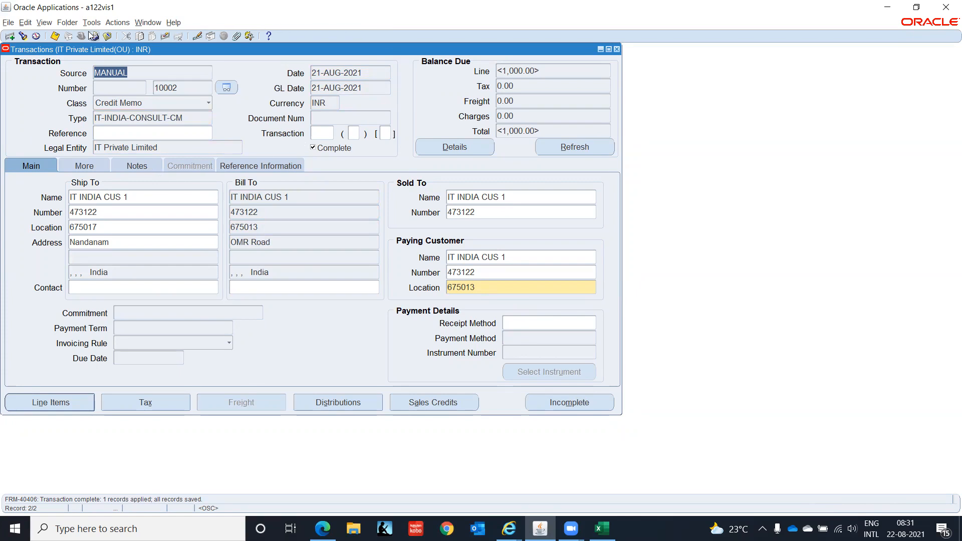
Apply credit memo 10002's 1,000.00 to invoice 10001 and save the application.
{"action": "left_click", "coordinate": [118, 23]}
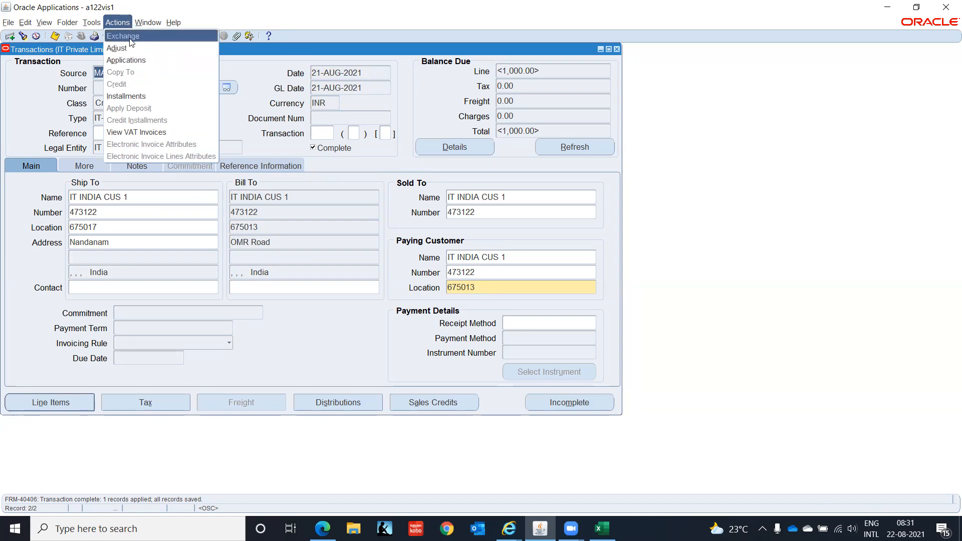
{"action": "left_click", "coordinate": [132, 60]}
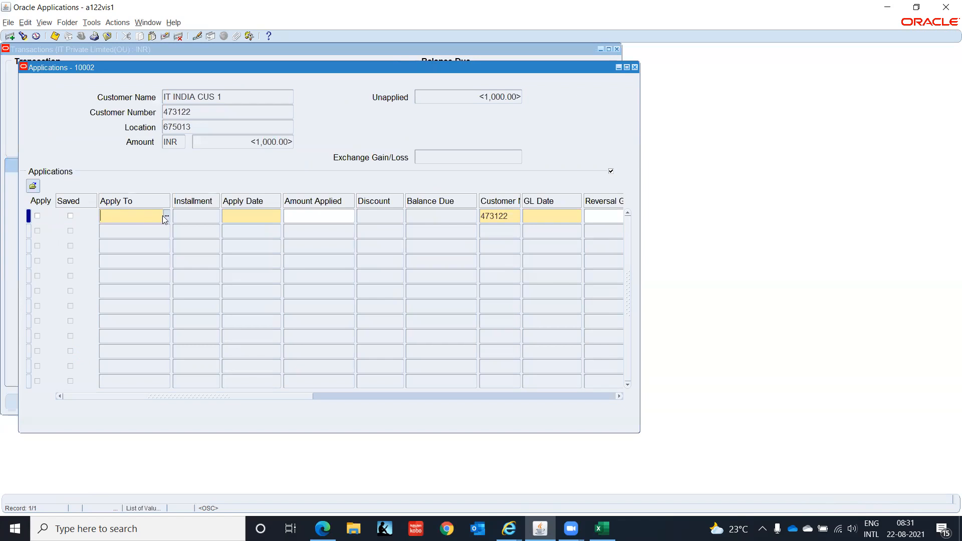
{"action": "left_click", "coordinate": [167, 216]}
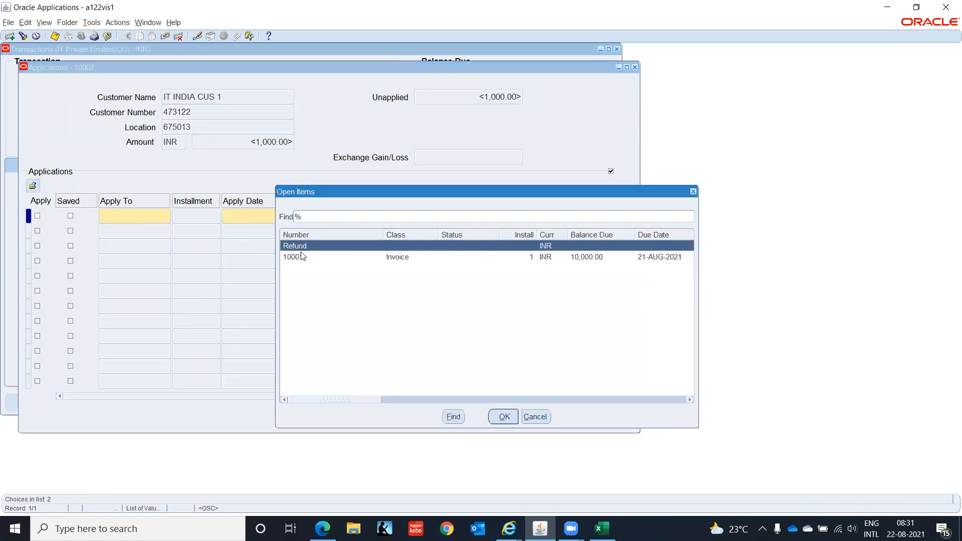
{"action": "left_click", "coordinate": [301, 257]}
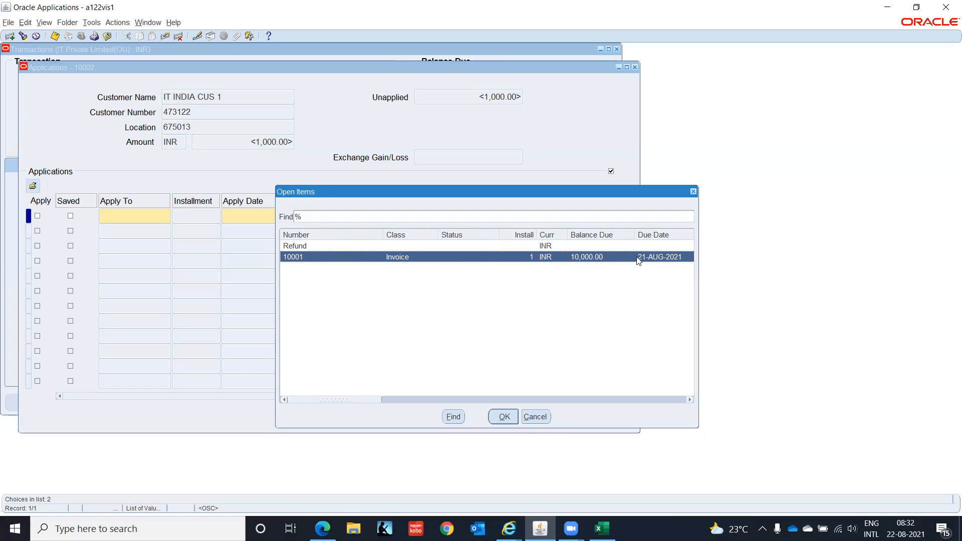
{"action": "left_click", "coordinate": [503, 417]}
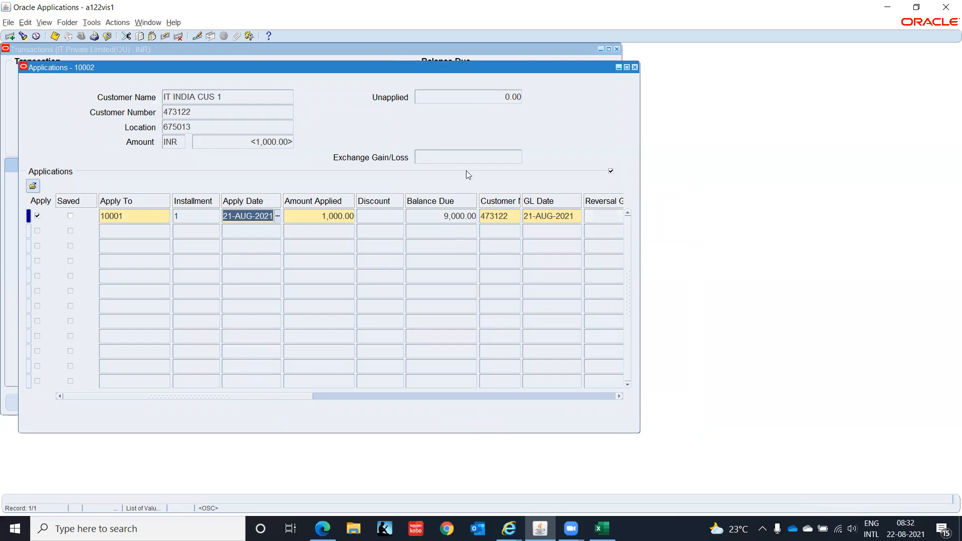
{"action": "key", "text": "ctrl+s"}
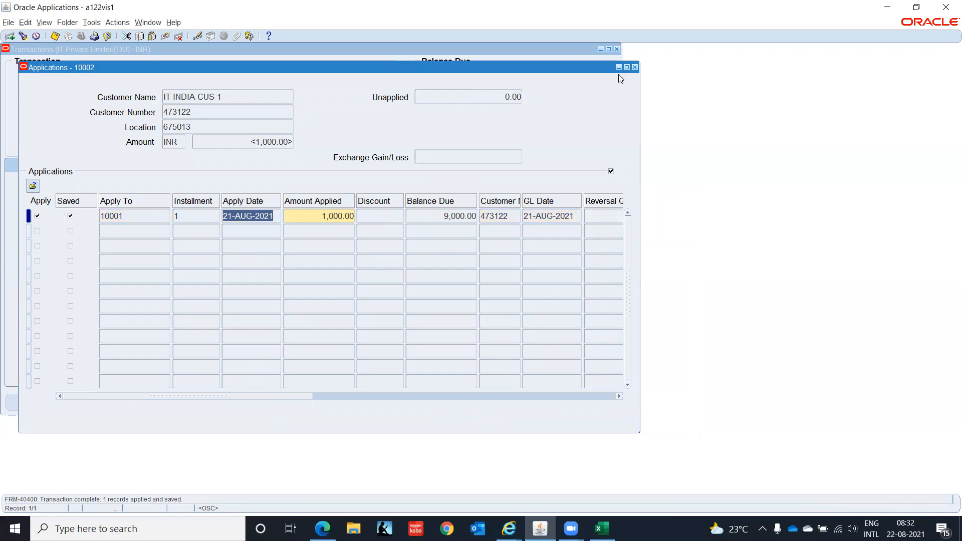
Close Applications and step back to invoice 10001.
{"action": "left_click", "coordinate": [635, 68]}
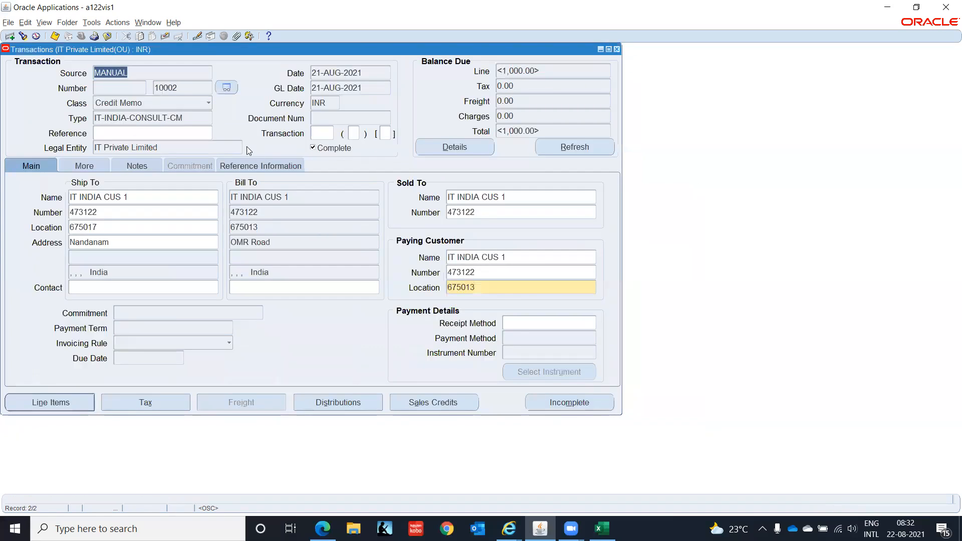
{"action": "left_click", "coordinate": [193, 72]}
{"action": "key", "text": "Up"}
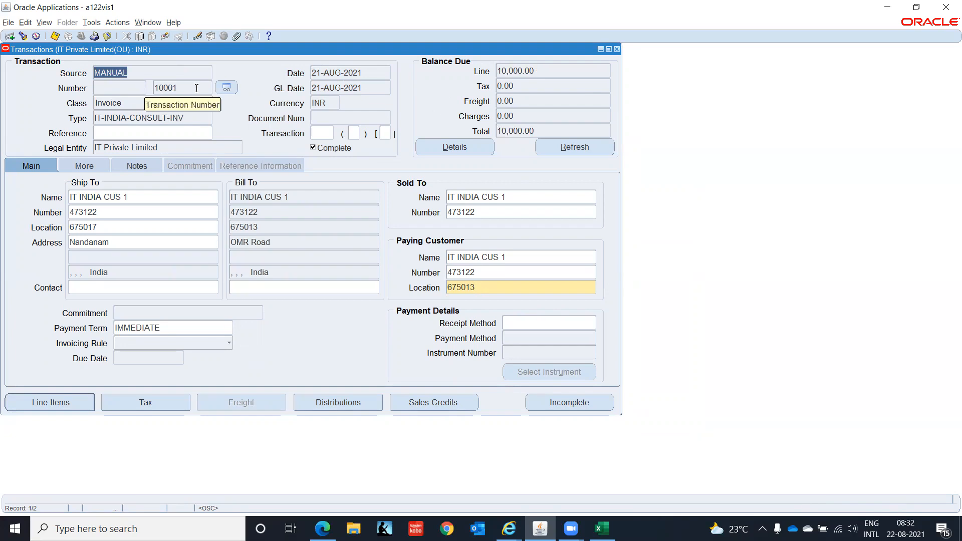
Refresh invoice 10001 and check its Balances detail showing 9,000.00 due.
{"action": "left_click", "coordinate": [555, 146]}
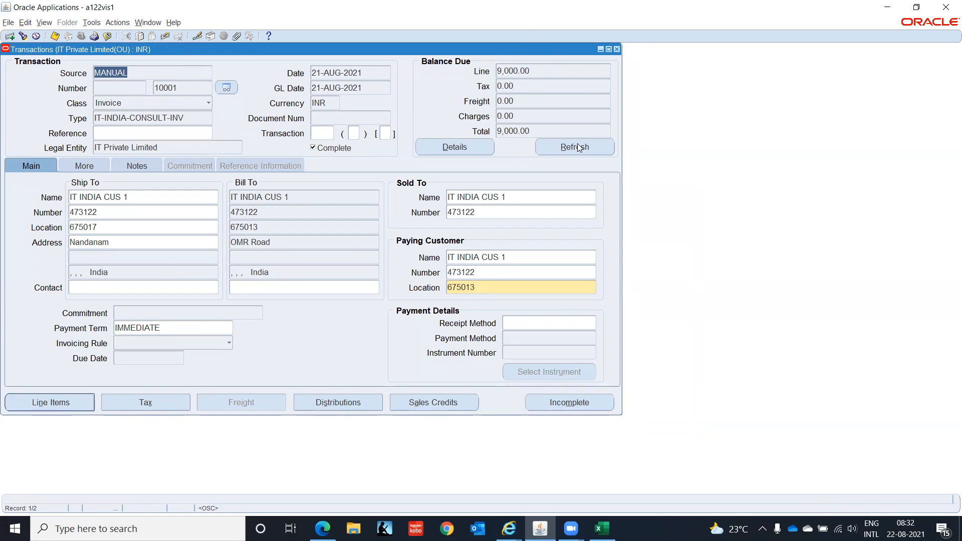
{"action": "left_click", "coordinate": [462, 149]}
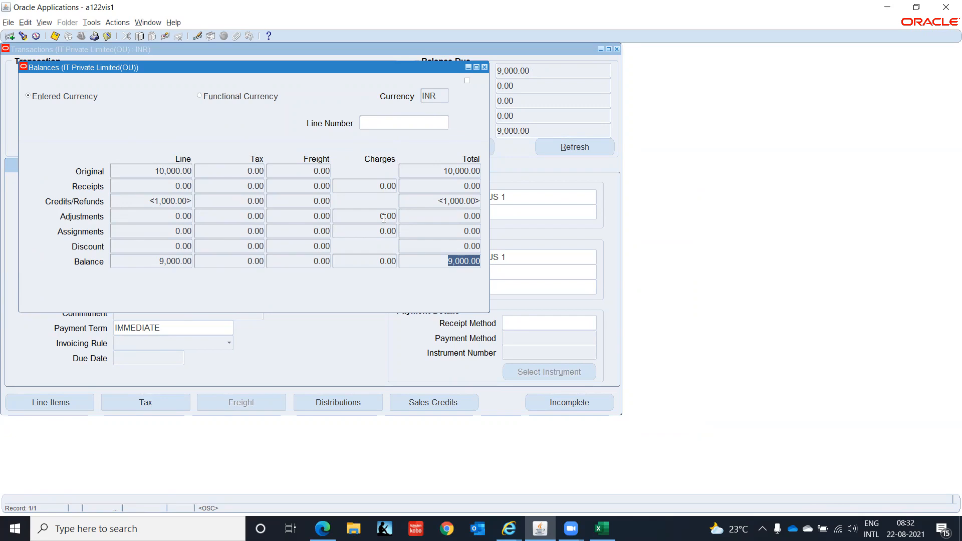
{"action": "left_click", "coordinate": [484, 67]}
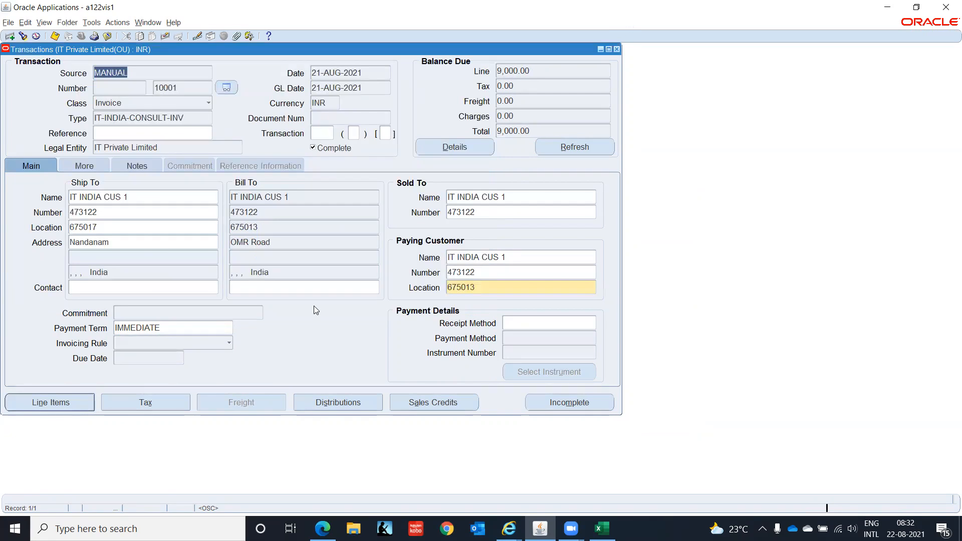
{"action": "left_click", "coordinate": [70, 197]}
{"action": "key", "text": "Down"}
{"action": "key", "text": "Up"}
Choose Credit from the Actions menu to open Credit Transactions for invoice 10001.
{"action": "left_click", "coordinate": [118, 23]}
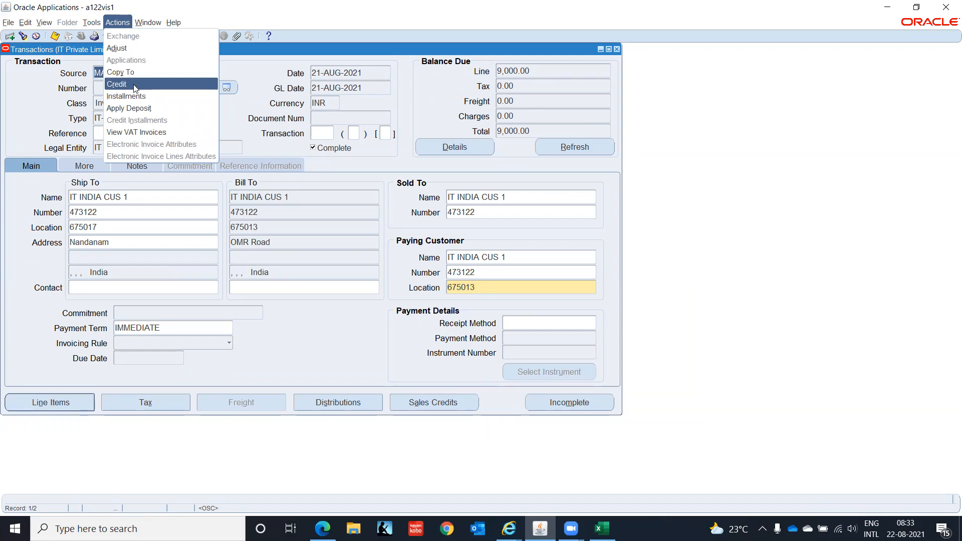
{"action": "left_click", "coordinate": [29, 115]}
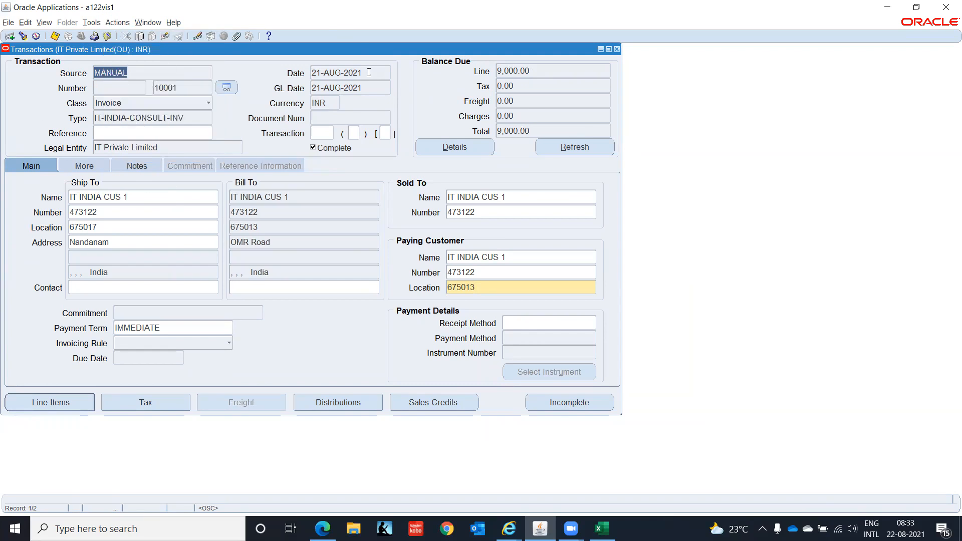
{"action": "left_click", "coordinate": [111, 24]}
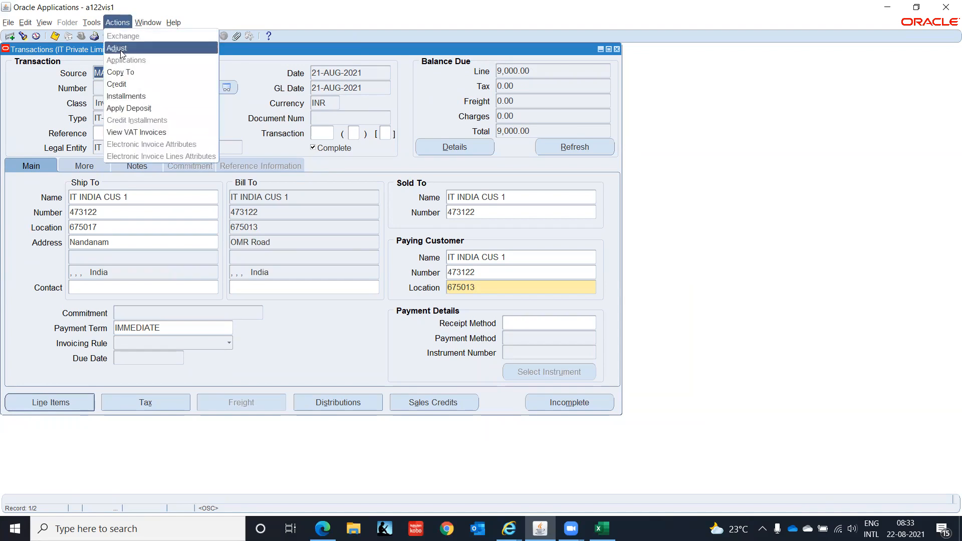
{"action": "left_click", "coordinate": [129, 86]}
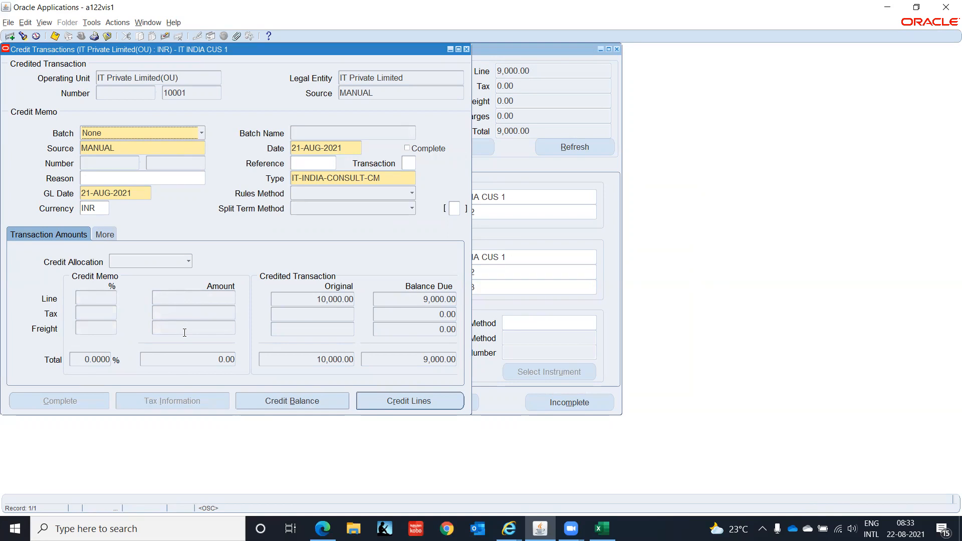
Credit line 1 (Consulting) with an amount of -1000.
{"action": "left_click", "coordinate": [409, 401]}
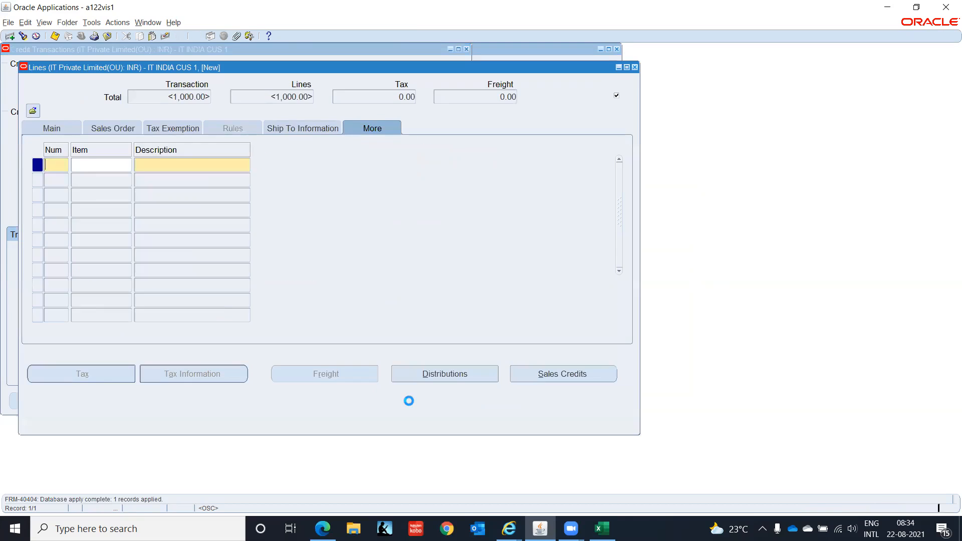
{"action": "type", "text": "1"}
{"action": "key", "text": "Tab"}
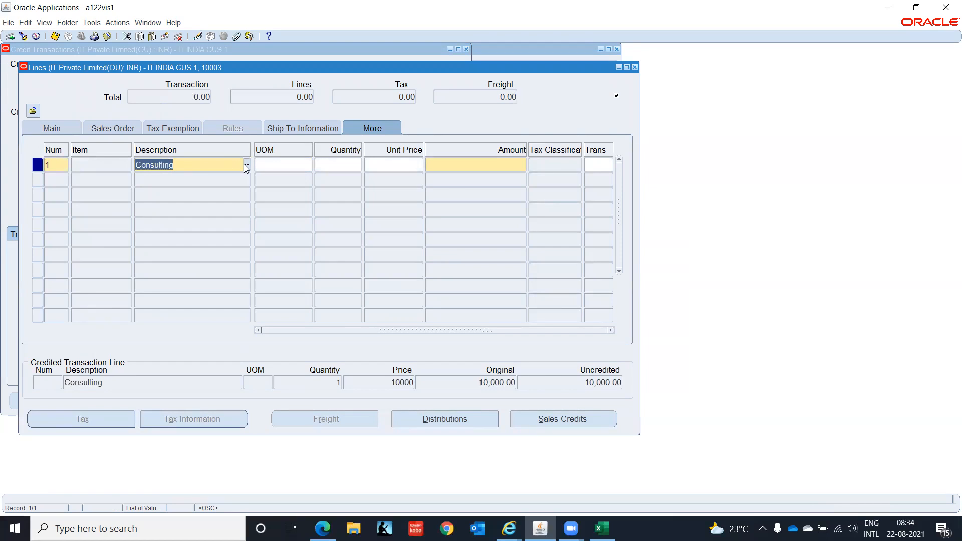
{"action": "key", "text": "Tab"}
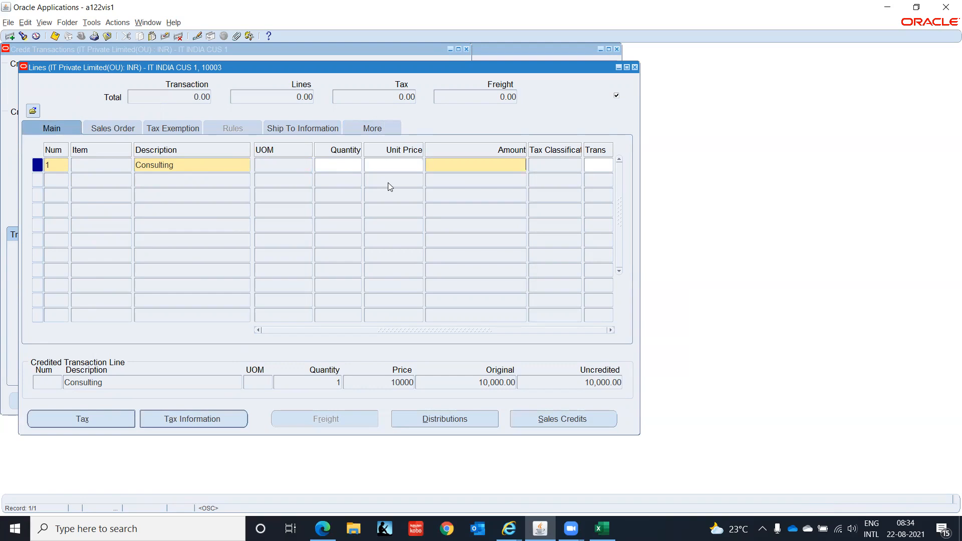
{"action": "type", "text": "-1000"}
{"action": "key", "text": "Tab"}
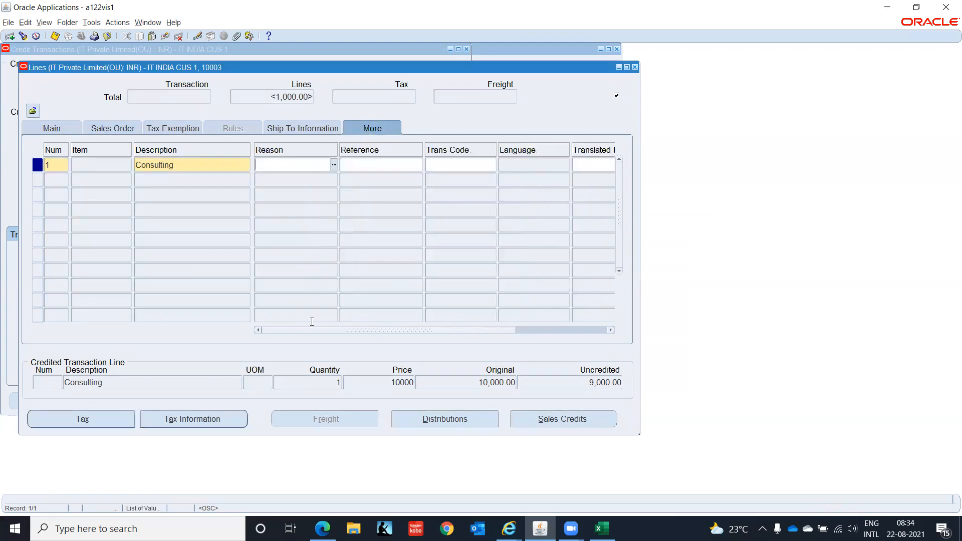
Set the credit line's Registration Status to No and close the Lines window.
{"action": "left_click_drag", "start_coordinate": [381, 330], "coordinate": [642, 313]}
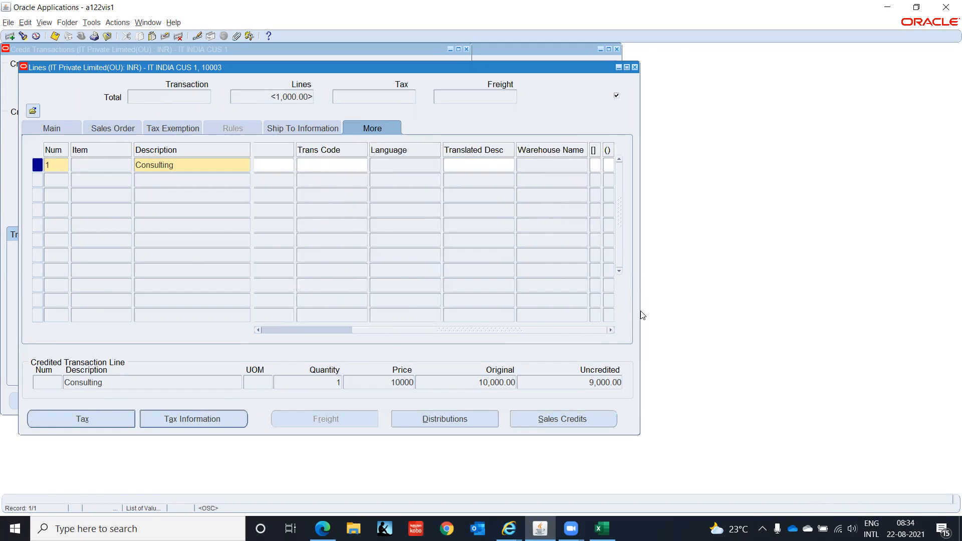
{"action": "left_click", "coordinate": [594, 163]}
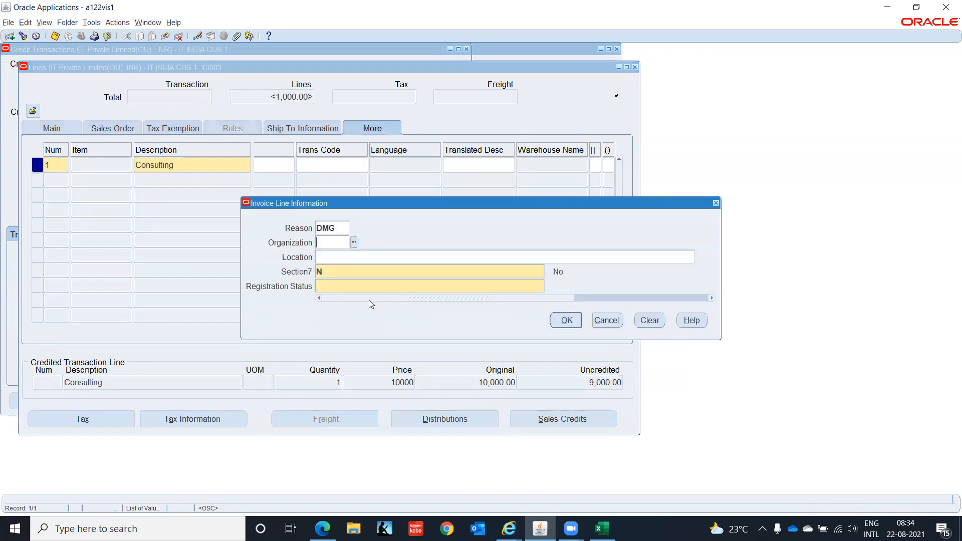
{"action": "left_click", "coordinate": [369, 286]}
{"action": "type", "text": "n"}
{"action": "key", "text": "Tab"}
{"action": "left_click", "coordinate": [566, 306]}
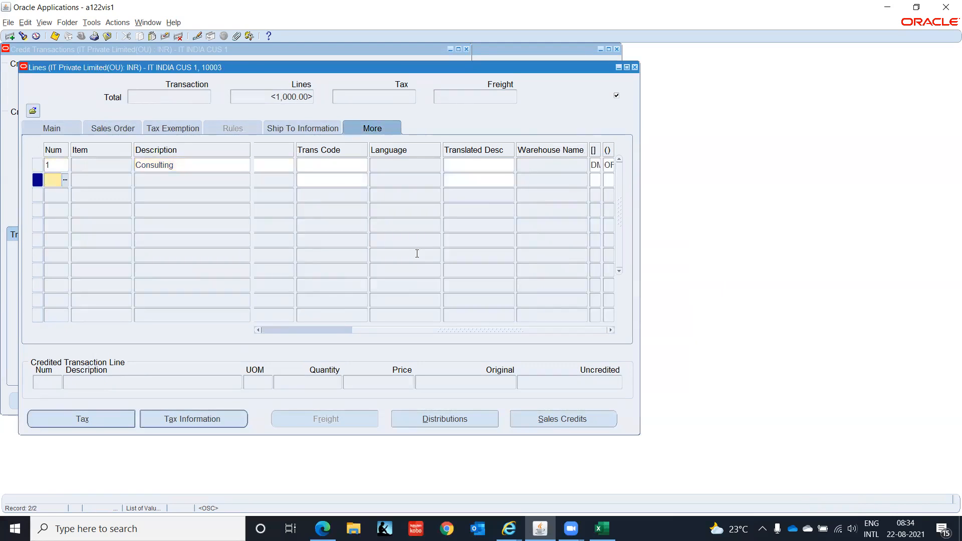
{"action": "left_click", "coordinate": [187, 165]}
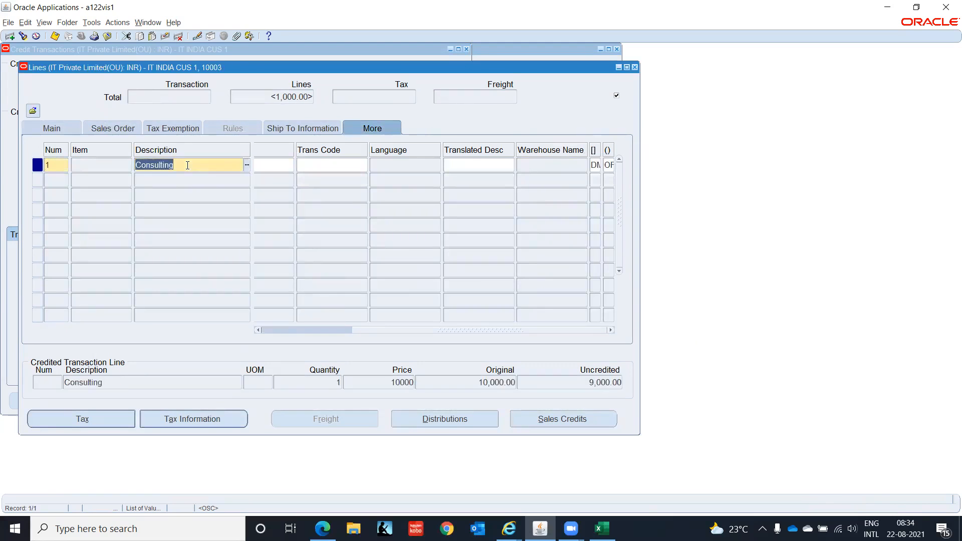
{"action": "left_click", "coordinate": [635, 67]}
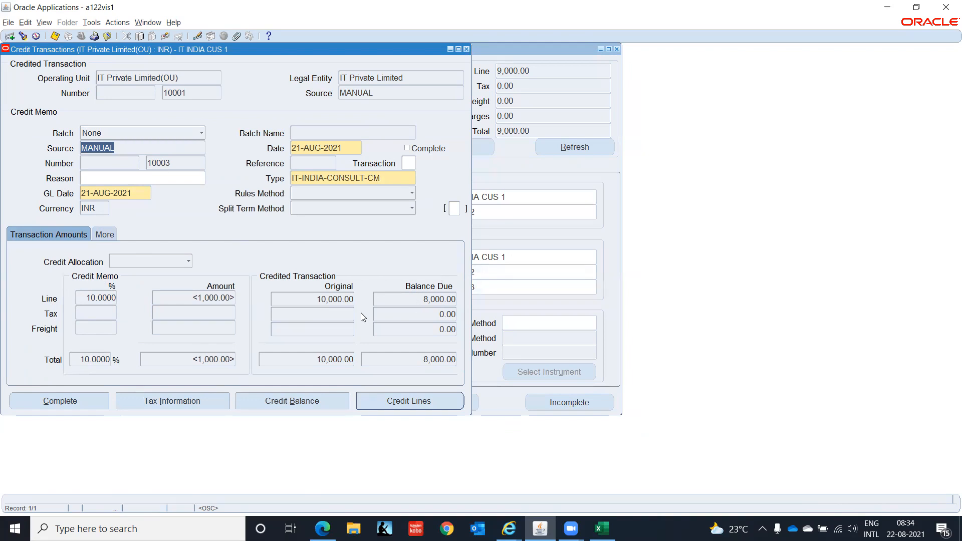
Complete credit memo 10003, close Credit Transactions, and bring up the Excel AR topic list.
{"action": "left_click", "coordinate": [68, 402]}
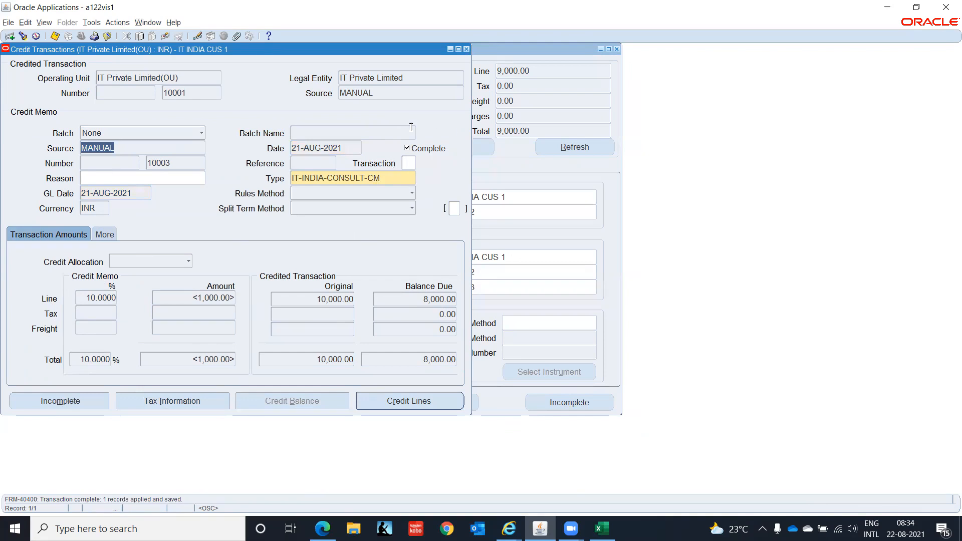
{"action": "left_click", "coordinate": [184, 164]}
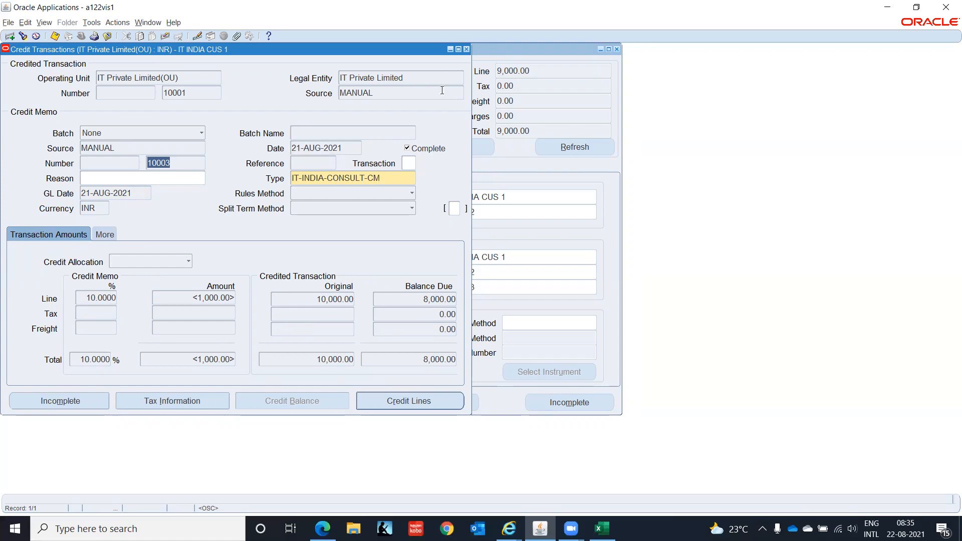
{"action": "left_click", "coordinate": [467, 48]}
{"action": "left_click", "coordinate": [602, 529]}
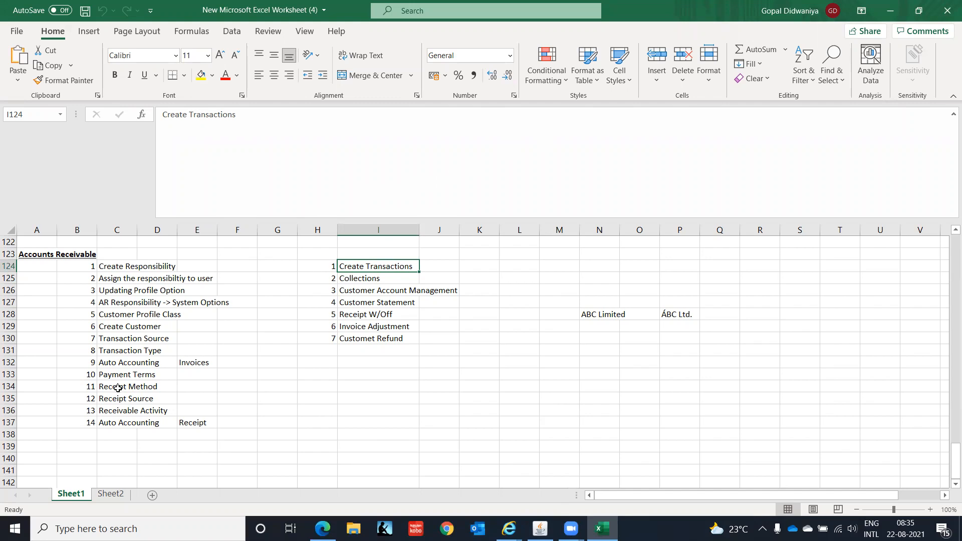
{"action": "left_click", "coordinate": [118, 388]}
{"action": "left_click_drag", "start_coordinate": [117, 389], "coordinate": [125, 420]}
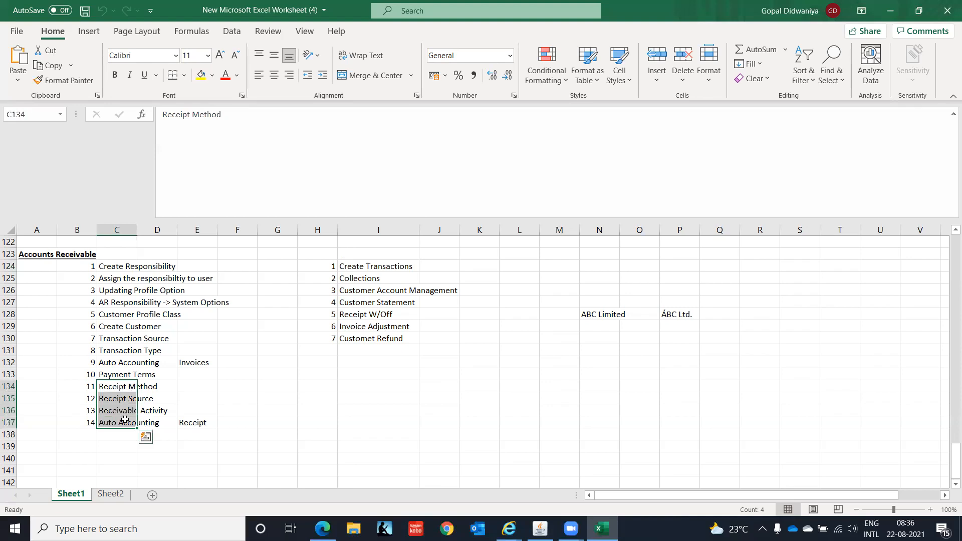
{"action": "left_click", "coordinate": [124, 388]}
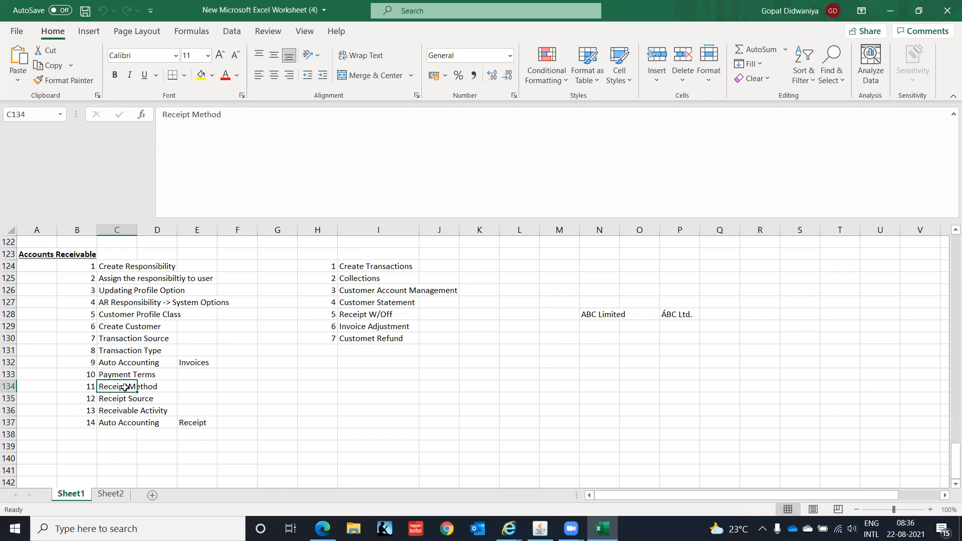
{"action": "left_click", "coordinate": [349, 268]}
{"action": "left_click_drag", "start_coordinate": [138, 269], "coordinate": [135, 371]}
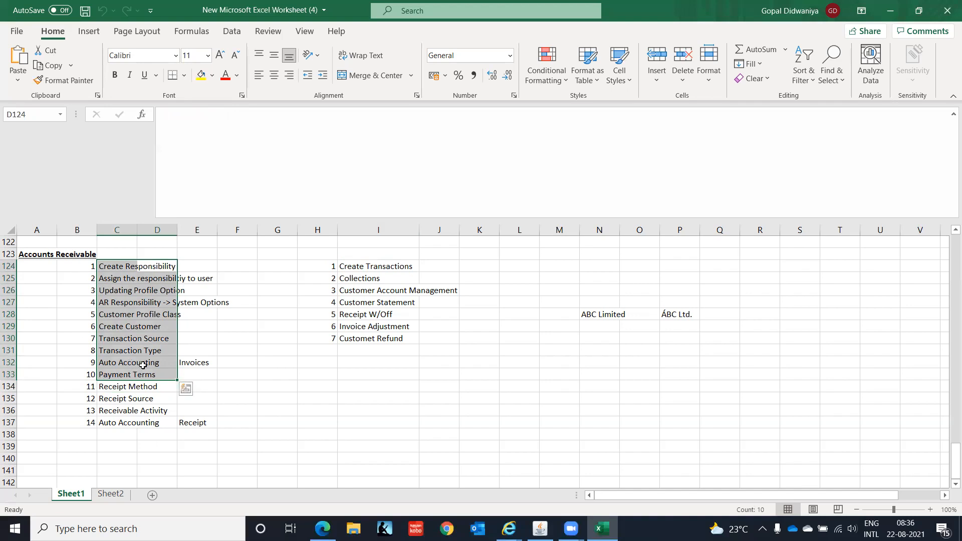
{"action": "left_click", "coordinate": [376, 267]}
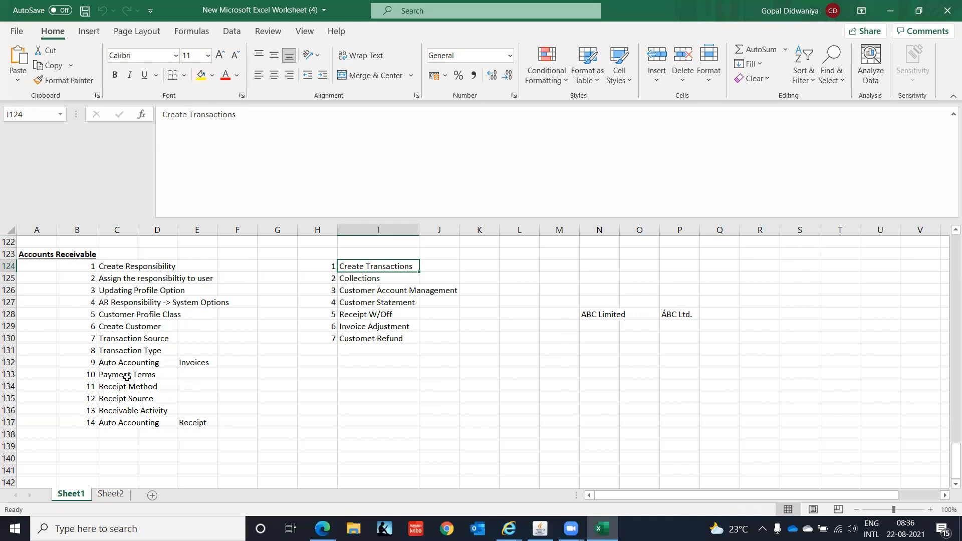
{"action": "left_click_drag", "start_coordinate": [121, 388], "coordinate": [121, 421]}
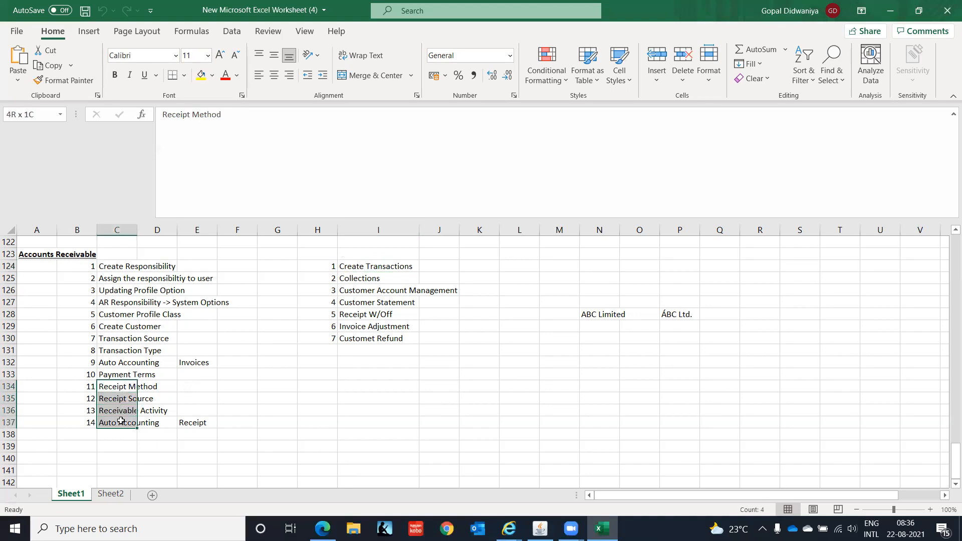
{"action": "left_click_drag", "start_coordinate": [121, 421], "coordinate": [120, 422]}
{"action": "left_click", "coordinate": [353, 283]}
{"action": "left_click", "coordinate": [353, 291]}
{"action": "left_click", "coordinate": [354, 302]}
{"action": "left_click", "coordinate": [357, 315]}
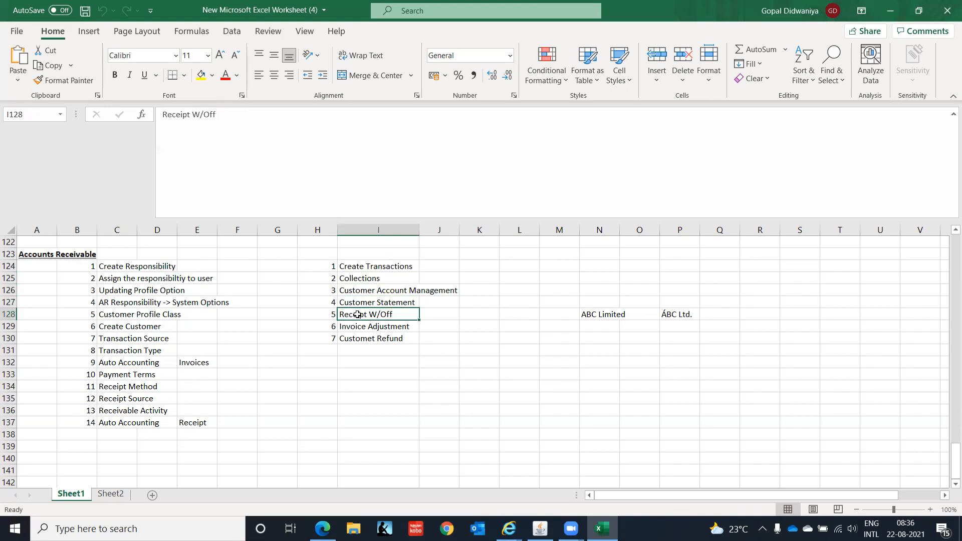
{"action": "left_click", "coordinate": [358, 325]}
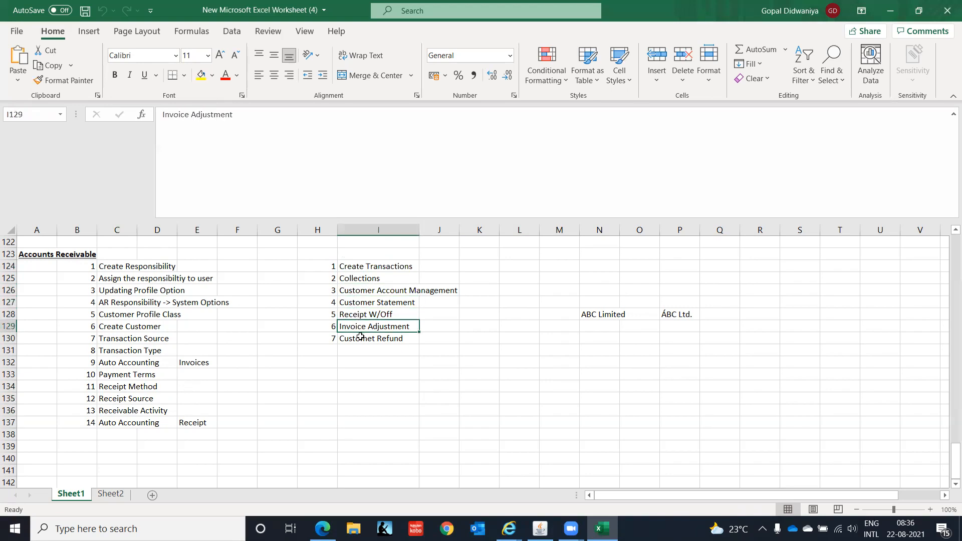
{"action": "left_click", "coordinate": [362, 341]}
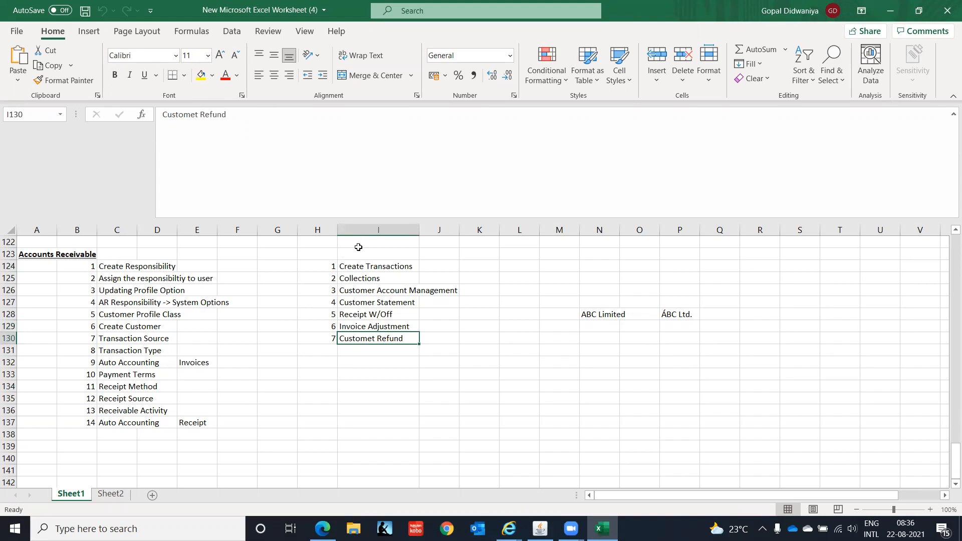
{"action": "left_click_drag", "start_coordinate": [115, 390], "coordinate": [118, 425]}
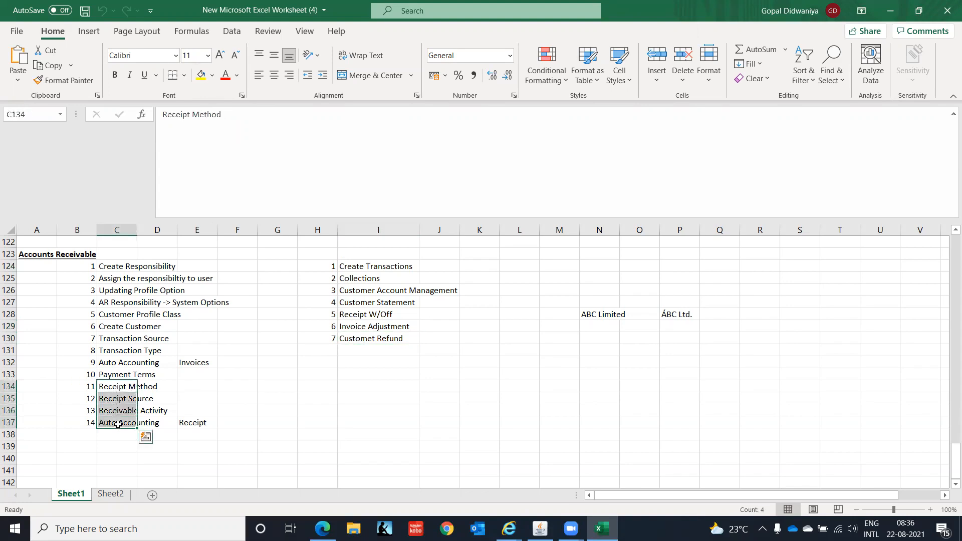
{"action": "left_click_drag", "start_coordinate": [352, 280], "coordinate": [365, 336]}
{"action": "left_click", "coordinate": [307, 383]}
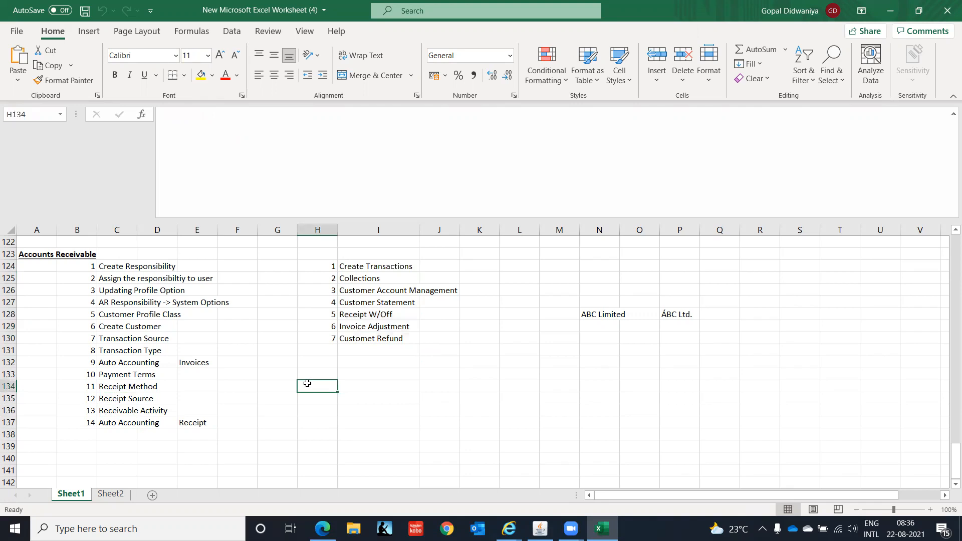